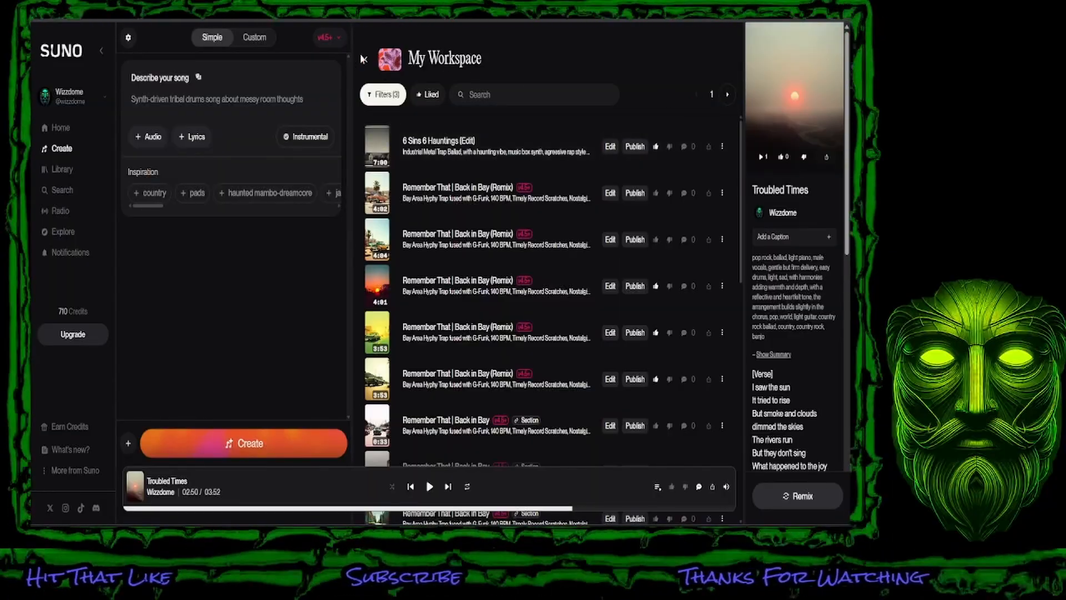
Step: Create a new workspace named "New Song"
click(366, 62)
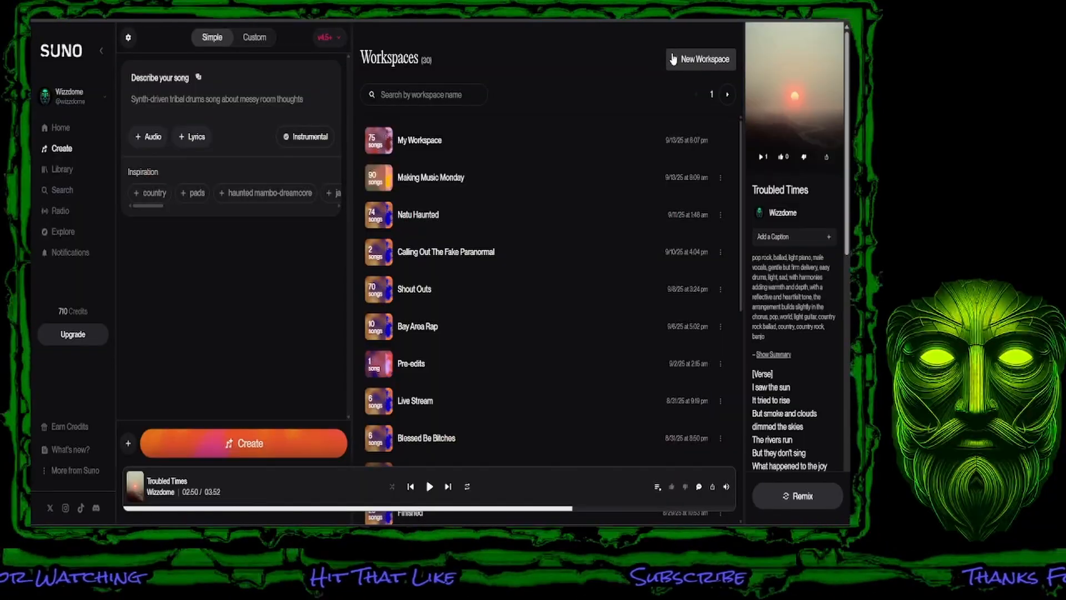
click(701, 60)
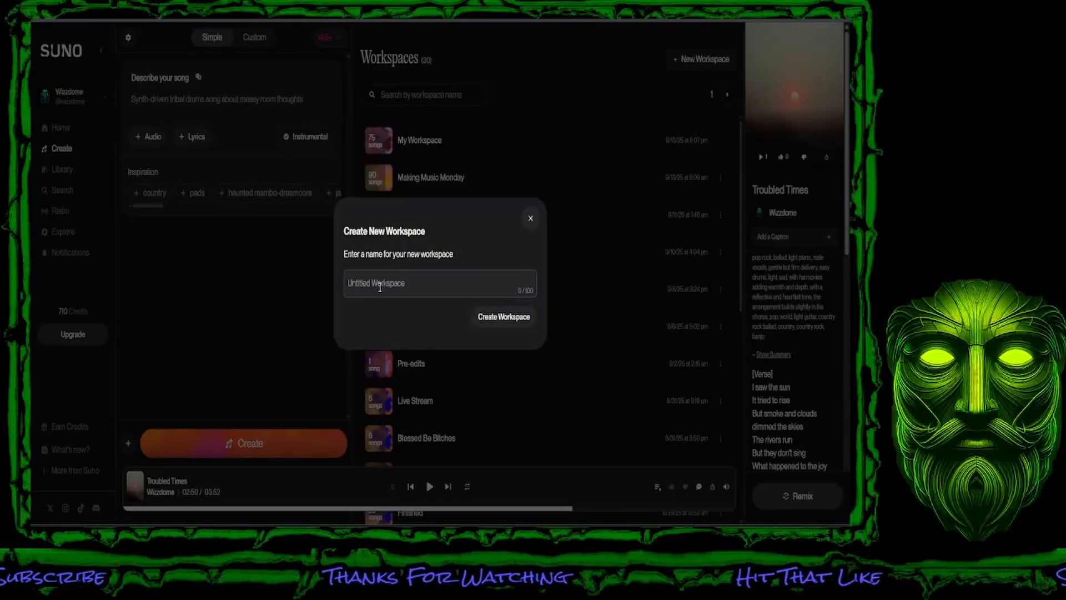
text(New Song)
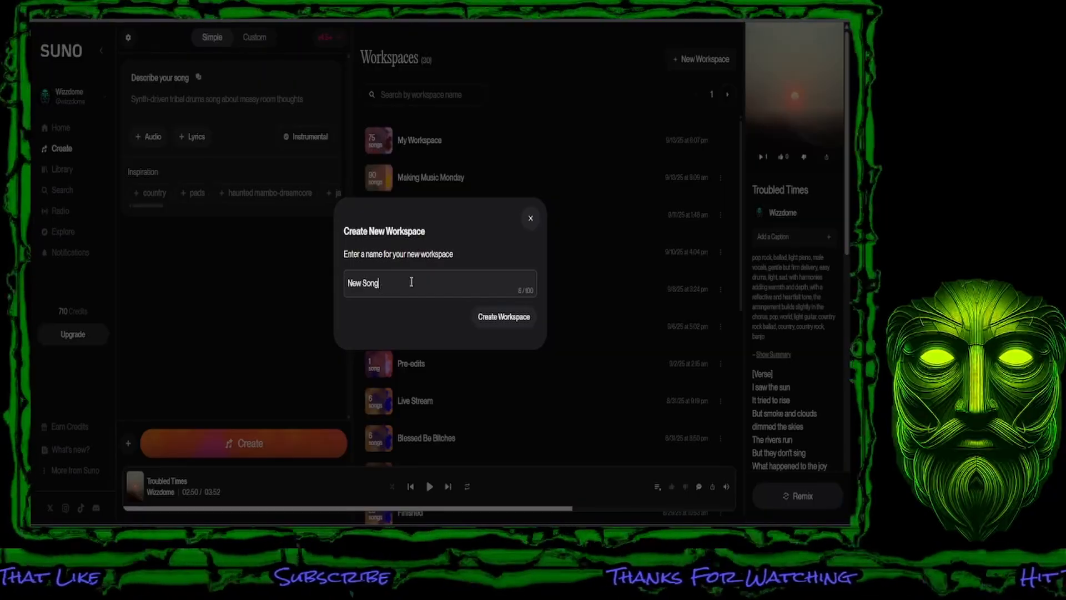
click(511, 321)
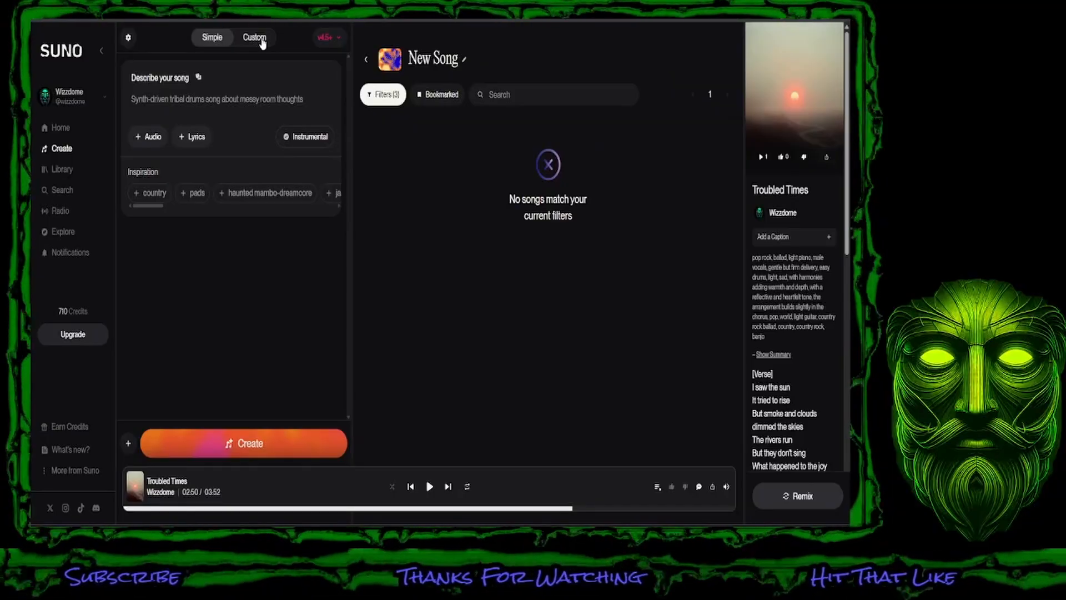
Step: Examine the available model versions, from v4.5+ down to v2, and their maximum song lengths
click(337, 43)
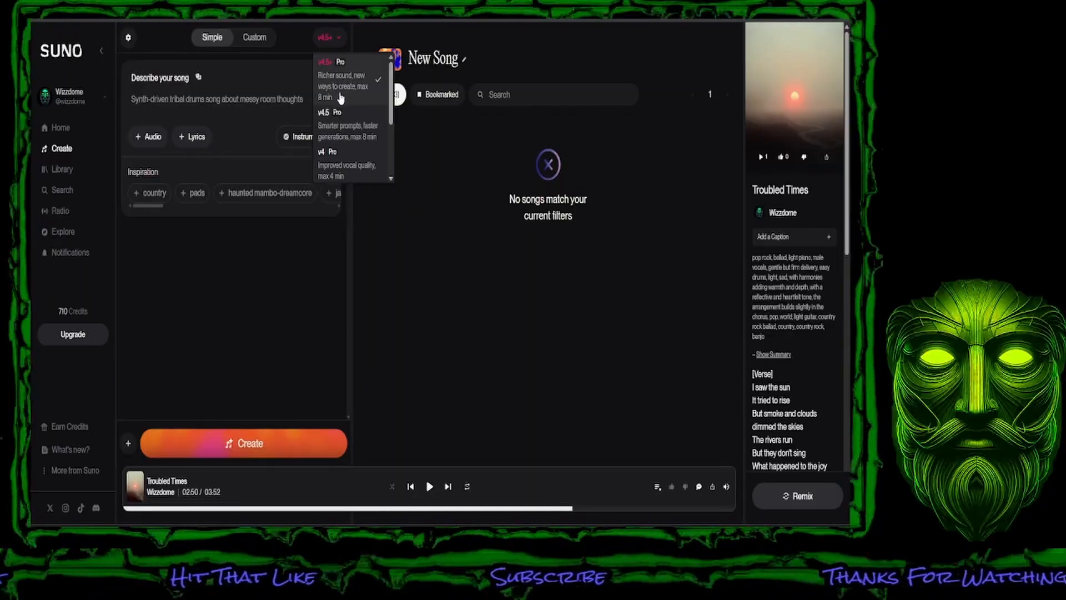
scroll(340, 91, down, 1)
scroll(339, 109, down, 1)
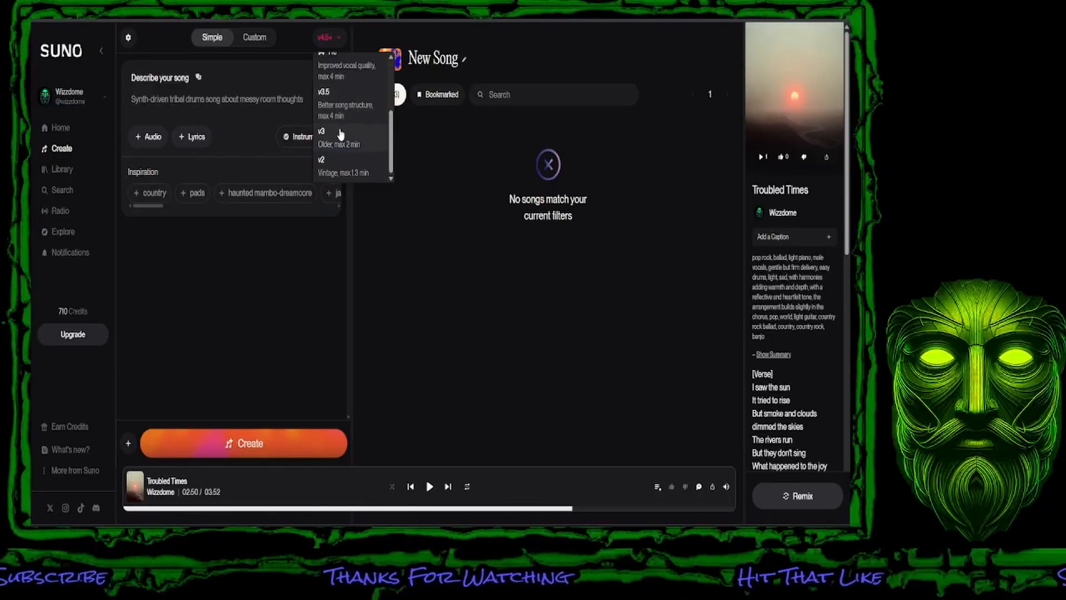
scroll(337, 114, up, 3)
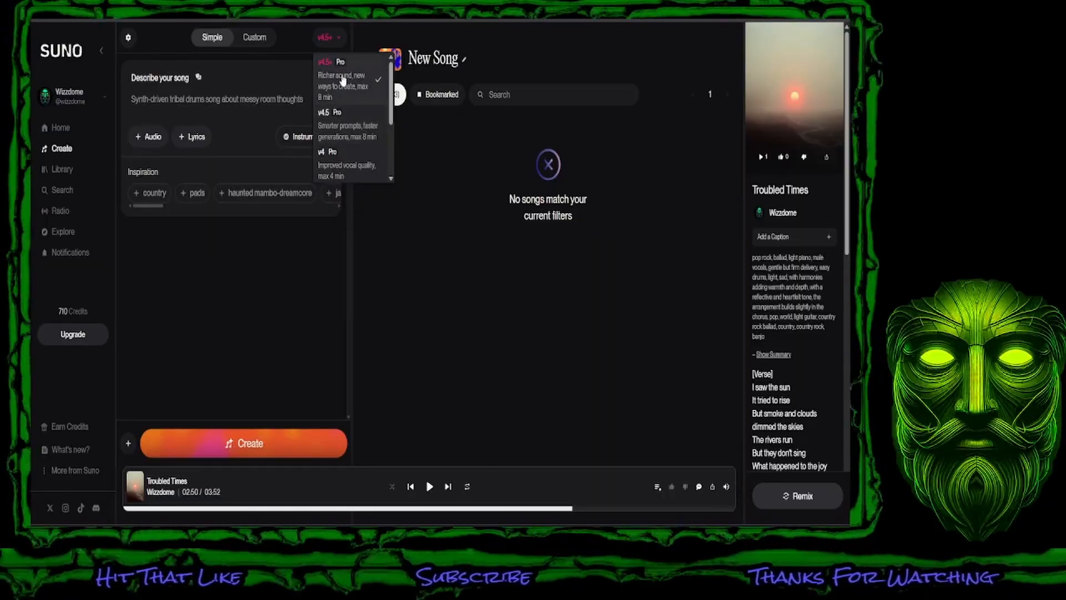
click(166, 37)
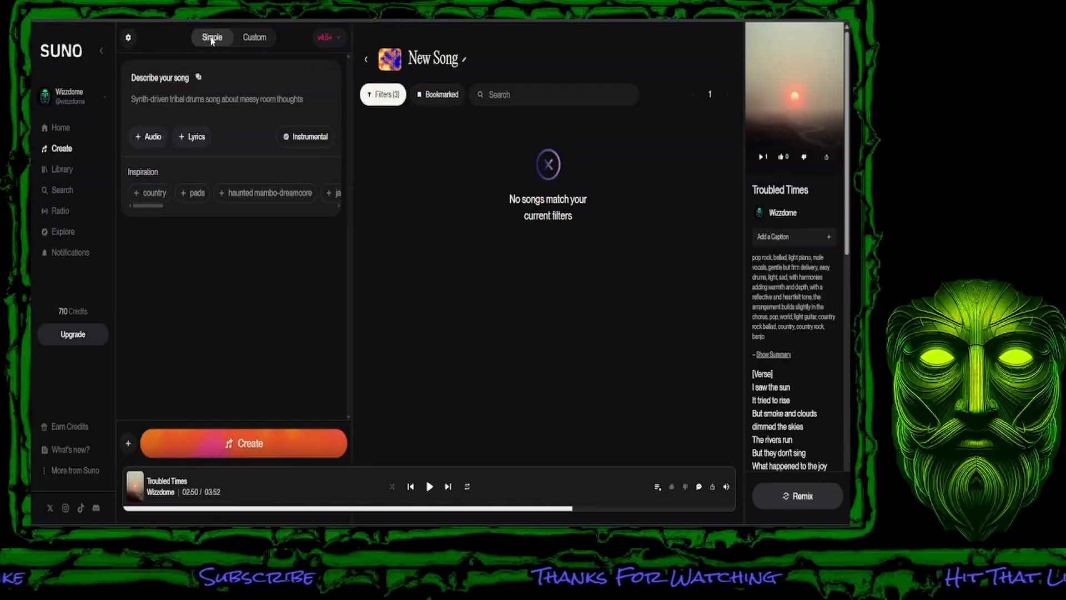
Step: Describe the song as "70's classic rock song about struggle and freedom." and generate it in simple mode
click(148, 103)
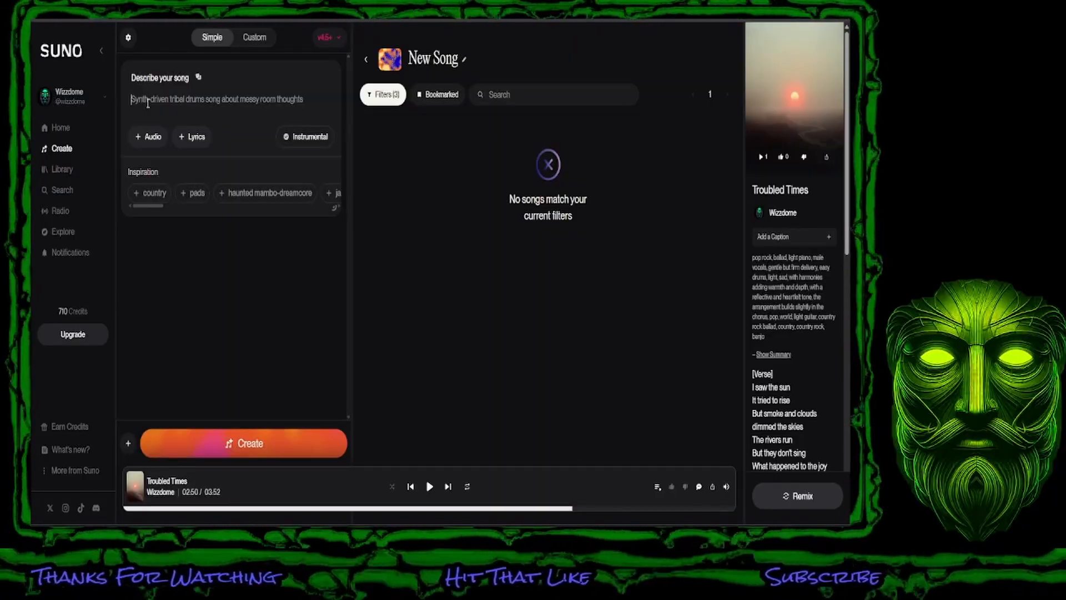
text(70's d)
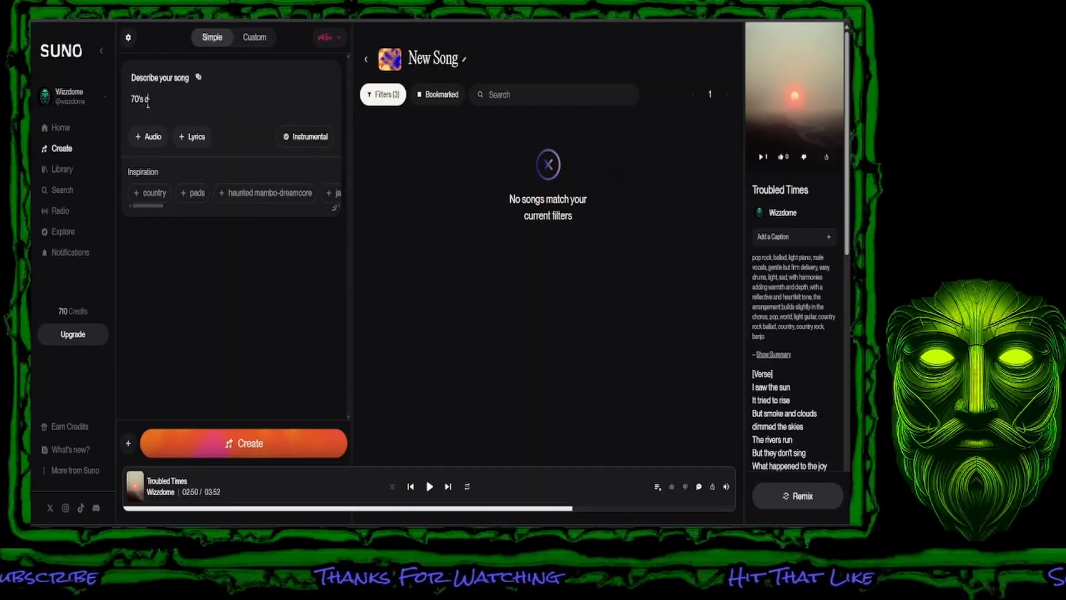
text(lassic)
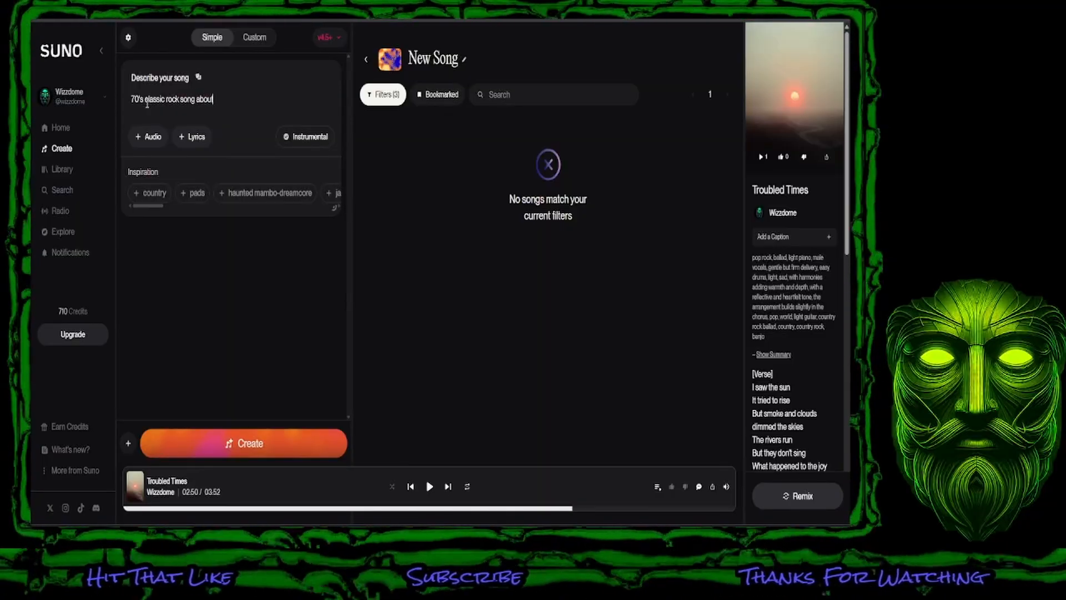
text(rock song about struggle and)
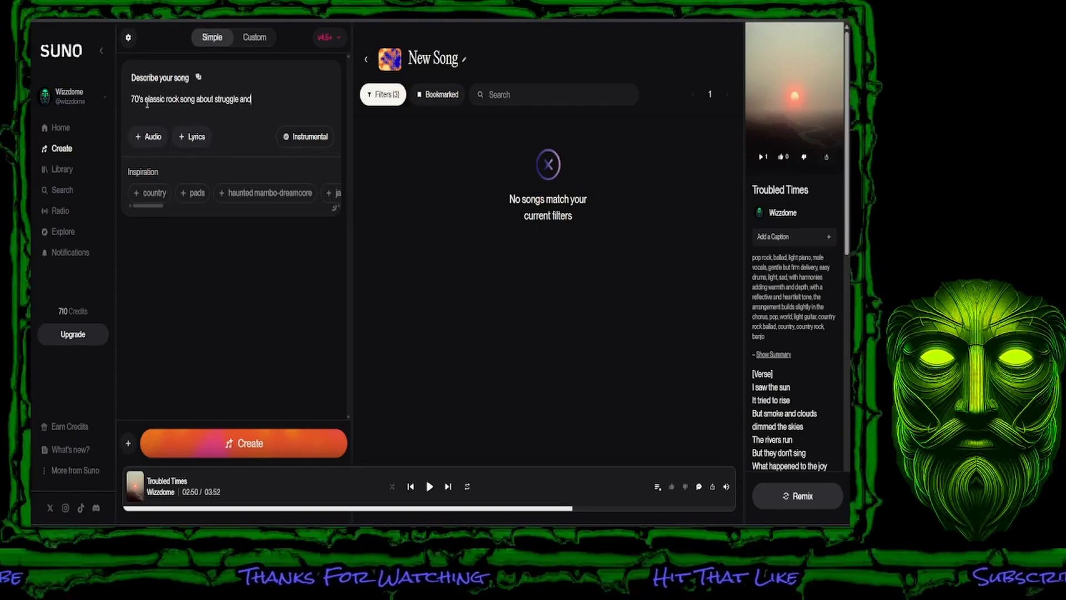
text( freedom)
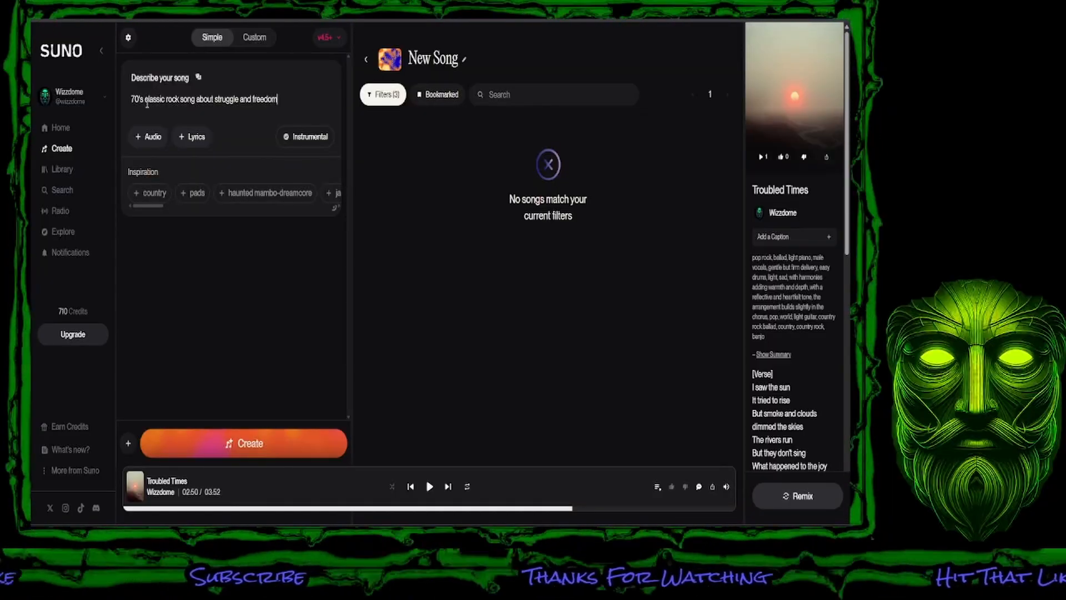
text(.)
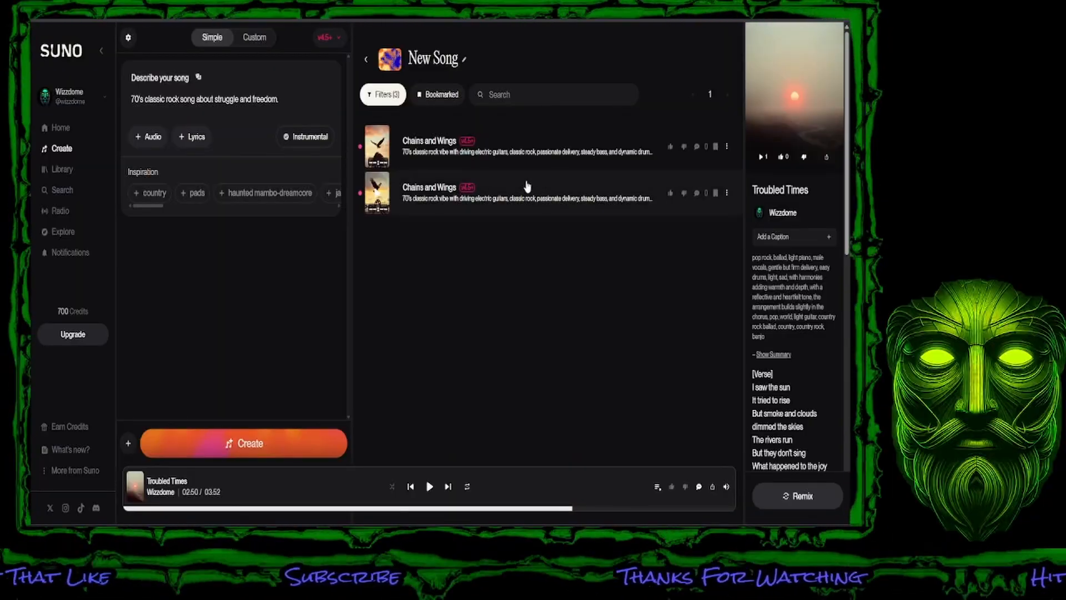
Step: Play the 3:41 version of Chains and Wings while reading its lyrics to the end, and pause playback
click(527, 186)
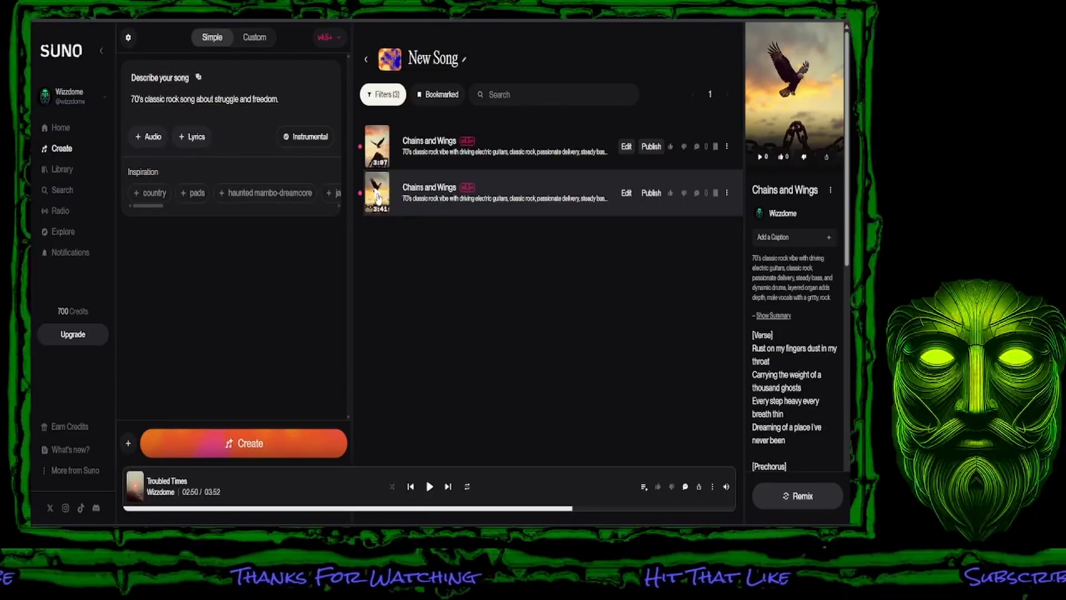
click(377, 195)
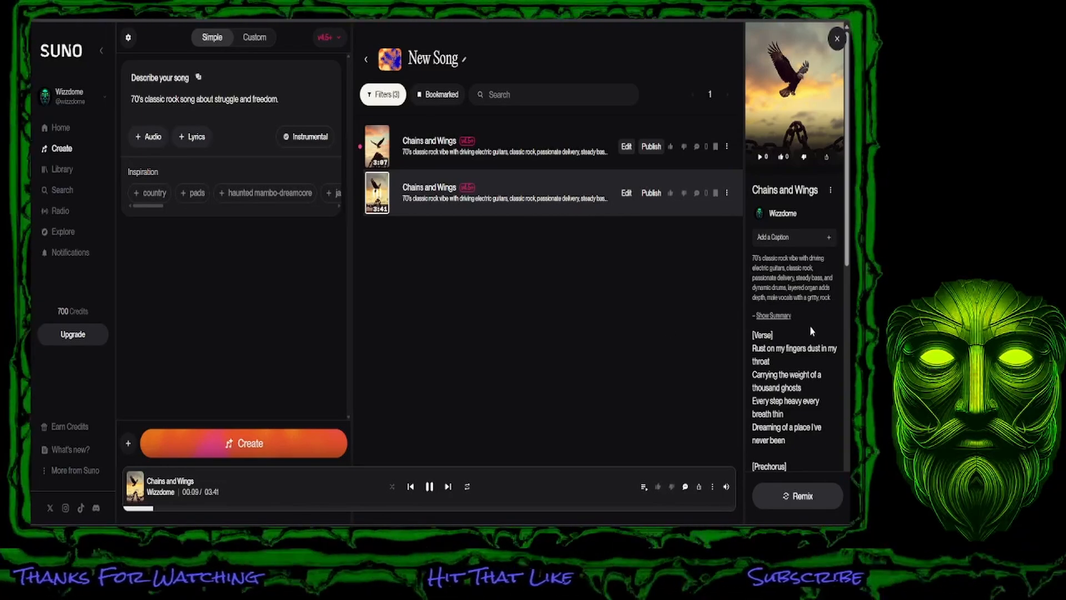
scroll(810, 333, down, 3)
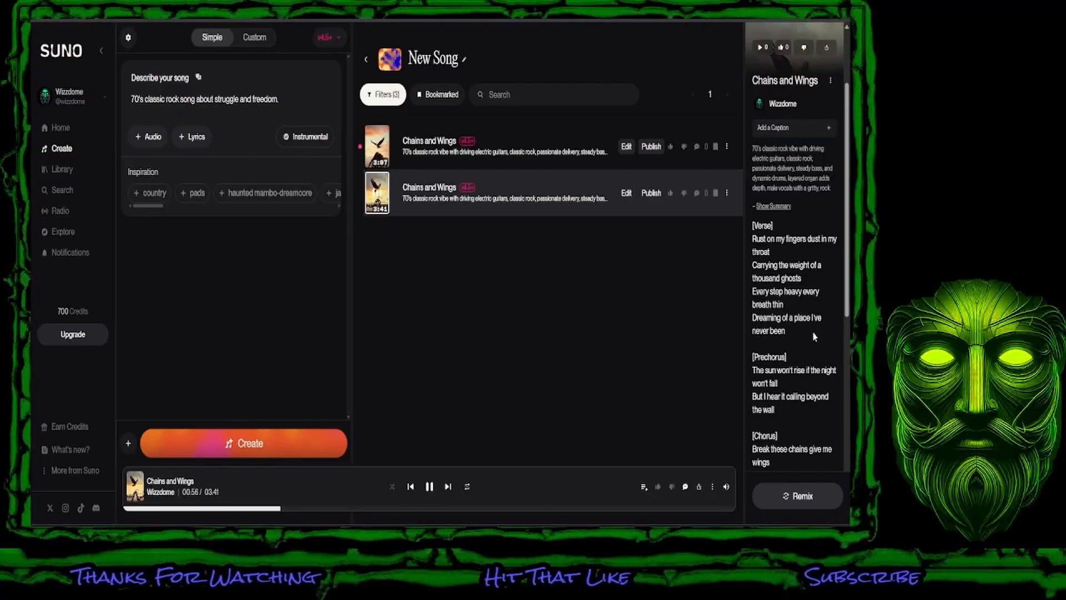
scroll(814, 336, down, 1)
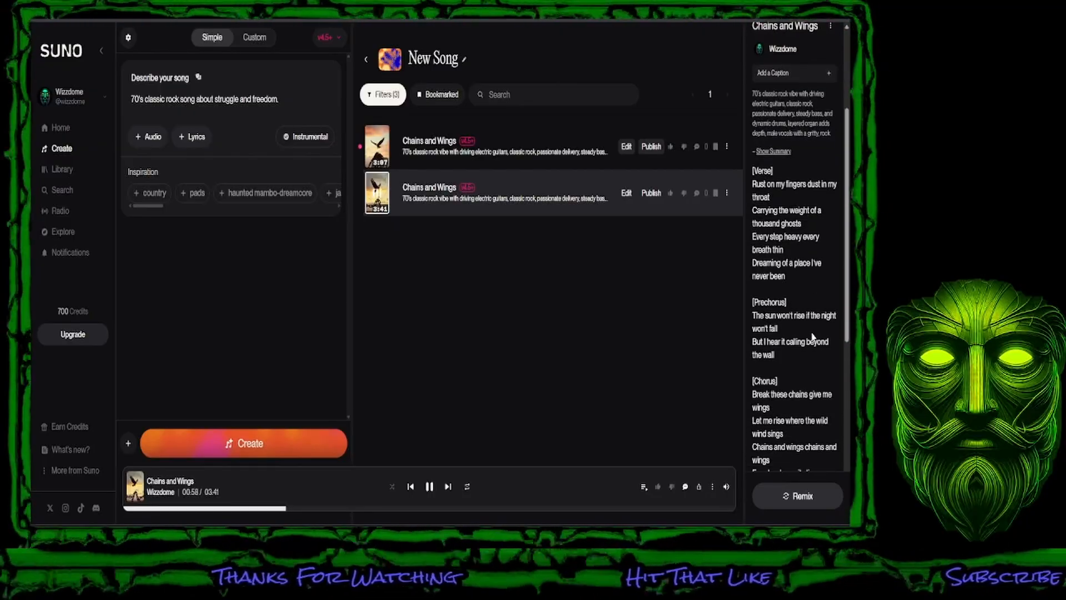
scroll(811, 328, down, 1)
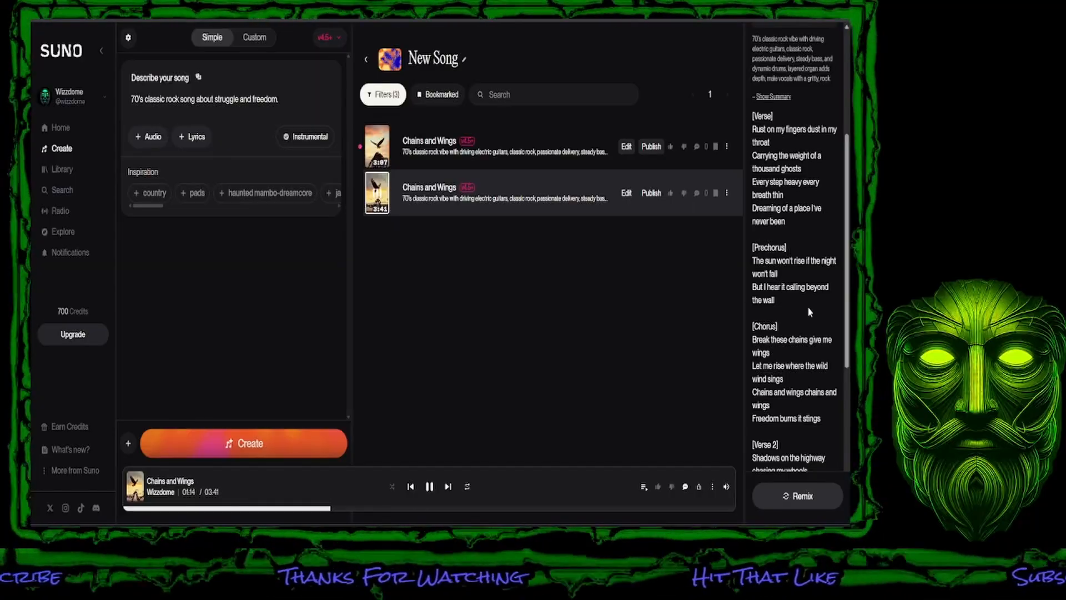
scroll(808, 309, down, 1)
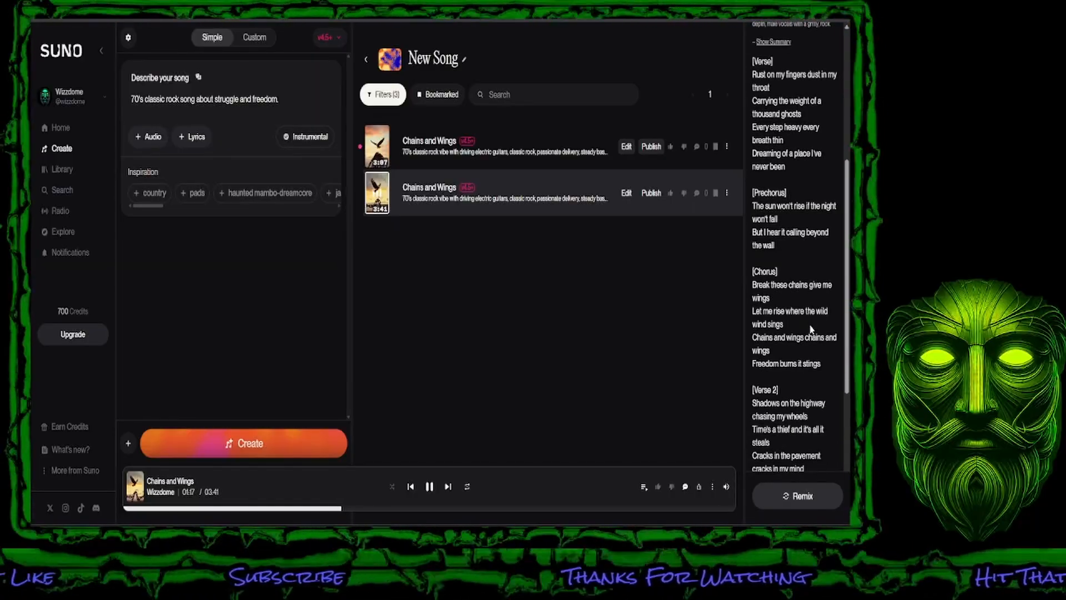
scroll(811, 327, down, 1)
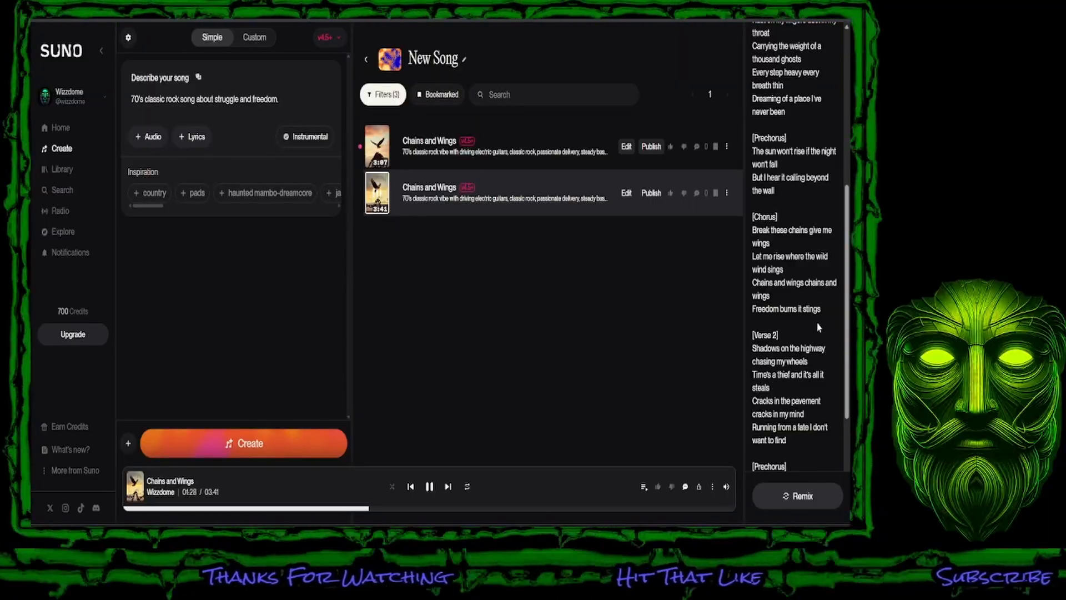
scroll(816, 327, down, 1)
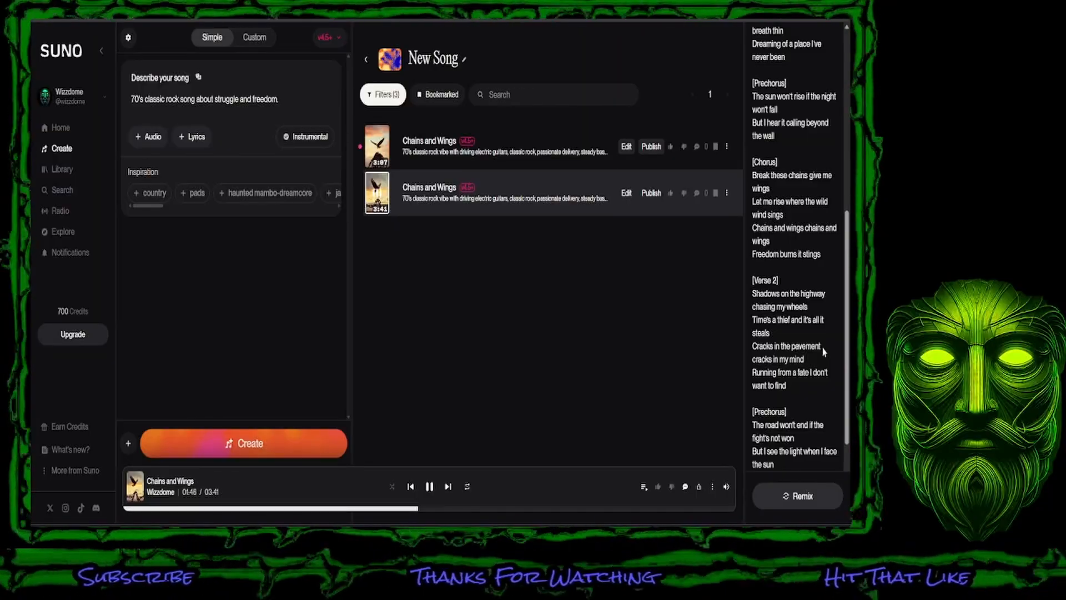
scroll(824, 353, down, 1)
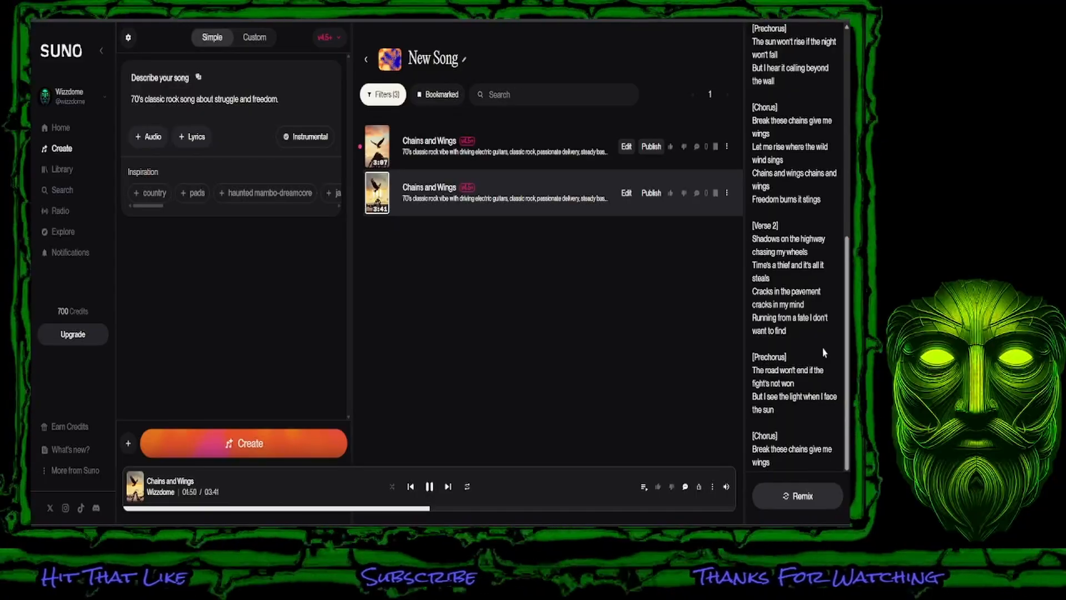
scroll(824, 352, down, 1)
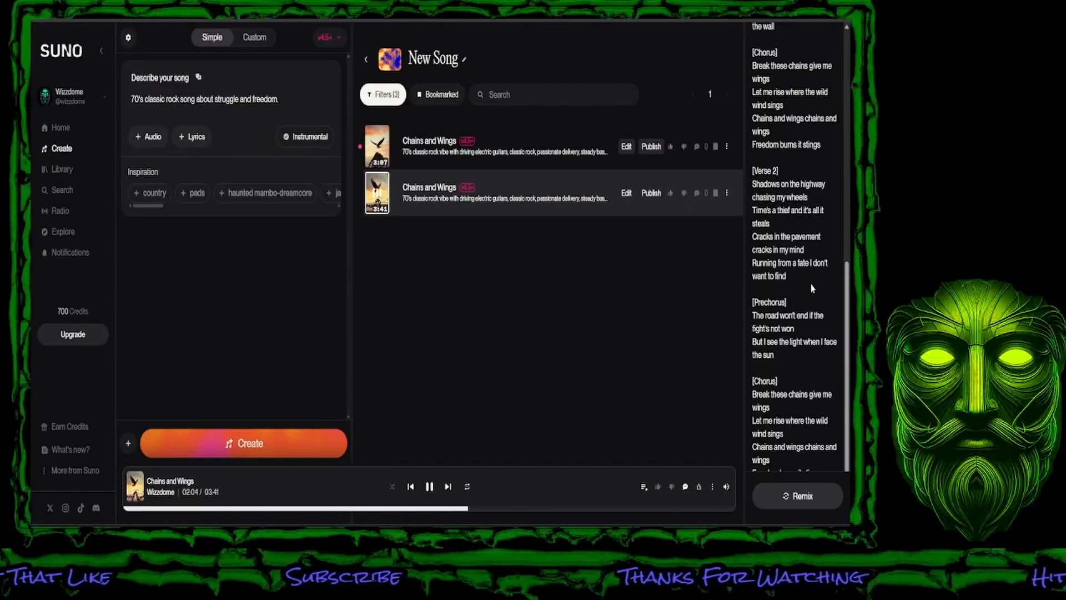
scroll(812, 288, down, 1)
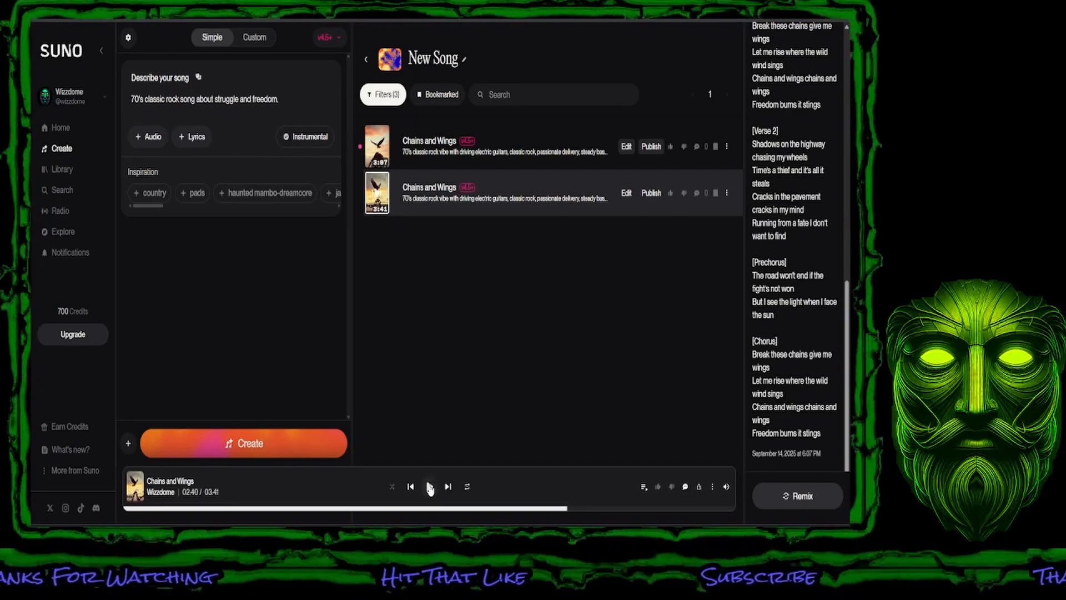
click(430, 487)
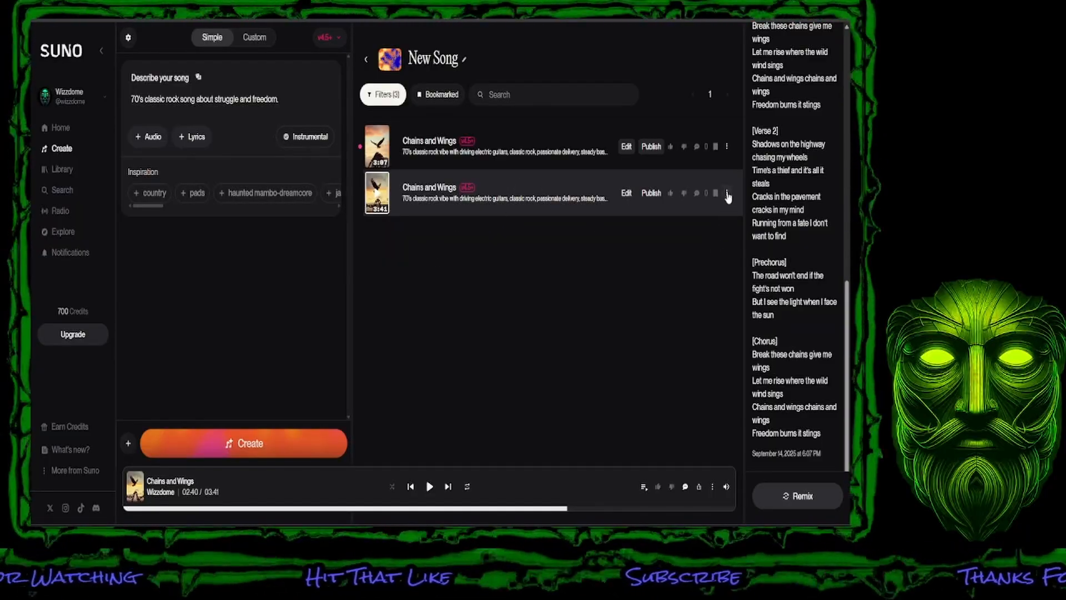
Step: Reuse the styles and lyrics of the 3:41 Chains and Wings version for a remix
click(727, 194)
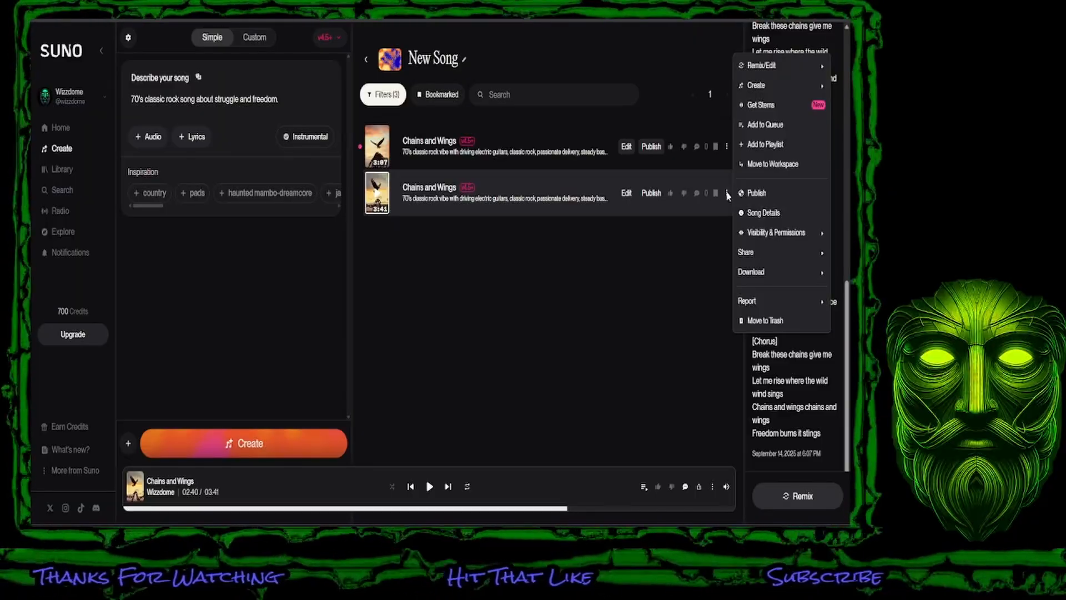
mouse_move(775, 70)
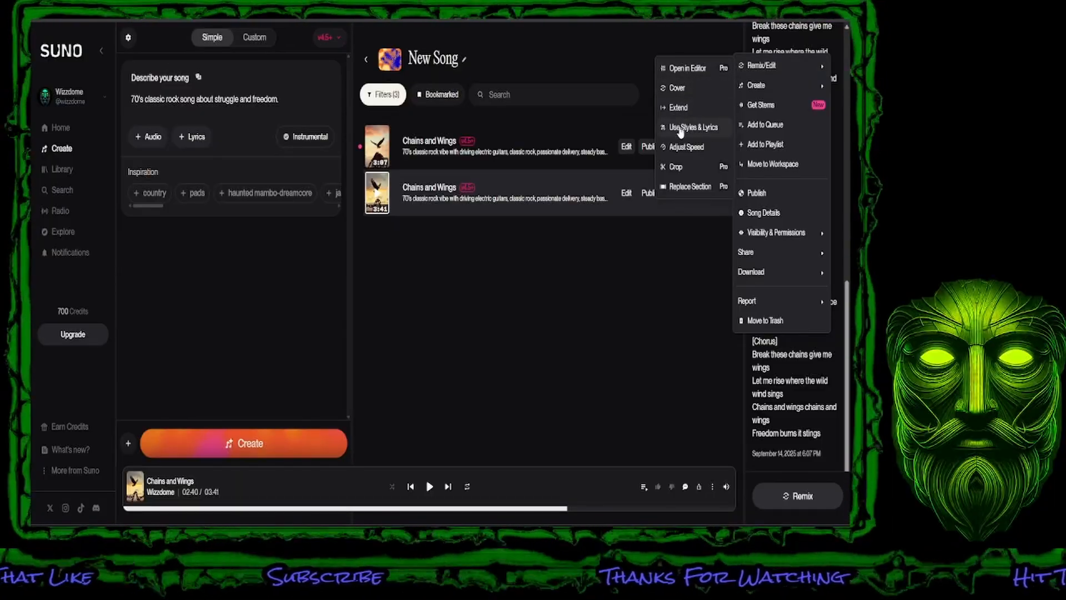
click(680, 129)
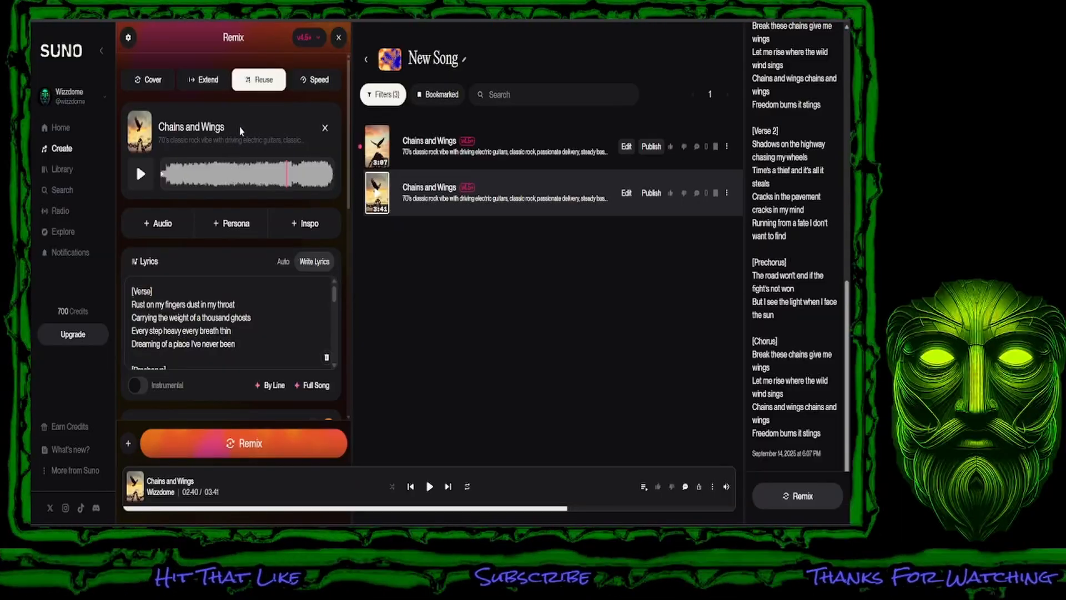
Step: Review the remix's lyrics, styles, advanced options, song title and workspace settings
scroll(235, 177, down, 2)
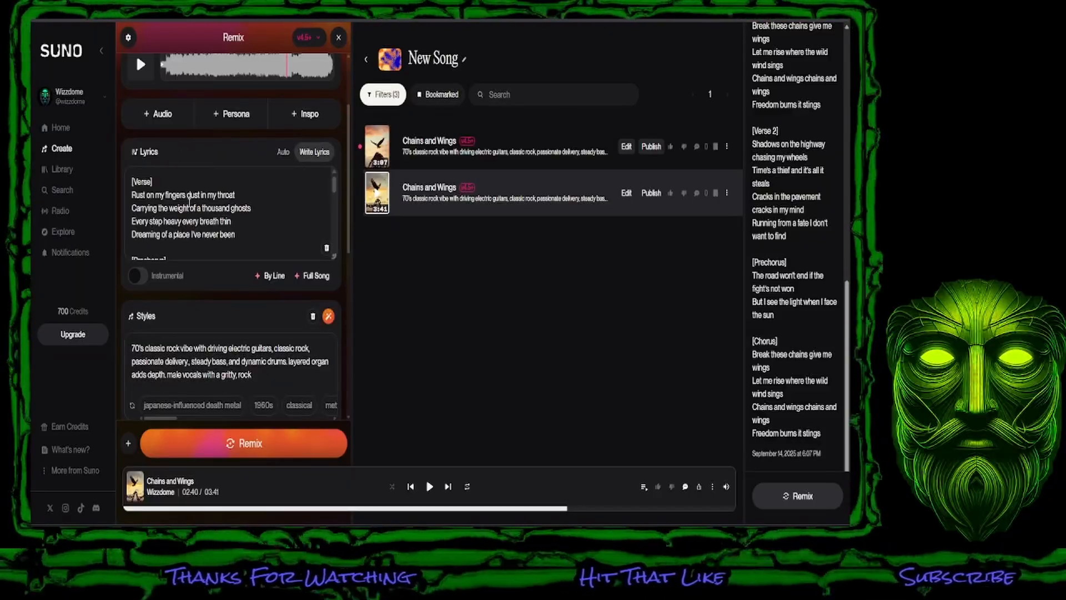
scroll(189, 203, down, 5)
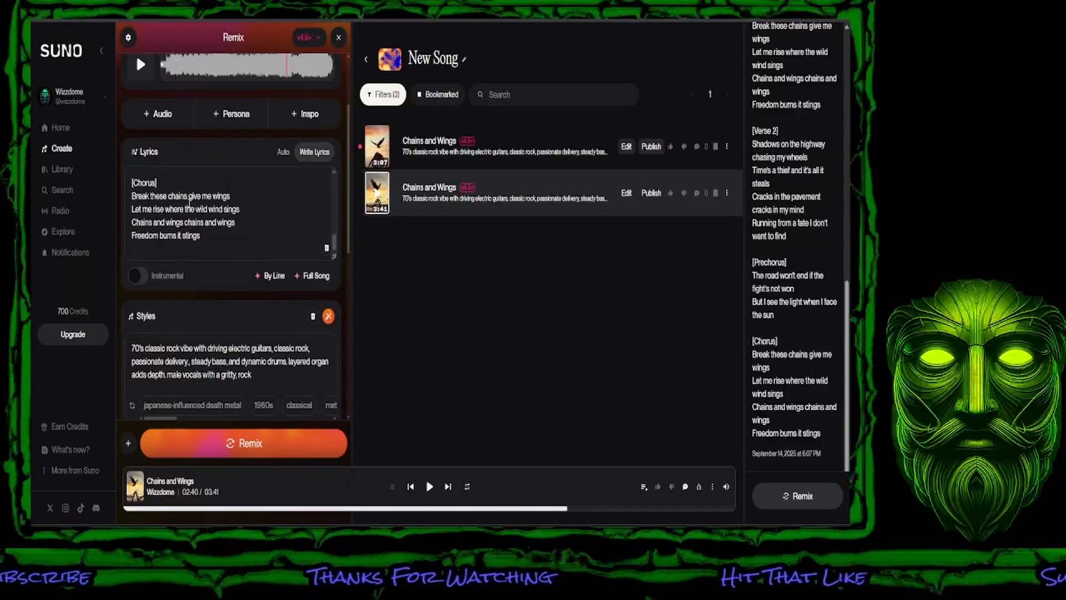
scroll(189, 204, down, 2)
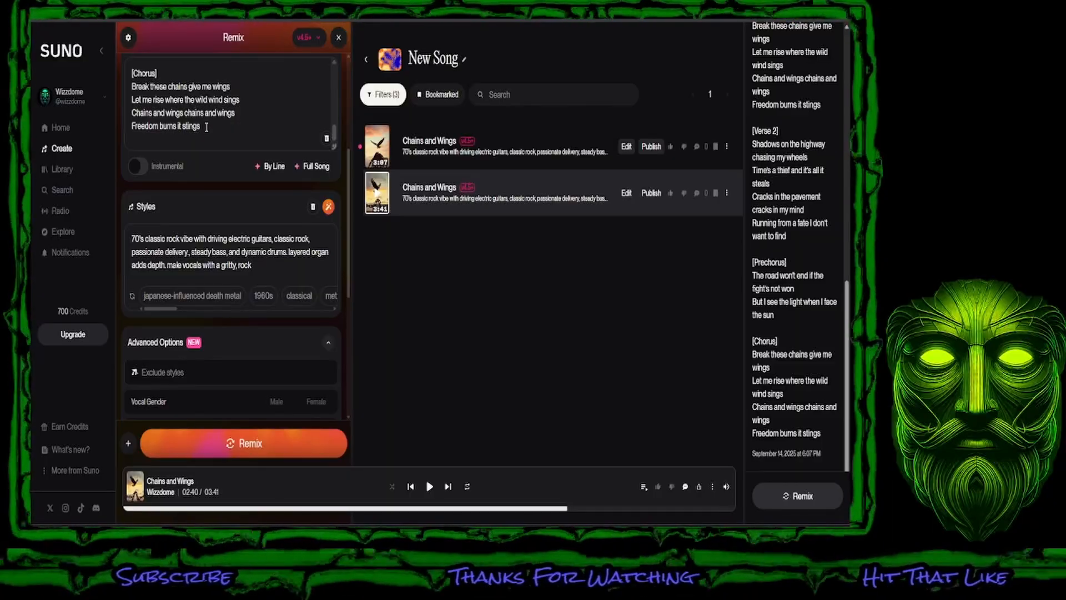
scroll(241, 181, down, 2)
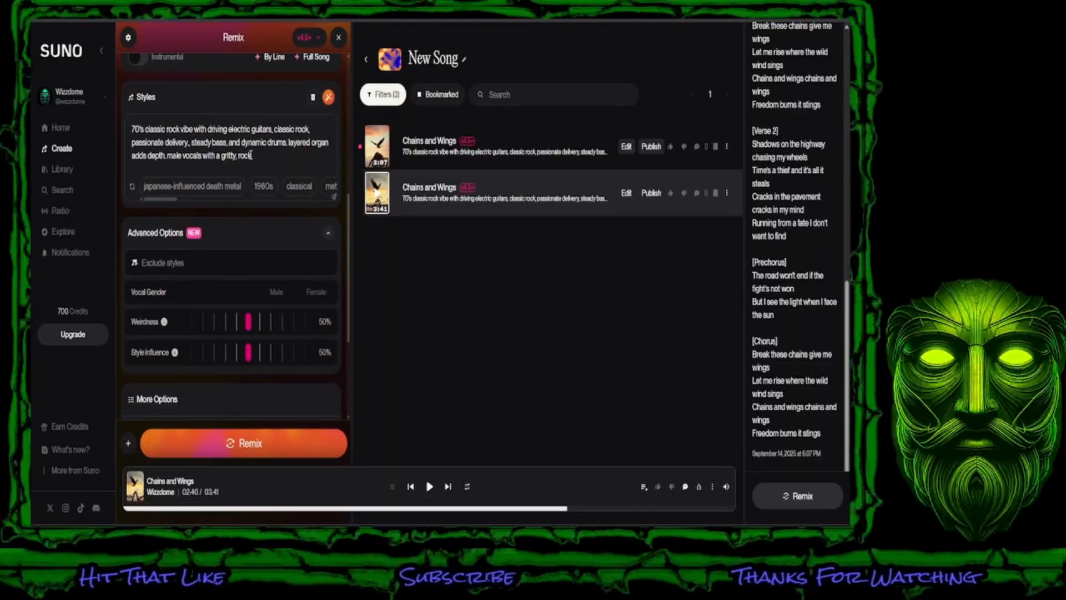
scroll(247, 161, down, 2)
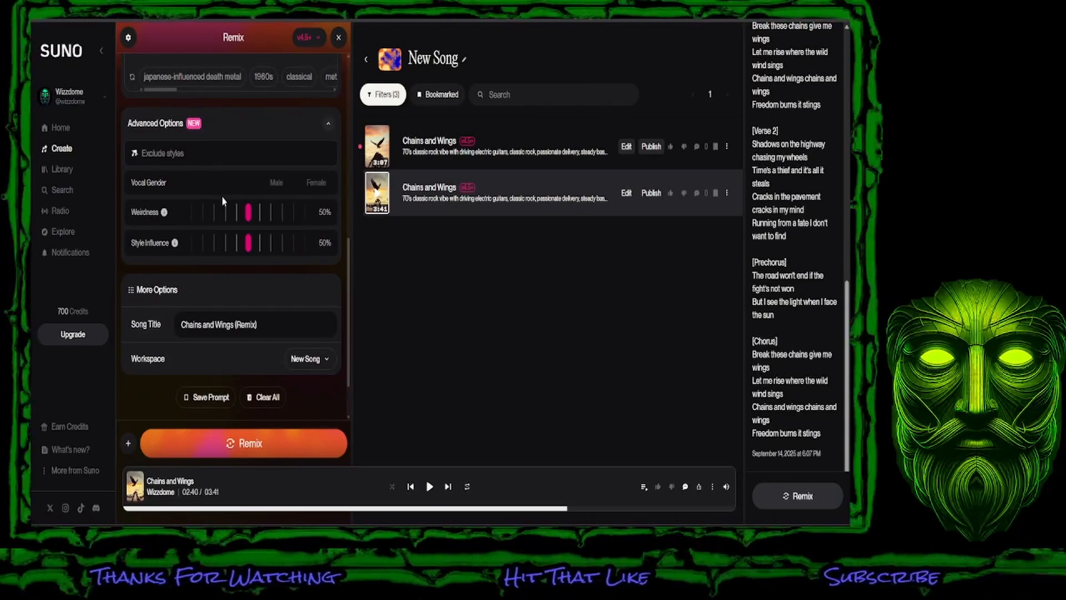
scroll(222, 198, up, 7)
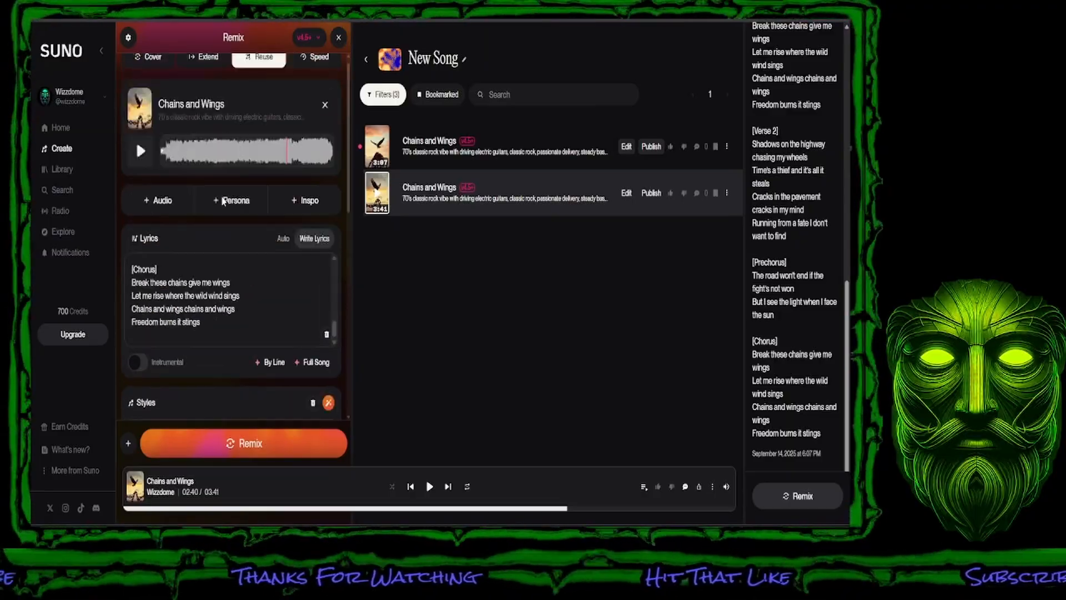
Step: Set the remix's style influence to 80% and remove the attached Chains and Wings source clip from the creation form
scroll(222, 201, down, 1)
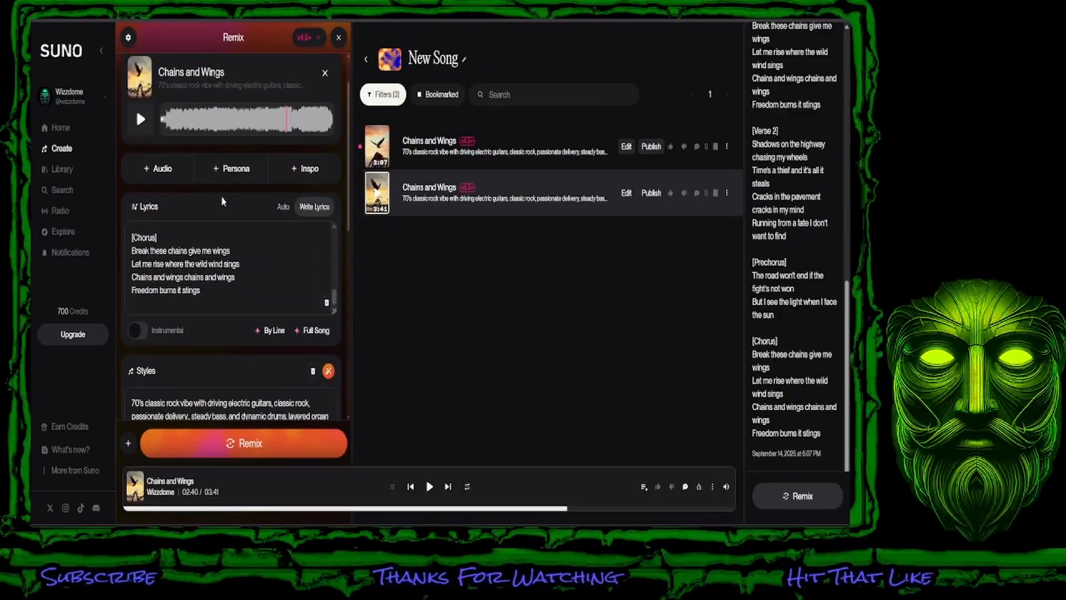
scroll(221, 213, down, 6)
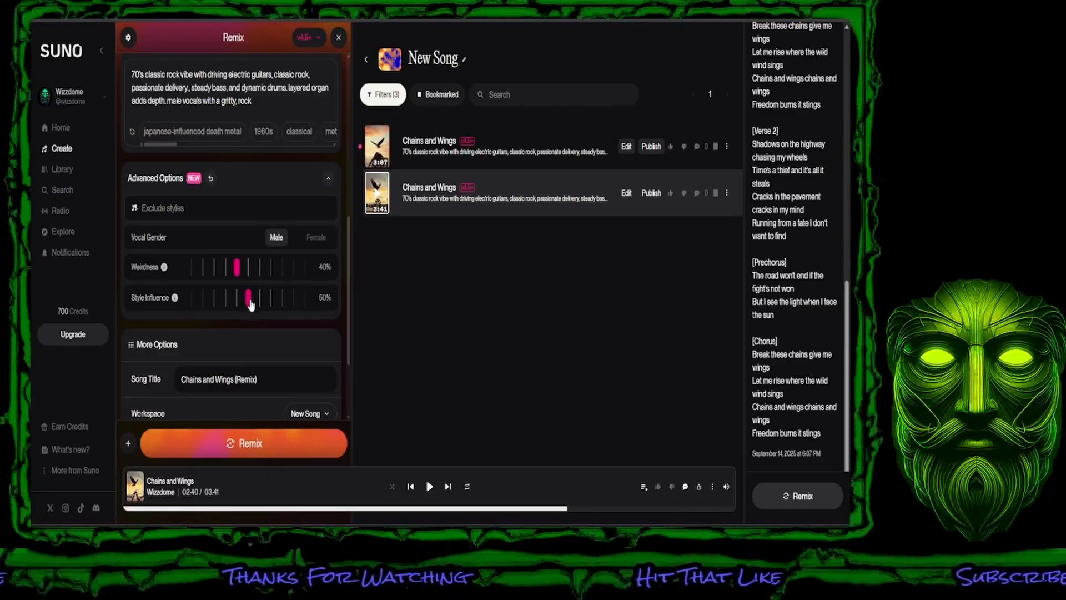
drag(252, 302, 284, 305)
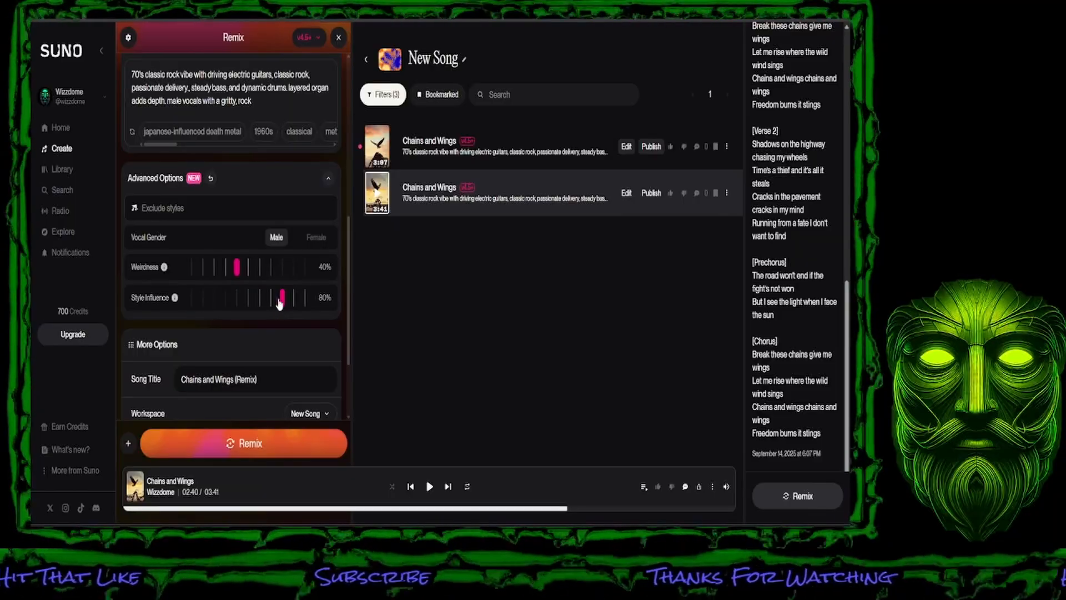
scroll(232, 307, down, 1)
scroll(233, 307, down, 1)
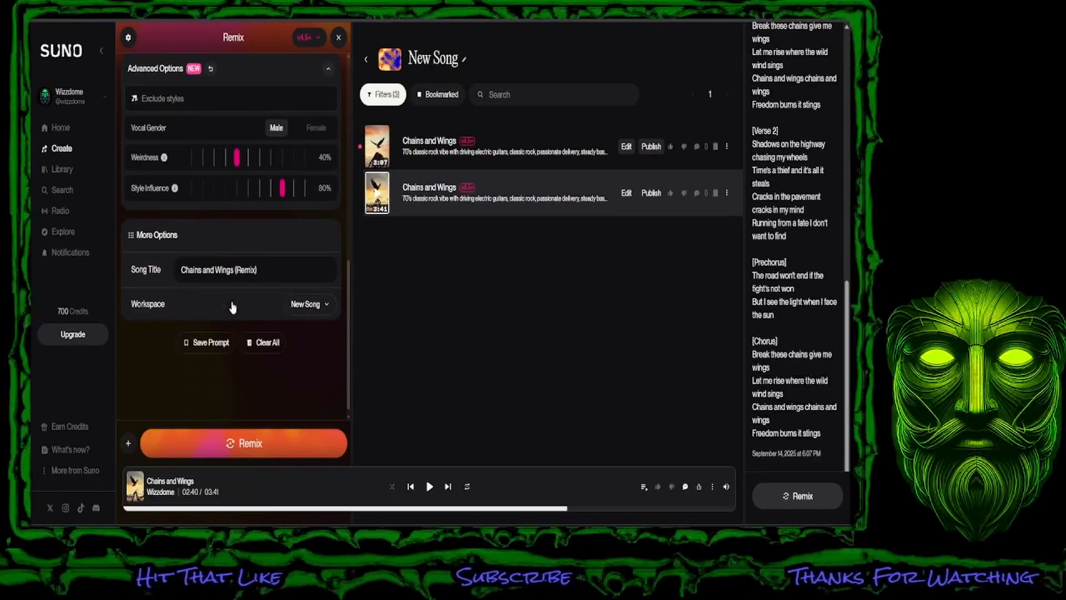
scroll(164, 318, up, 6)
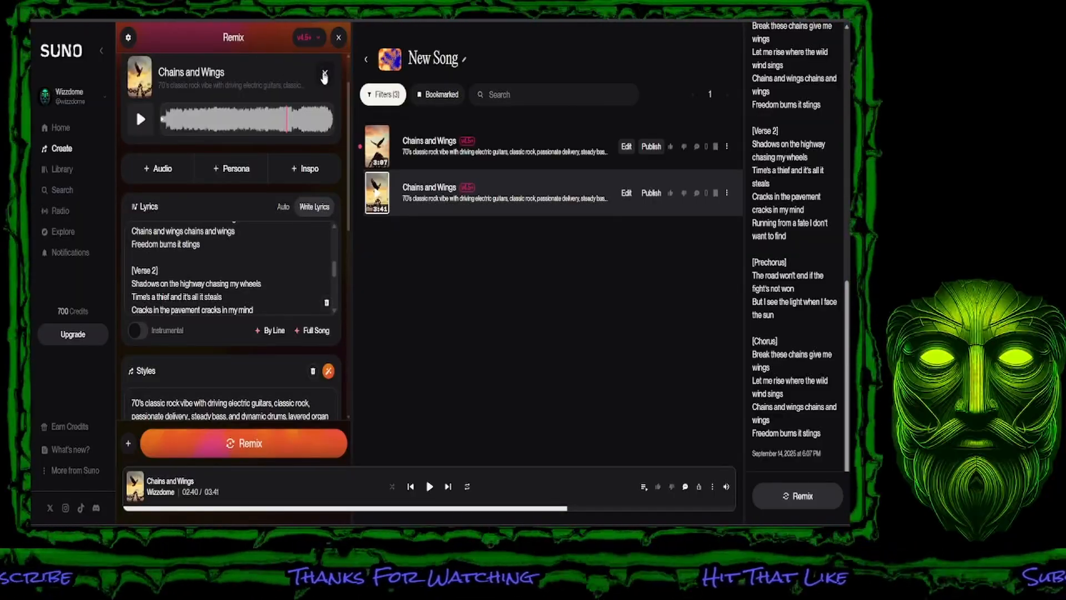
click(325, 76)
Step: Review the custom song form's retained lyrics, styles, advanced options, song title and workspace
scroll(222, 304, down, 4)
scroll(221, 304, down, 2)
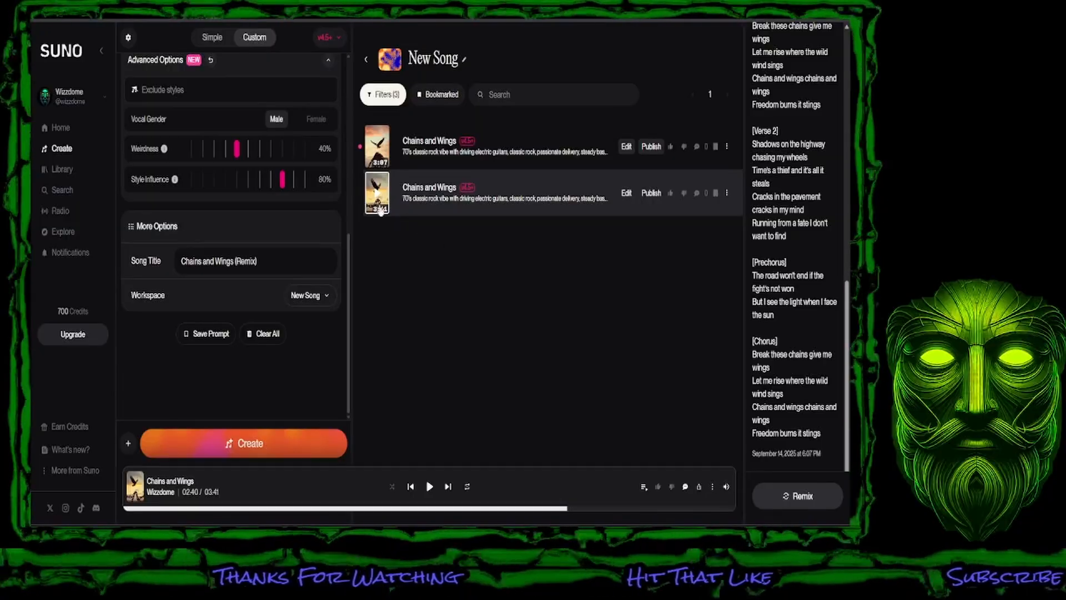
scroll(207, 198, up, 6)
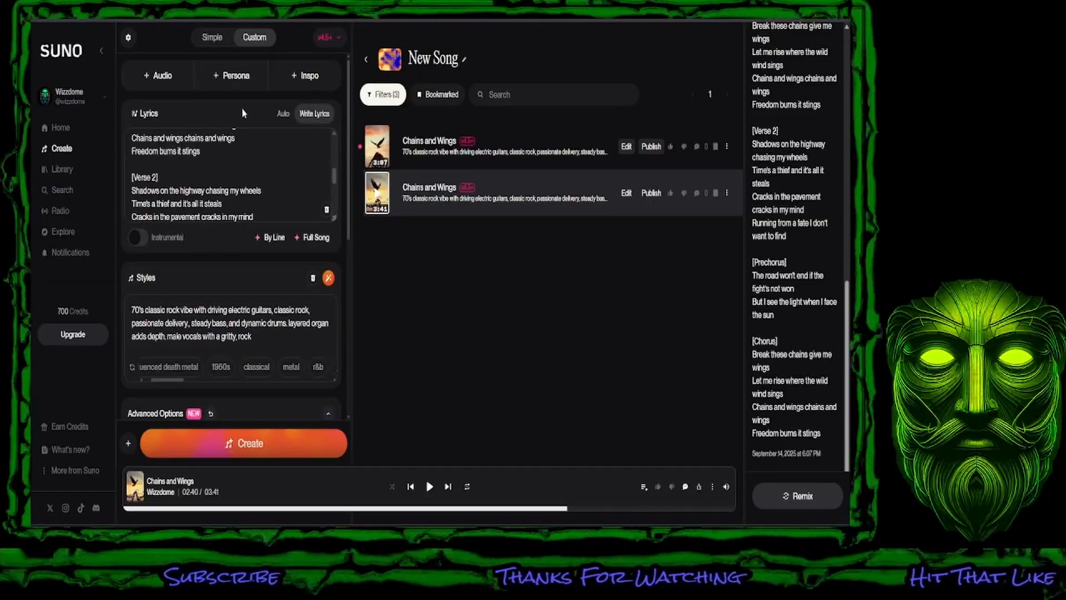
scroll(242, 223, down, 4)
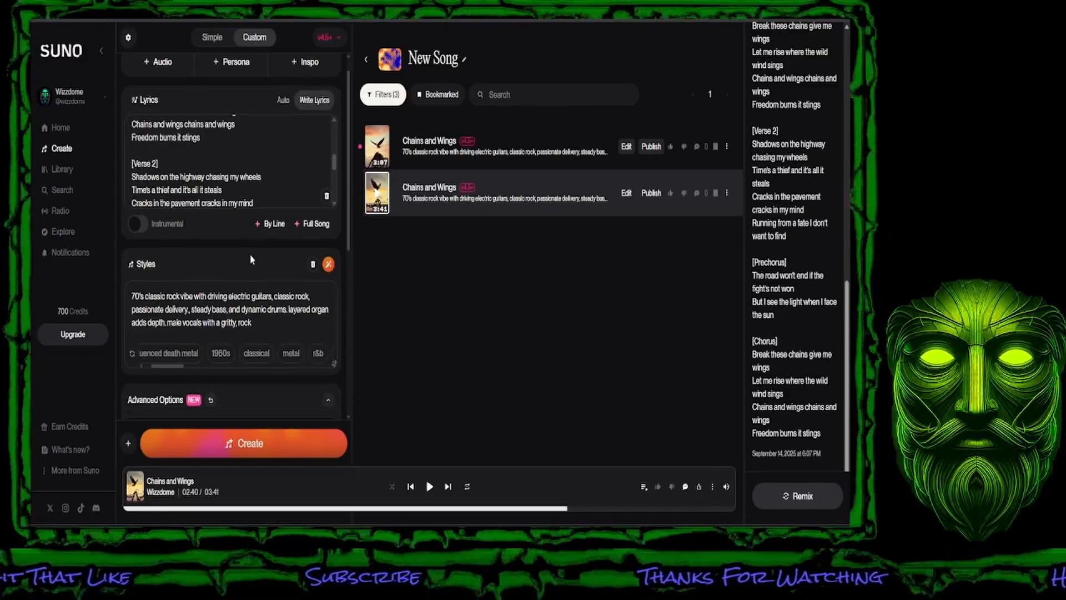
scroll(237, 327, down, 2)
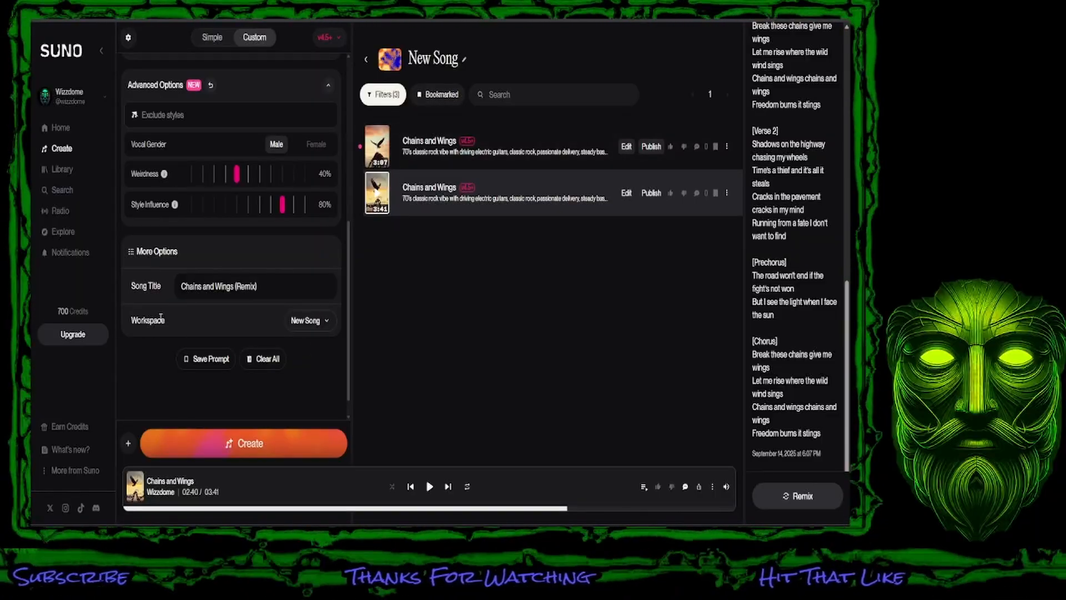
scroll(161, 318, up, 6)
scroll(178, 169, down, 2)
scroll(178, 169, up, 2)
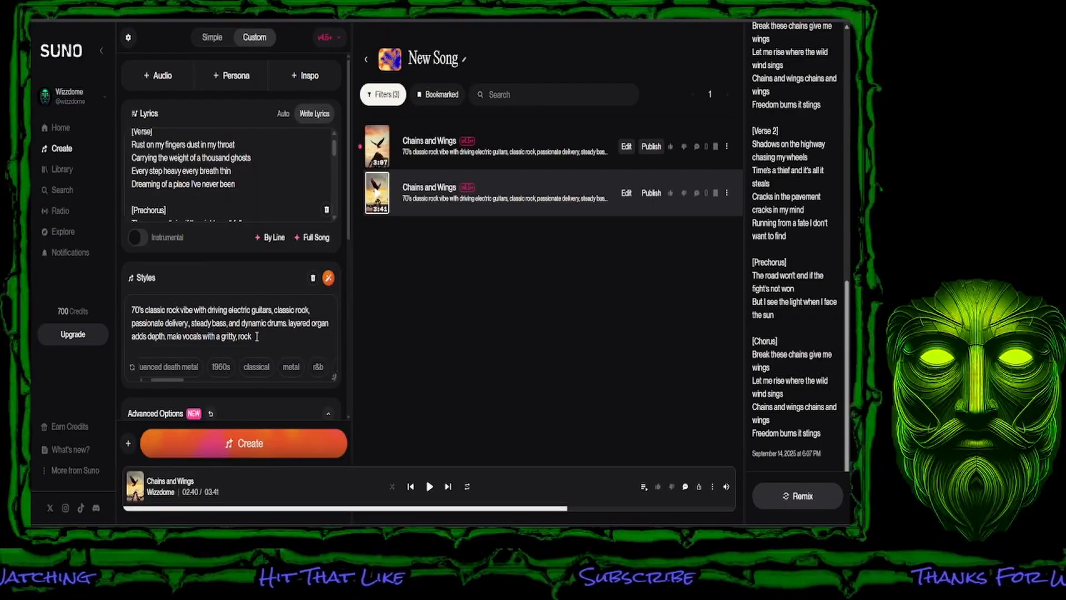
Step: Replace the styles text following "70's classic rock vibe" with "with chugging guitar melodical gritty vocals with raw emotion"
drag(256, 337, 194, 312)
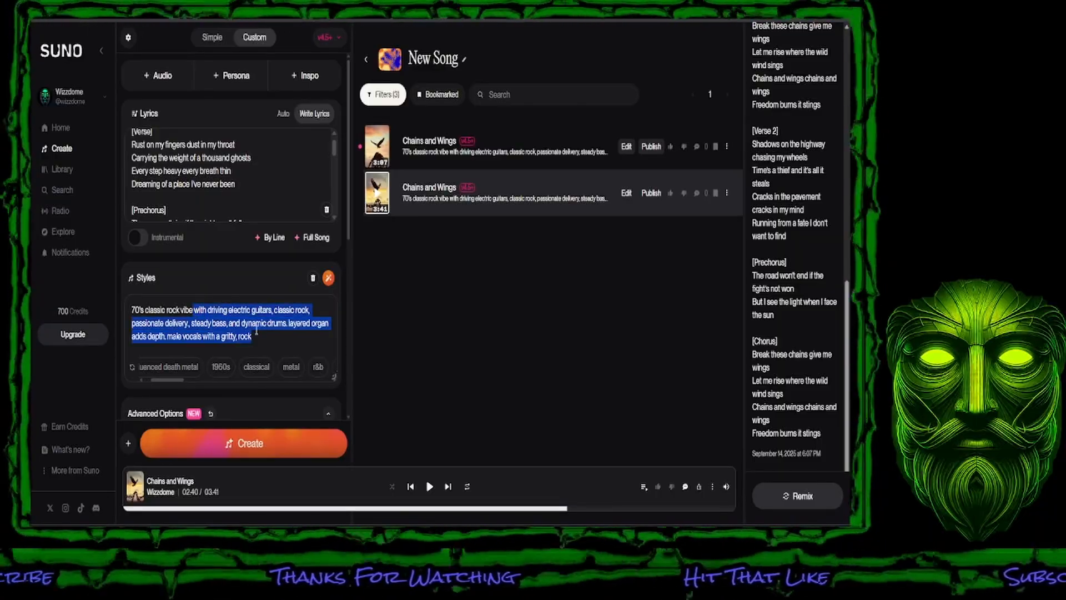
key(BackSpace)
text(w)
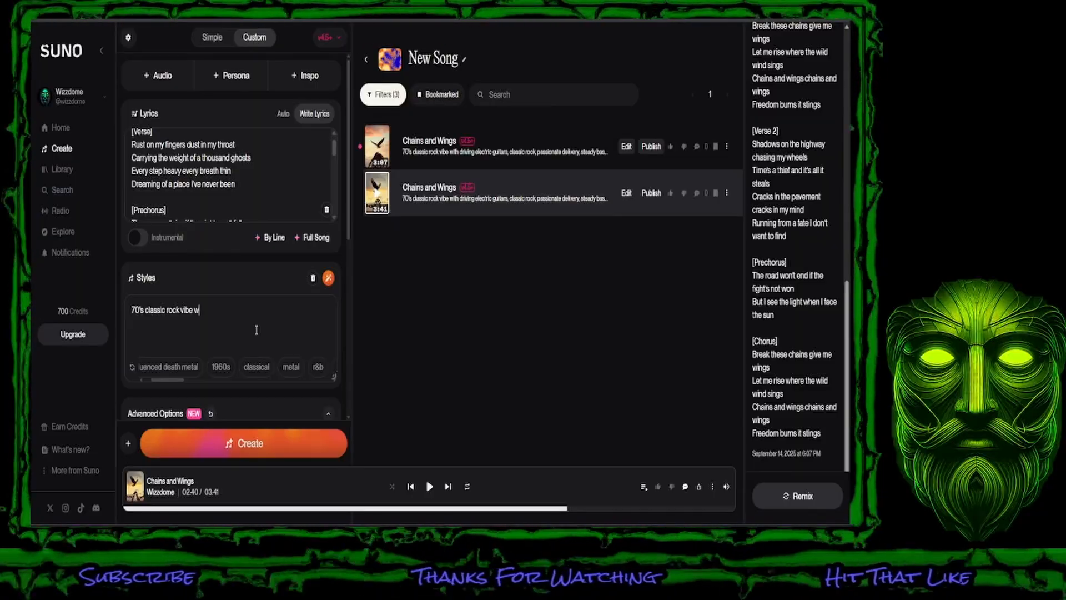
text(ith ch)
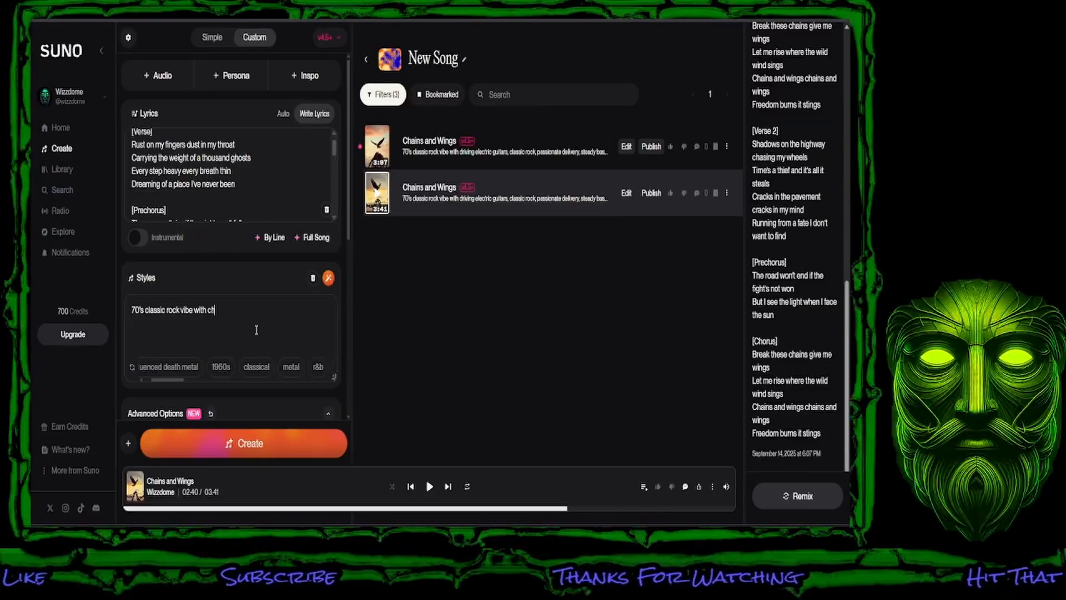
text(ugging guit)
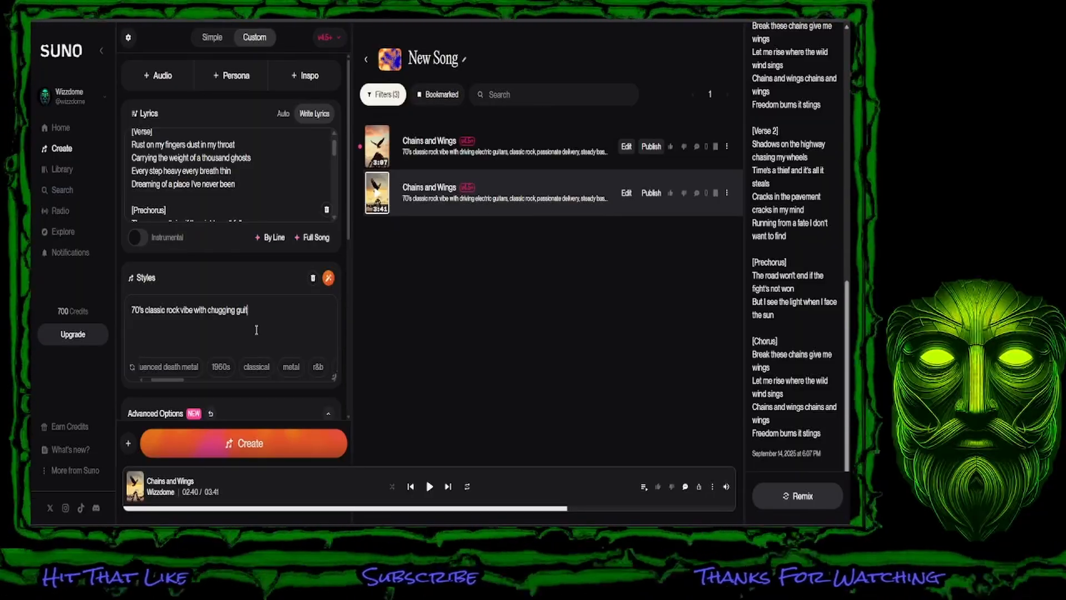
text(ar me)
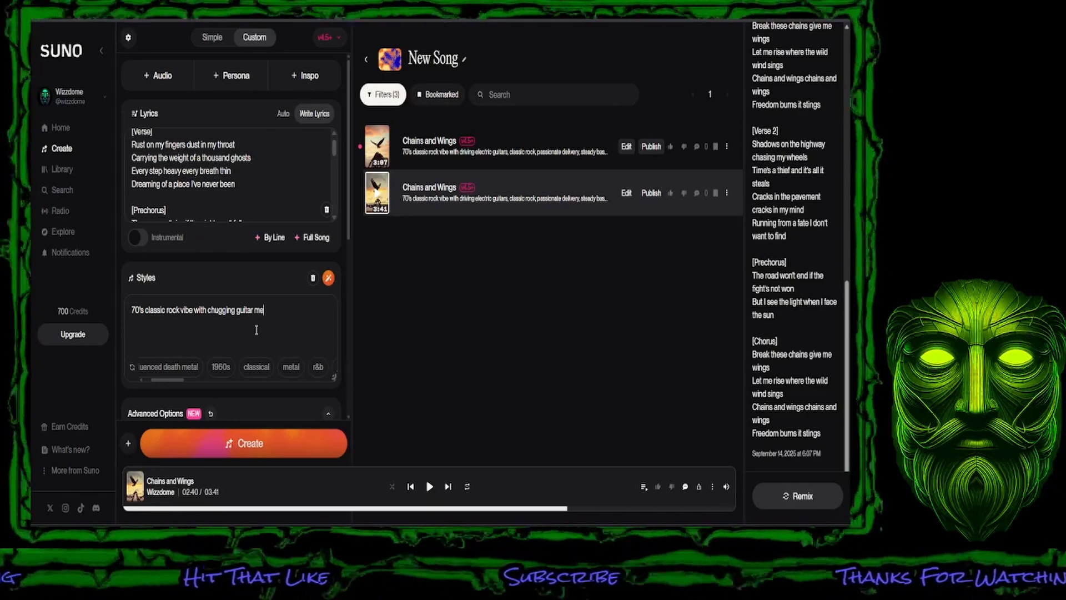
text(lodical g)
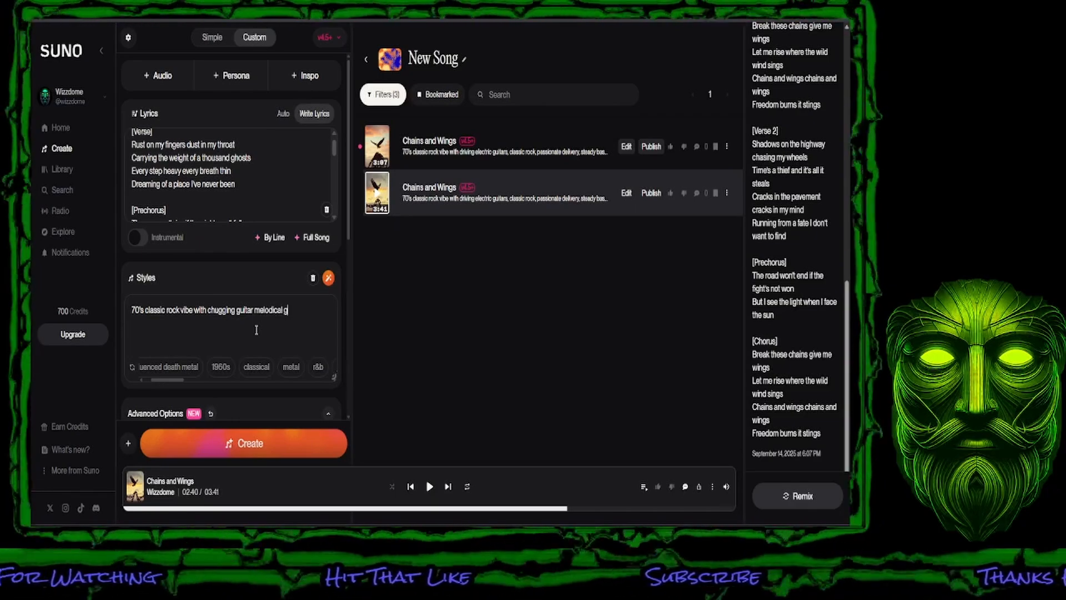
text(ritty voca)
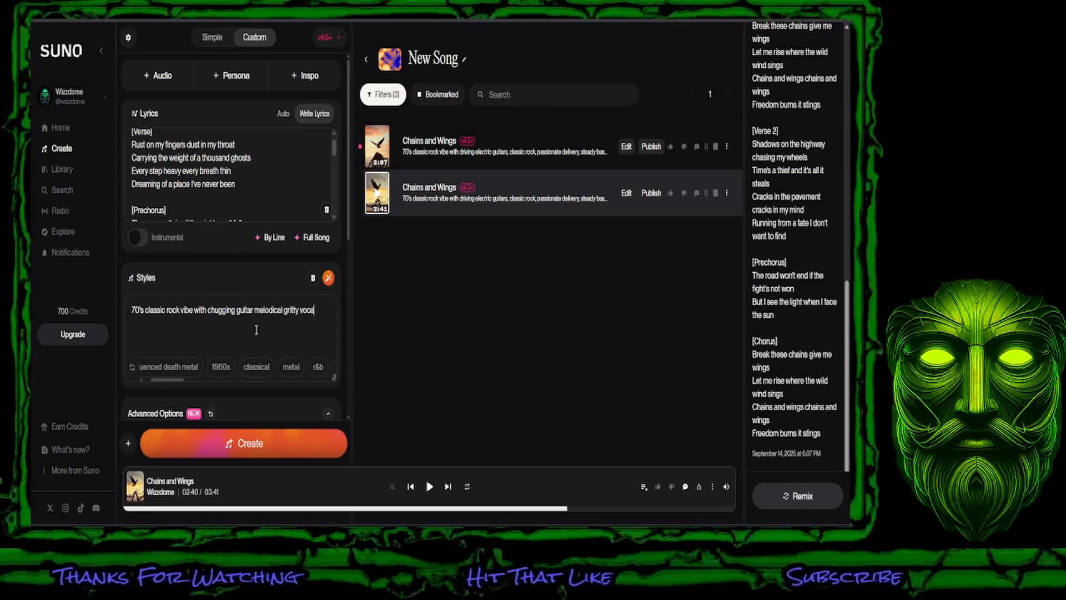
text(ls with)
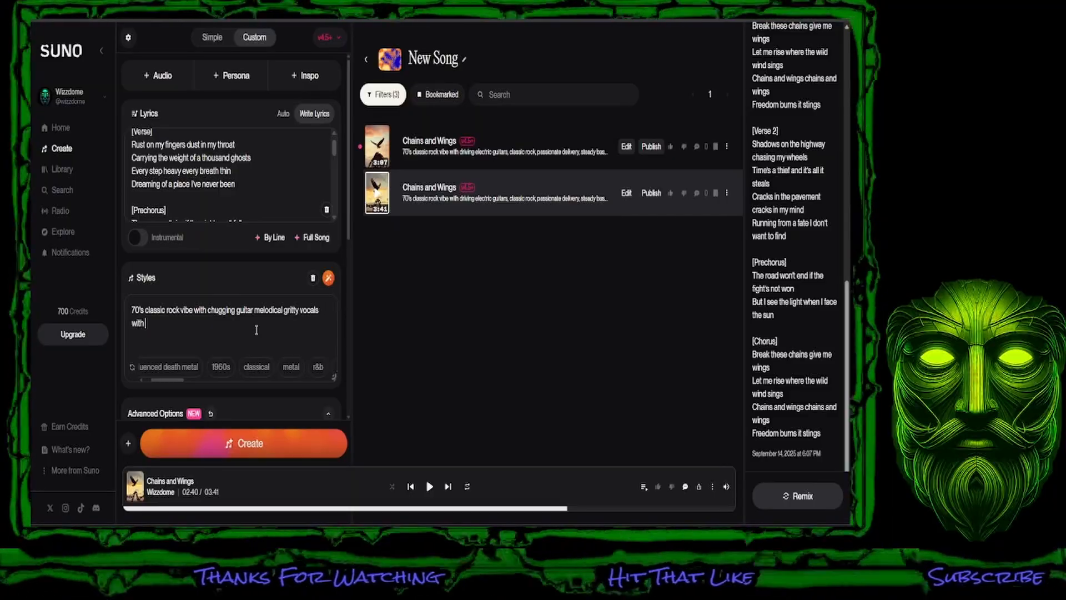
text( raw emotion)
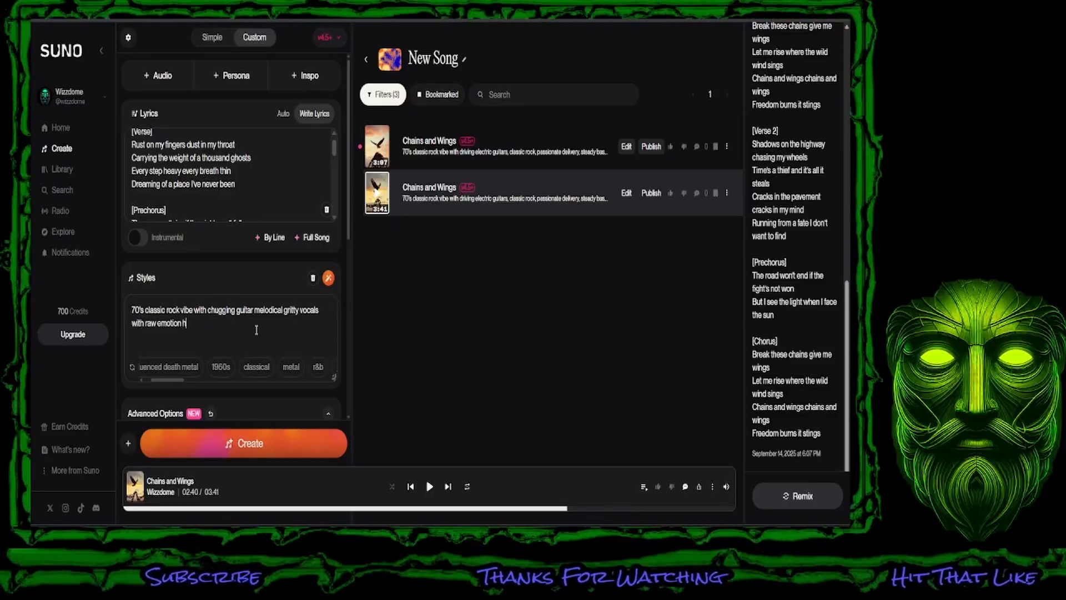
Step: Extend the styles description with ", heavy chaotic drumming with an emphesis on Bass"
text(, heavy d)
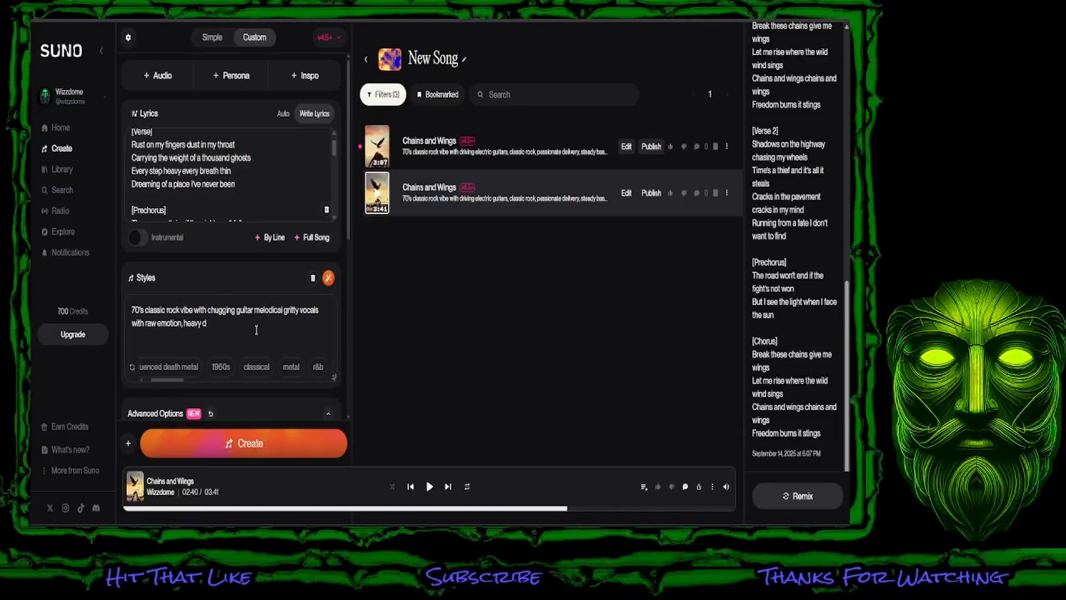
key(BackSpace)
text(chaotic drumming,)
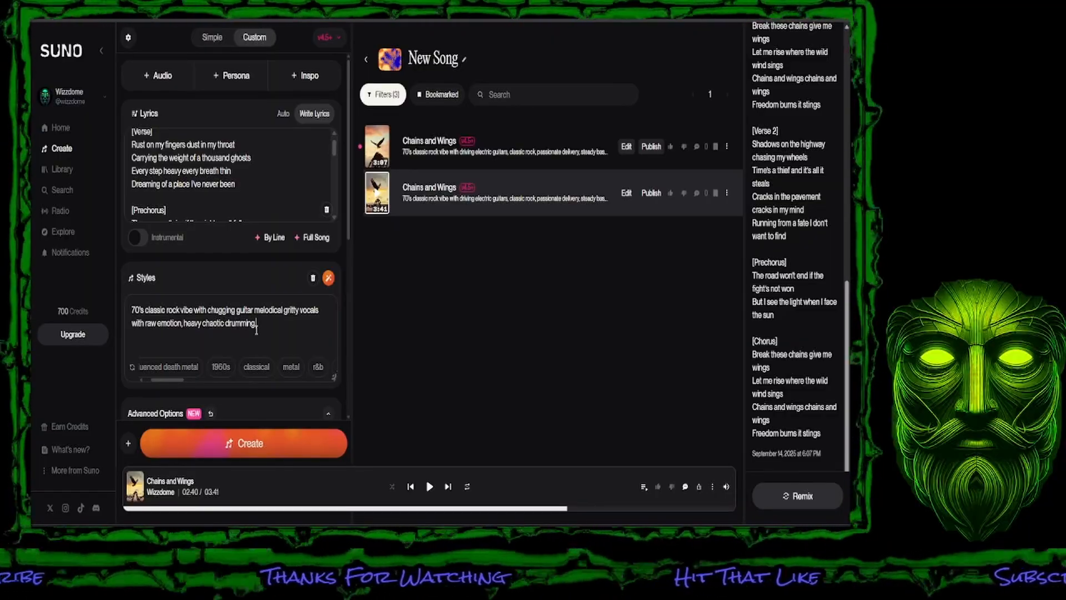
text( with a)
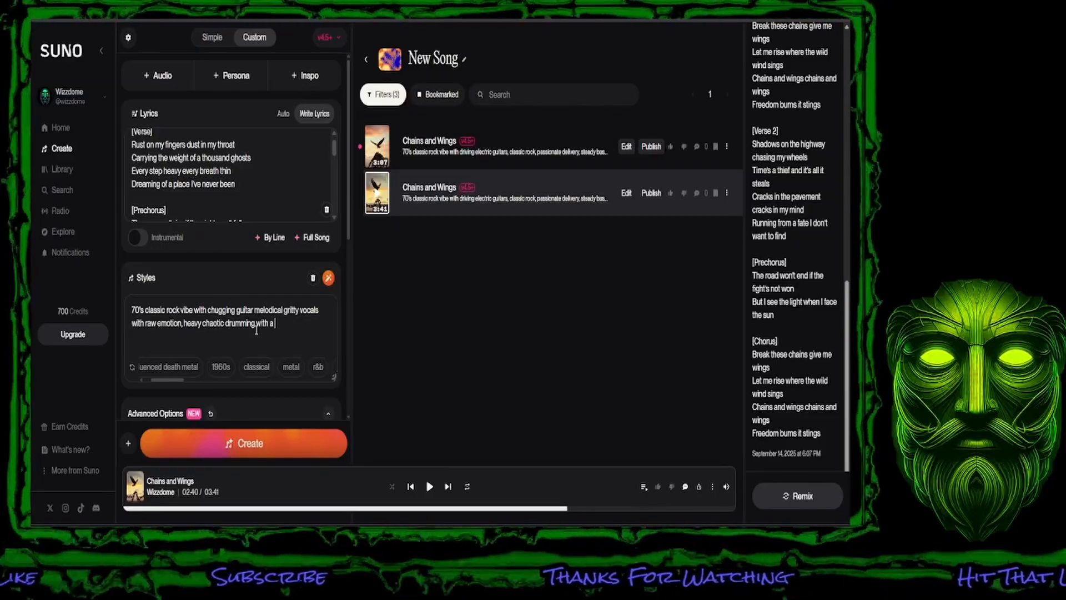
text( n emphe)
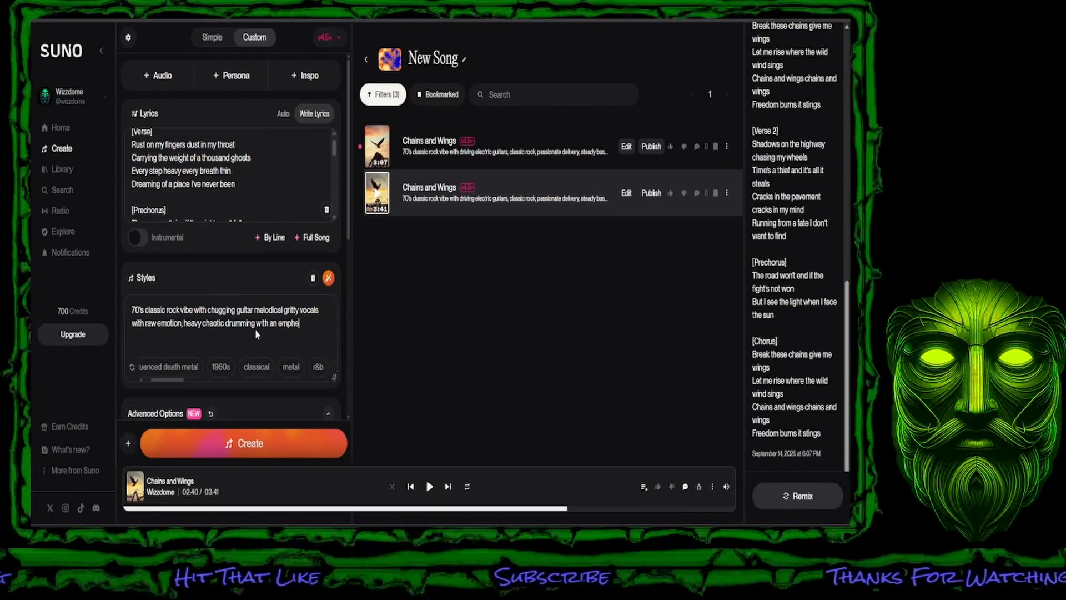
key(BackSpace)
text(as)
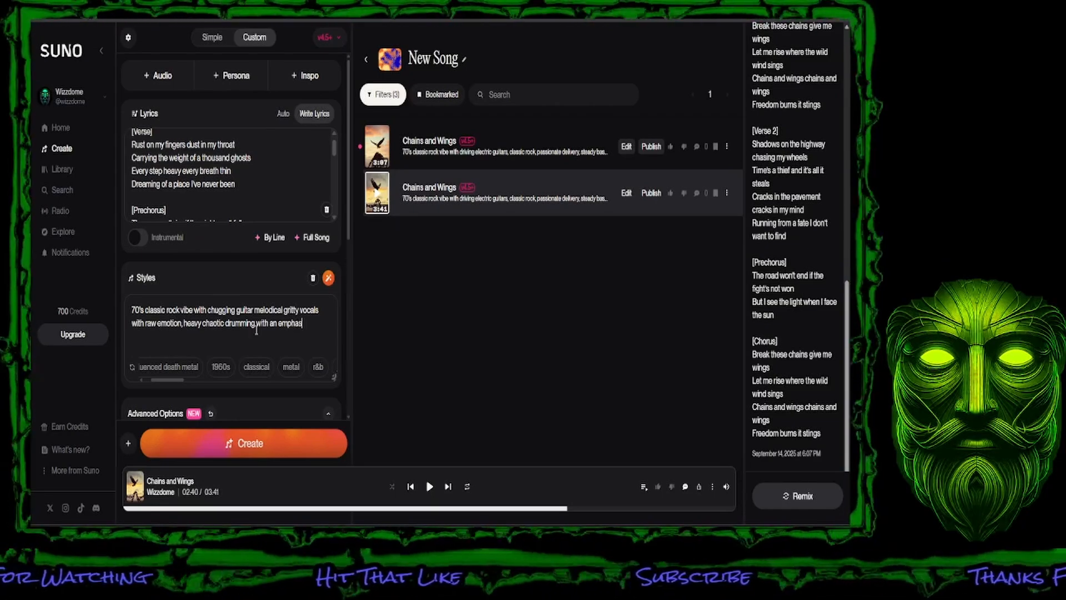
key(BackSpace)
key(BackSpace)
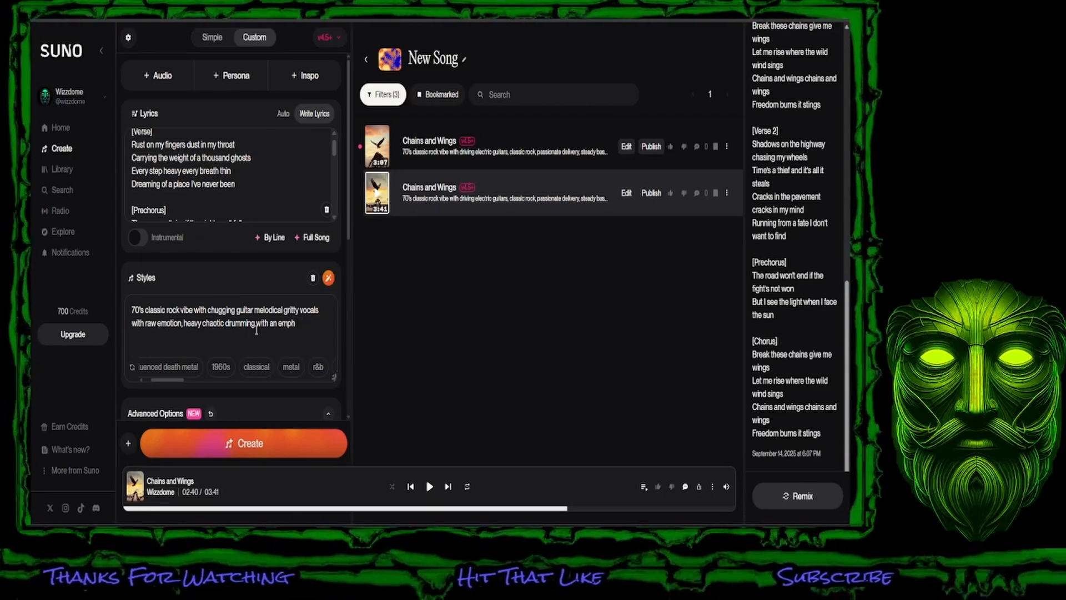
text(asis o)
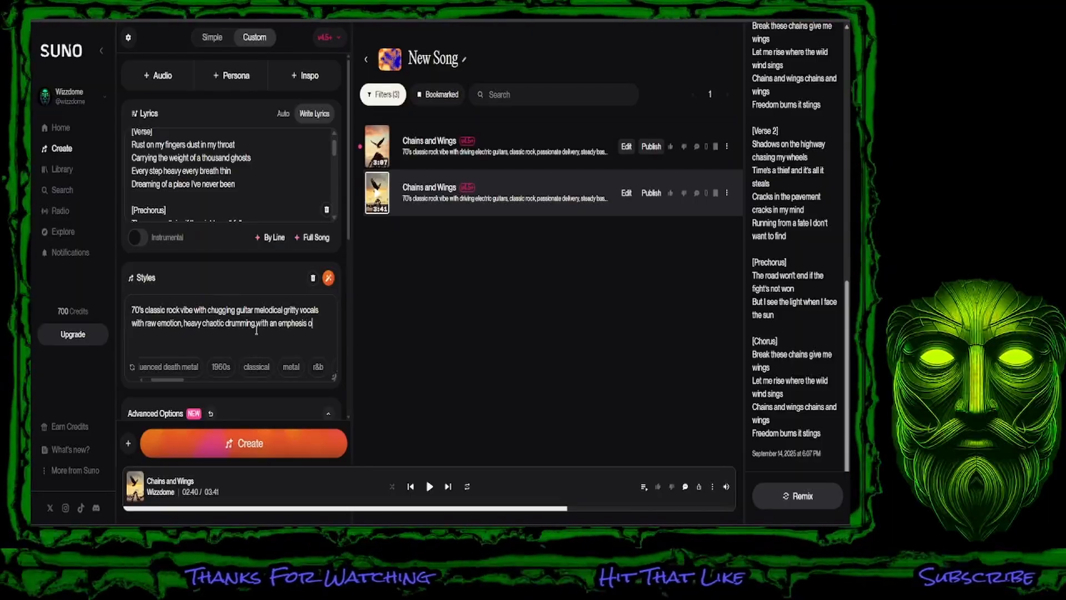
text(n Bass)
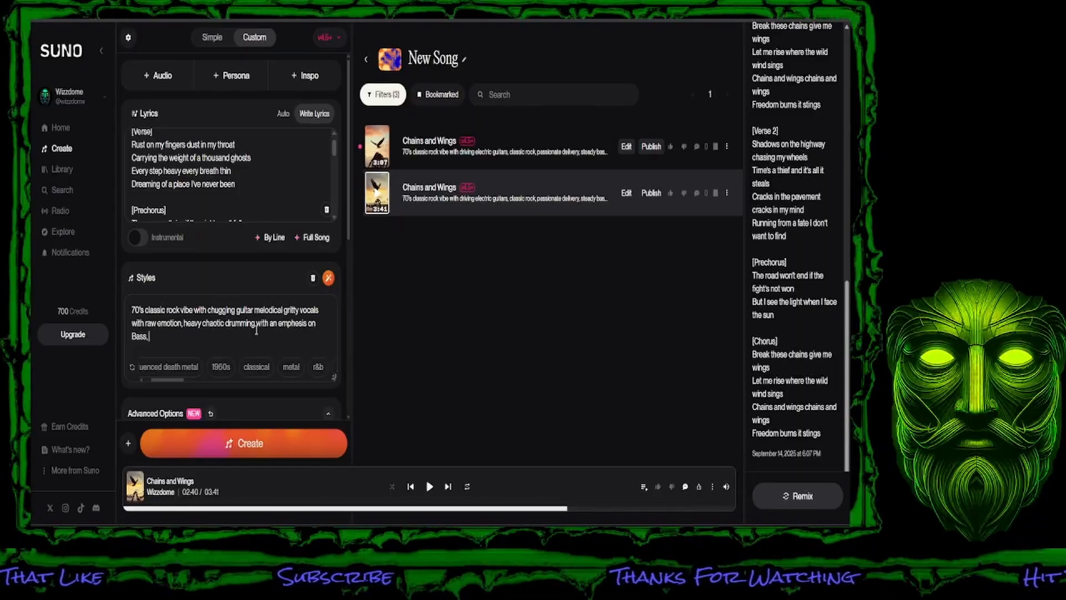
Step: Add ", Catchy Guitar riff, guitar driven, wild hi-hats" to the end of the styles description
text(, V Catchy)
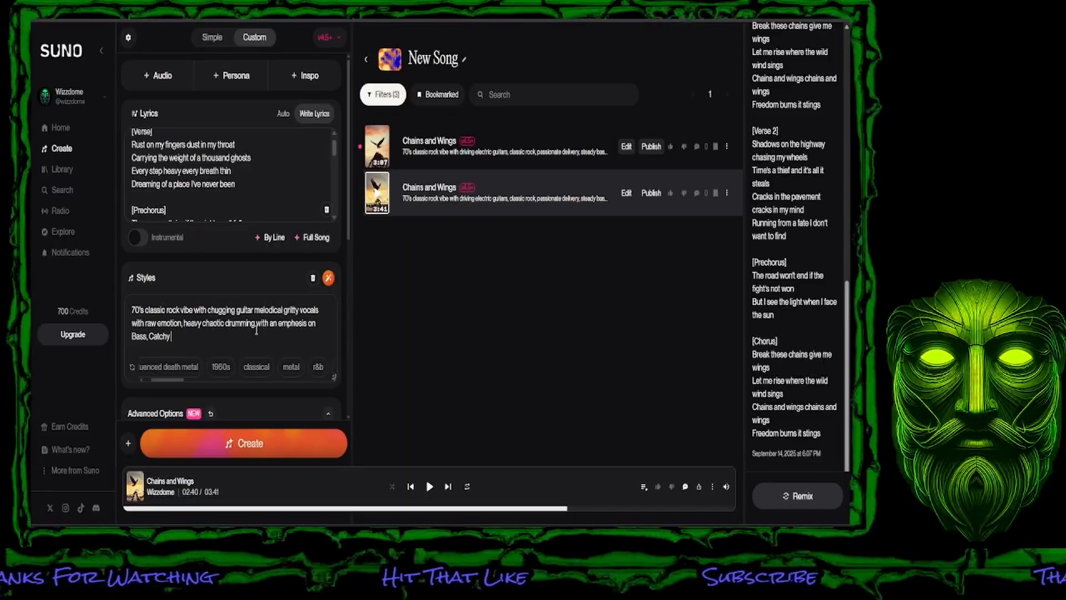
text( Guitra)
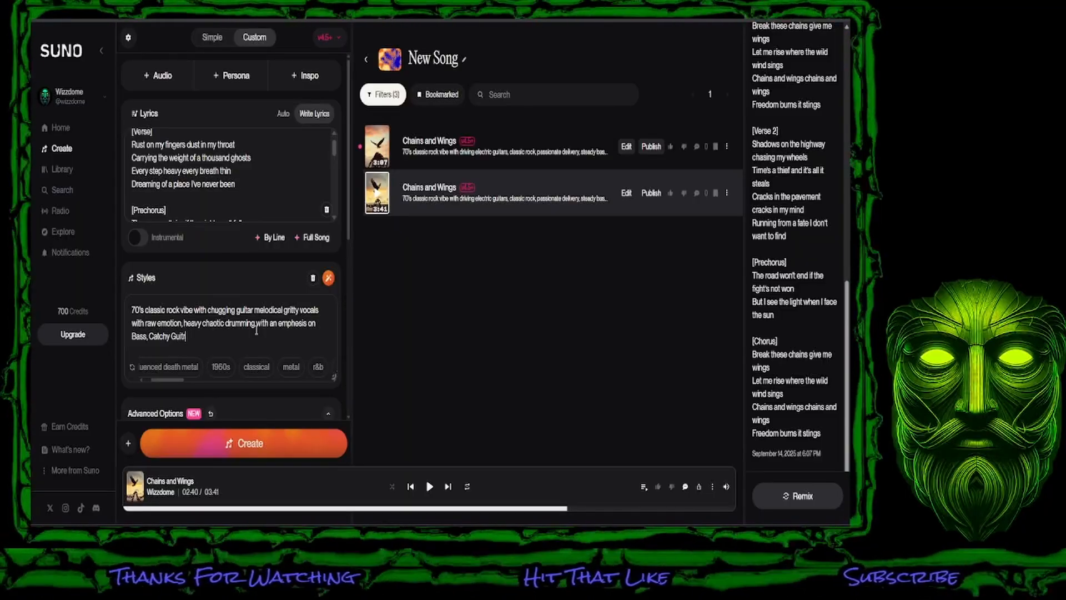
key(BackSpace)
key(BackSpace)
text(ar riff,)
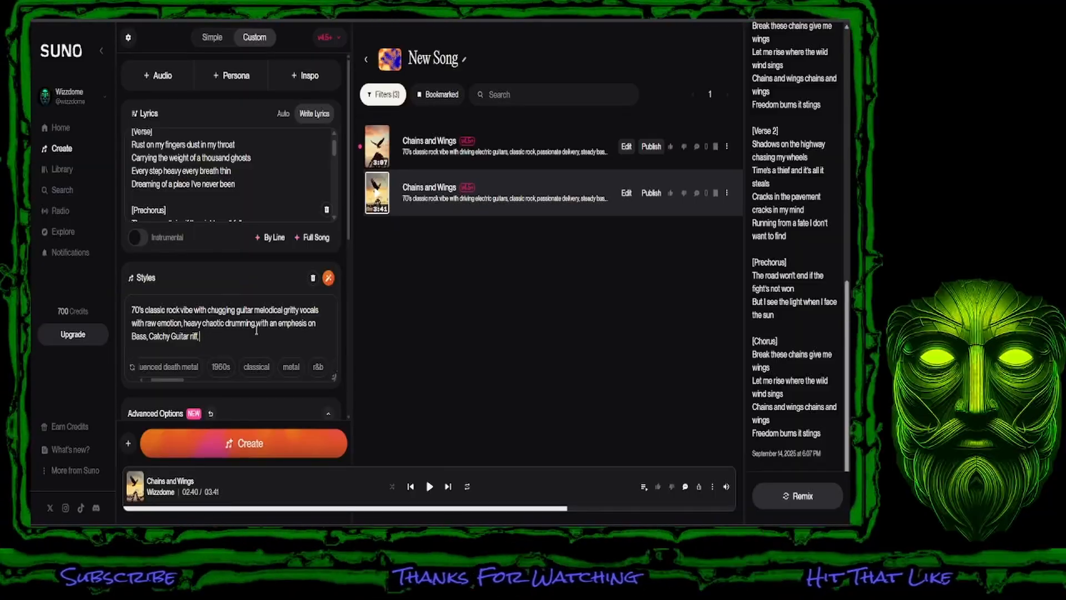
text( guitar)
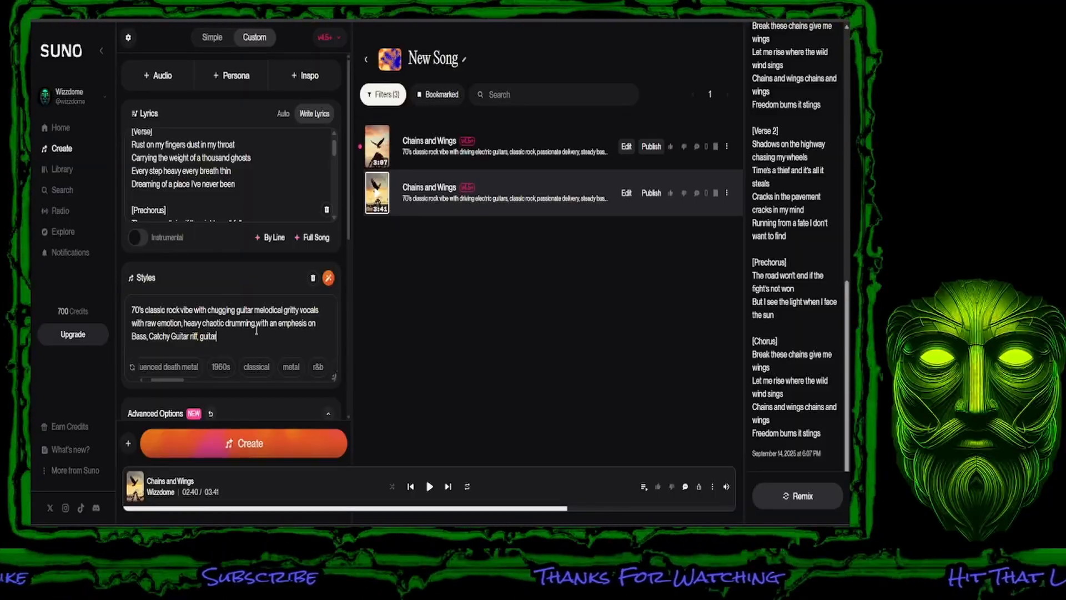
text( driven)
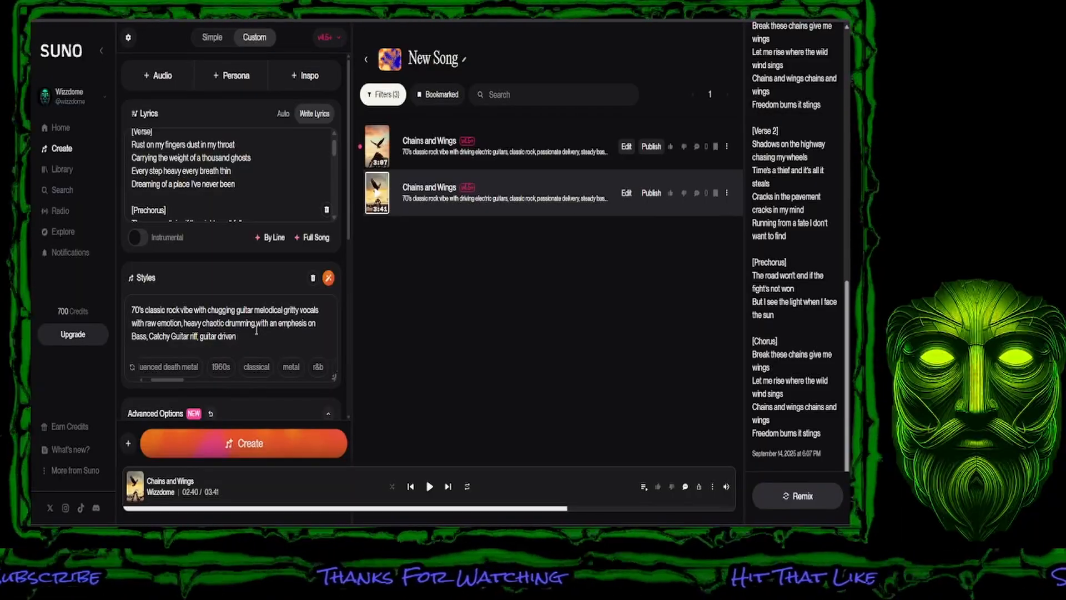
click(257, 330)
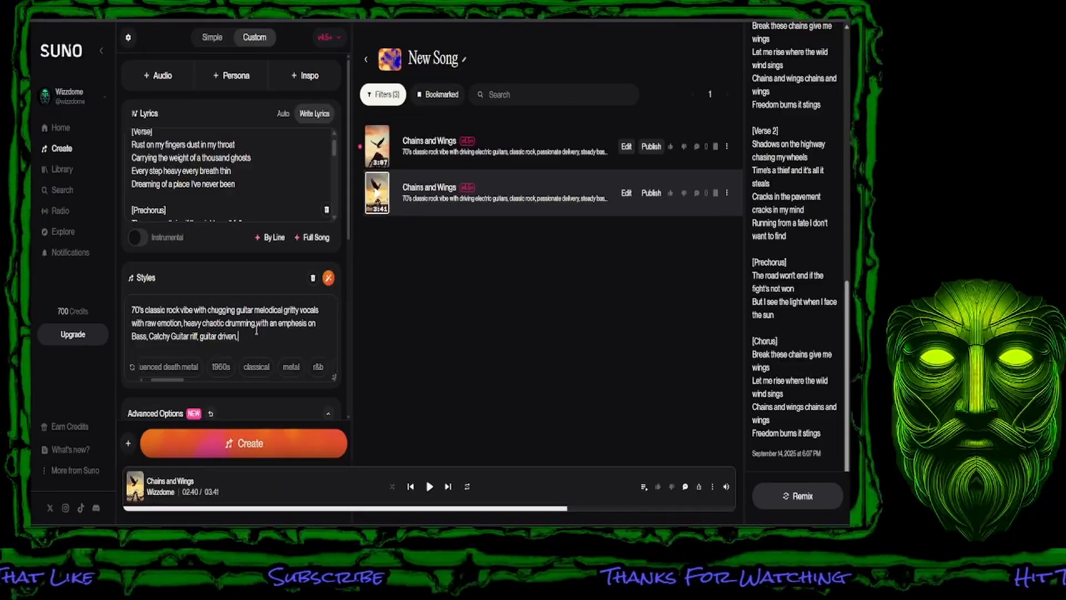
text(wild)
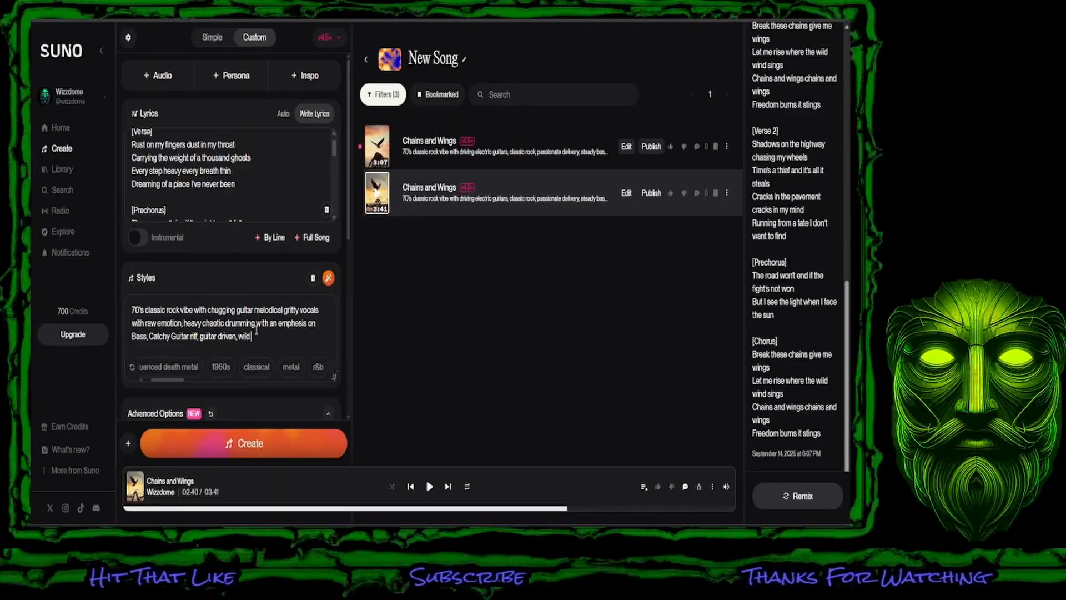
text( hi-hats)
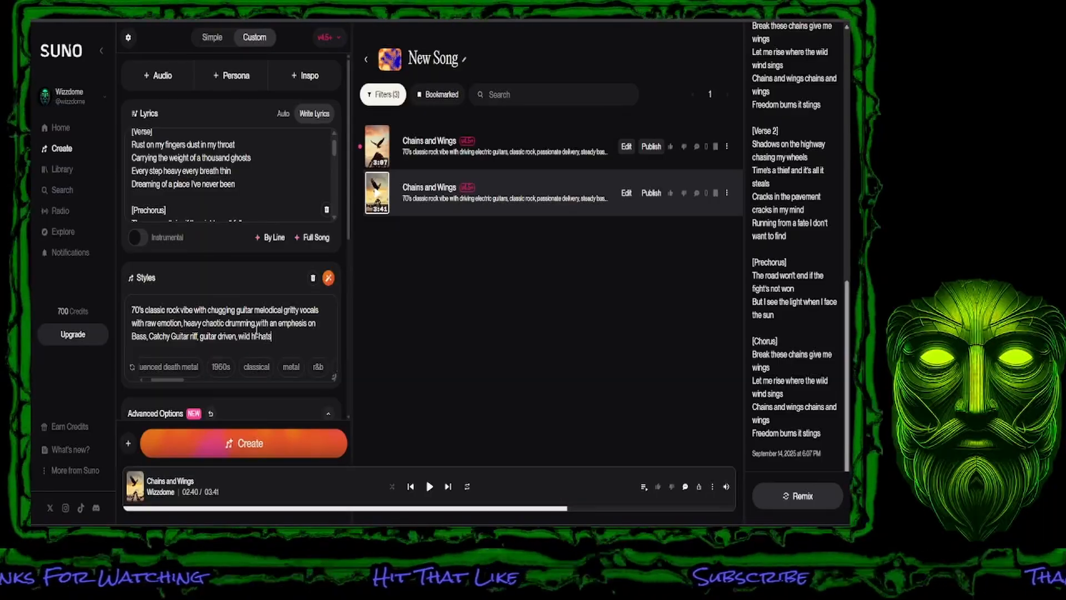
Step: Finish the styles description with " and dramatic crashes, with heavy drops between sections."
text( and)
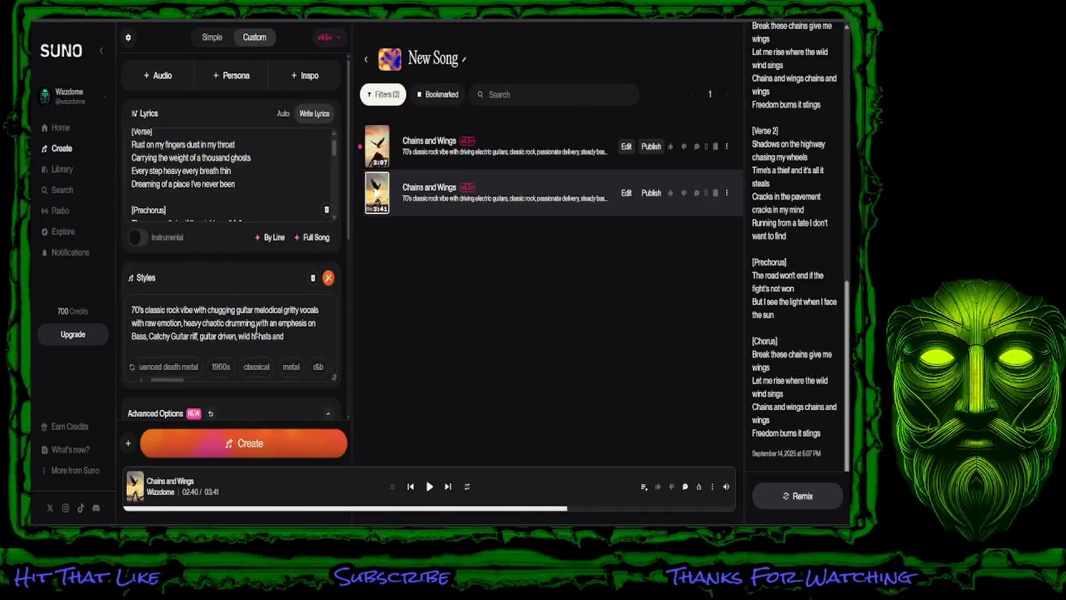
text(drama)
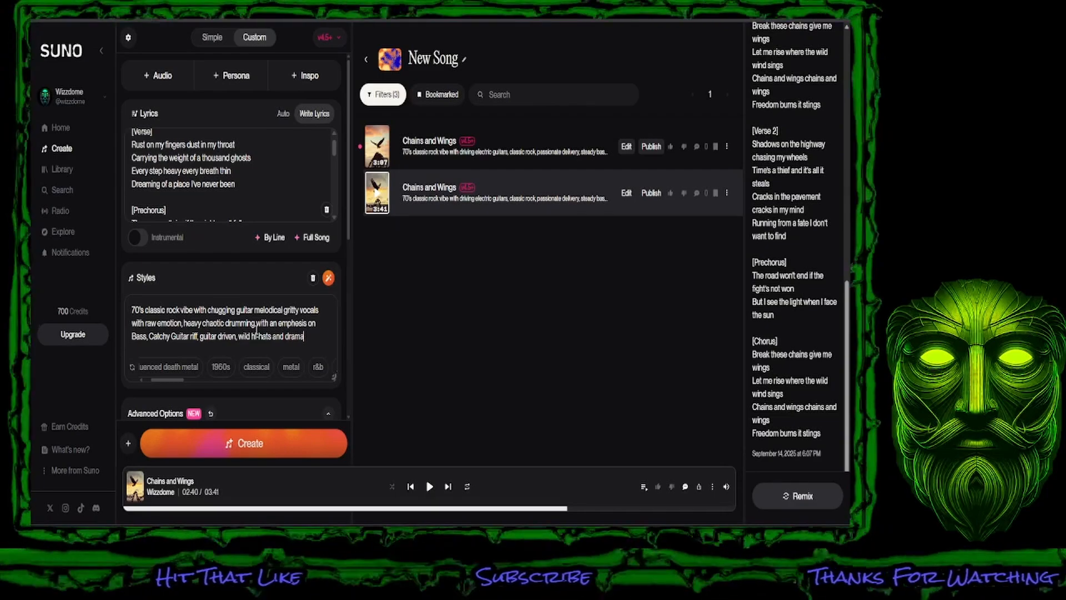
text(tic cra)
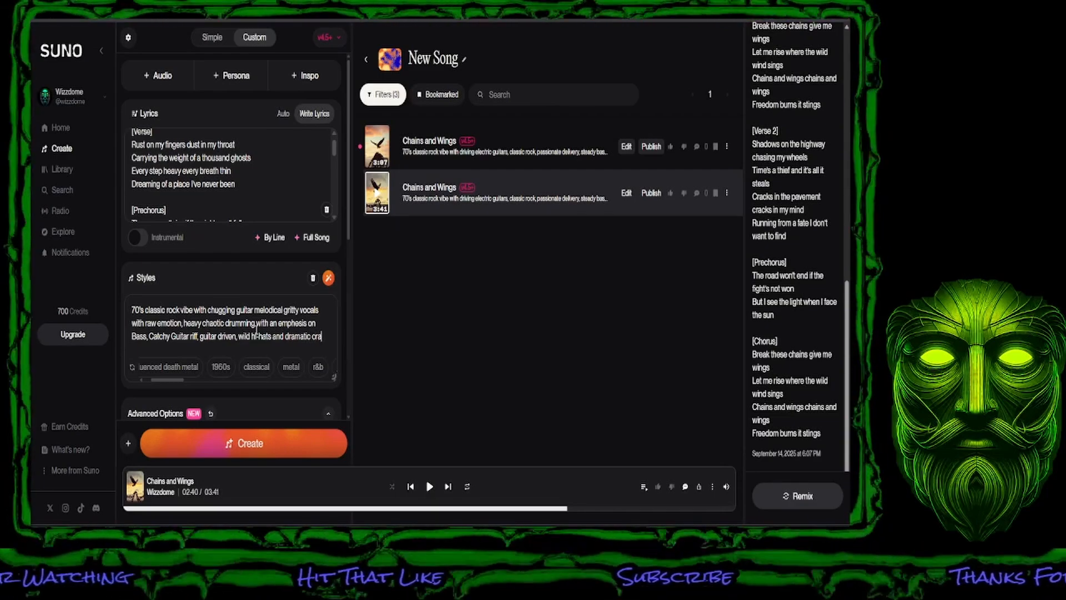
text(shes, with heavy drops bel)
text(ween sections.)
Step: Rename the first verse's section tag in the lyrics as [Verse 1]
scroll(196, 168, up, 1)
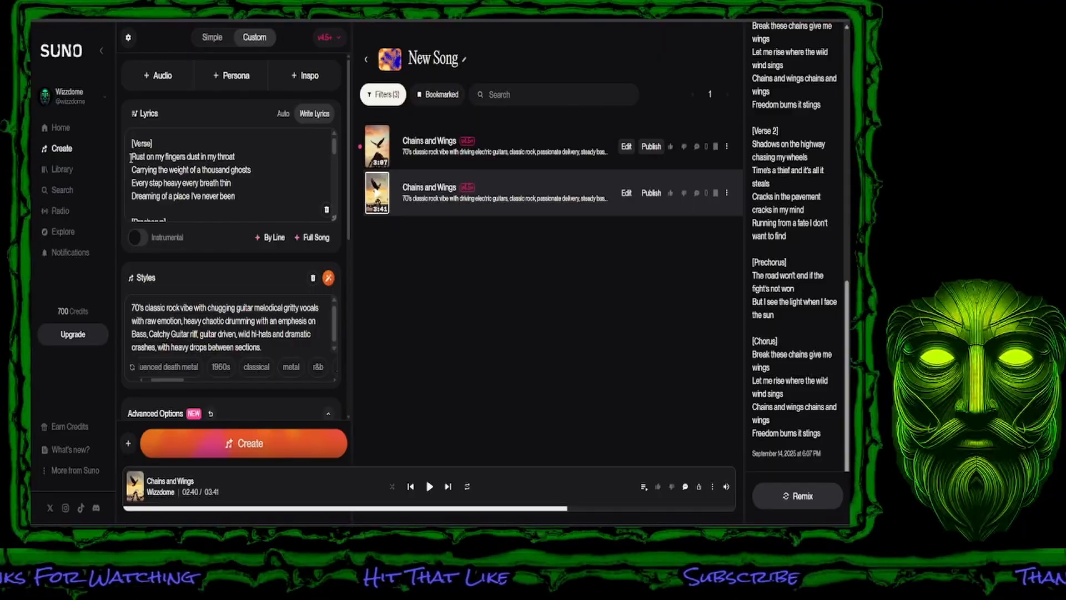
click(147, 144)
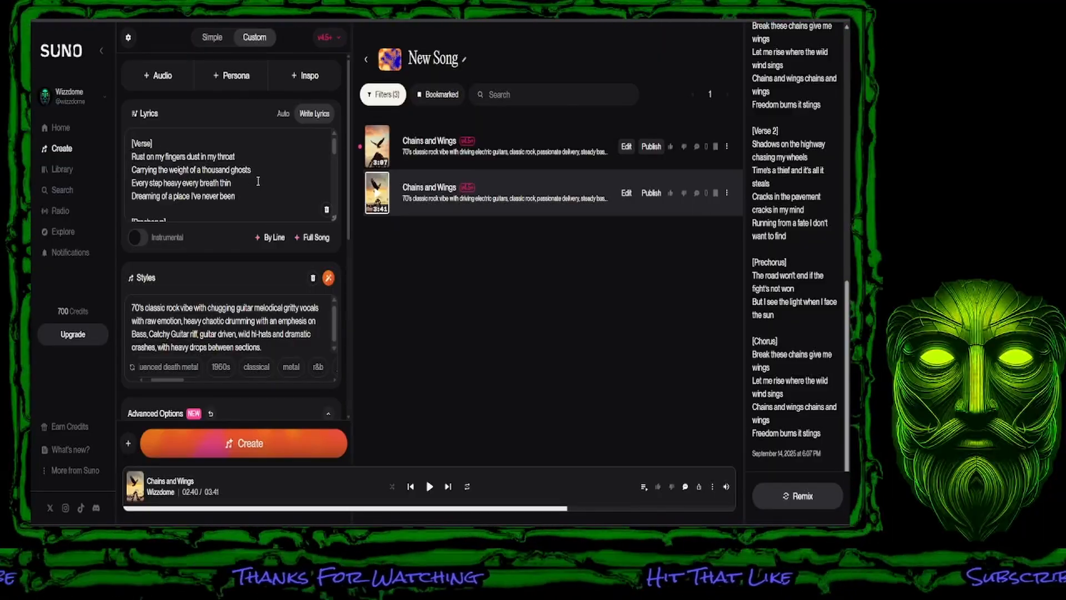
text(1)
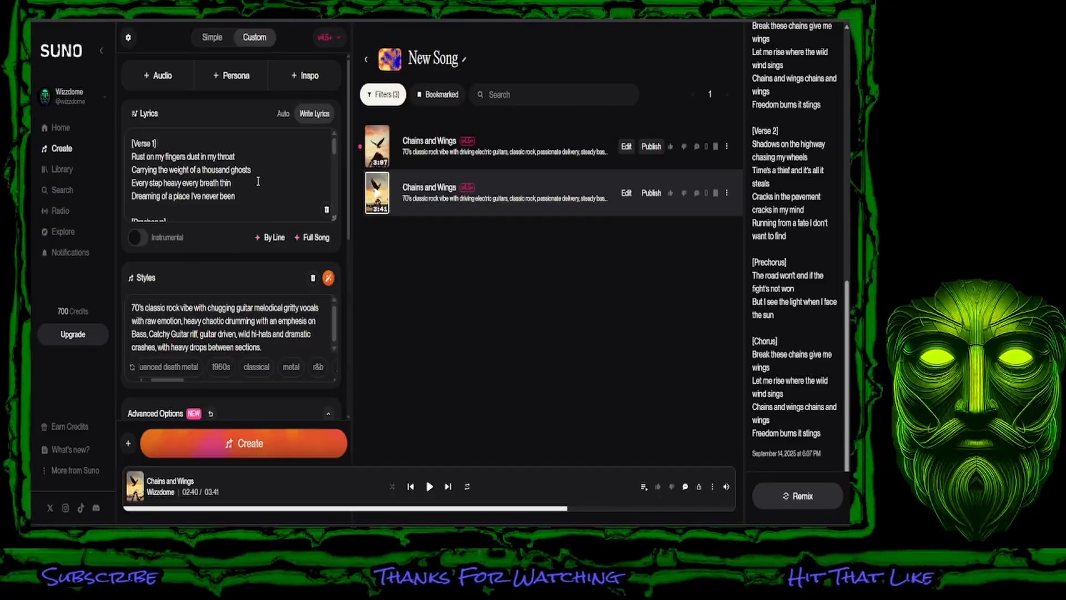
Step: Insert the section tag "[Intro - Slowly building to full sound]" above [Verse 1] in the lyrics, leaving a blank line between them
key(Return)
key(Return)
key(Up)
key(Up)
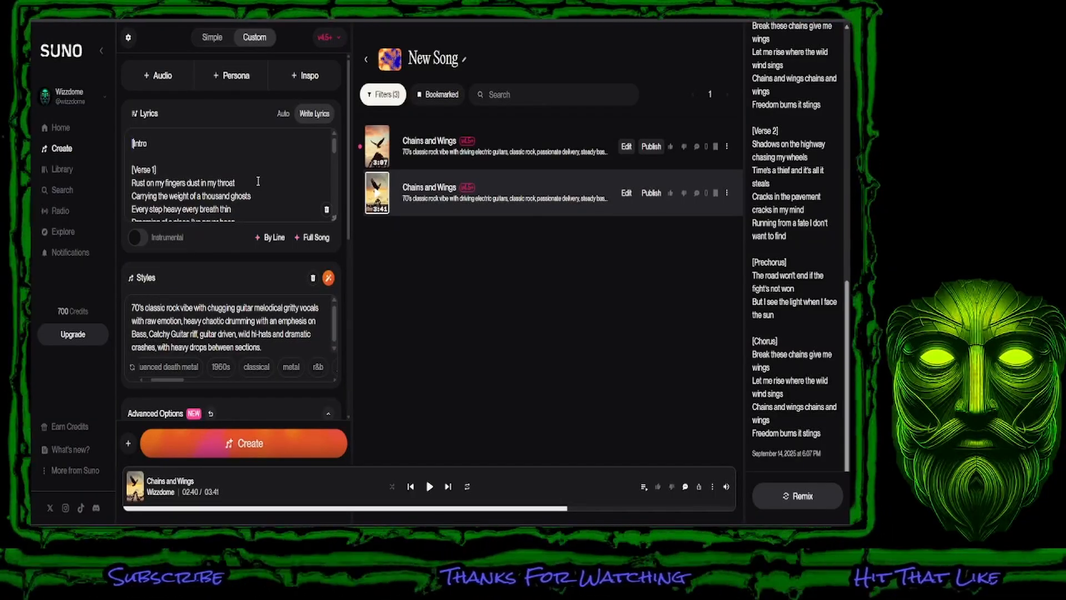
key(Right)
key(Right)
key(Right)
key(Right)
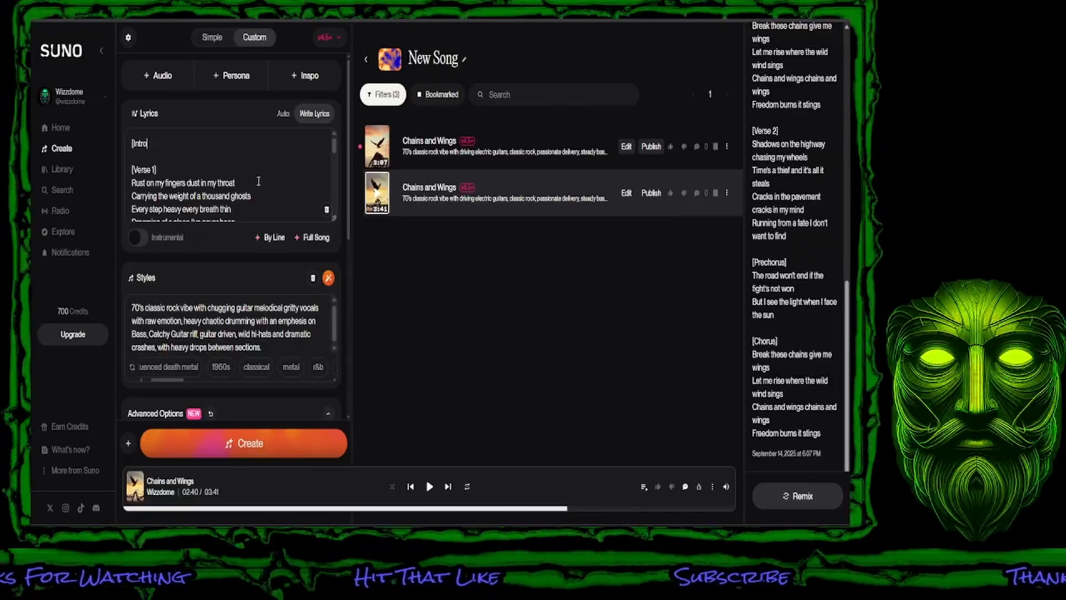
text(- )
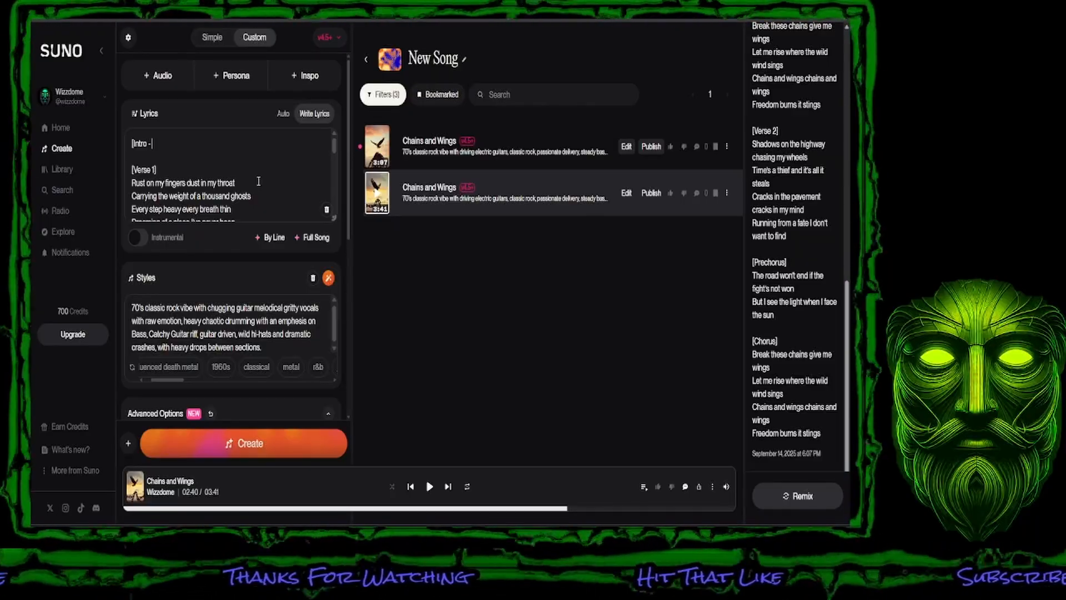
text(Slowly)
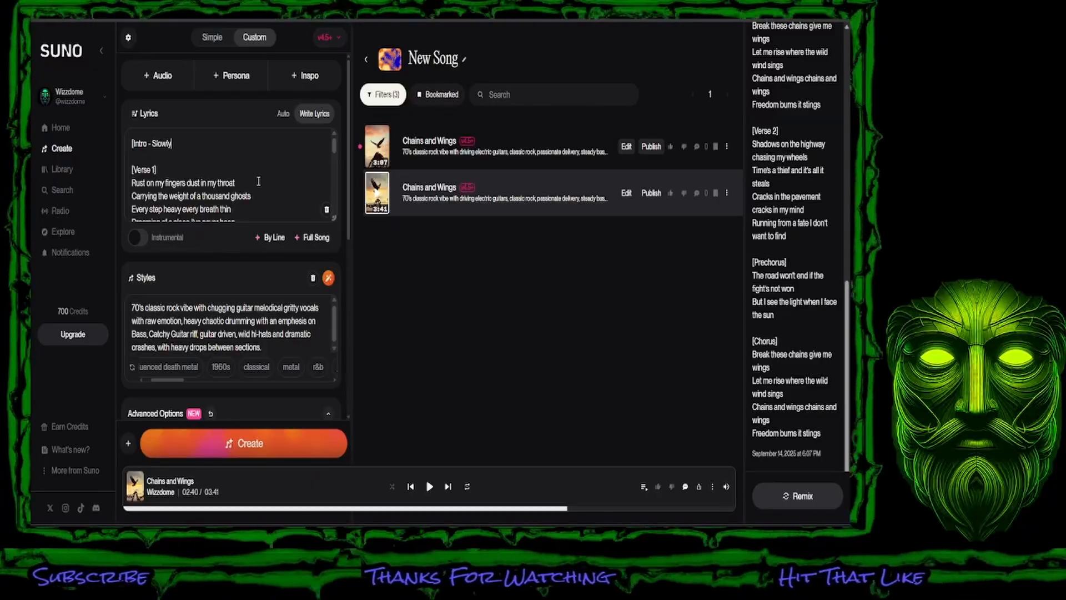
text( build)
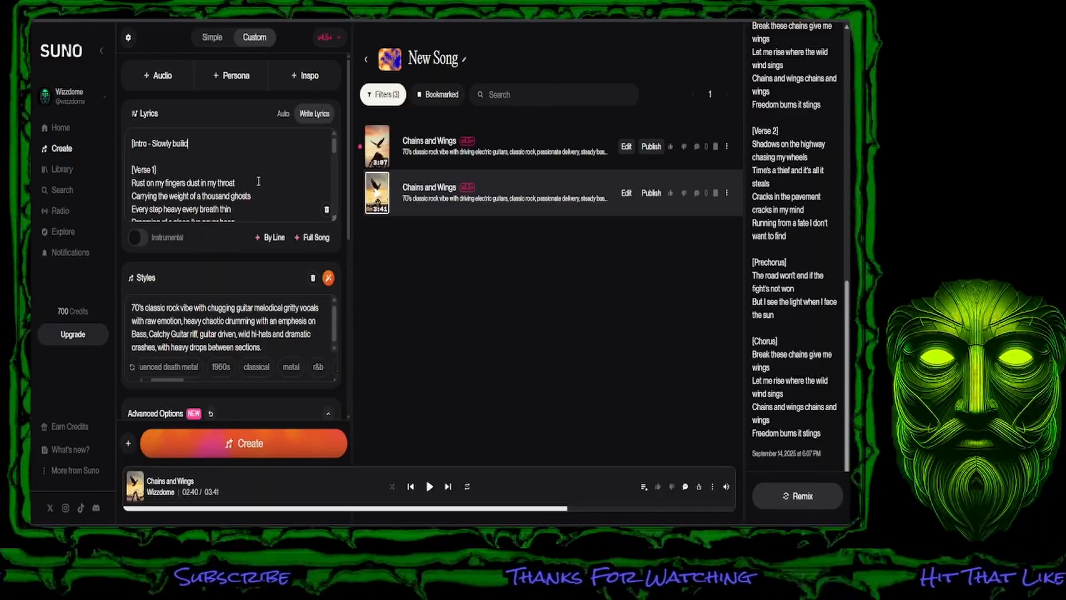
text(ing to full sound])
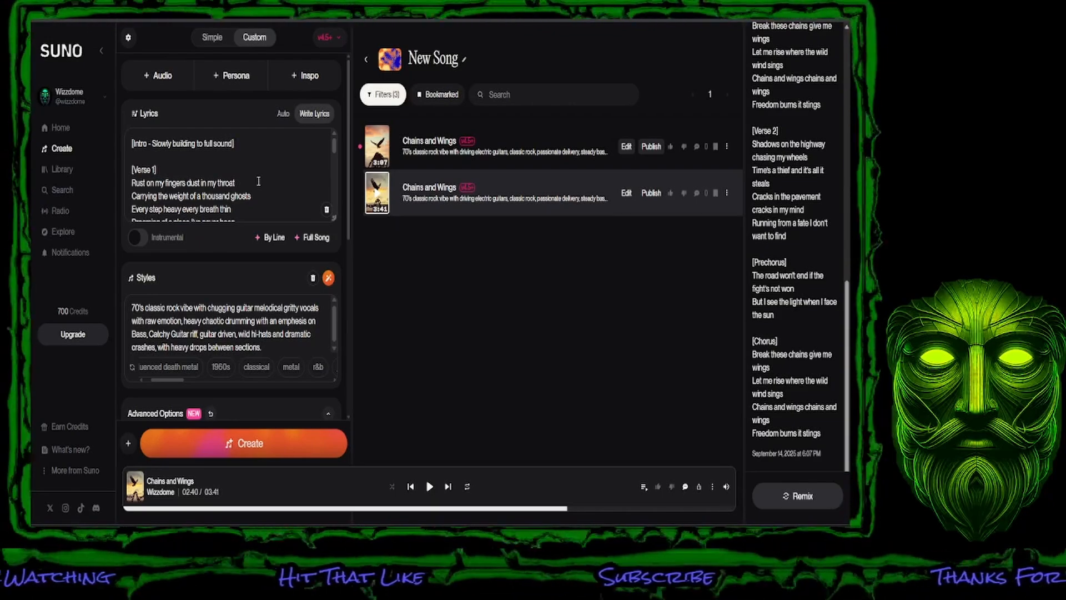
Step: Add the cue line "[amplifier hums, first note screaches]" directly below the intro tag
key(Return)
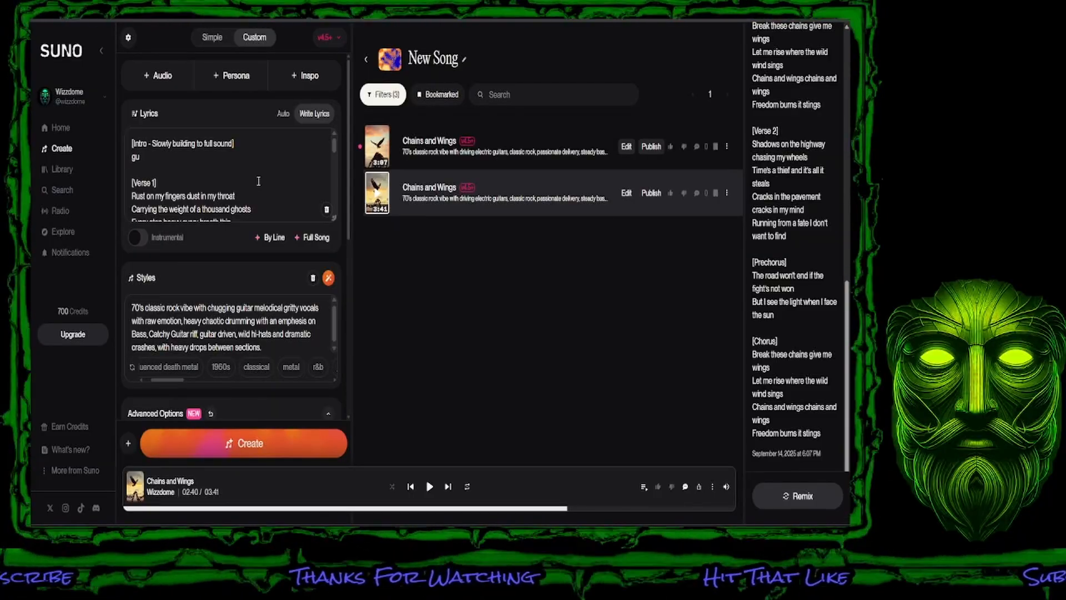
text([guitar)
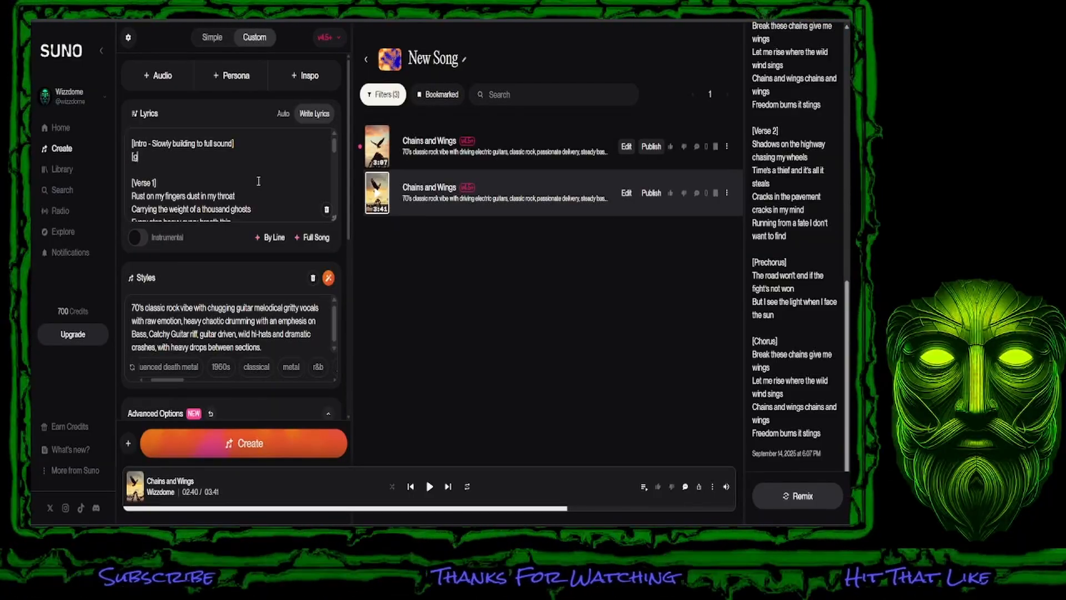
key(BackSpace)
key(BackSpace)
key(BackSpace)
key(BackSpace)
key(BackSpace)
key(BackSpace)
text(a)
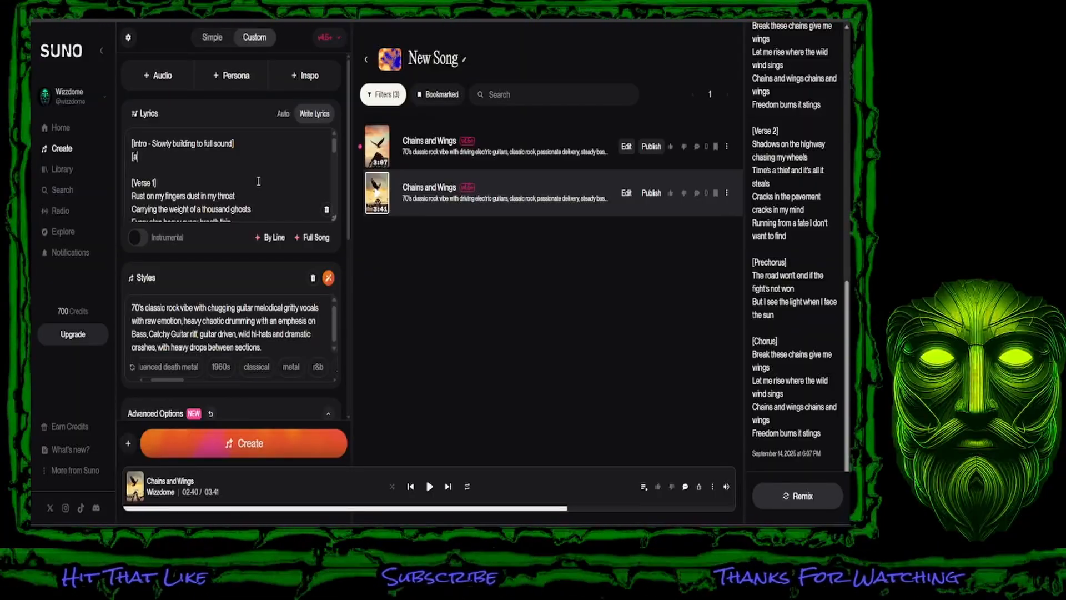
text(mplify])
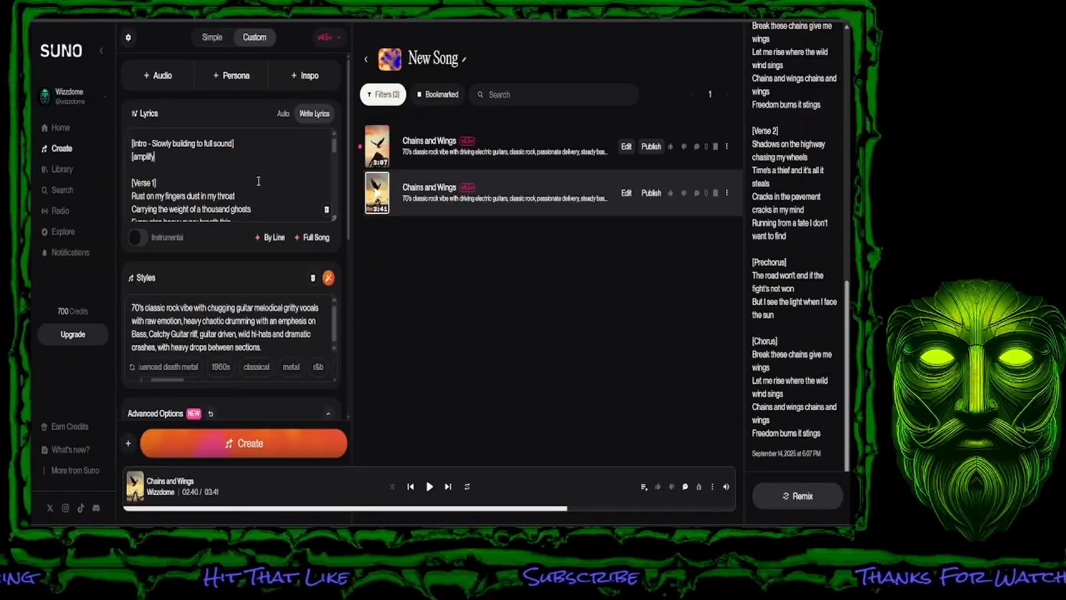
text(ier humm)
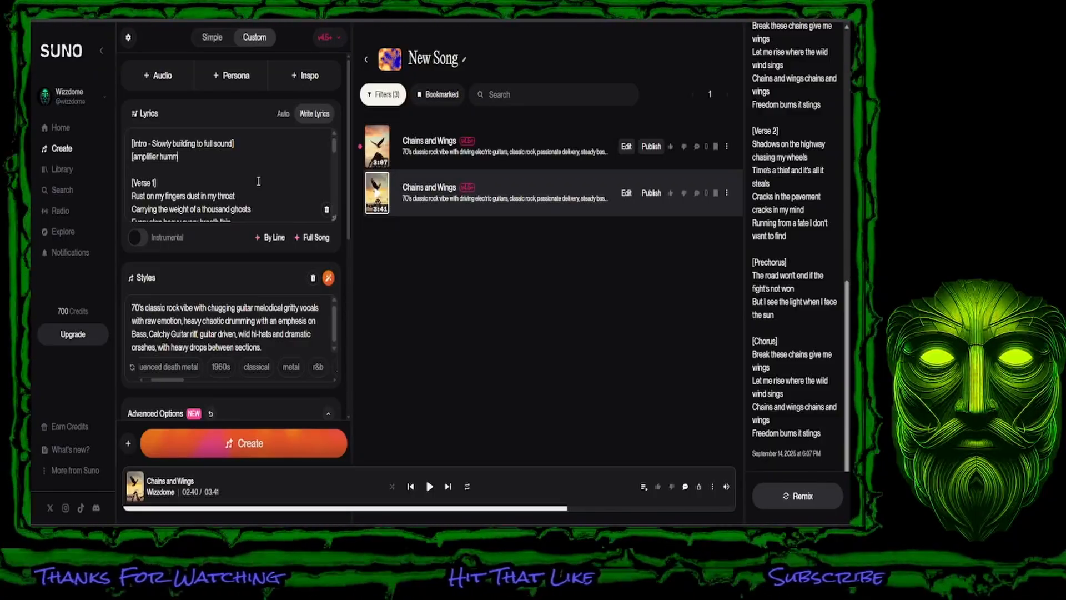
key(BackSpace)
text(s)
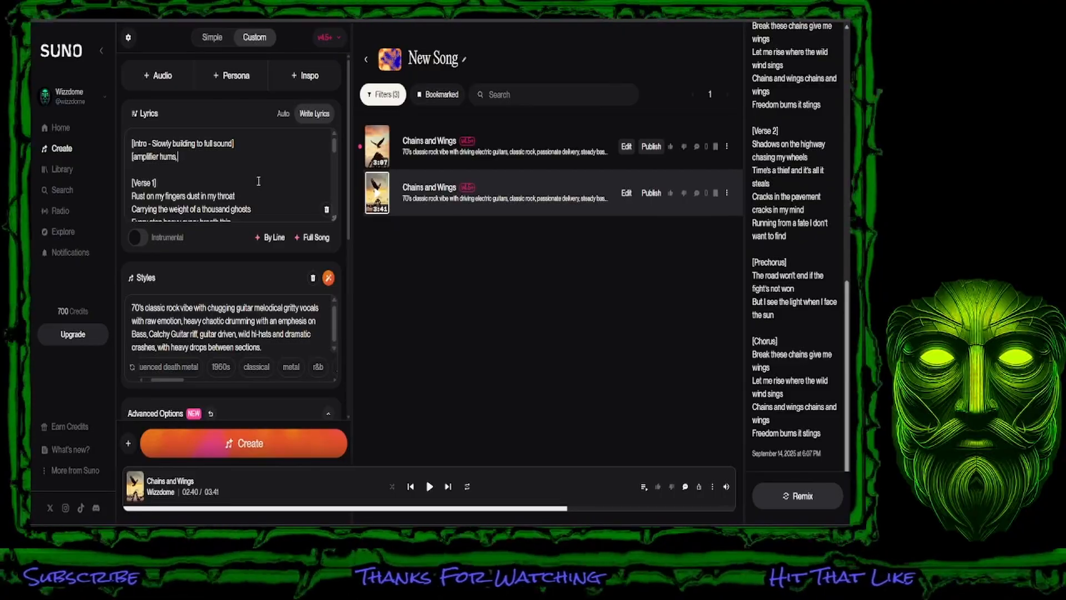
text(, first)
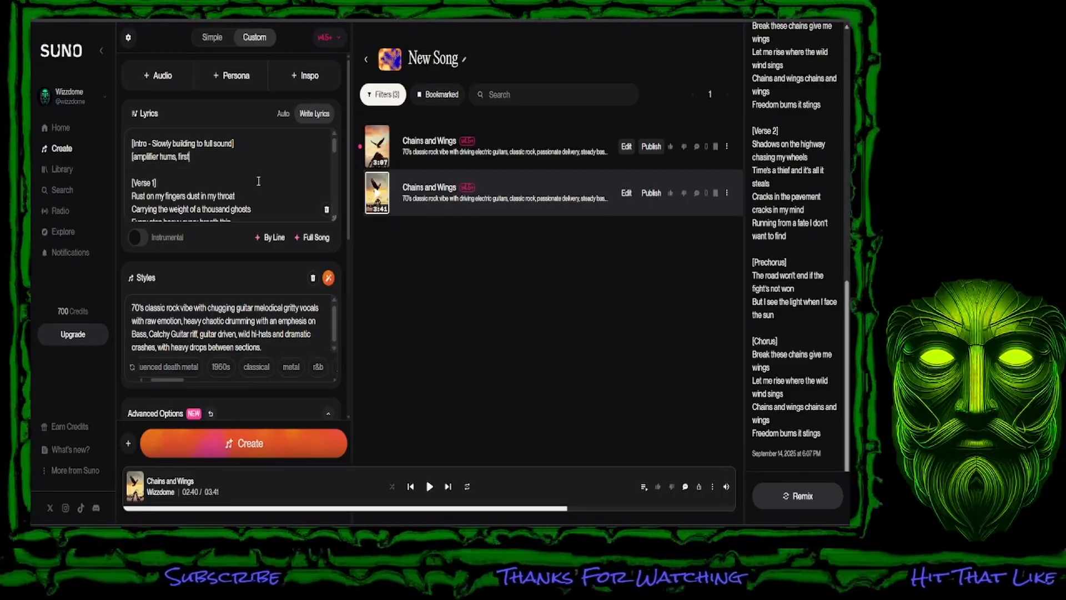
text( note)
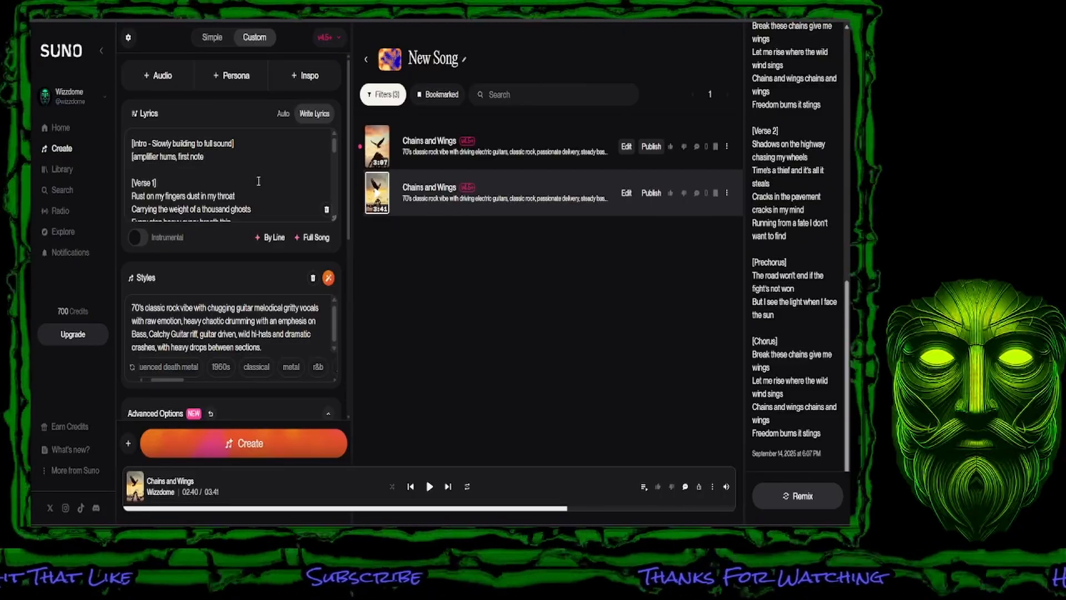
text( scr)
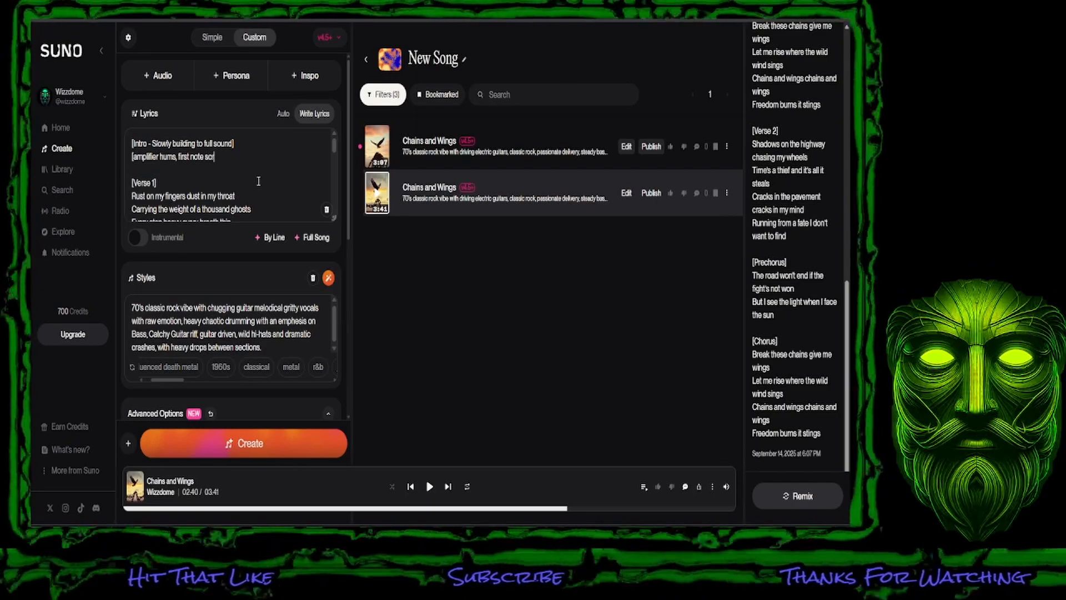
text(eaches)
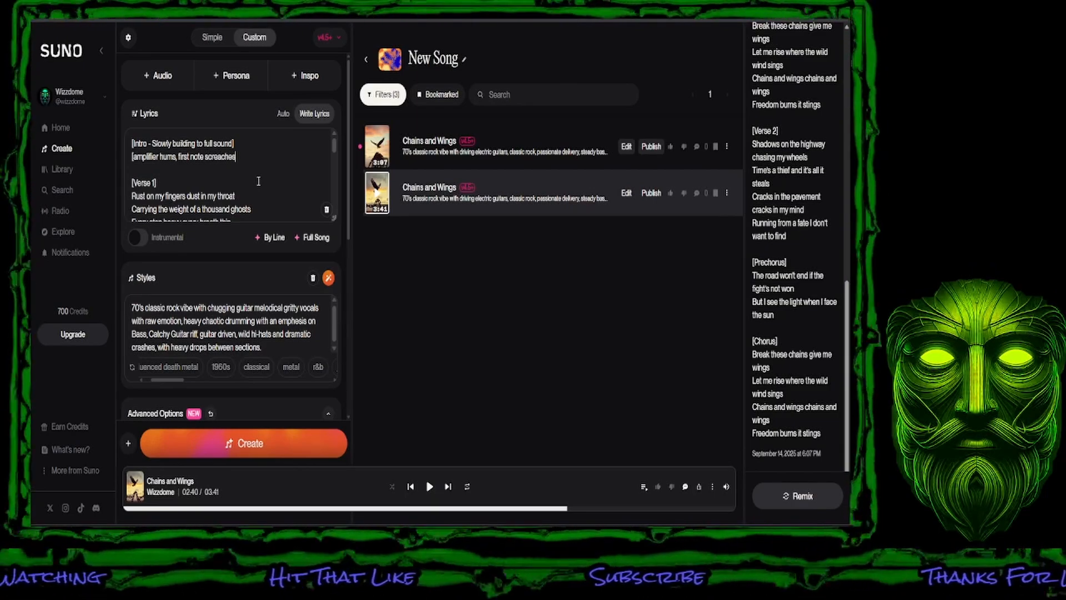
text(])
Step: Add a second intro cue line reading "[a few hits on the drums to test the sound]"
key(Return)
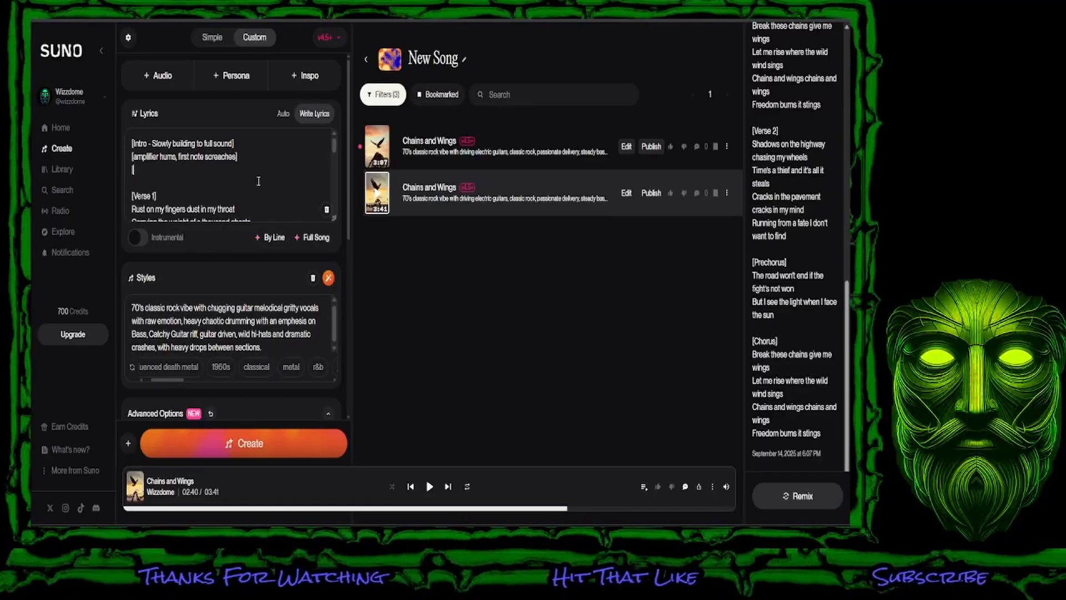
text([a few)
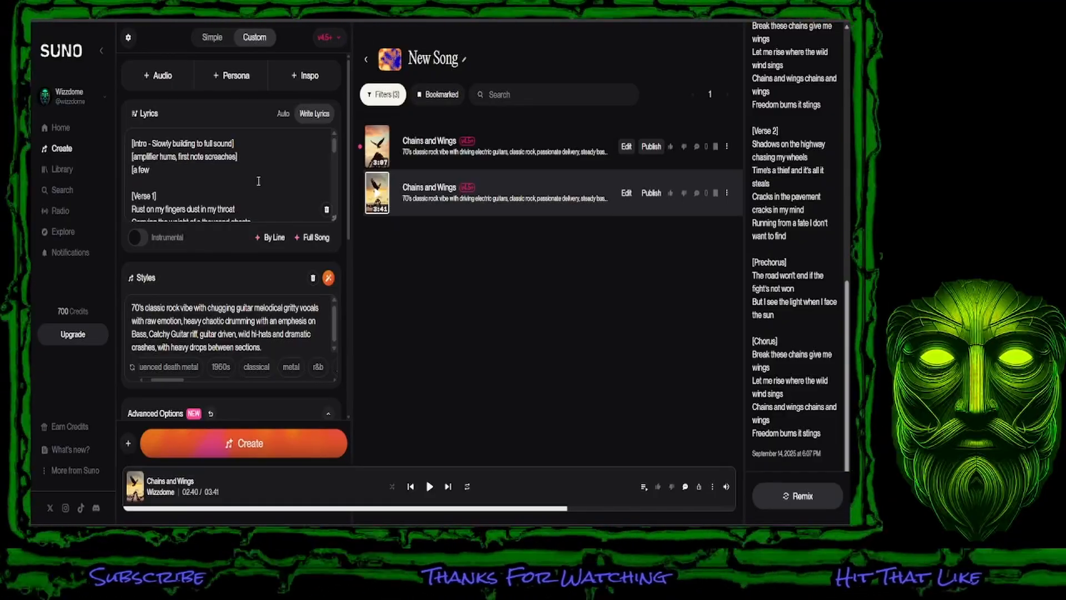
text( hits)
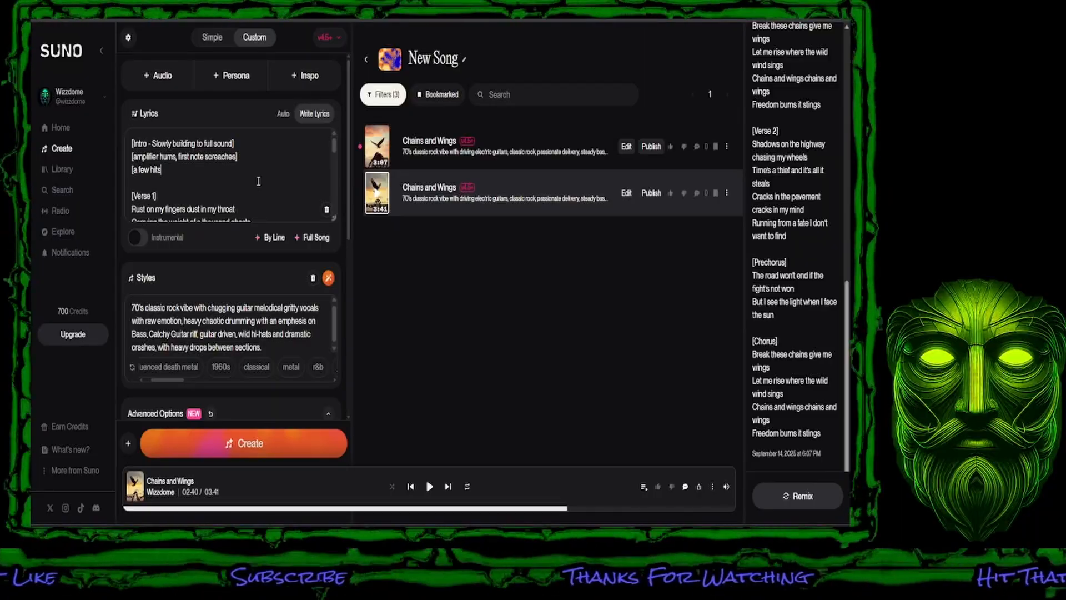
text( on the dr)
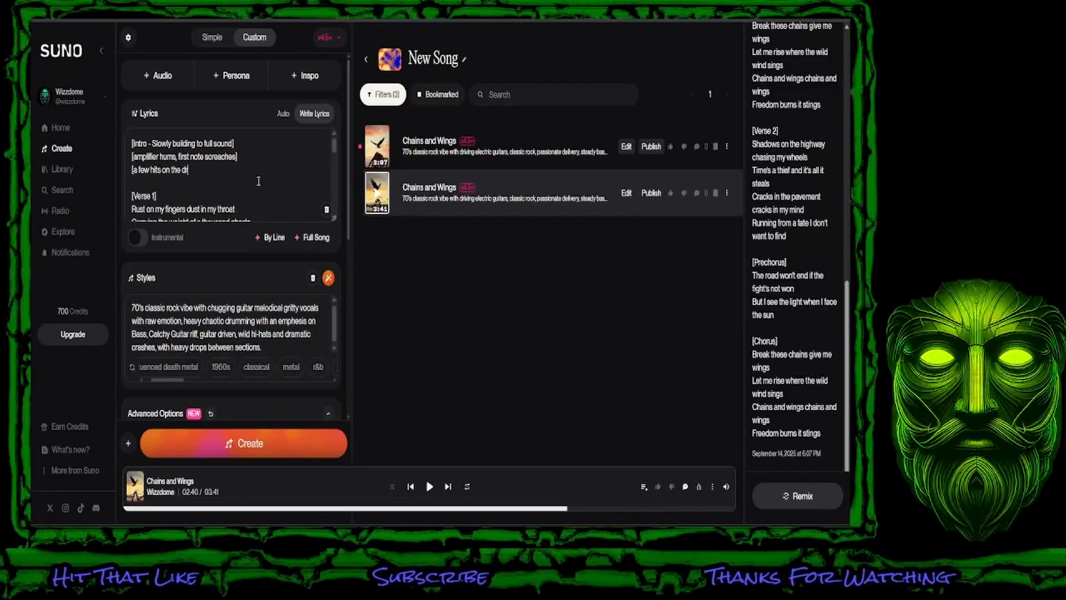
text(ums to te)
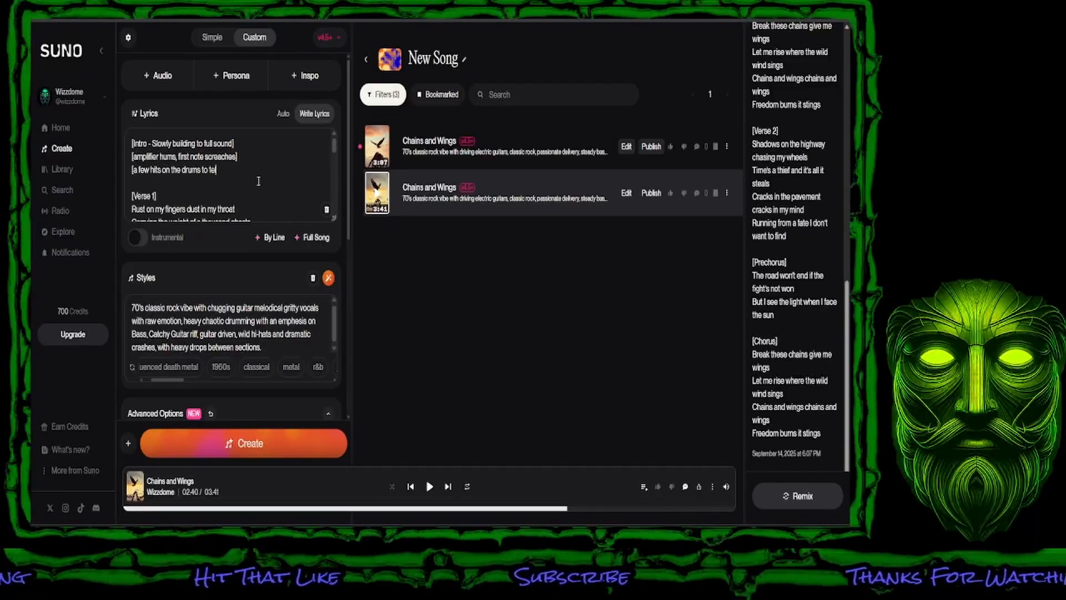
text(st the so)
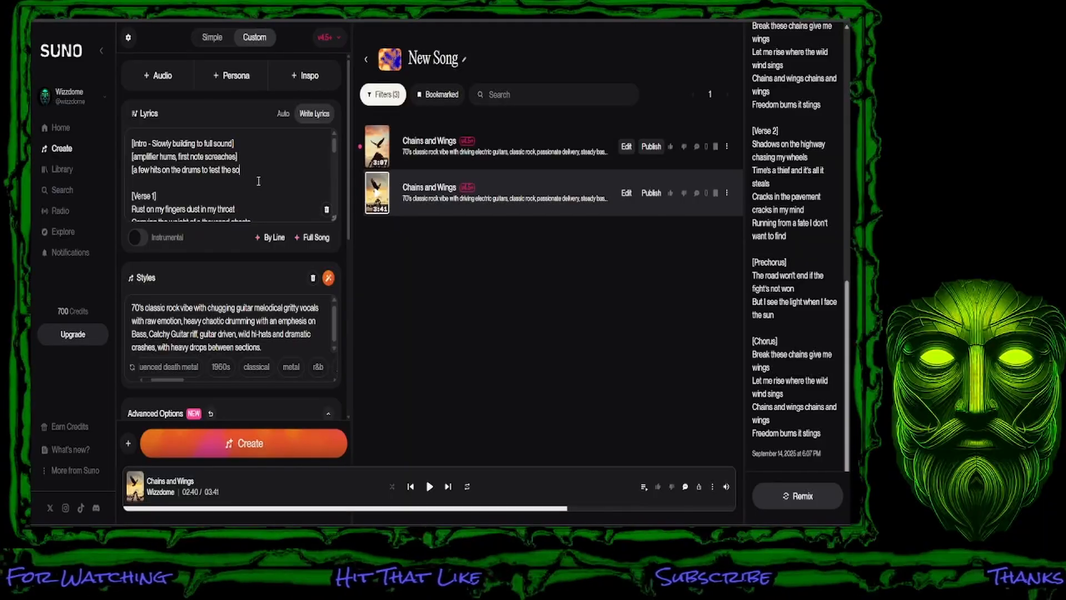
text(und])
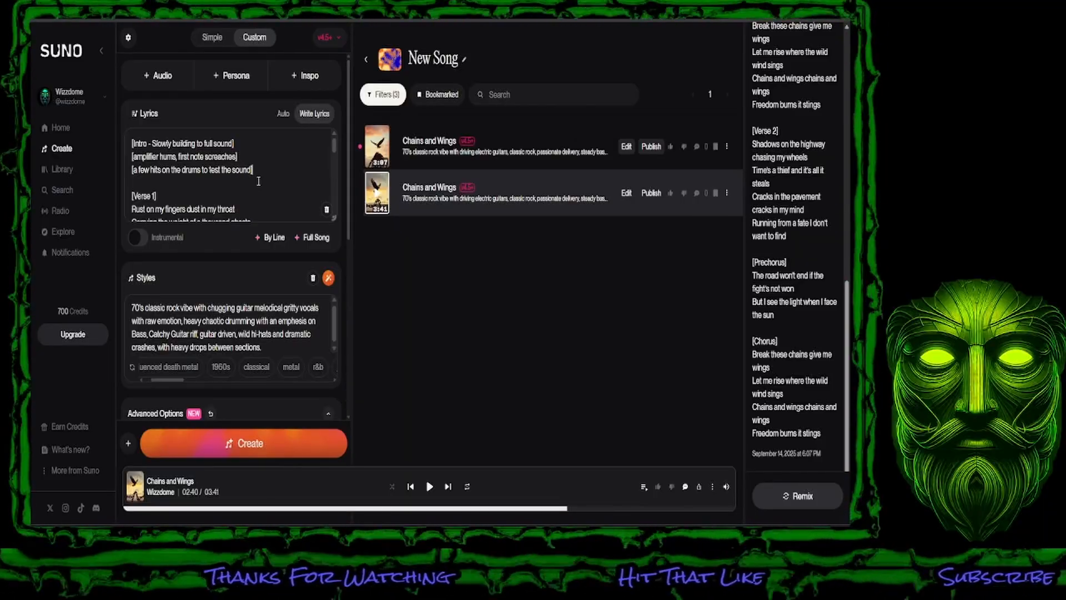
Step: Add a third intro cue line reading "[hi-hat clatters and the sound comes to a drop]" to the lyrics
key(Return)
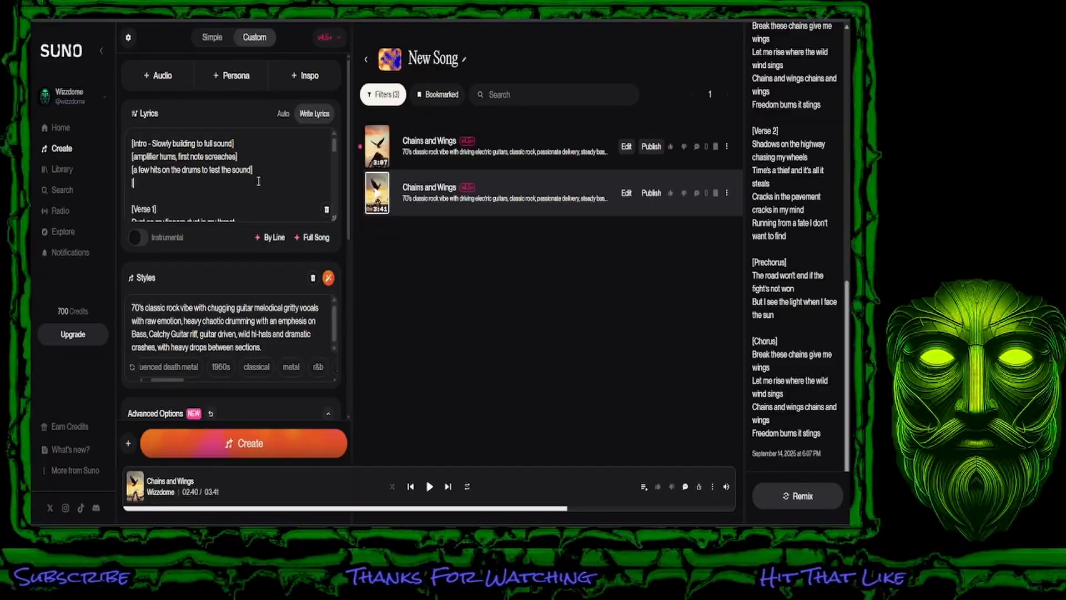
text([hi)
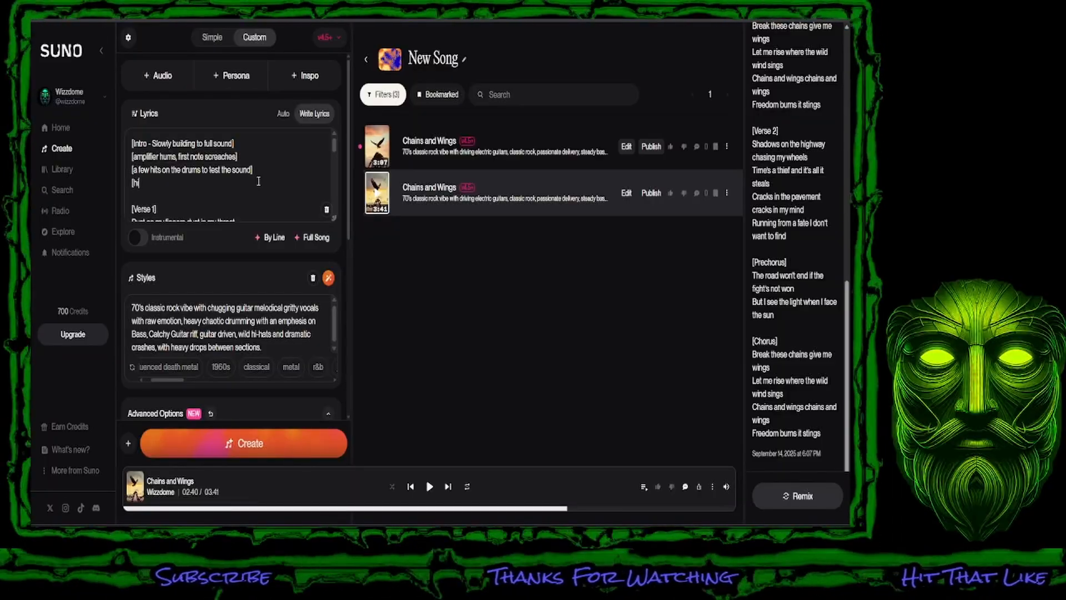
text(-hat)
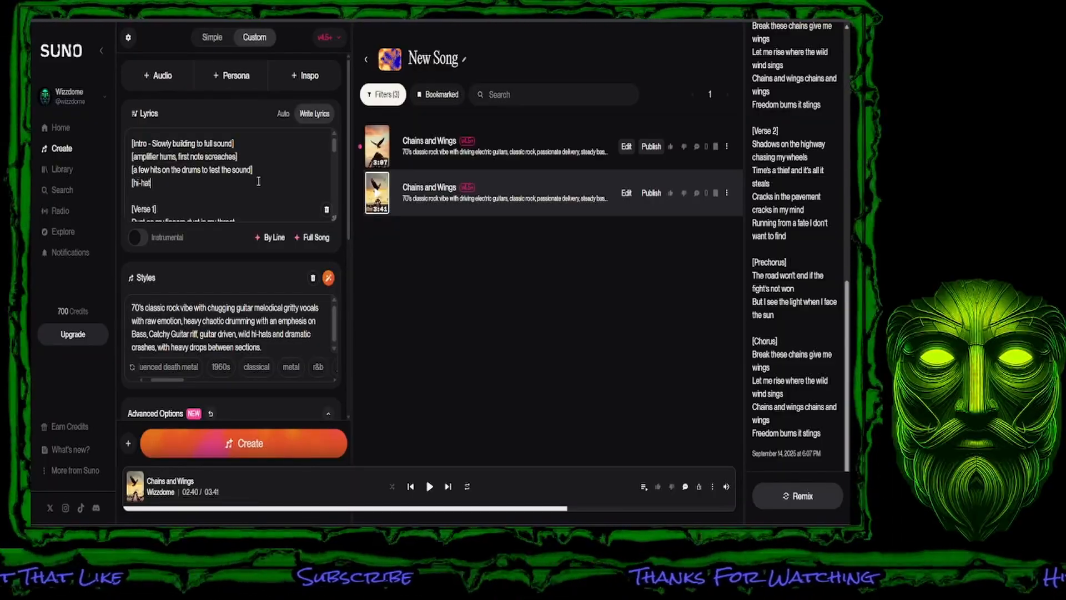
text( cla)
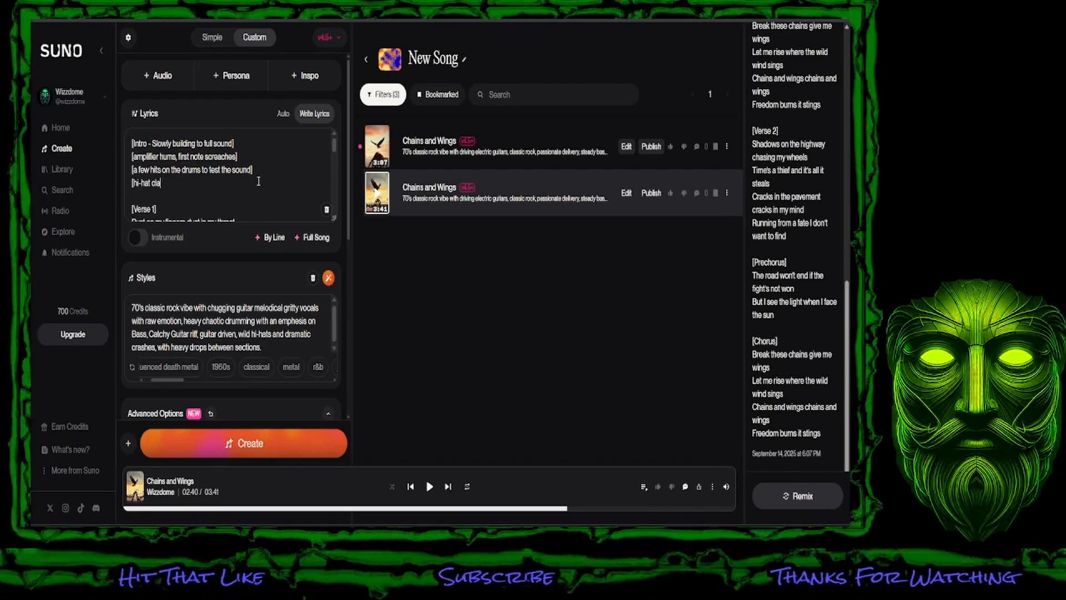
text(tters)
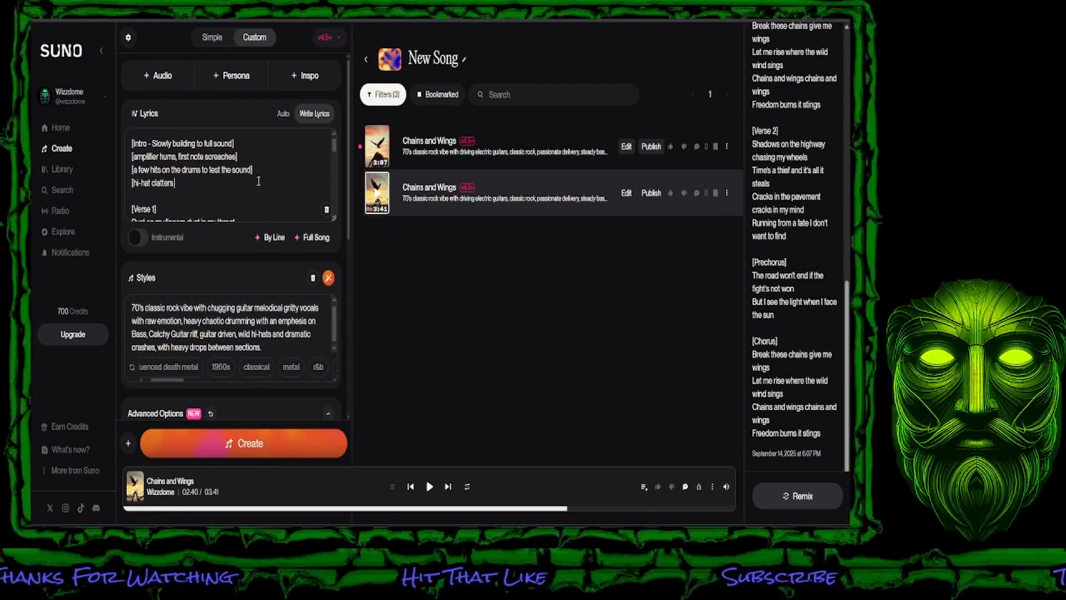
text( and)
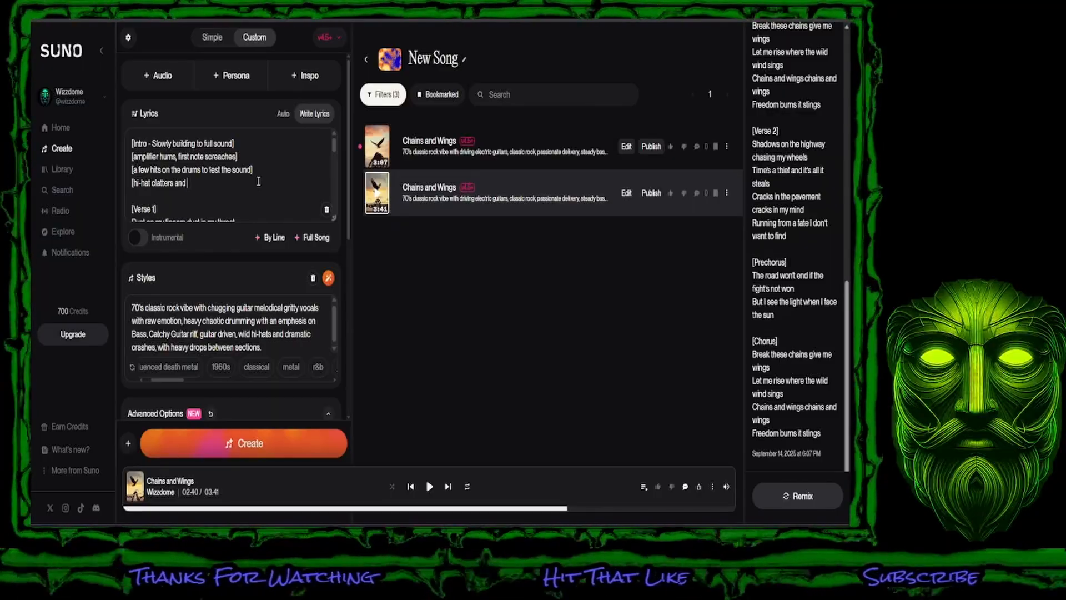
text( the sound)
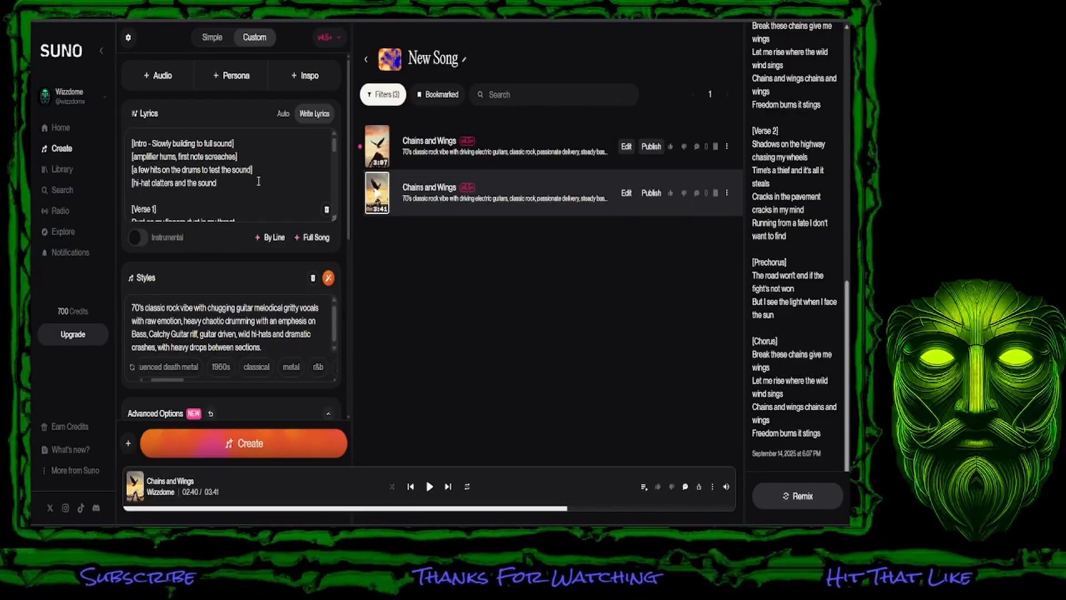
text(] come t)
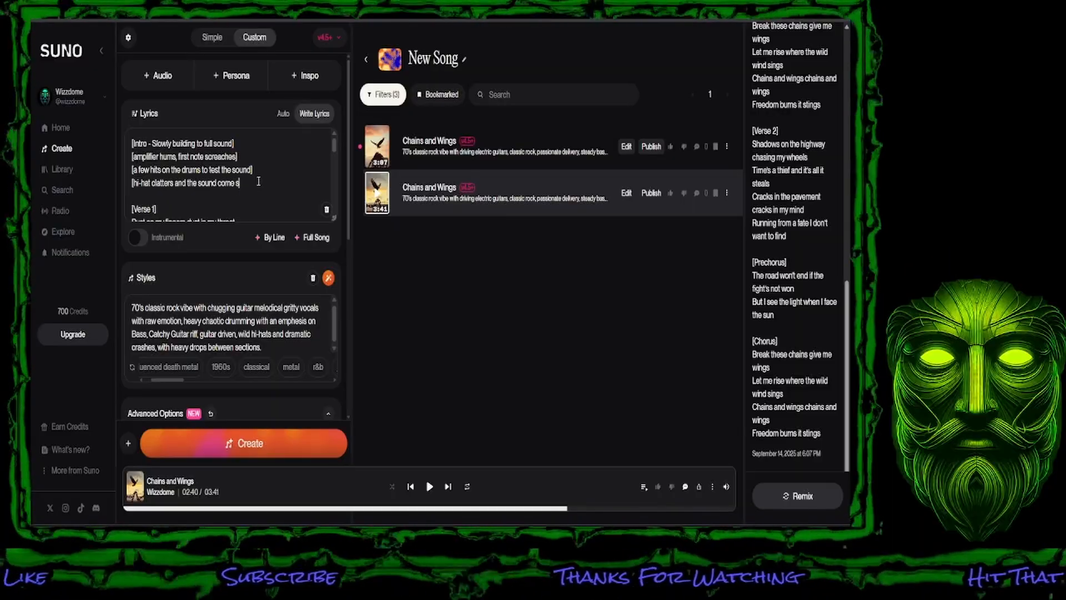
text(o)
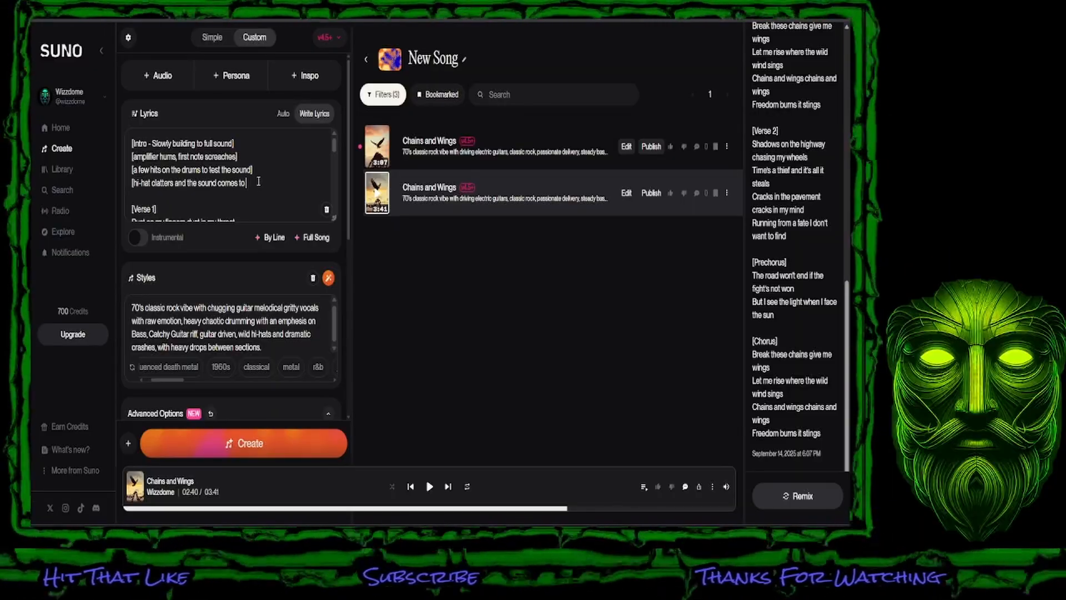
text( a drop])
Step: Add the cue "[Heavy Bass Drop]" directly above [Verse 1], leaving a blank line after the intro cues
key(Return)
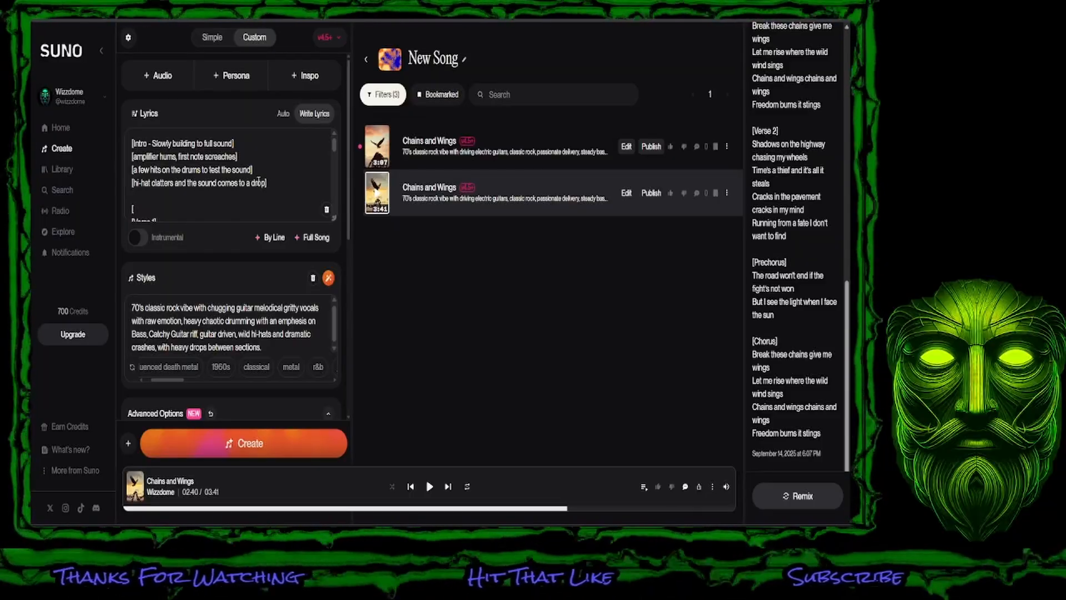
text([H)
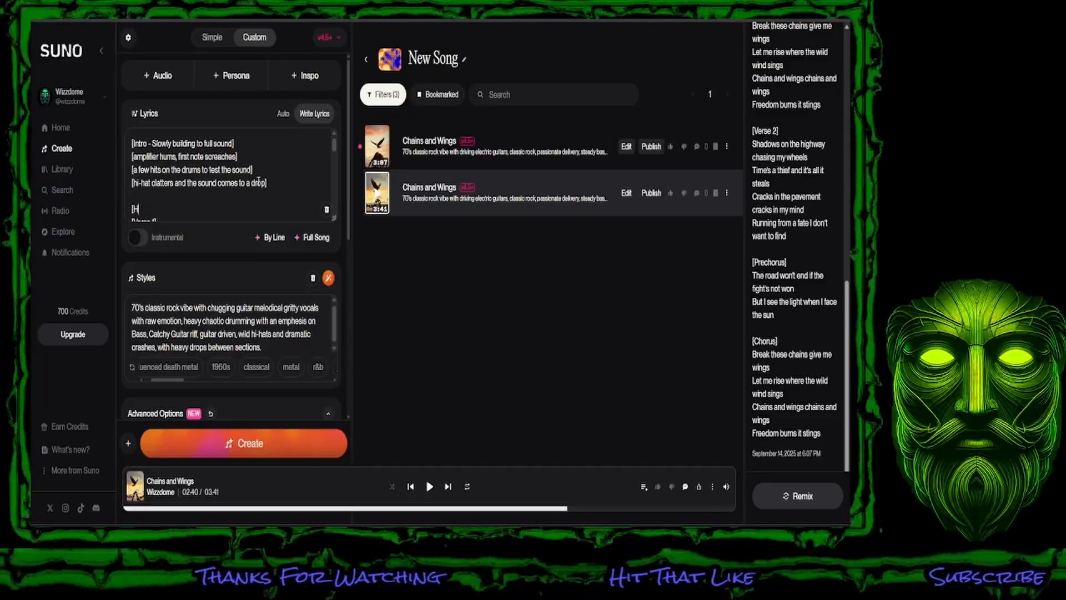
text(eavy Ba)
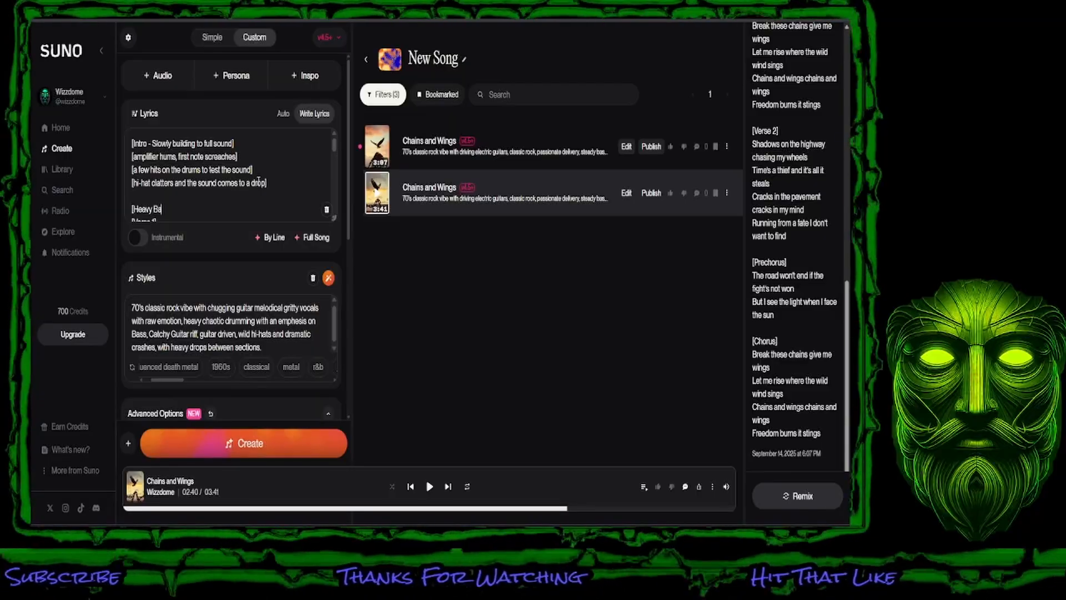
text(ss Drop])
Step: Replace the first line of Verse 1 with "Rain on my back"
key(Down)
key(Down)
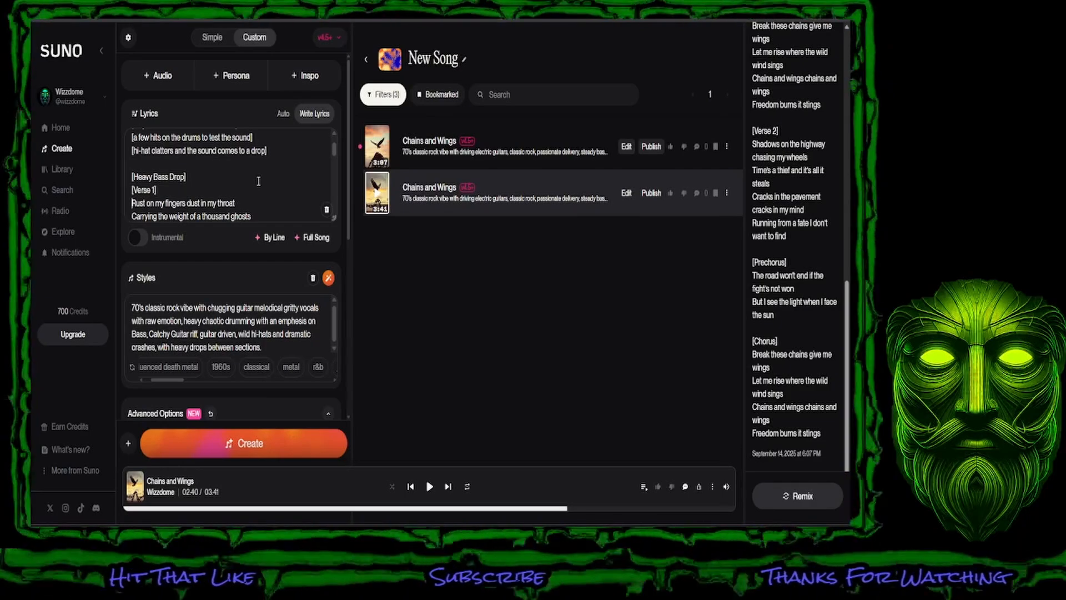
key(Home)
key(shift+Right)
key(shift+Right)
key(shift+Right)
key(shift+Right)
key(shift+Right)
key(shift+Right)
key(shift+Right)
key(shift+Right)
key(shift+Right)
key(shift+Right)
key(shift+Right)
key(shift+Right)
key(shift+Right)
key(shift+Right)
key(shift+Right)
key(shift+Right)
key(shift+Right)
key(shift+Right)
key(shift+Right)
key(shift+Right)
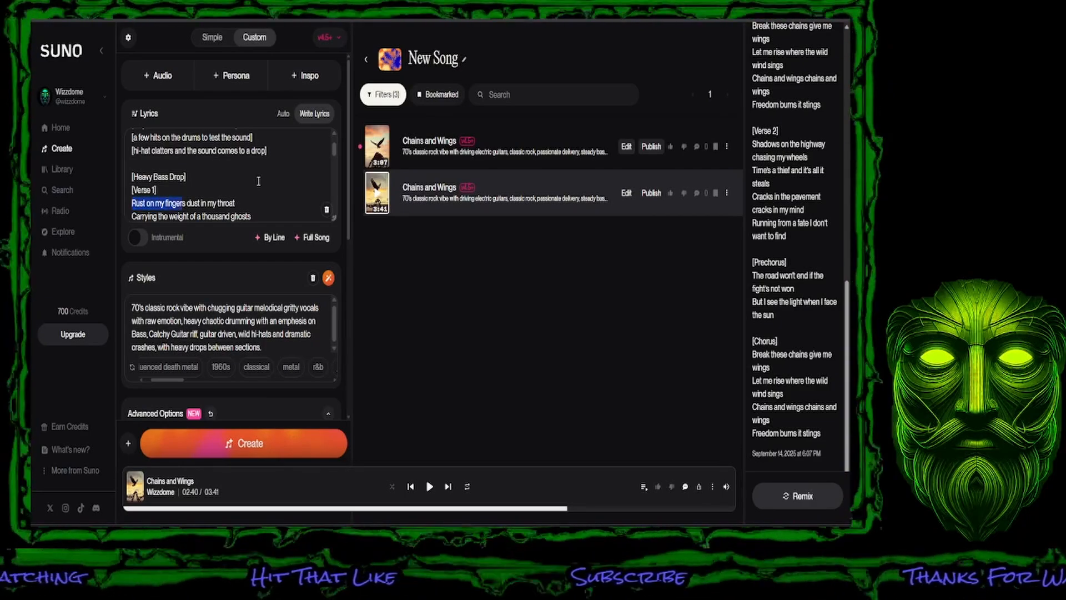
key(shift+Right)
key(shift+Right)
key(shift+Right)
key(shift+Right)
key(shift+Right)
key(shift+Right)
key(shift+Right)
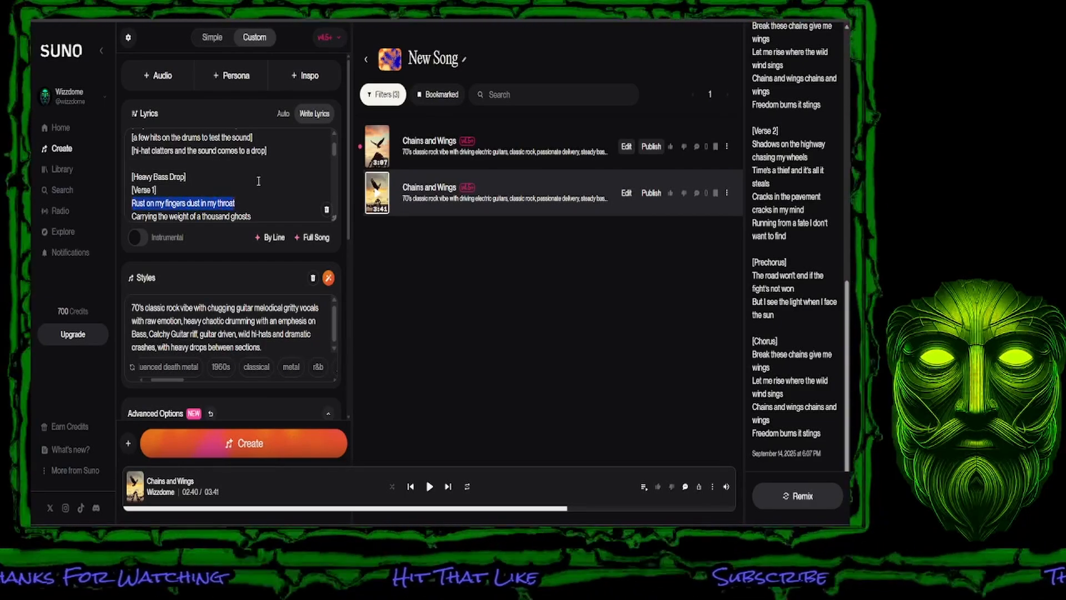
text(Rain on my back)
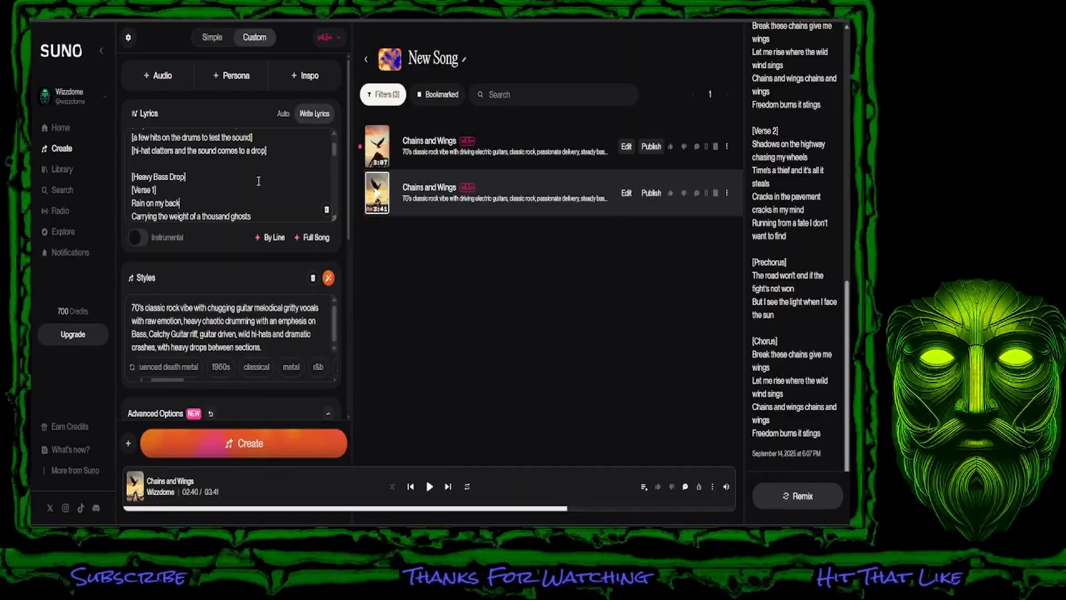
Step: Replace the second line of Verse 1 with "Wind in my Hair"
key(shift+Right)
key(shift+Right)
key(shift+Right)
key(shift+Right)
key(shift+Right)
key(shift+Right)
key(shift+Right)
key(shift+Right)
key(shift+Right)
key(shift+Right)
key(shift+Right)
key(shift+Right)
key(shift+Right)
key(shift+Right)
key(shift+Right)
key(shift+Right)
key(shift+Right)
key(shift+Right)
key(shift+Right)
key(shift+Right)
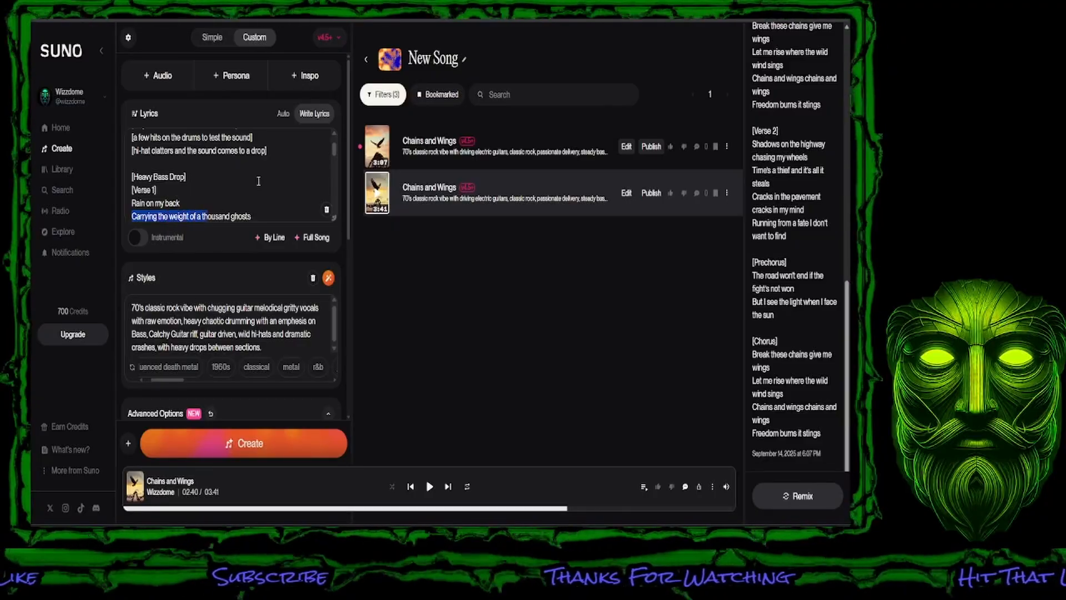
text(W)
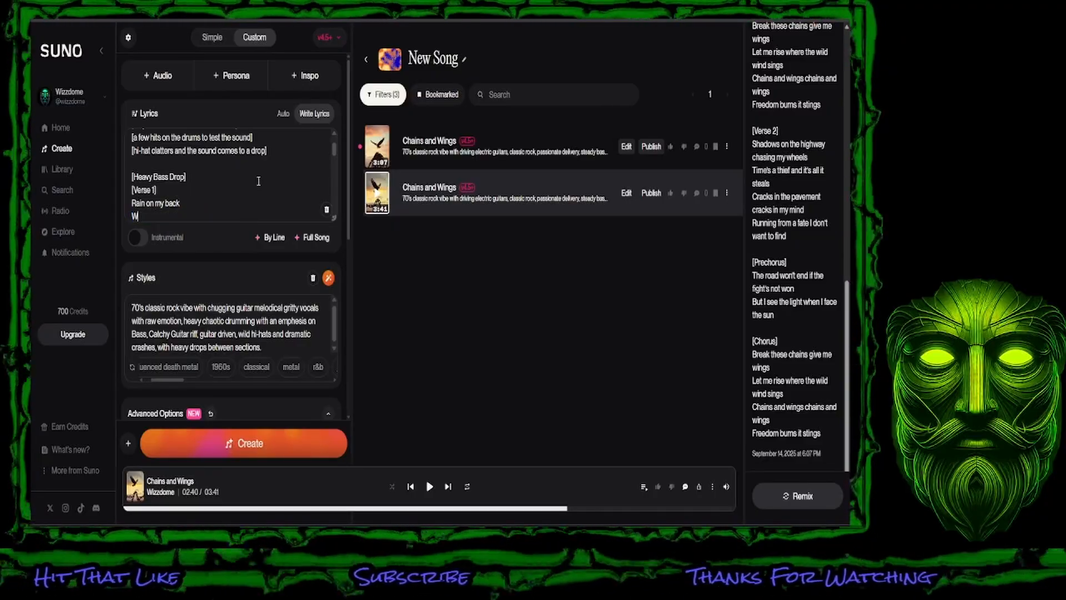
text(ind in my Hair)
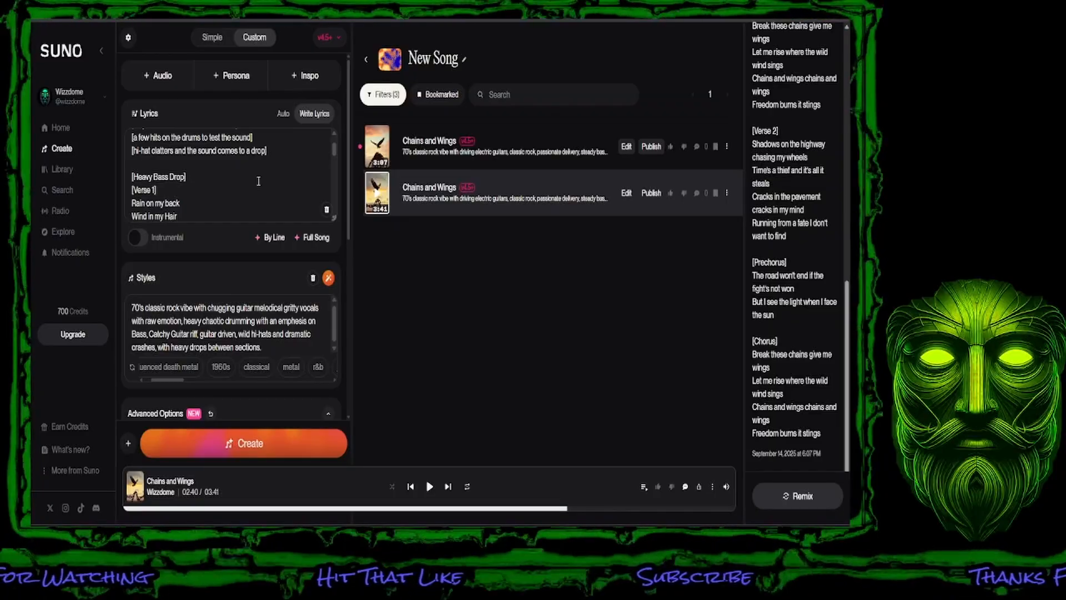
Step: Replace the third line of Verse 1 with "Chains on my wrists"
key(Right)
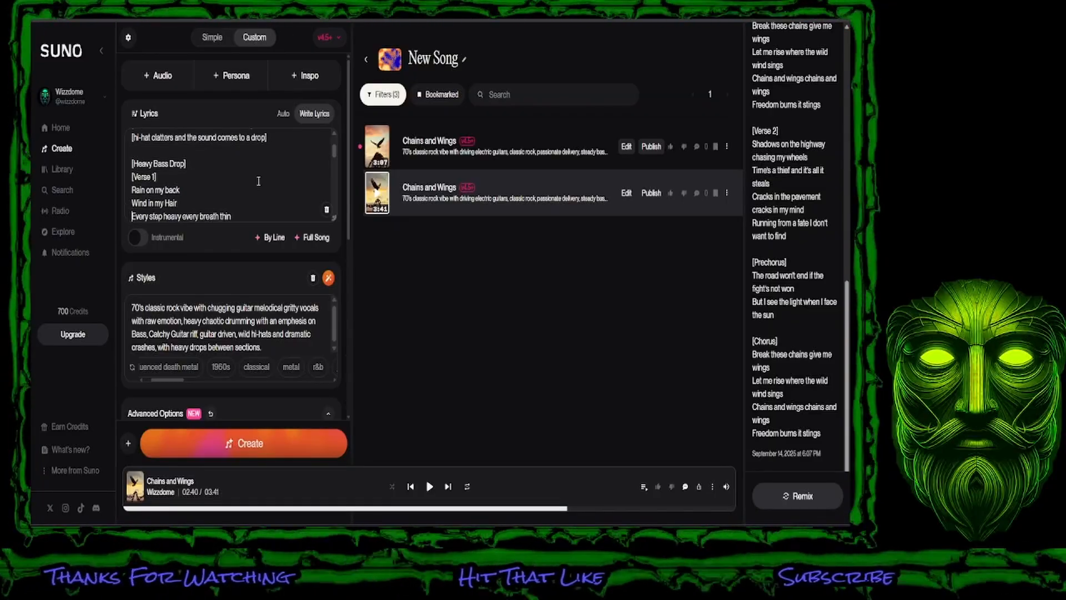
key(shift+Right)
key(shift+Right)
key(shift+Right)
key(shift+Right)
key(shift+Right)
key(shift+Right)
key(shift+Right)
key(shift+Right)
key(shift+Right)
key(shift+Right)
key(shift+Right)
key(shift+Right)
key(shift+Right)
key(shift+Right)
key(shift+Right)
key(shift+Right)
key(shift+Right)
key(shift+Right)
key(shift+Right)
key(shift+Right)
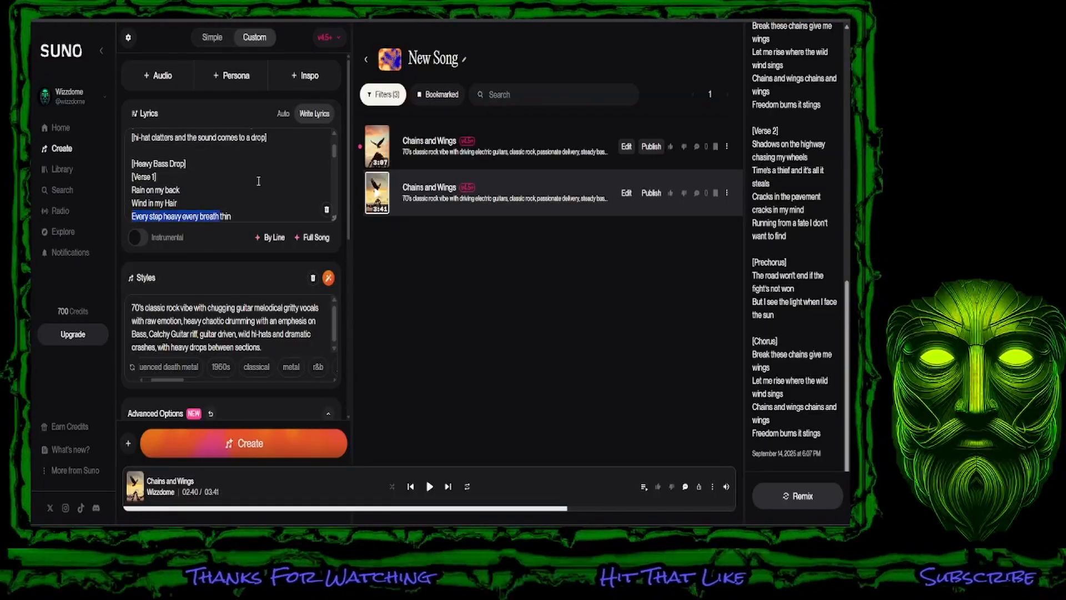
key(shift+Right)
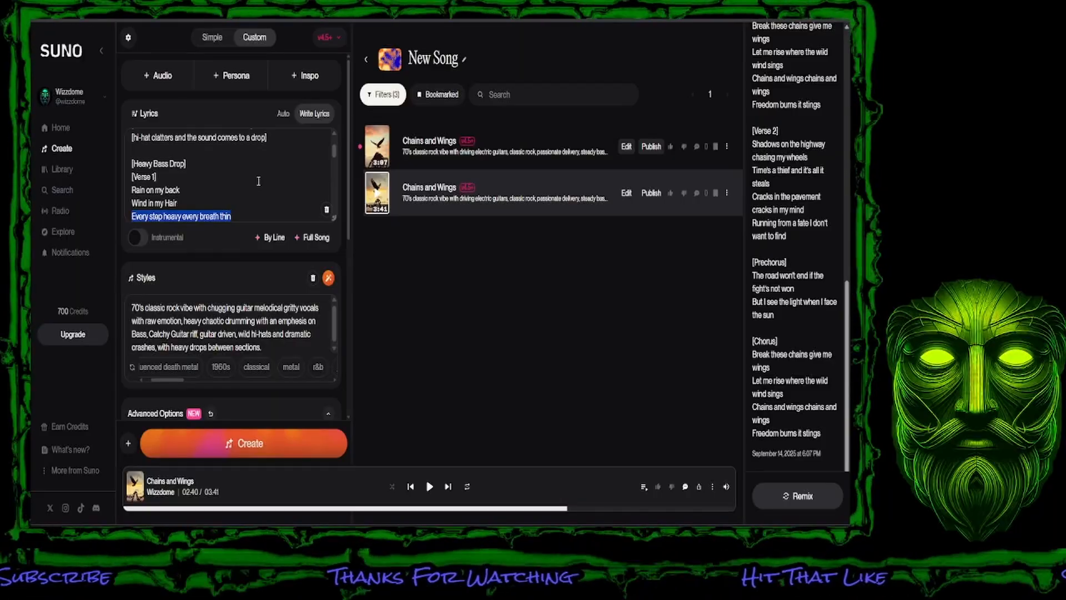
text(Chai)
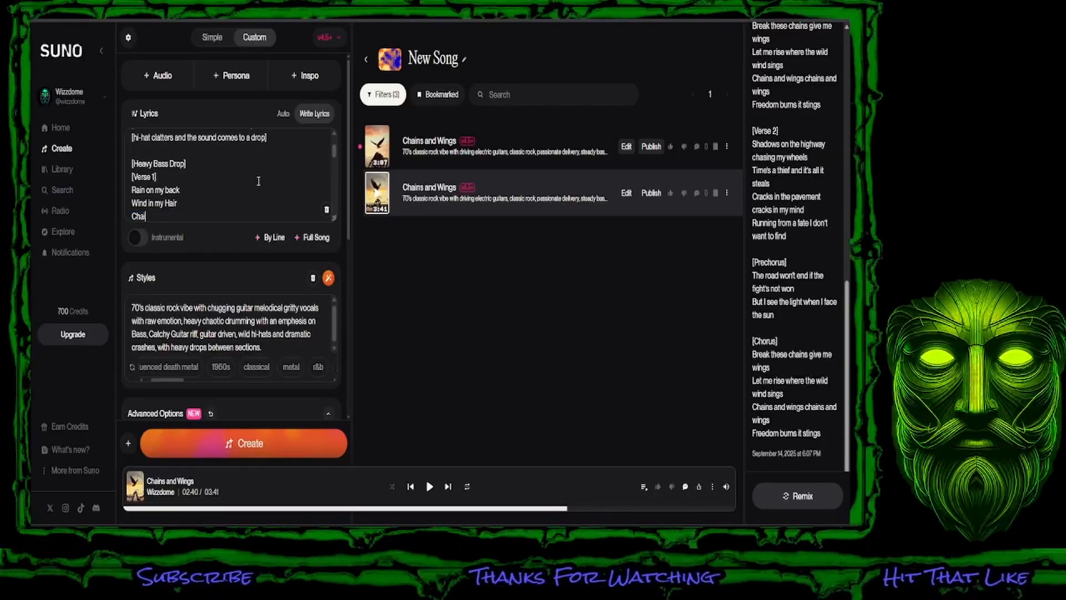
text(ns on my)
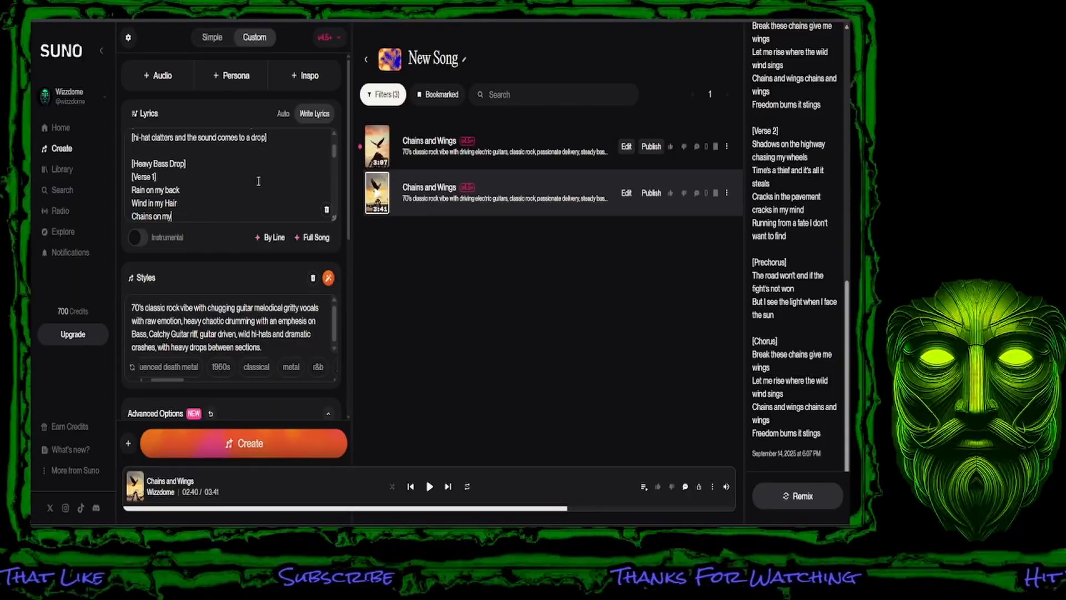
text( wrists)
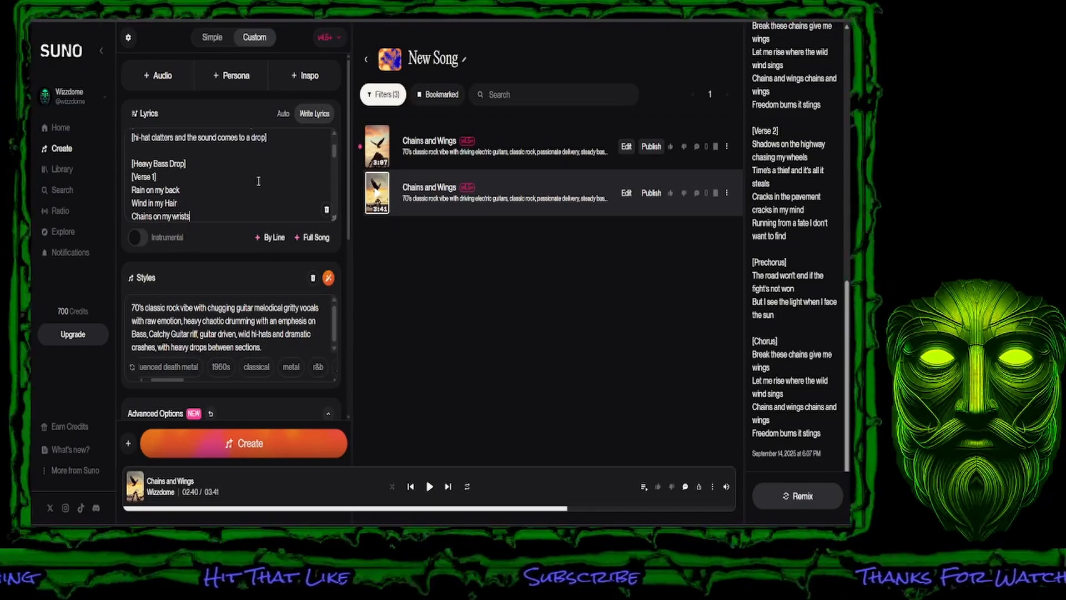
Step: Replace the fourth line of Verse 1 with "Life isn't fair"
key(Down)
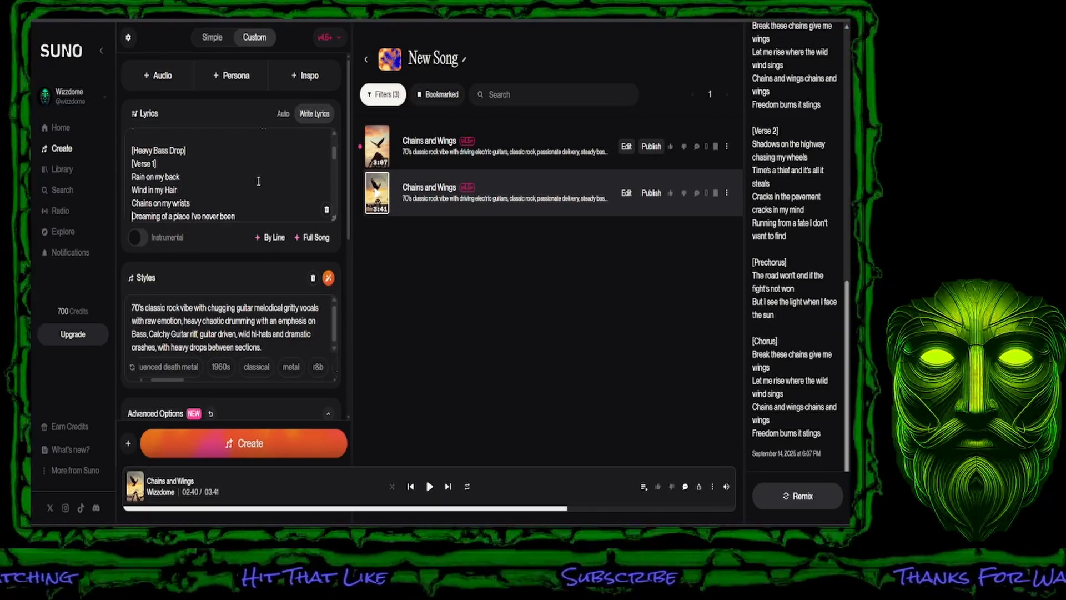
key(shift+Right)
key(shift+Right)
key(shift+Right)
key(shift+Right)
key(shift+Right)
key(shift+Right)
key(shift+Right)
key(shift+Right)
key(shift+Right)
key(shift+Right)
key(shift+Right)
key(shift+Right)
key(shift+Right)
key(shift+Right)
key(shift+Right)
key(shift+Right)
key(shift+Right)
key(shift+Right)
key(shift+Right)
key(shift+Right)
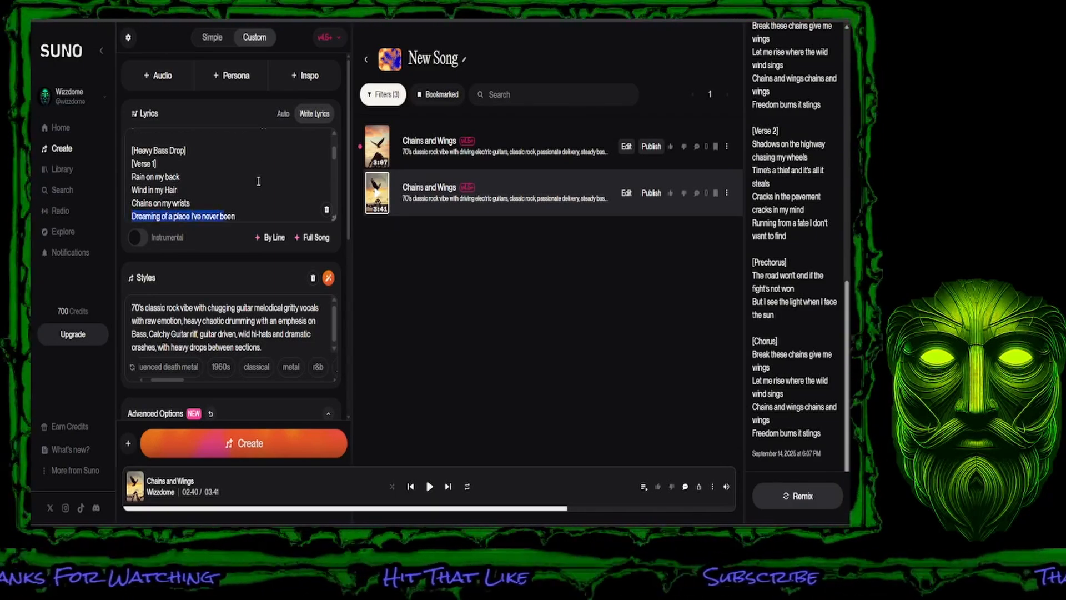
key(shift+Right)
text([)
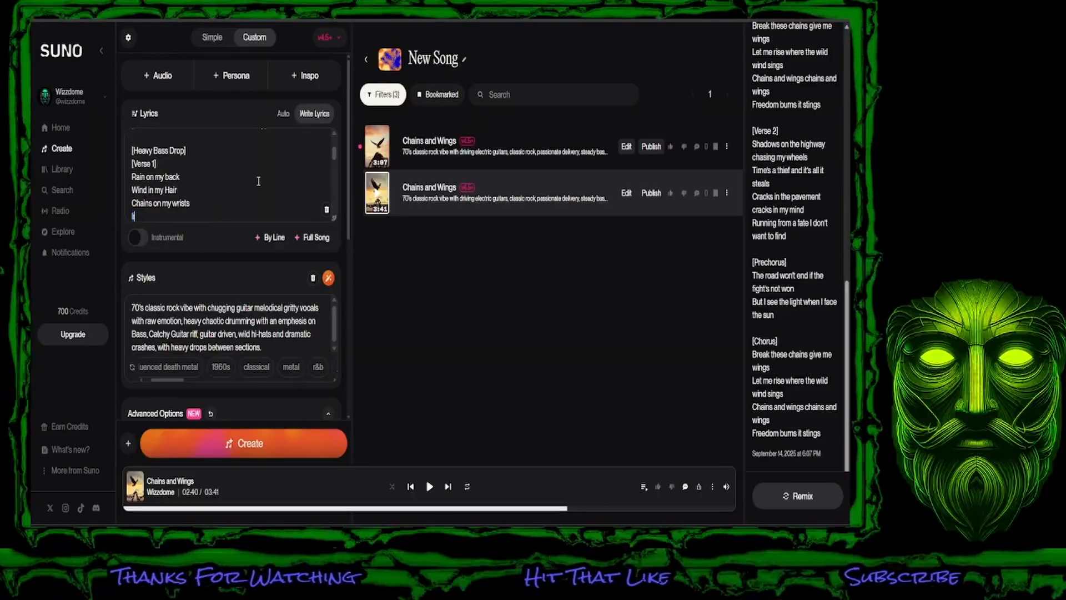
key(BackSpace)
text(Life isn)
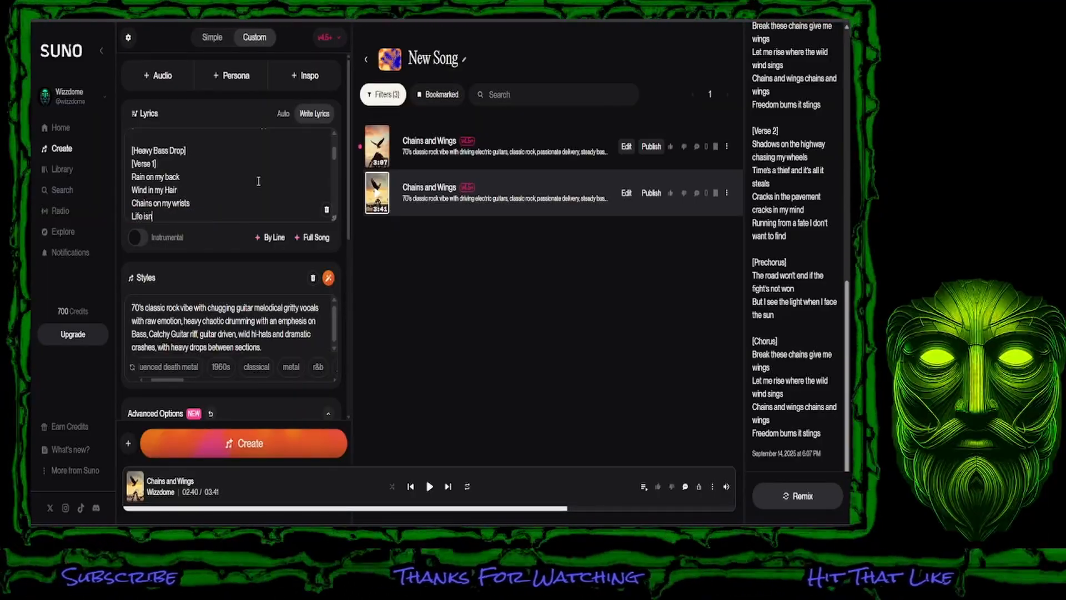
text('t fair)
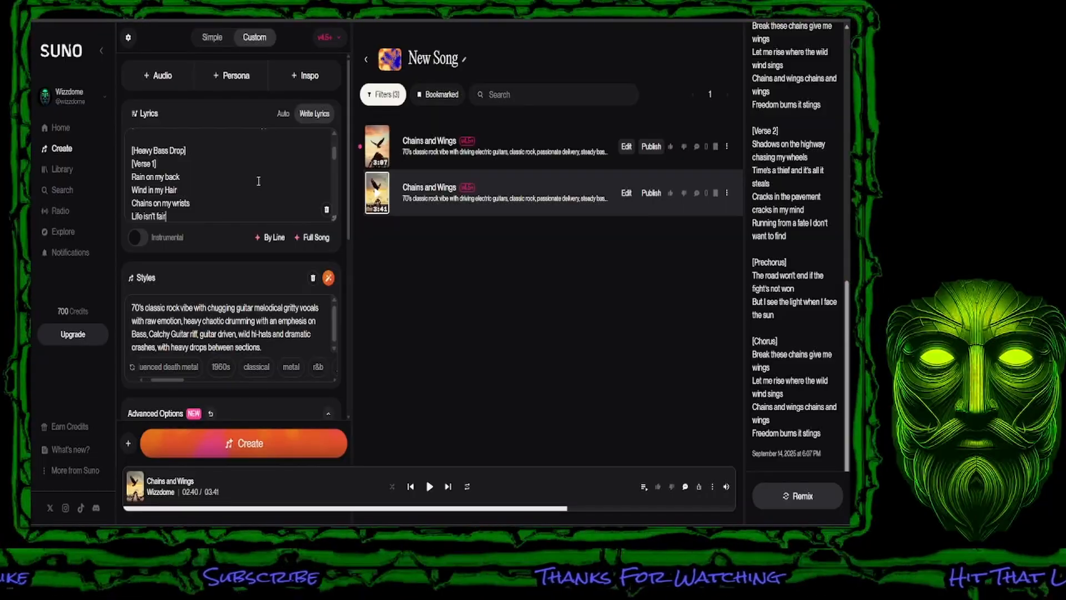
Step: Add a fifth line to Verse 1 reading "It takes you by the hand", keeping a blank line before [Prechorus]
key(Return)
key(Return)
text([Prechorus] The sun won't rise if the night won't fall)
key(Up)
key(Up)
key(Up)
key(Up)
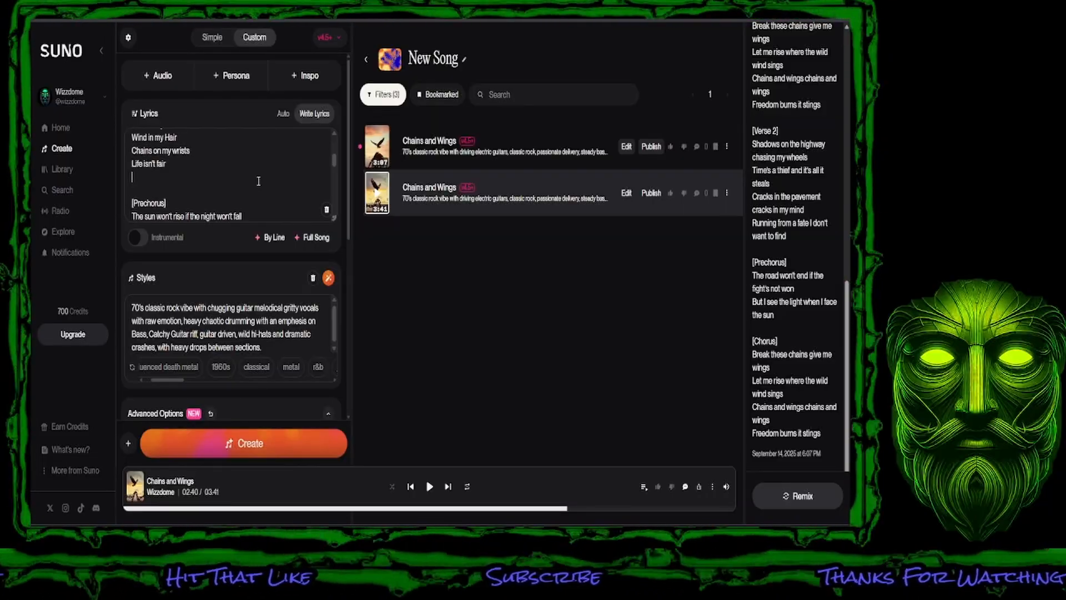
text(It)
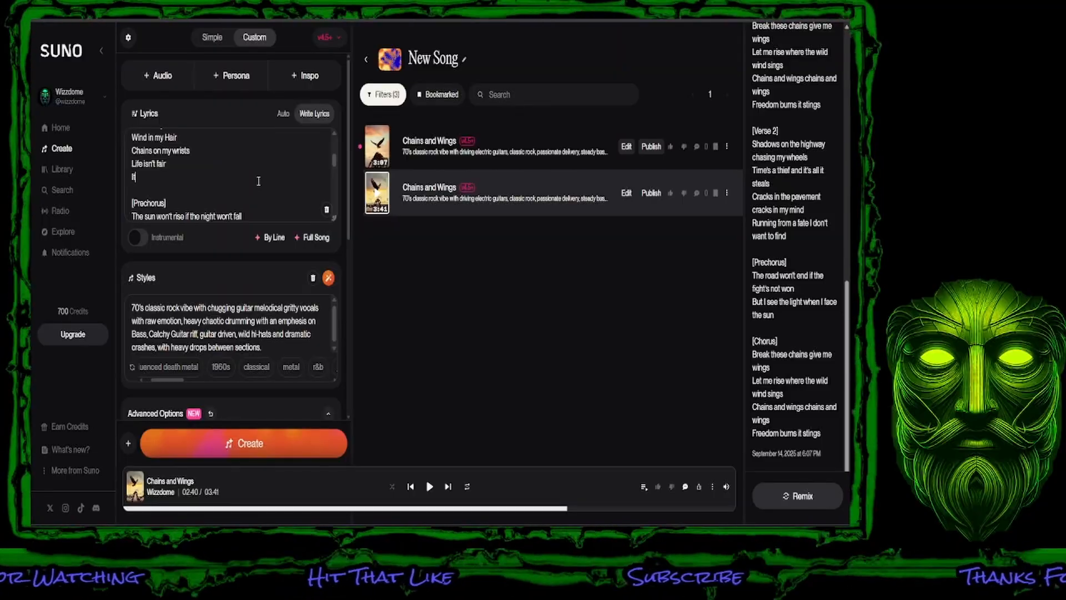
text( takes)
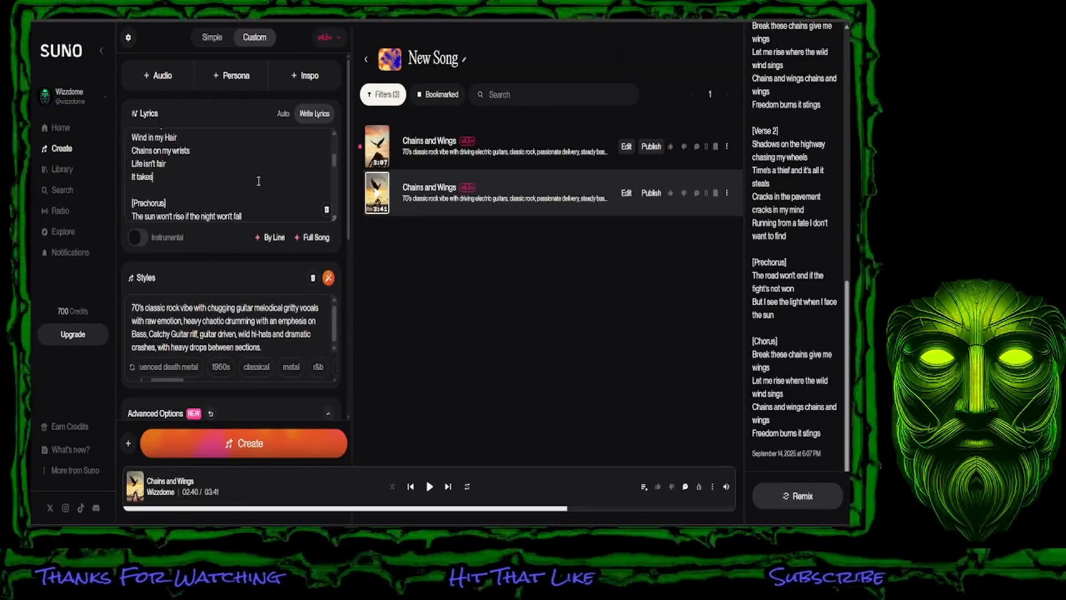
text( you buy)
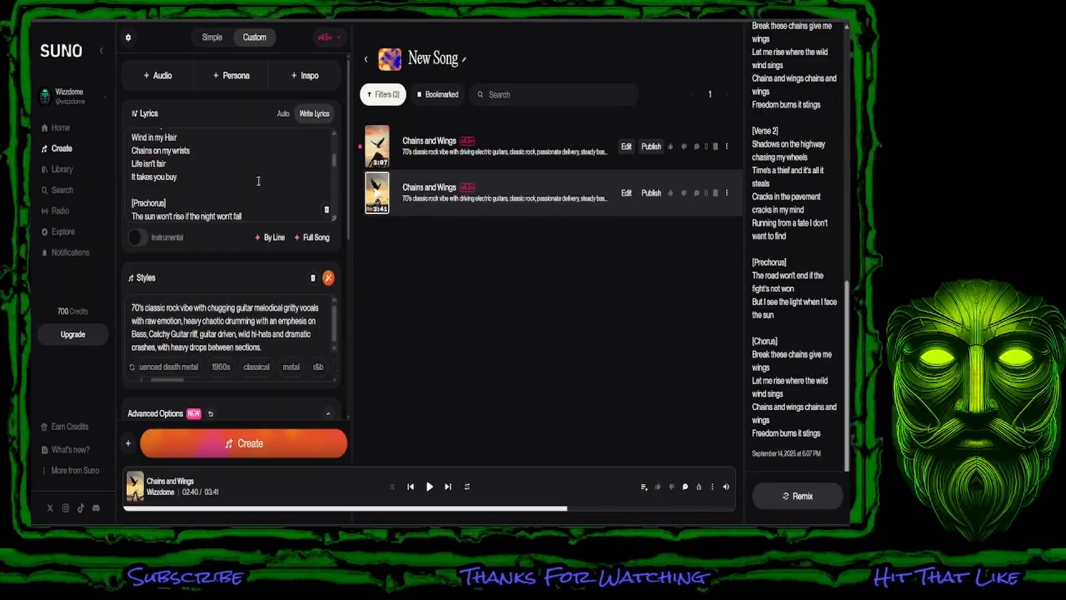
key(BackSpace)
key(BackSpace)
text(y the hand )
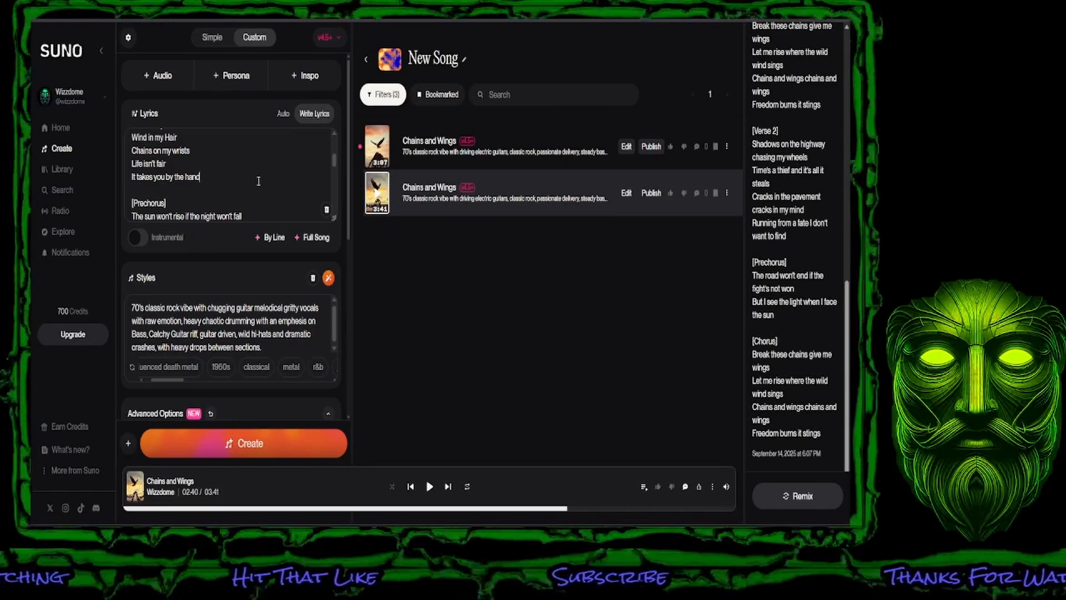
Step: Add a sixth line to Verse 1 reading "Tries to lead you astray"
text(Tri)
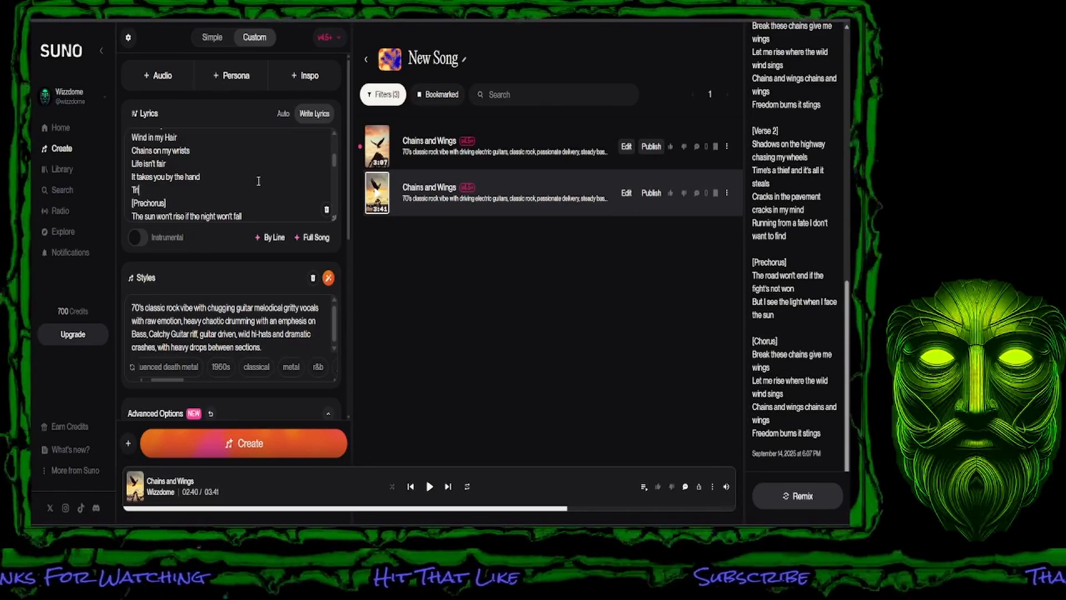
text(es to lead y)
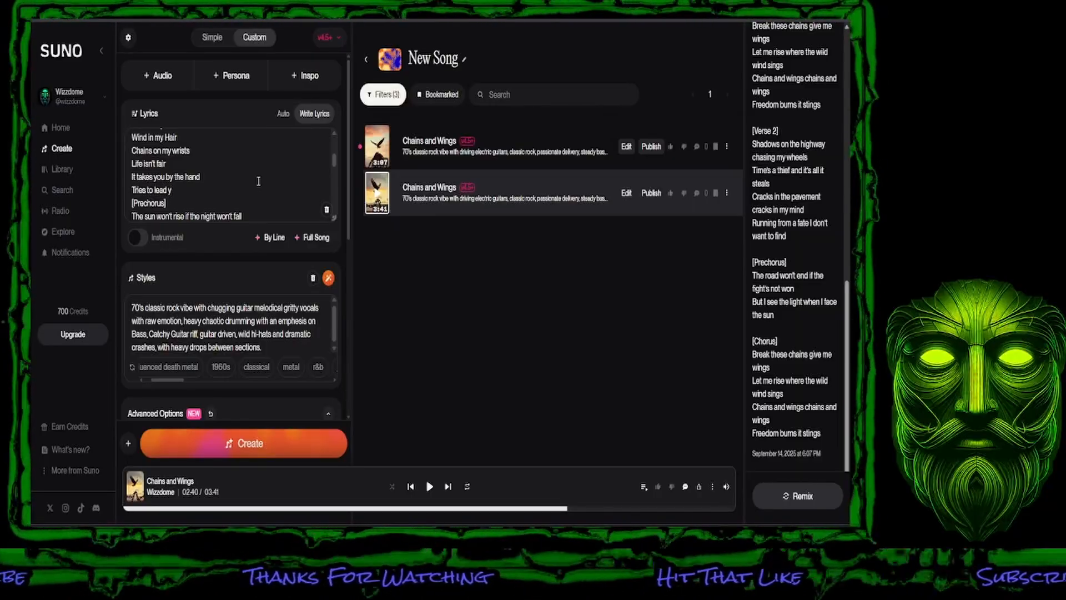
text(ou as)
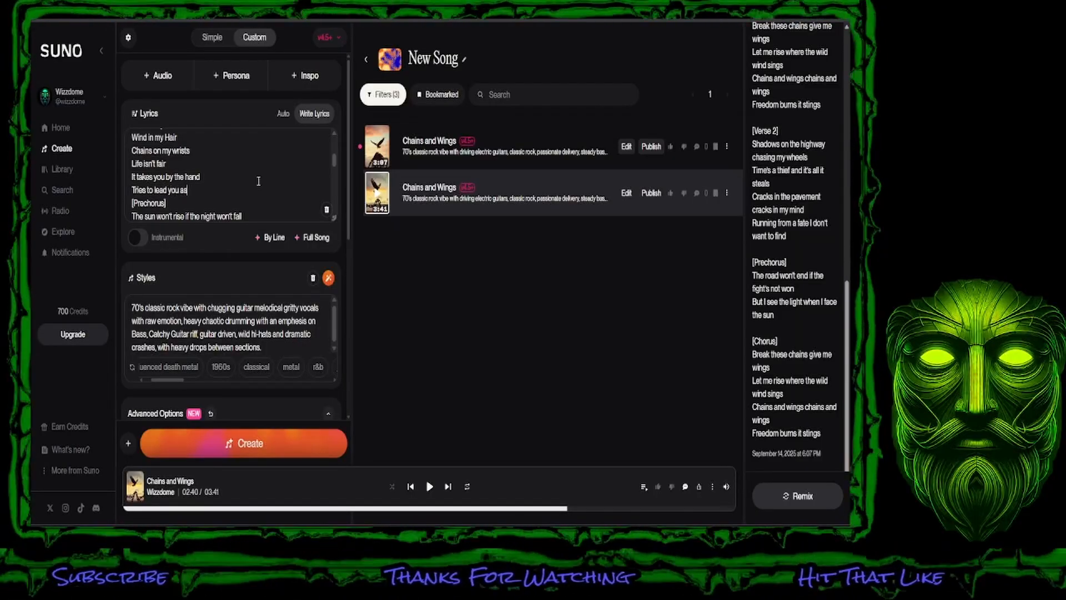
text(tray)
Step: Add a seventh line to Verse 1 reading "But you can't let go"
key(Return)
text(but)
key(BackSpace)
key(BackSpace)
key(BackSpace)
key(BackSpace)
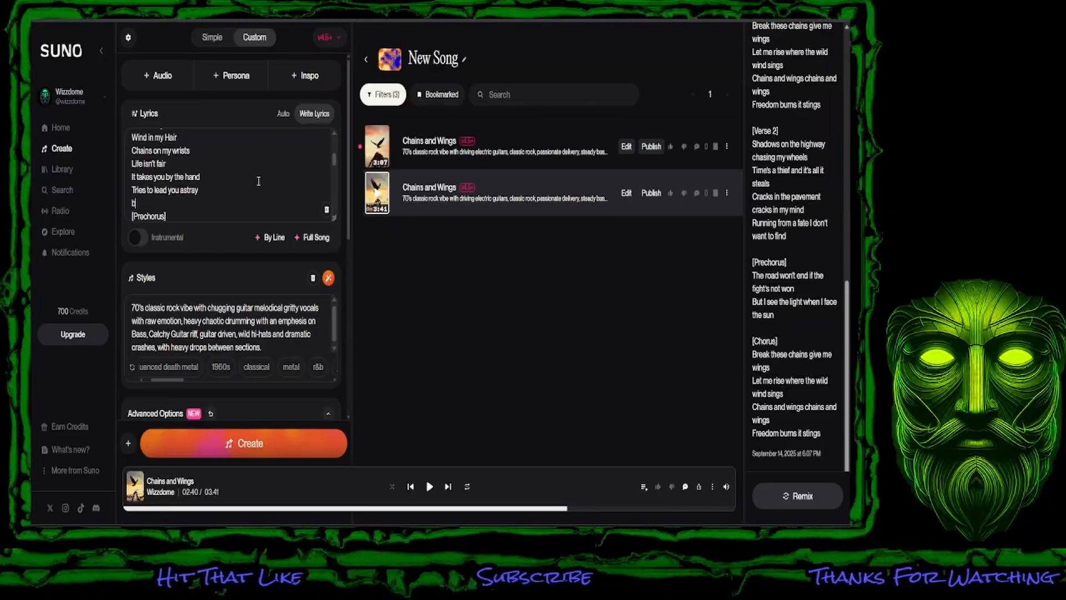
key(Return)
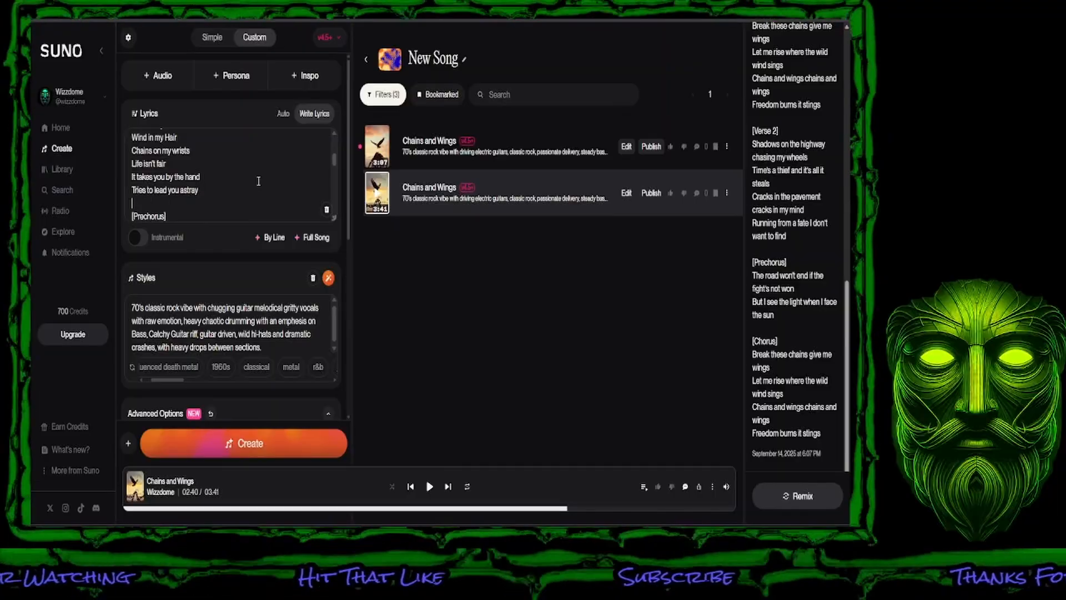
text(But you )
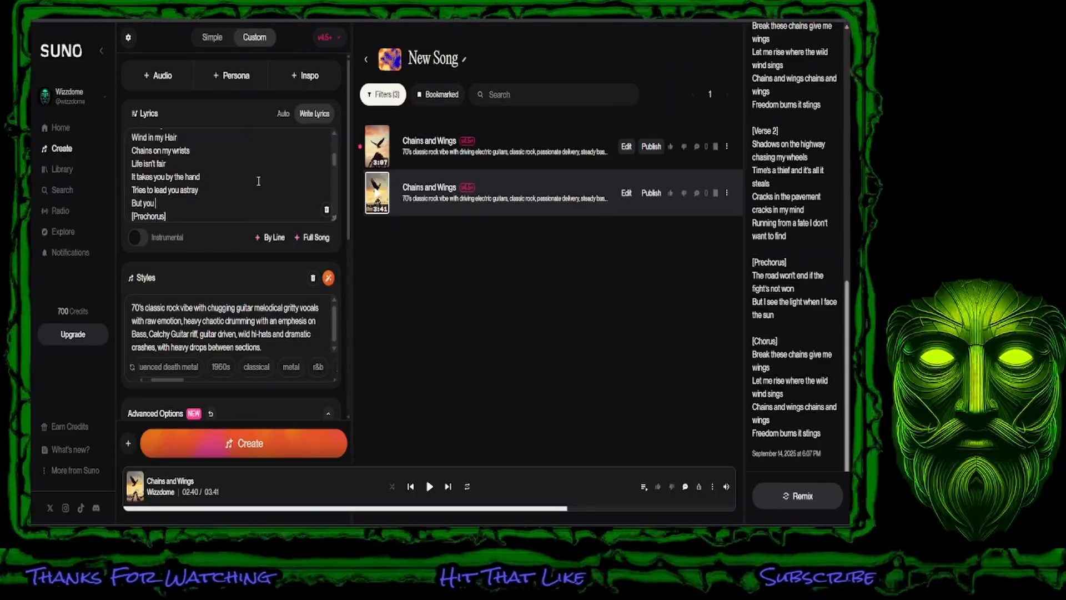
text(can't le)
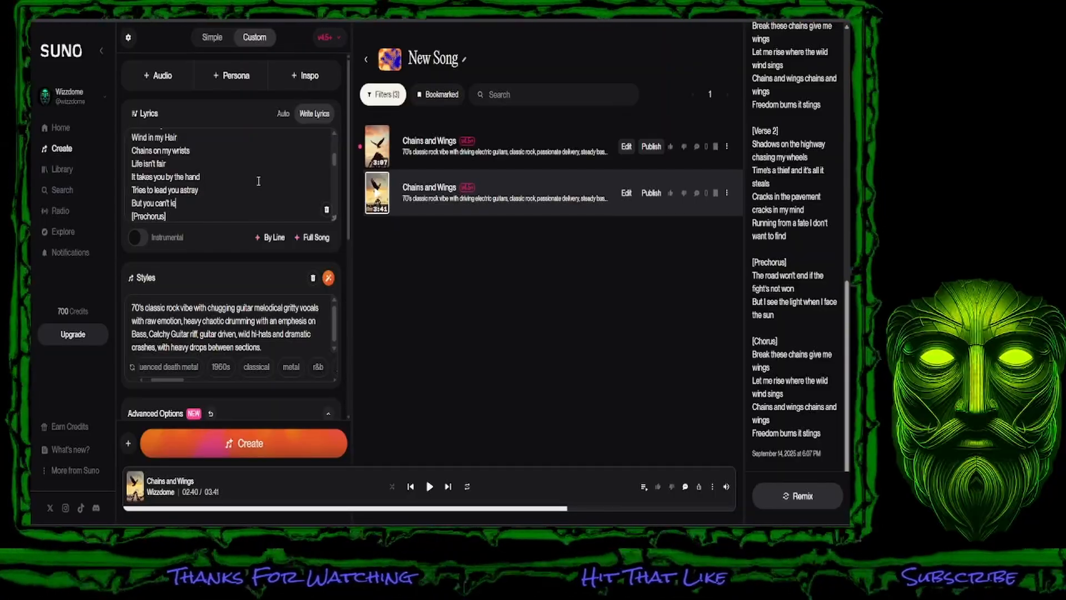
text(t go)
Step: Add an eighth line to Verse 1 reading "At the end of the day", keeping a blank line before [Prechorus]
key(Return)
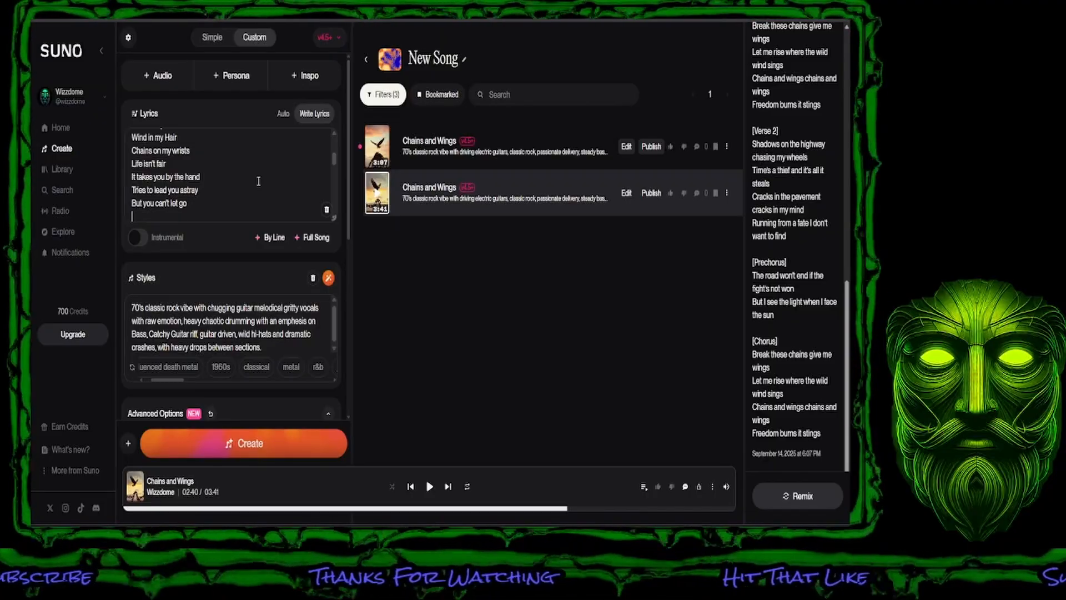
text(At the)
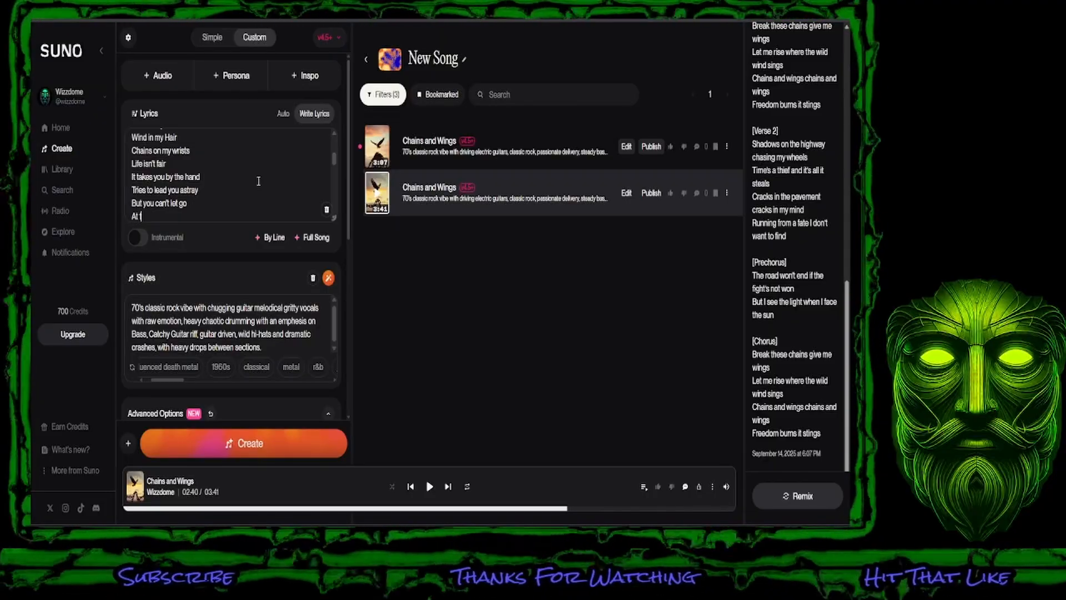
text( end o)
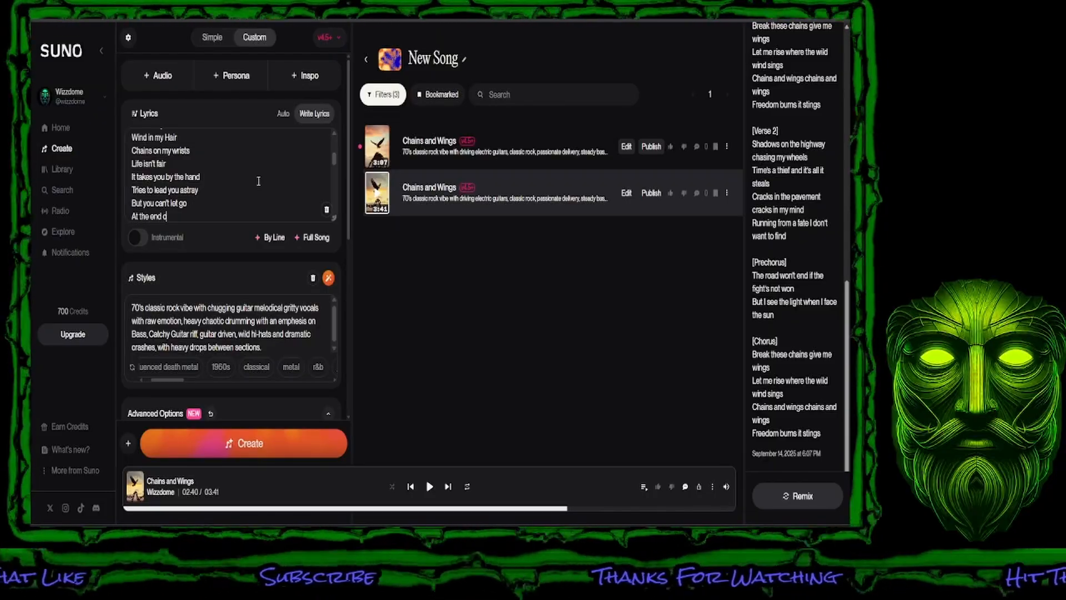
text(f the day)
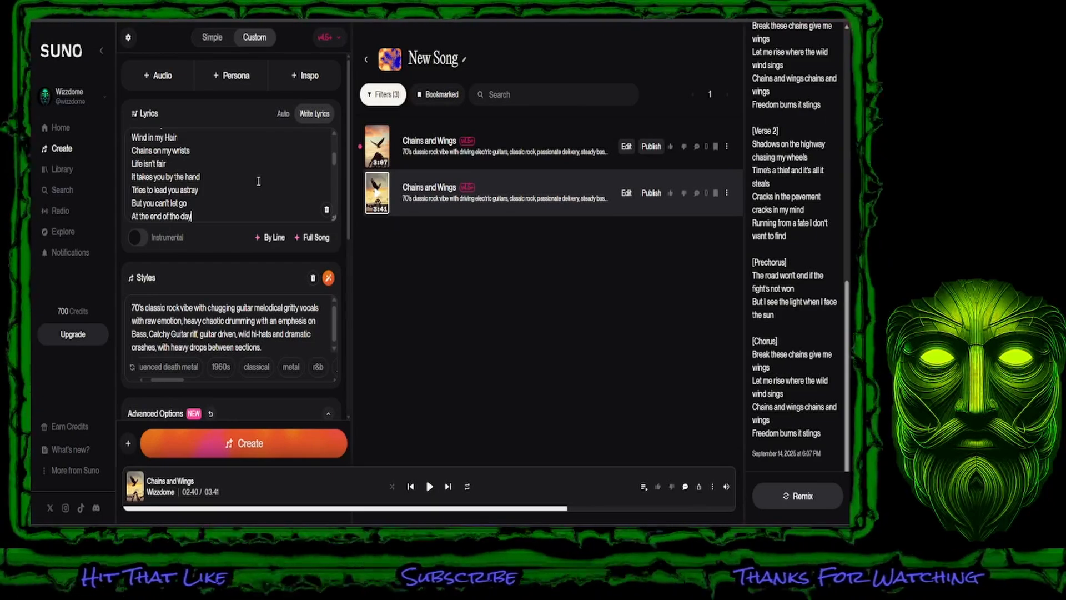
key(Return)
Step: Replace both lines of the first Prechorus with a single line reading "If the sun dont set"
text([Prechorus] The sun won't rise if the night won't fall)
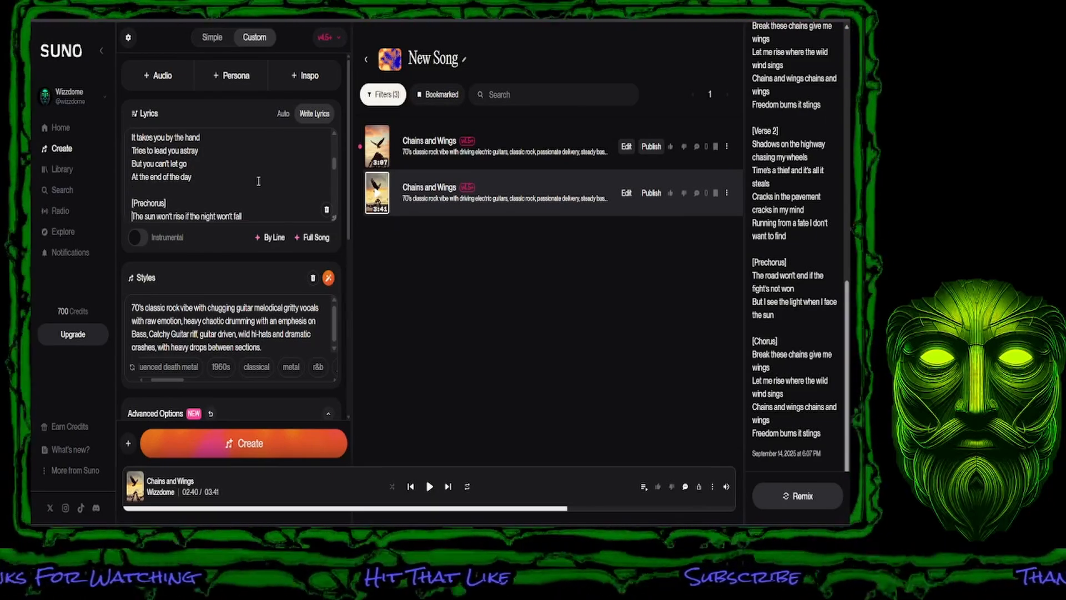
text(But I hear it calling beyond the wall)
key(Return)
text([Chorus])
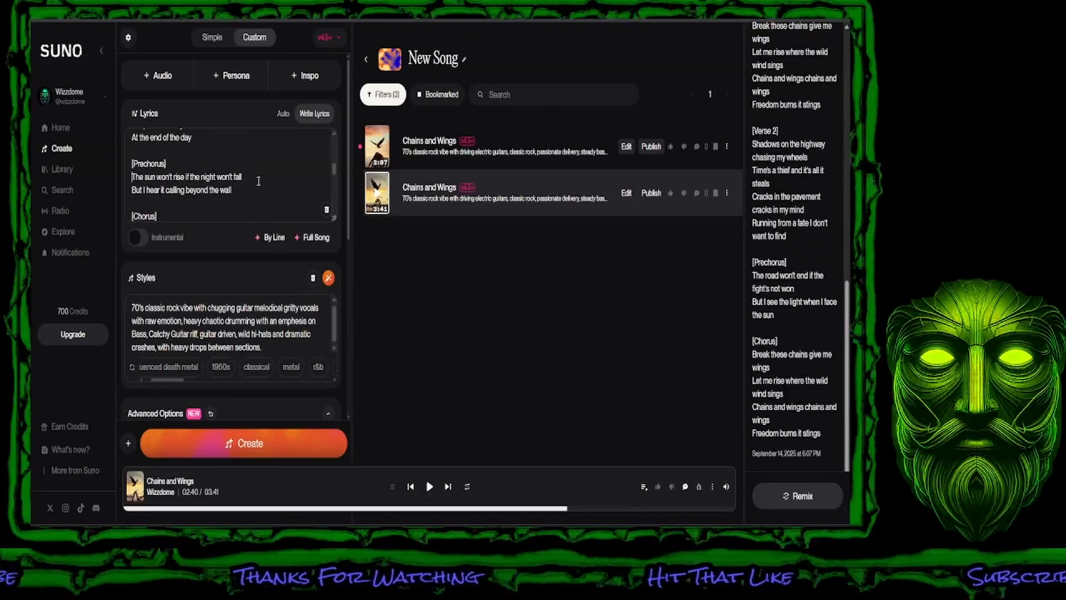
triple_click(258, 181)
key(shift+Down)
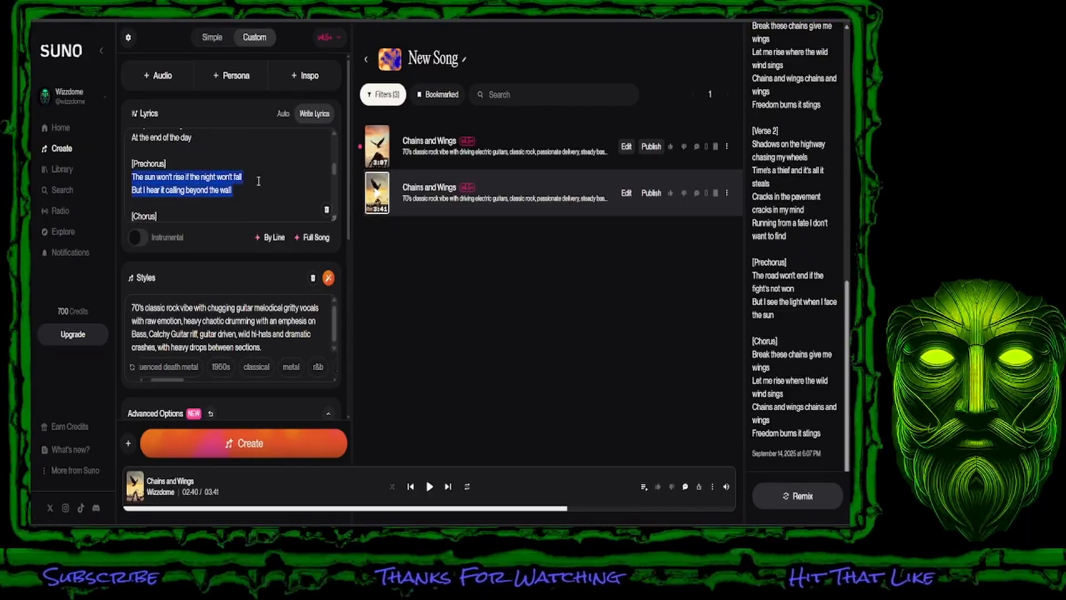
key(BackSpace)
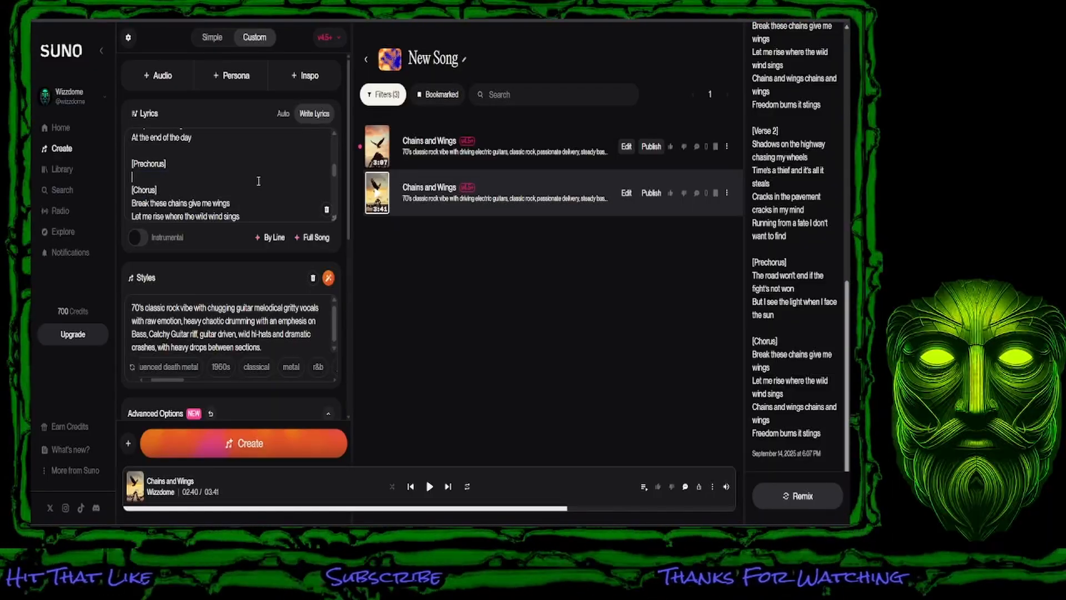
text(If the sun)
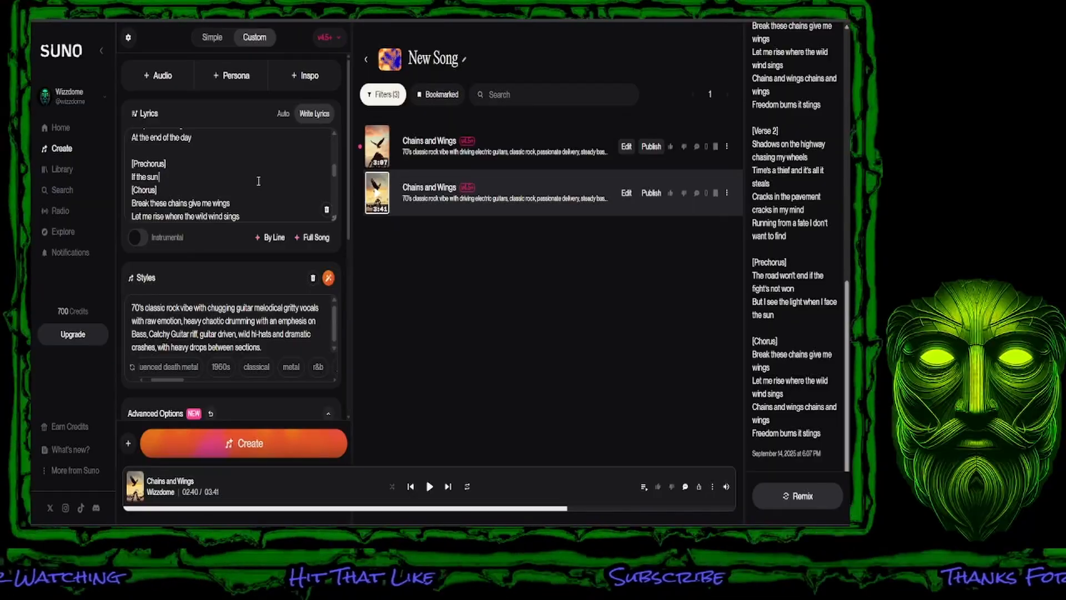
text( dont set)
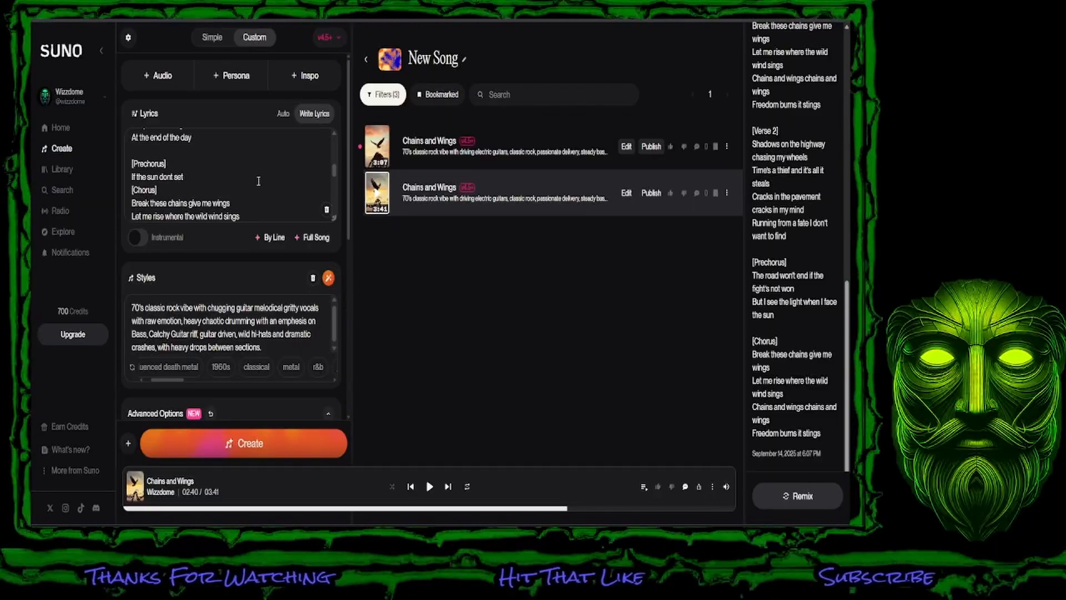
Step: Add "If the moon dont rise" as the second Prechorus line and end both lines with an ellipsis
key(Return)
text(If)
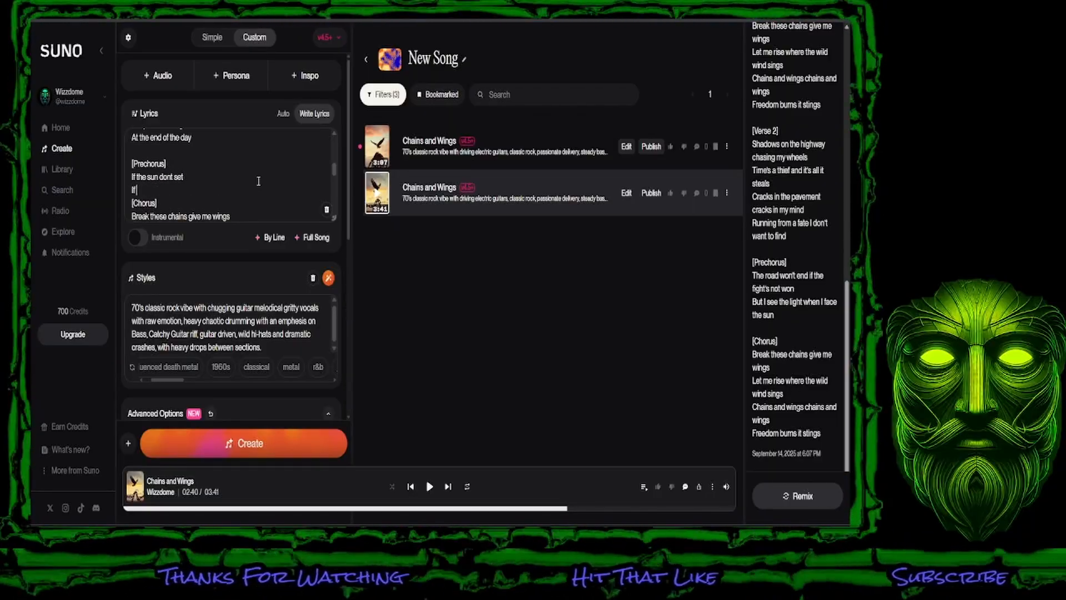
text( the moon)
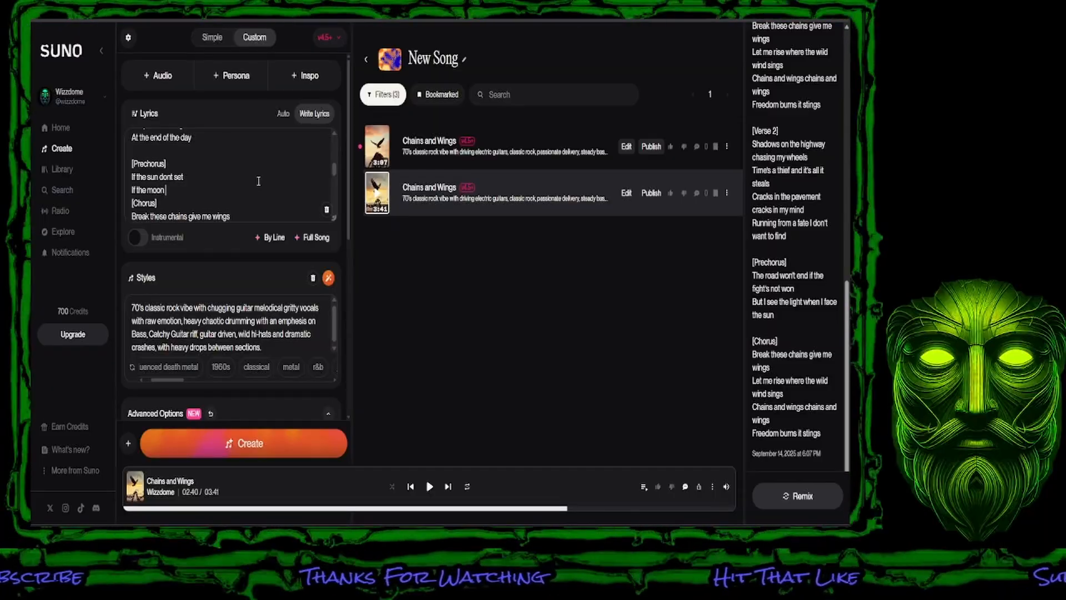
text( dont rise)
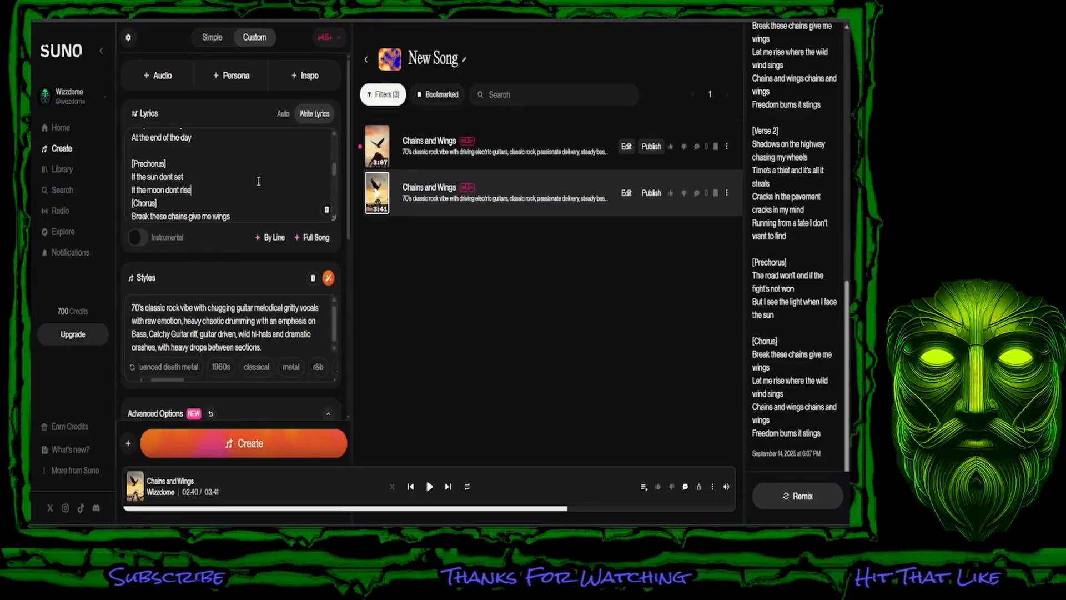
click(258, 181)
text(...)
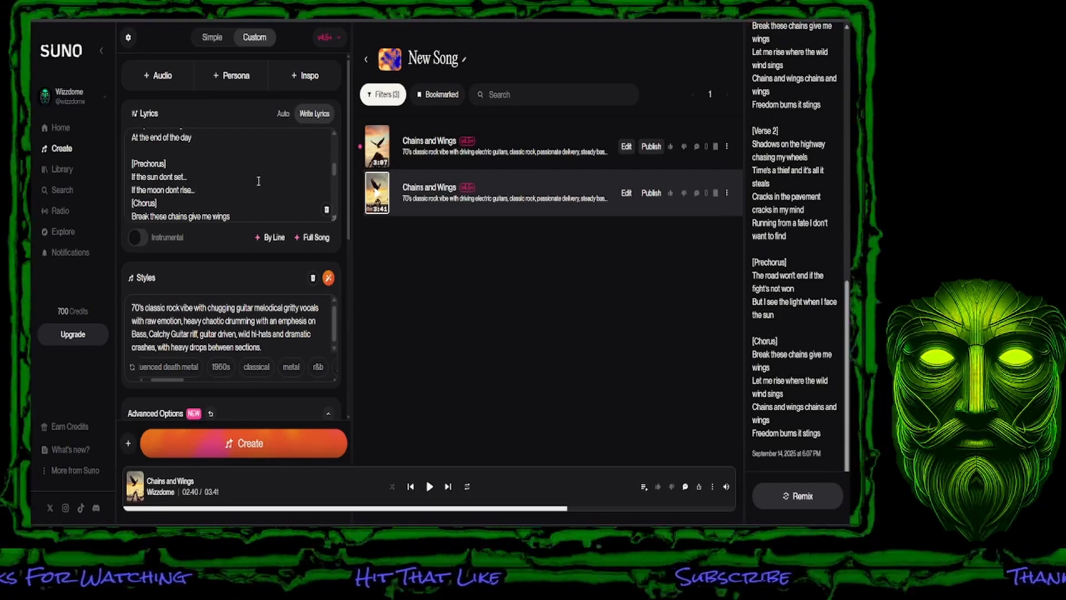
Step: Add a third Prechorus line reading "If I stop breathing..."
key(Return)
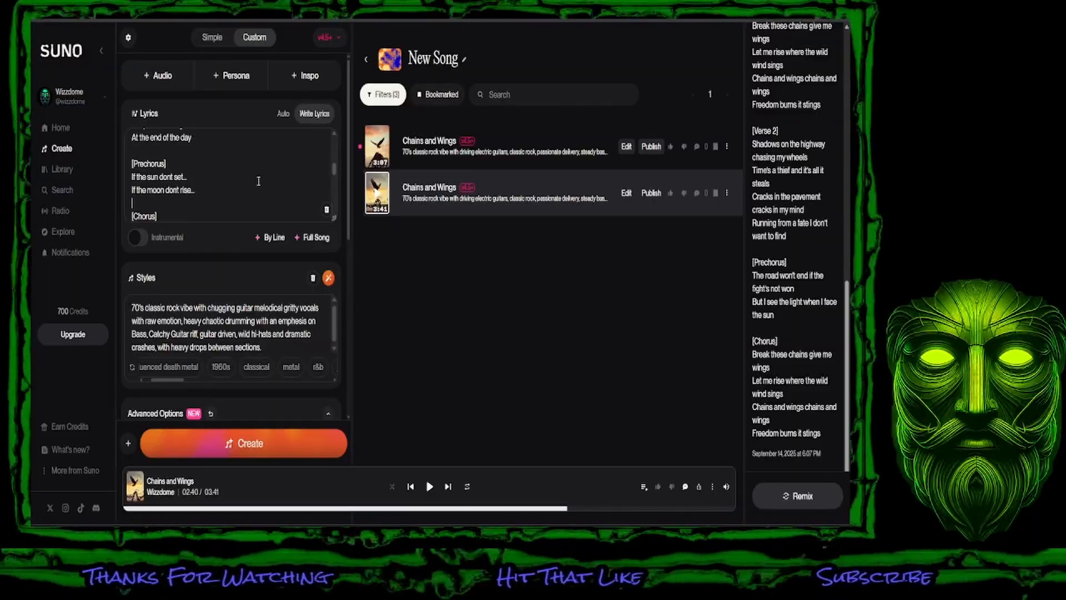
text(If I)
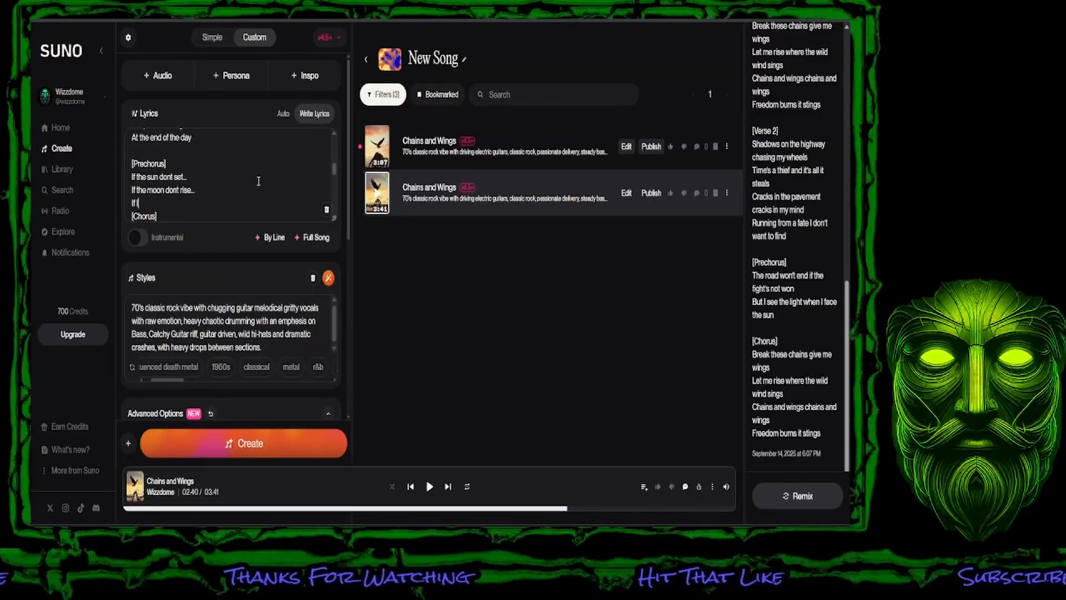
text( stop breath)
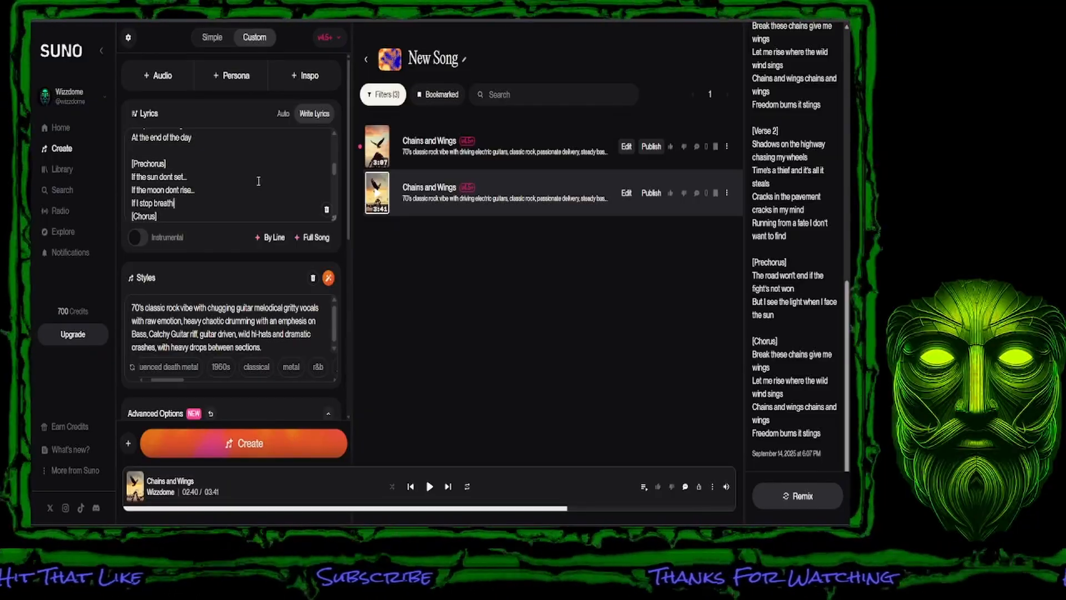
text(ing...)
Step: Add a fourth Prechorus line reading "Can't open my eyes..."
key(Return)
text(Ca)
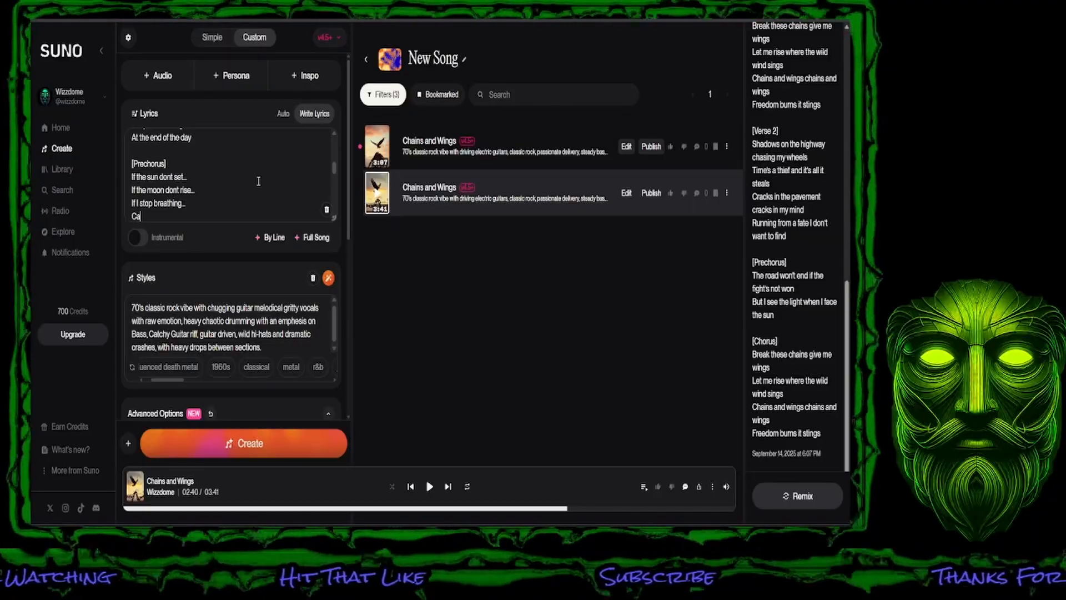
text(n't ope)
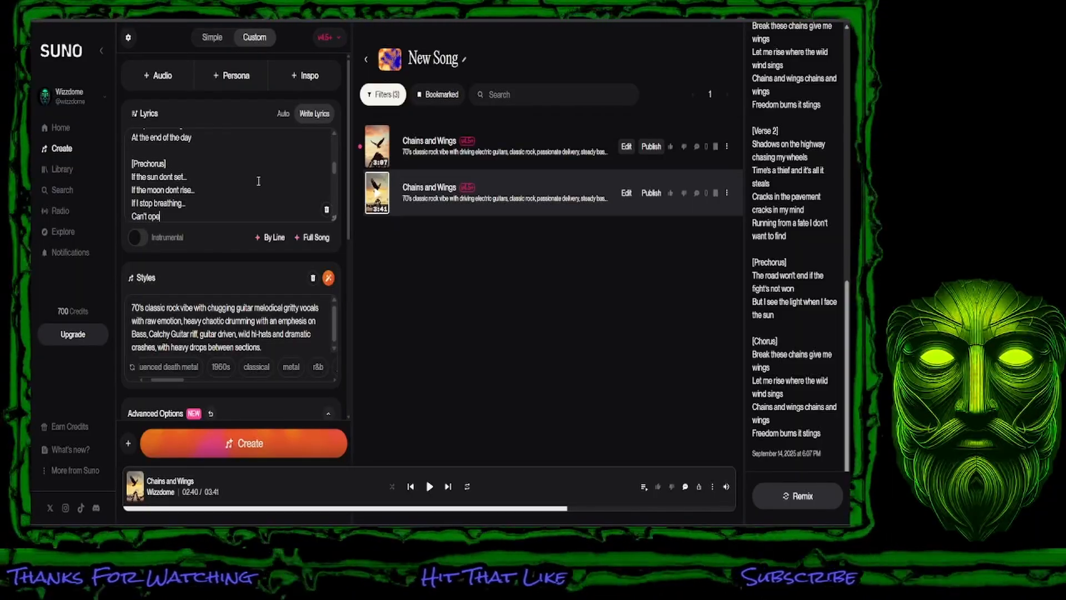
text(n my eye)
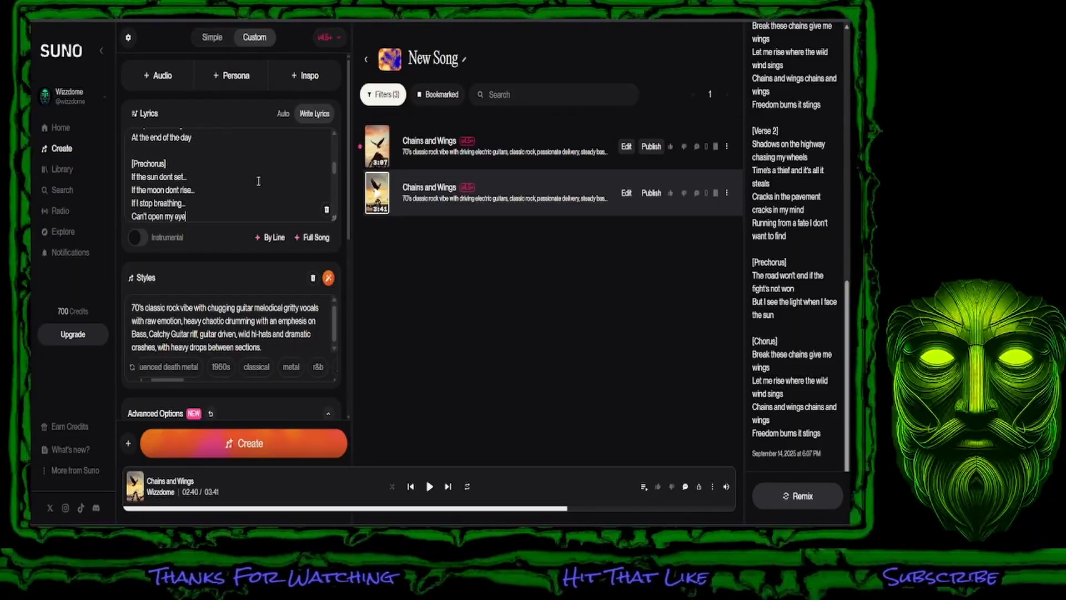
text(s...)
Step: Insert the cue "[Dramatic Pause]" directly below the last Prechorus line, keeping a blank line before [Chorus]
key(Return)
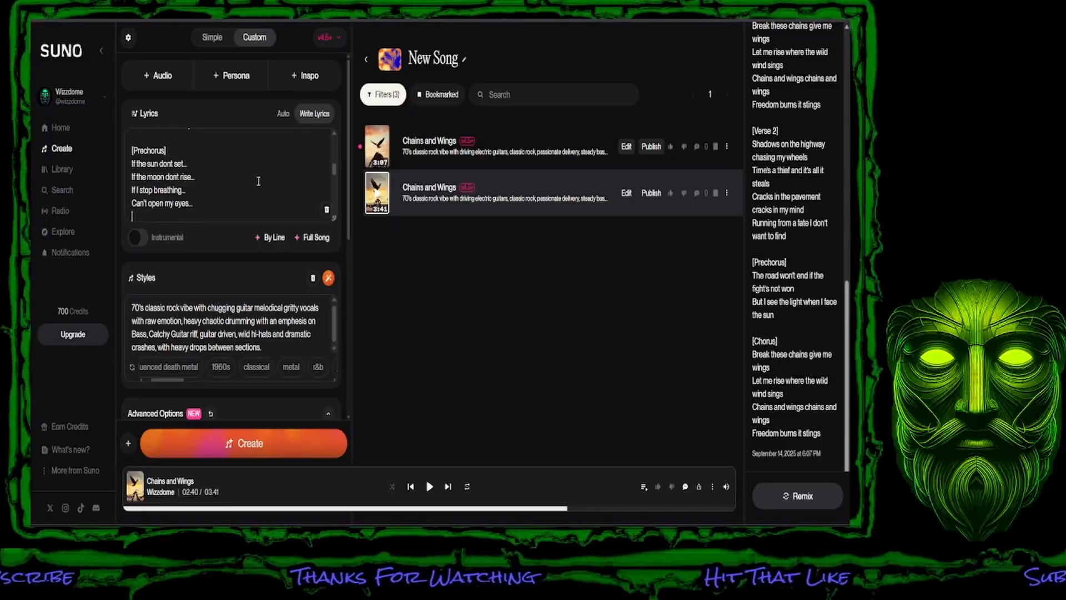
key(Return)
text([Chorus])
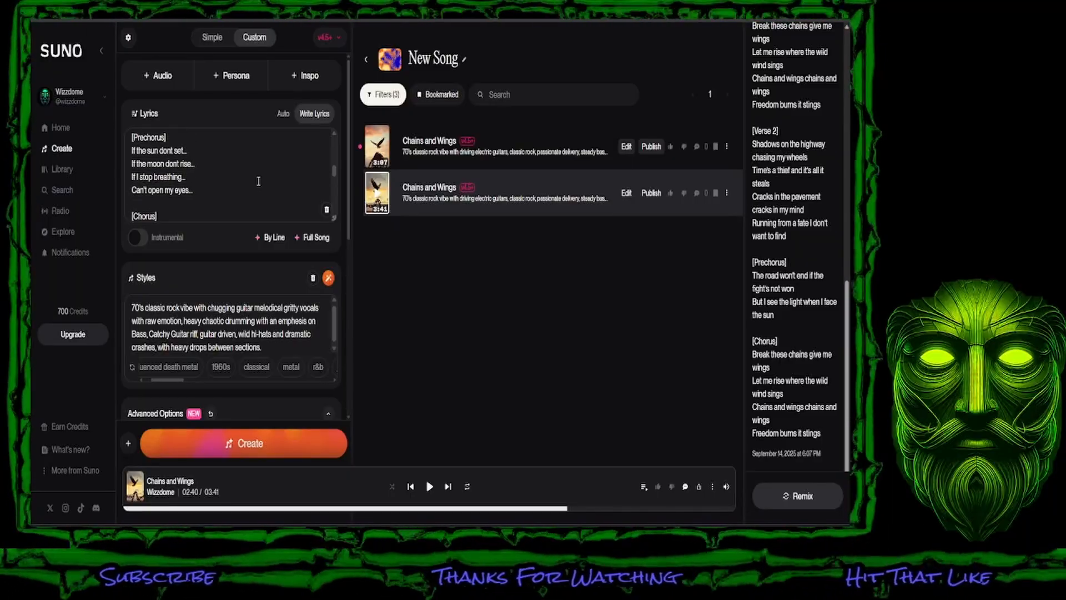
key(BackSpace)
key(BackSpace)
key(BackSpace)
key(BackSpace)
key(BackSpace)
key(BackSpace)
key(BackSpace)
key(BackSpace)
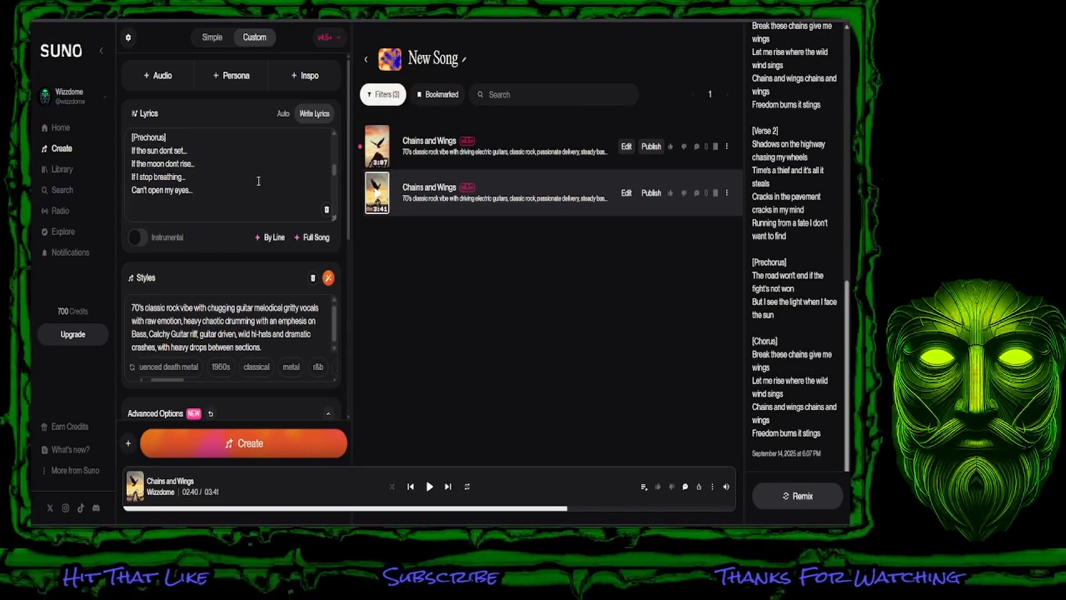
text([Dra)
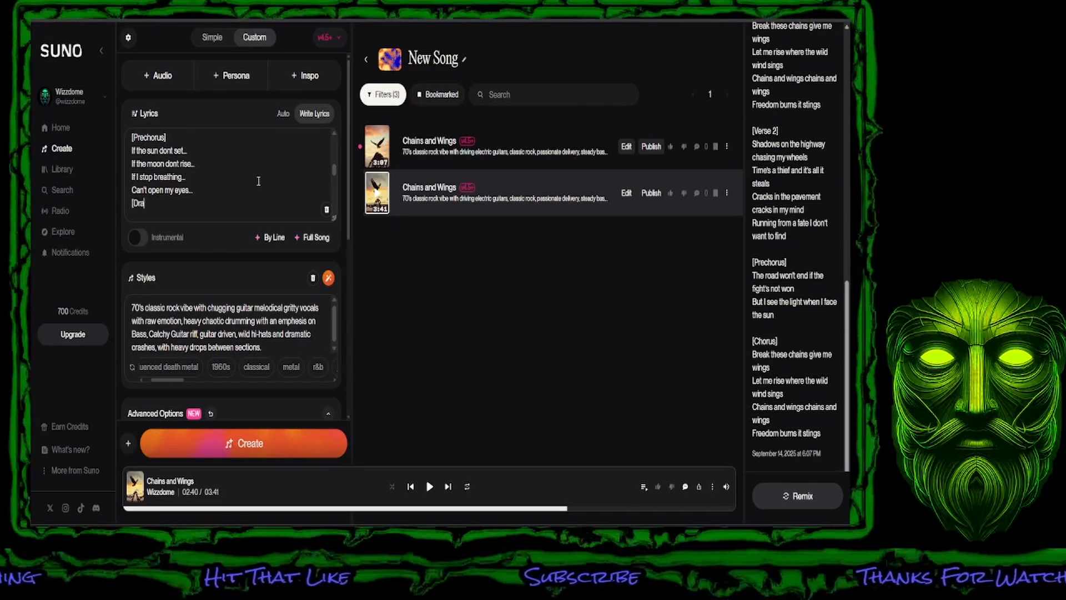
text(matic Pause)
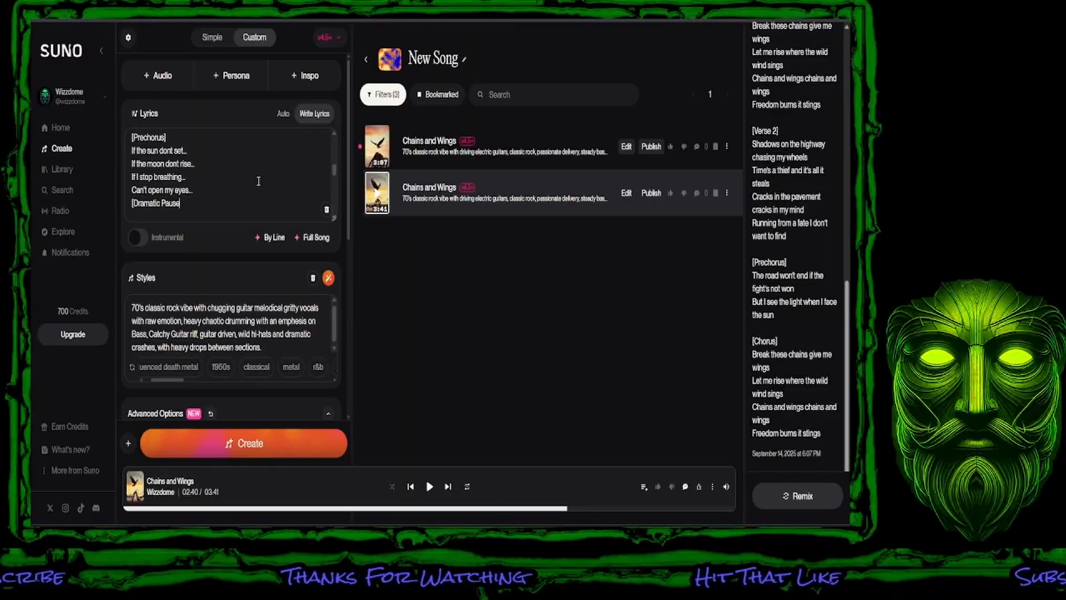
text(])
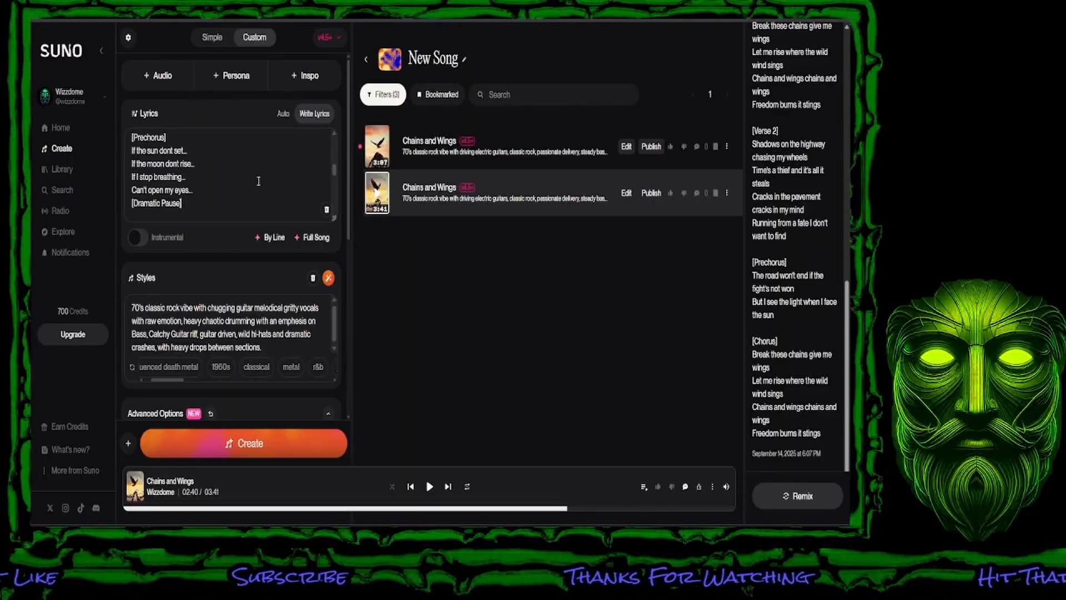
Step: Replace the first line of the first Chorus with "If I could Break These Chains"
text( [Chorus] Break these chains give me wings Let me rise where the wild wind sings Chains and wings chains and wings Freedom burns it stings )
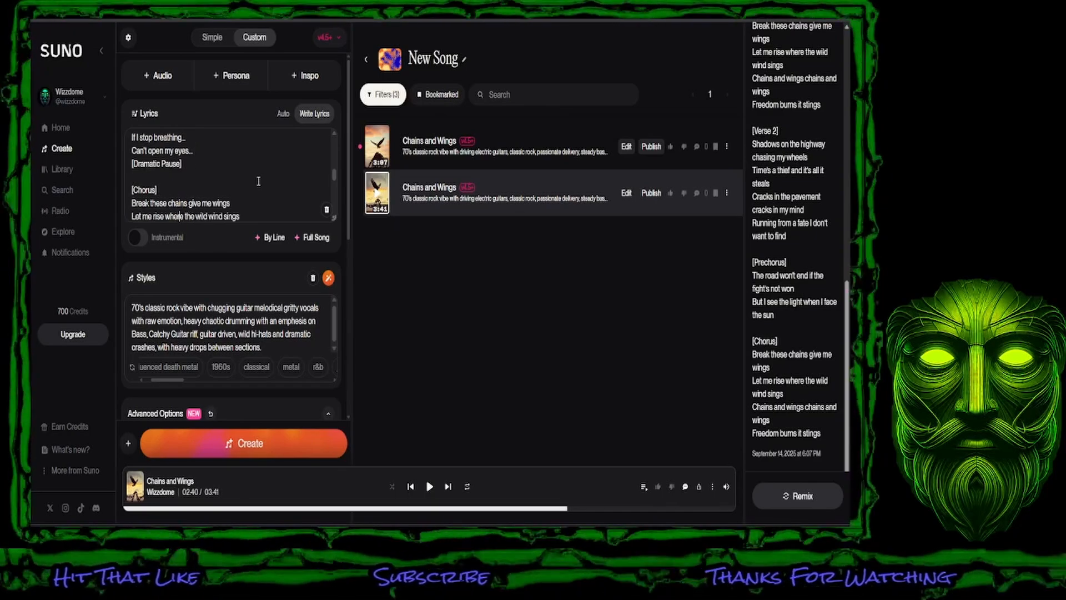
text( [Verse 2])
key(Up)
key(Up)
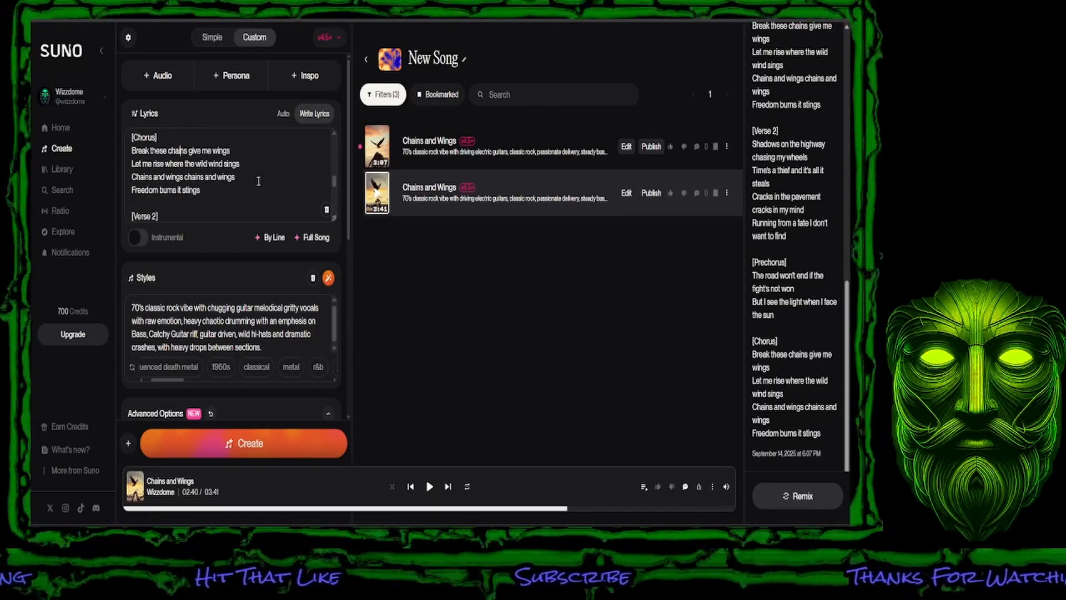
key(Up)
key(Home)
key(shift+End)
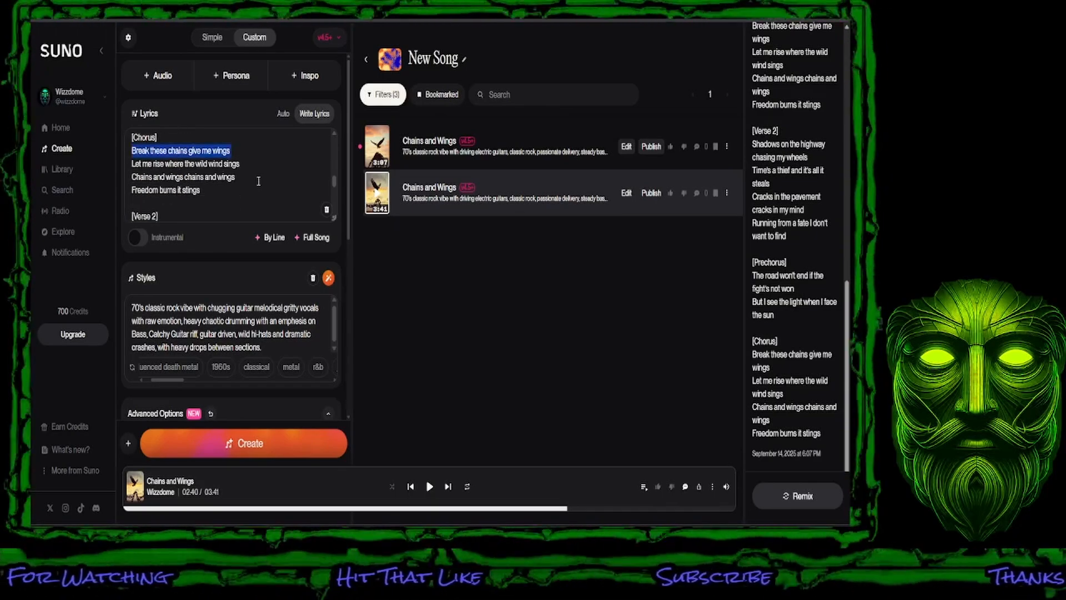
key(BackSpace)
key(Delete)
text(If I d)
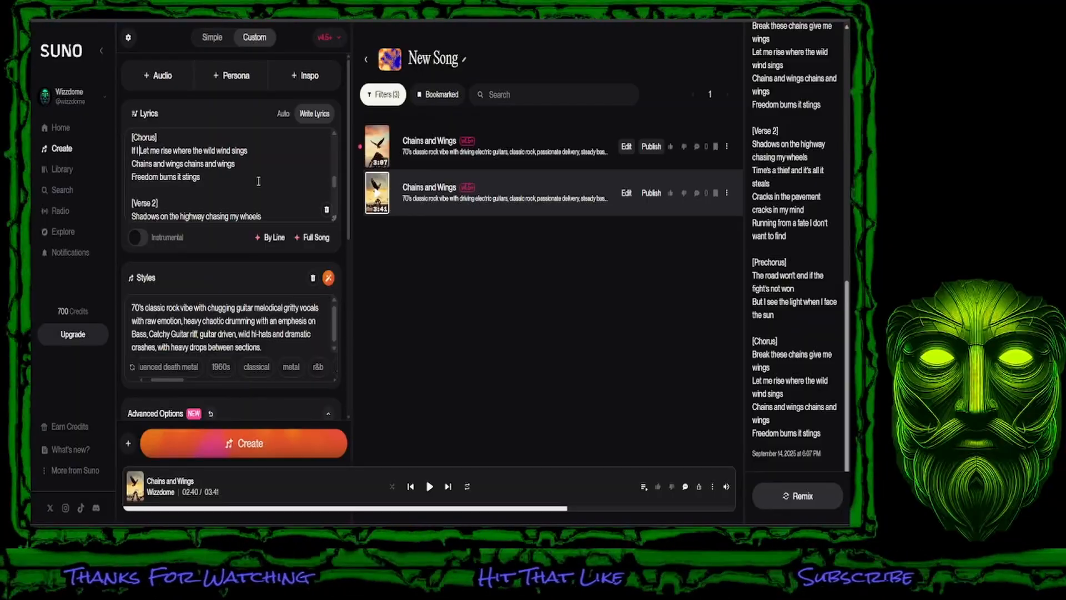
text(o)
key(Return)
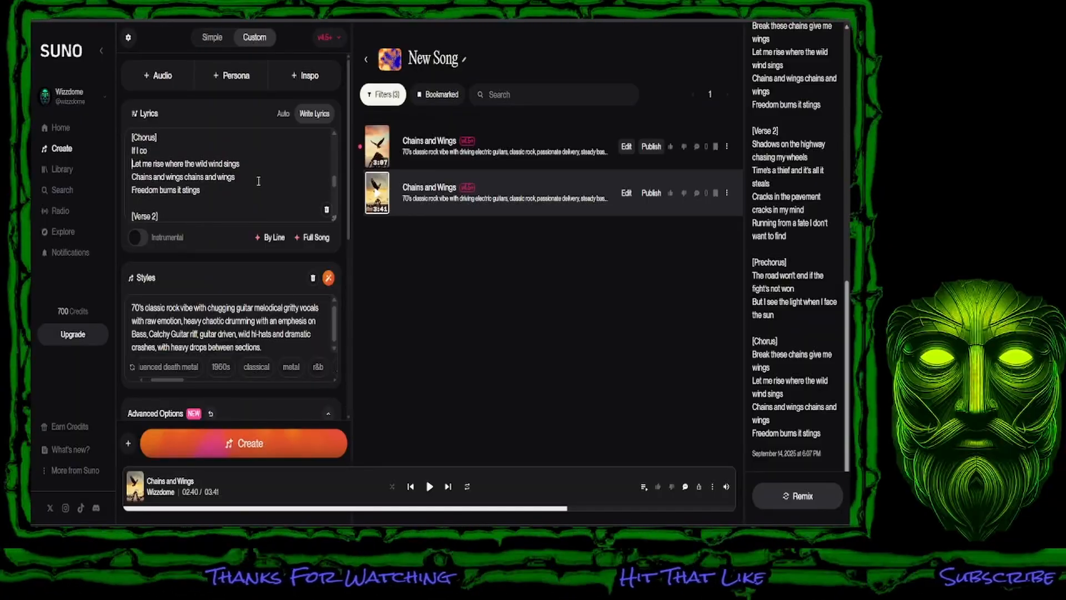
text(uld)
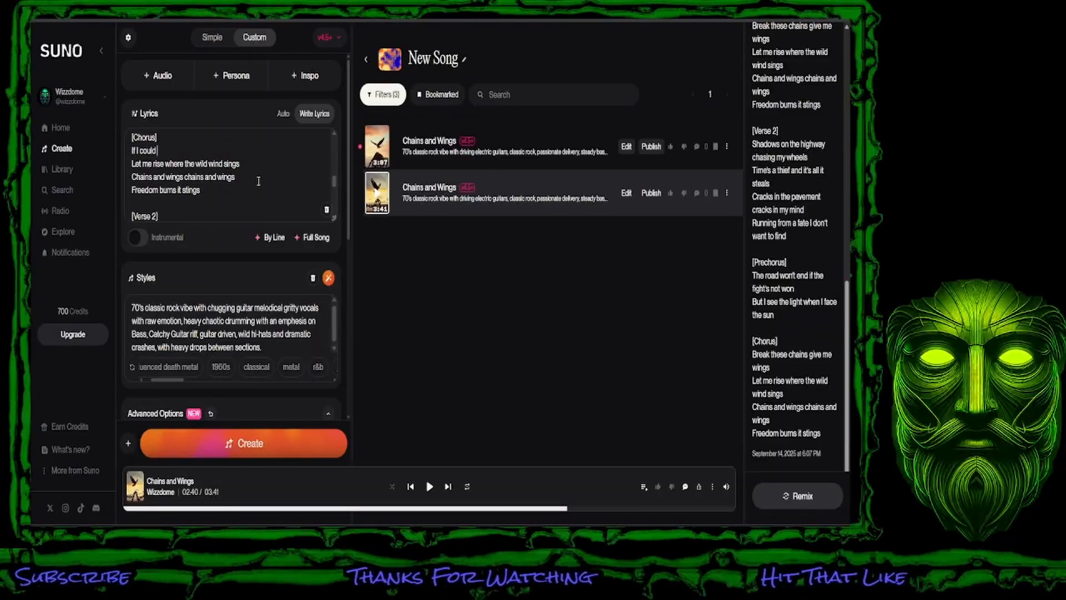
text( Break)
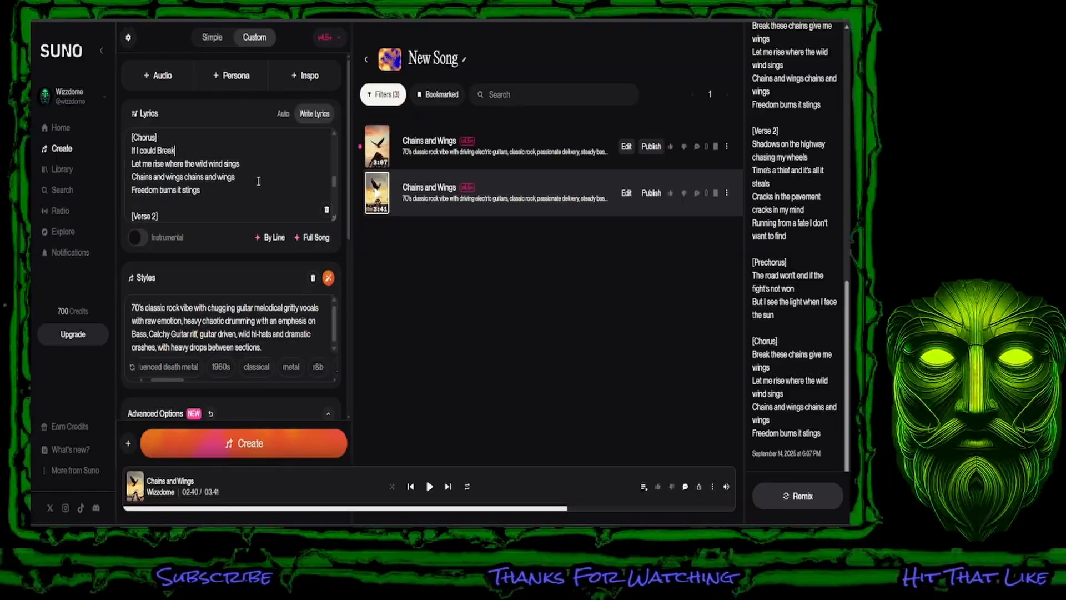
text( The)
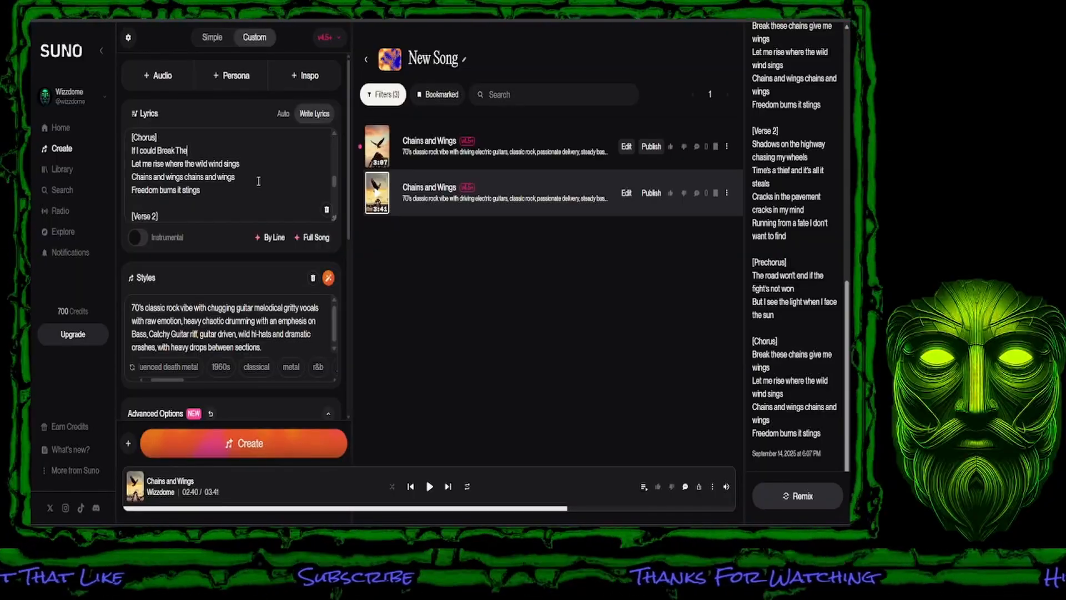
text(se Cha)
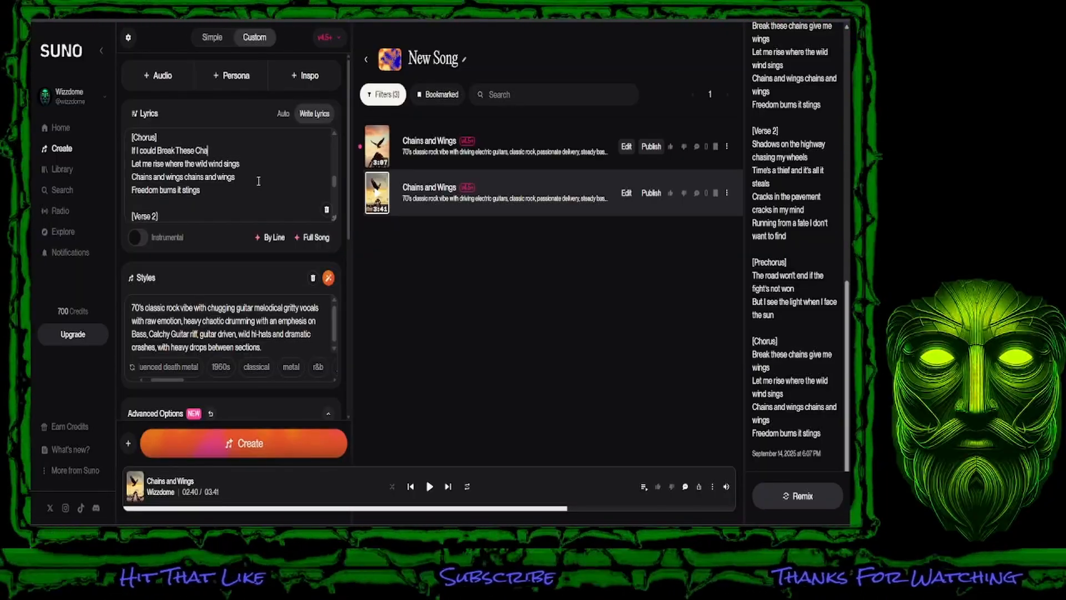
text(ins)
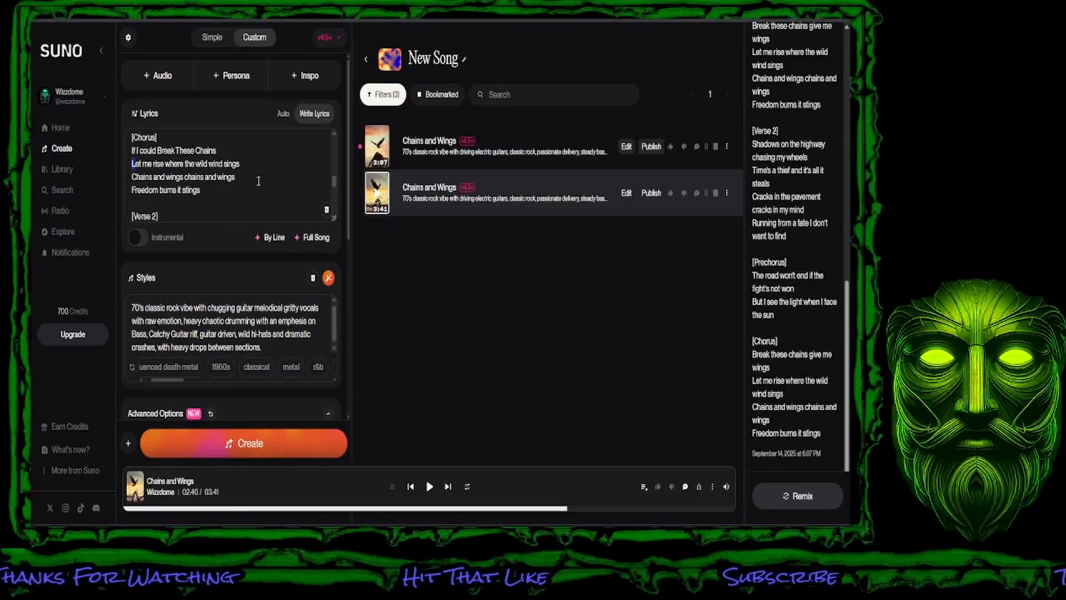
Step: Replace the second Chorus line with "If I could Just be Free"
key(shift+Right)
key(shift+Right)
key(shift+Right)
key(shift+Right)
key(shift+Right)
key(shift+Right)
key(shift+Right)
key(shift+Right)
key(shift+Right)
key(shift+Right)
key(shift+Right)
key(shift+Right)
key(shift+Right)
key(shift+Right)
key(shift+Right)
key(shift+Right)
key(shift+Right)
key(shift+Right)
key(shift+Right)
key(shift+Right)
key(shift+Right)
key(shift+Right)
key(shift+Right)
key(shift+Right)
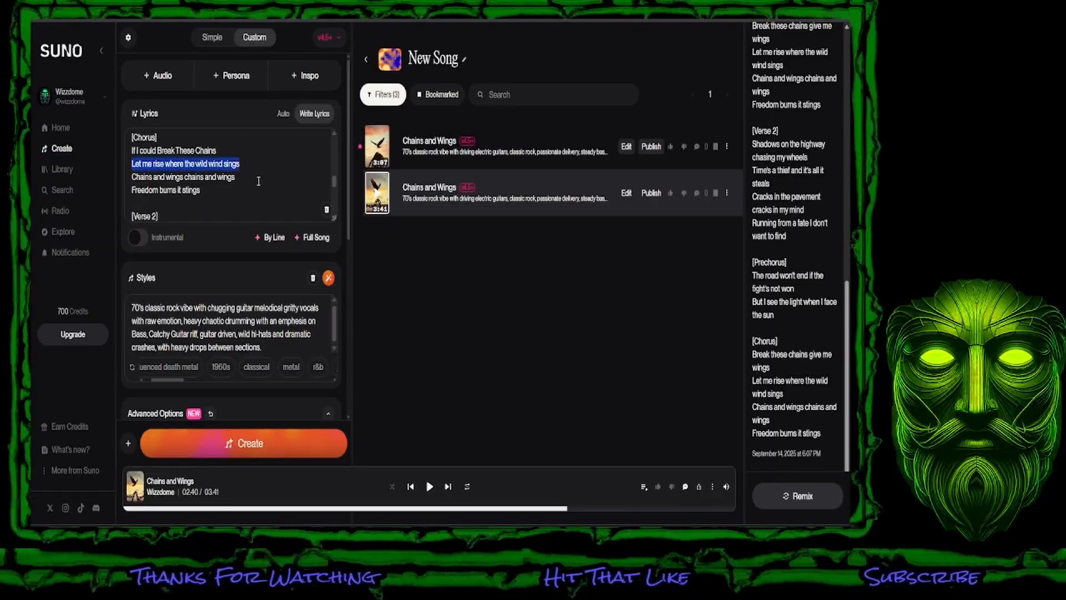
text(If)
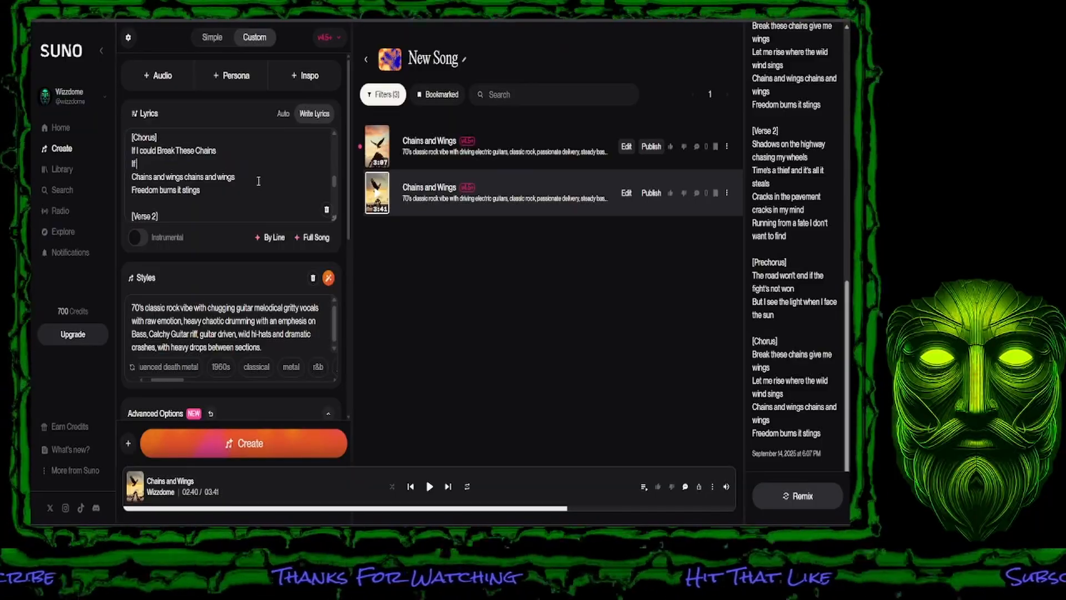
text( I could J)
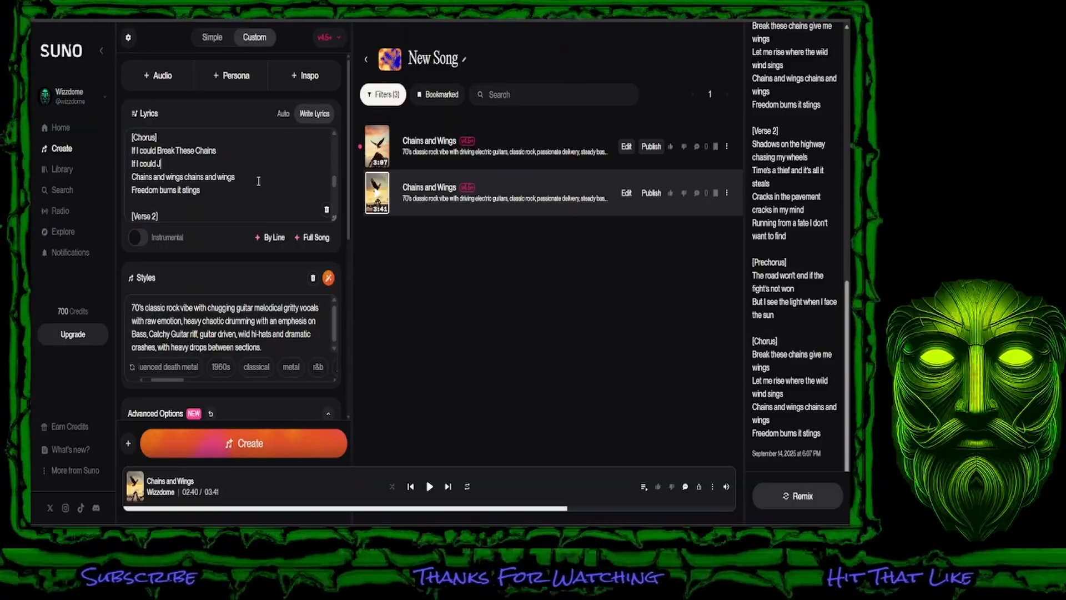
text(ust be Free)
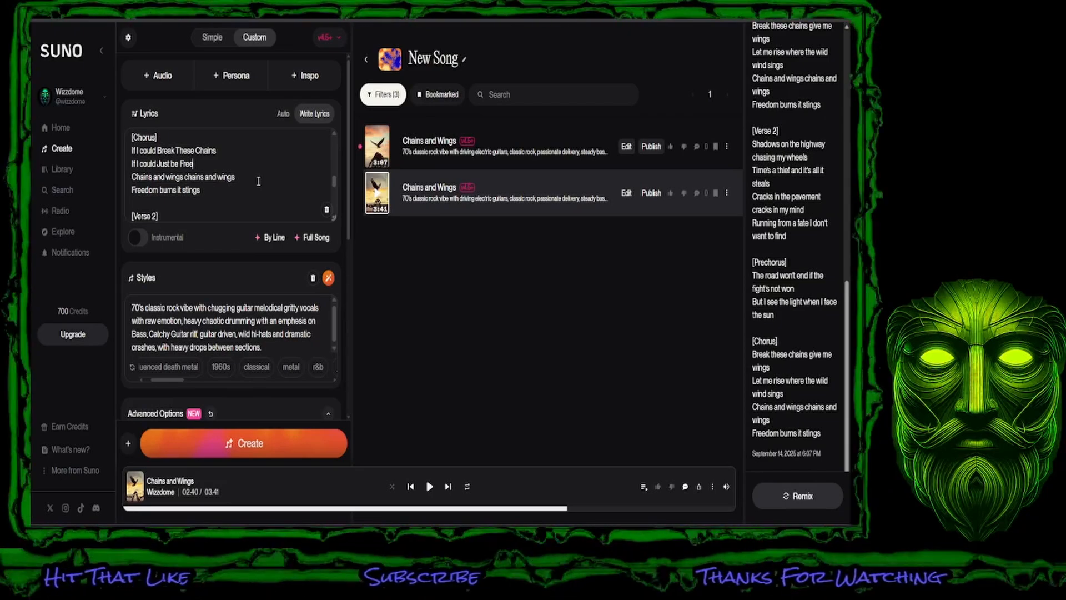
Step: Replace the third Chorus line with "If I could only believe" and add "In something other than me" on a new line below it
key(shift+Right)
key(shift+Right)
key(shift+Right)
key(shift+Right)
key(shift+Right)
key(shift+Right)
key(shift+Right)
key(shift+Right)
key(shift+Right)
key(shift+Right)
key(shift+Right)
key(shift+Right)
key(shift+Right)
key(shift+Right)
key(shift+Right)
key(shift+Right)
key(shift+Right)
key(shift+Right)
key(shift+Right)
key(shift+Right)
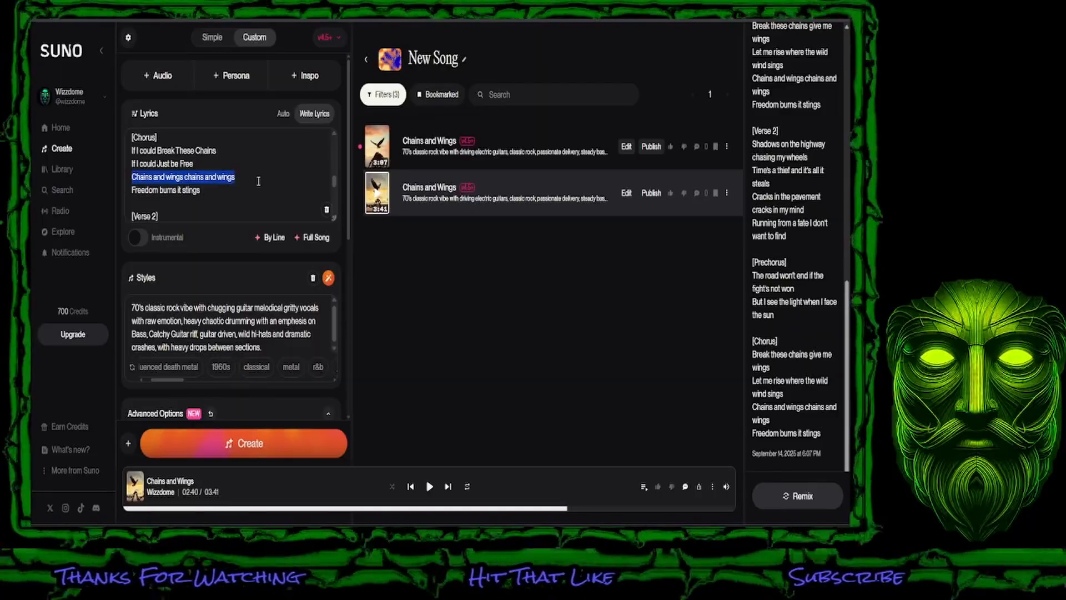
text(If I)
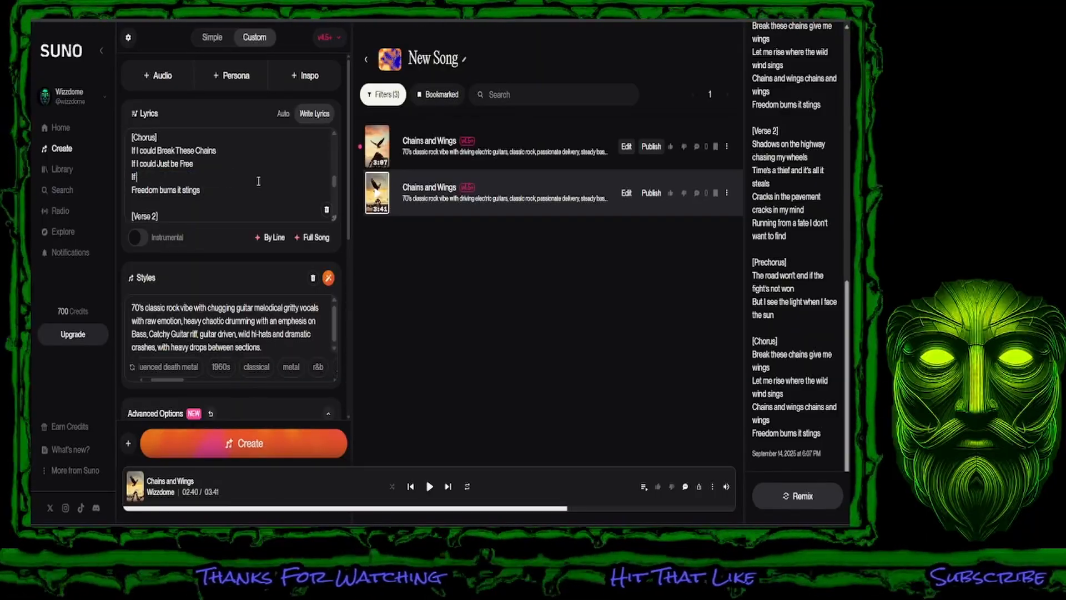
text( could)
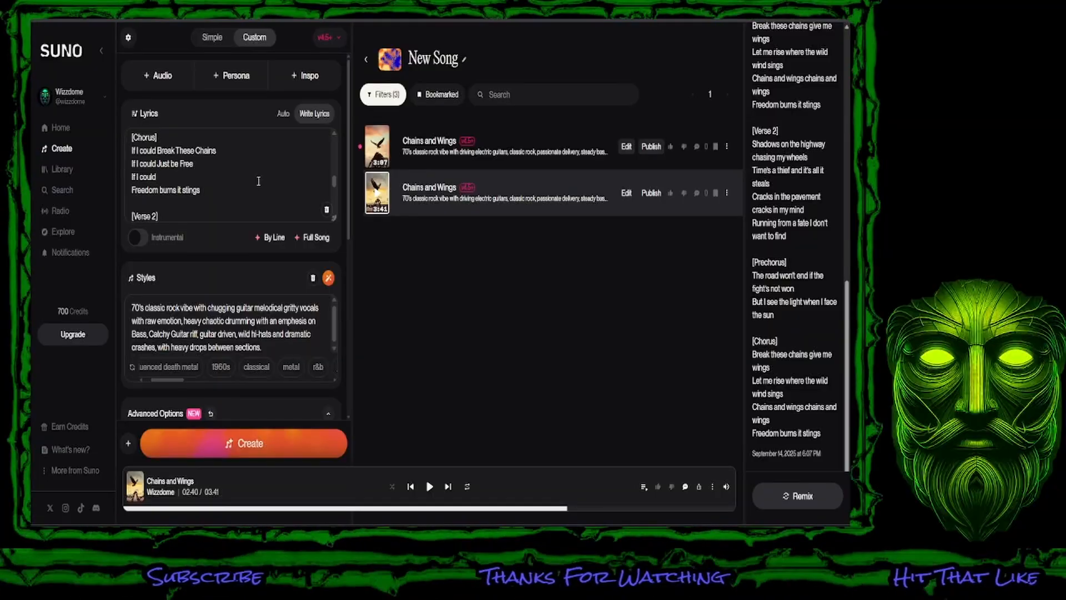
text( only believe in)
key(BackSpace)
key(BackSpace)
key(BackSpace)
key(Return)
text(In something other than me)
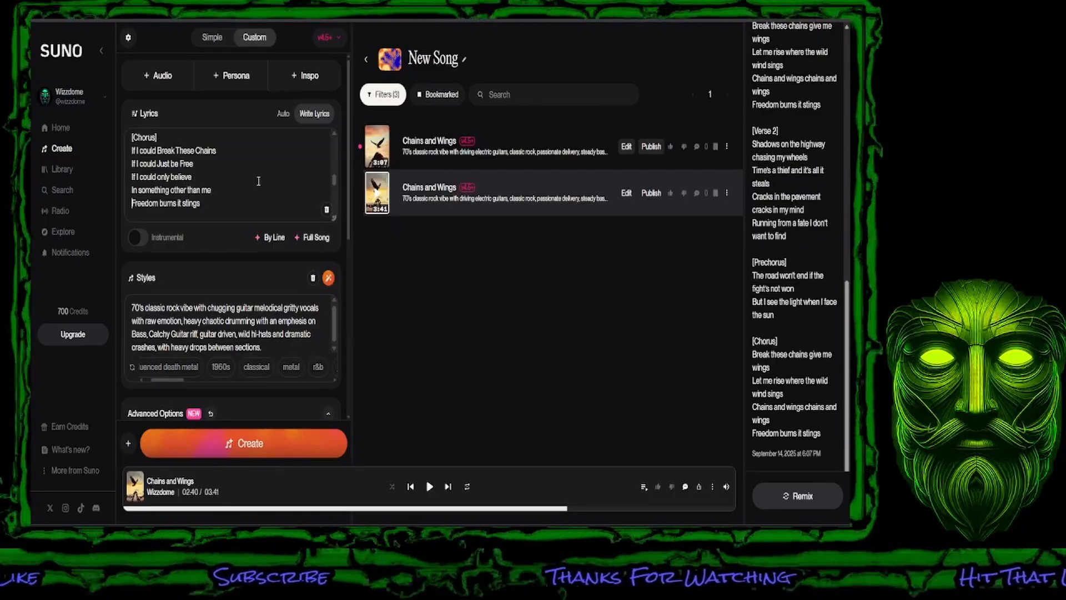
Step: Replace the Chorus line "Freedom burns it stings" with "Then Maybe I, Maybe I"
key(shift+Right)
key(shift+Right)
key(shift+Right)
key(shift+Right)
key(shift+Right)
key(shift+Right)
key(shift+Right)
key(shift+Right)
key(shift+Right)
key(shift+Right)
key(shift+Right)
key(shift+Right)
key(shift+Right)
key(shift+Right)
key(shift+Right)
key(shift+Right)
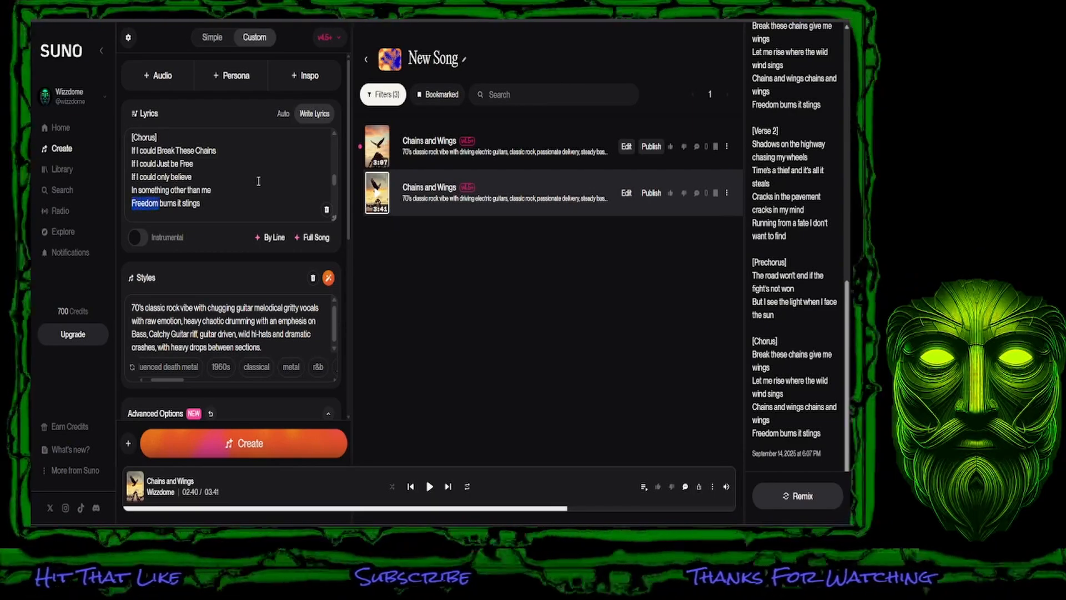
key(shift+Right)
key(shift+Right)
key(shift+Right)
key(shift+Right)
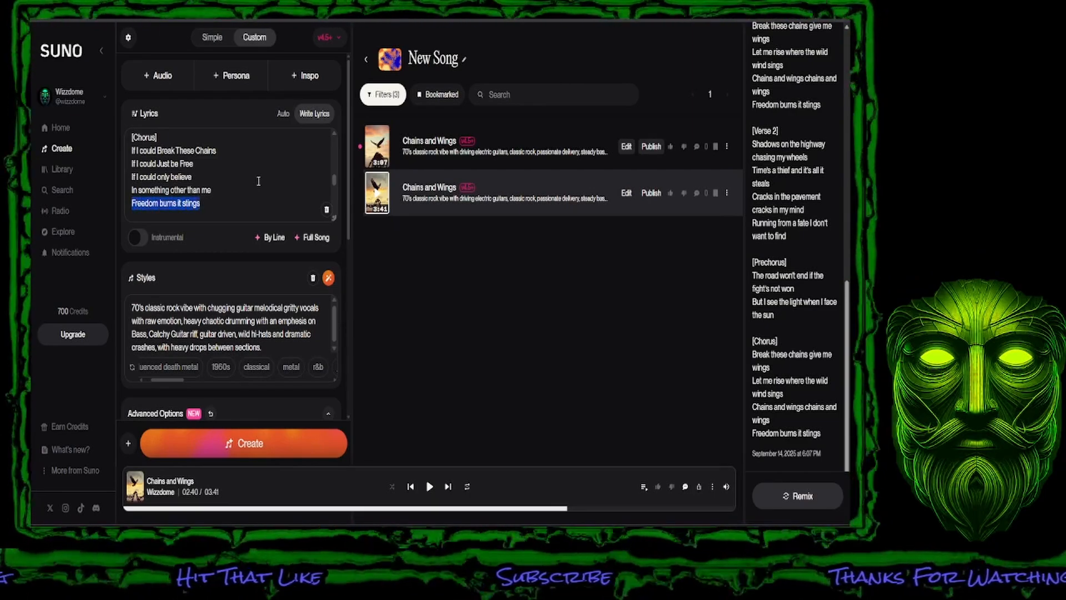
text(The)
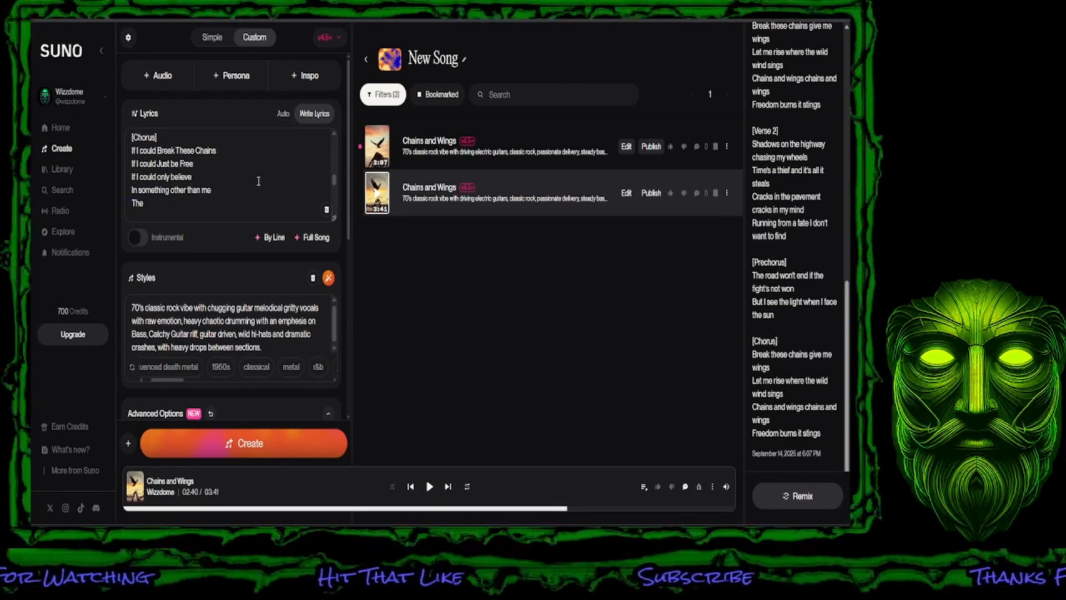
text(n Maybe I, Maybe I )
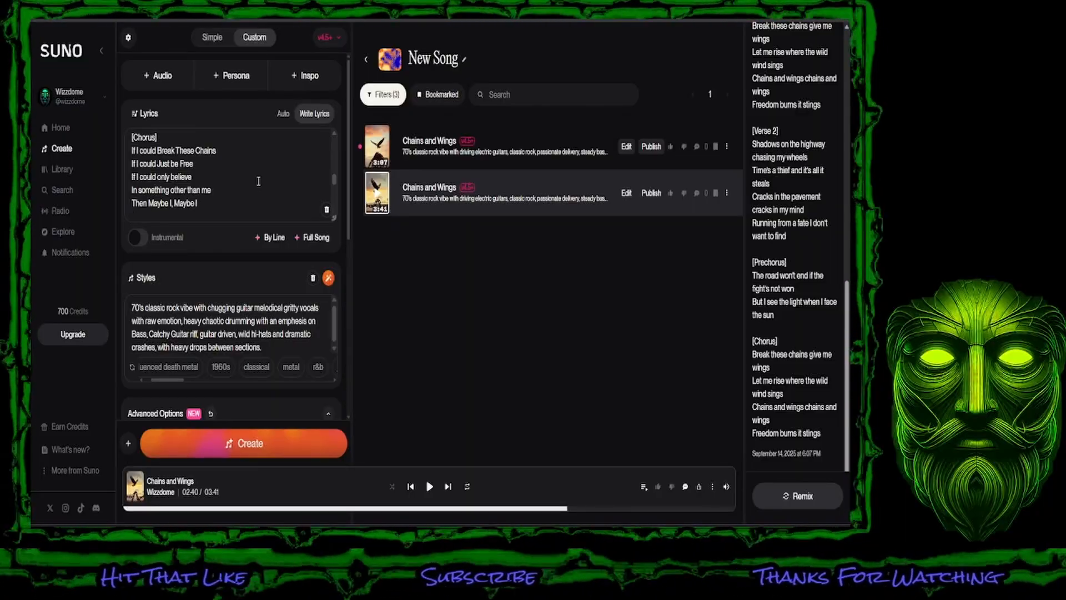
Step: Add the closing Chorus line "Could spread my wings and fly..." and end the "Maybe I" line above it with an ellipsis
text(Could )
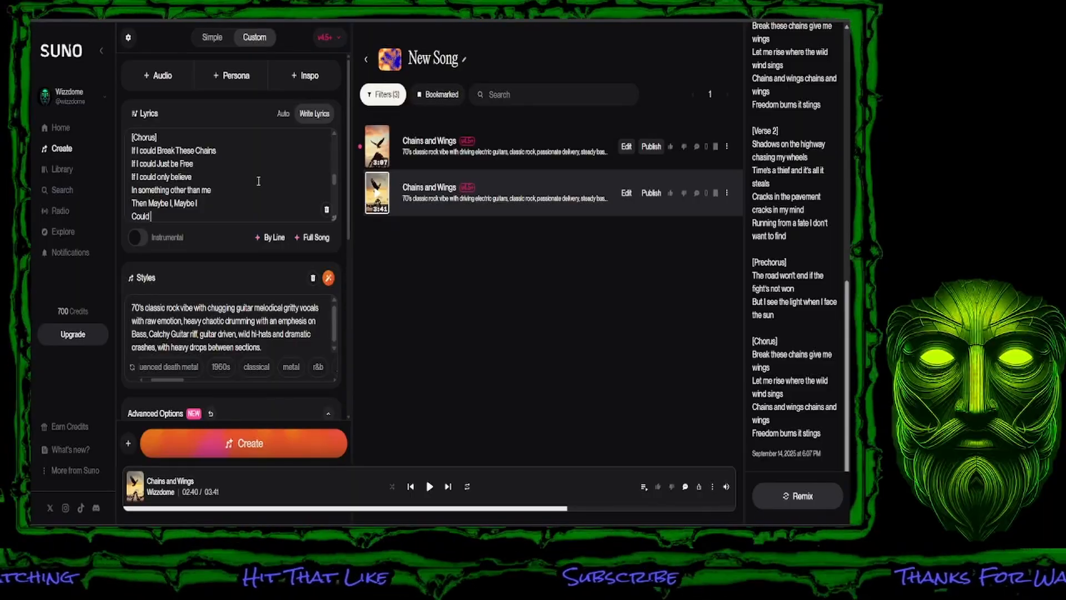
text(spread my)
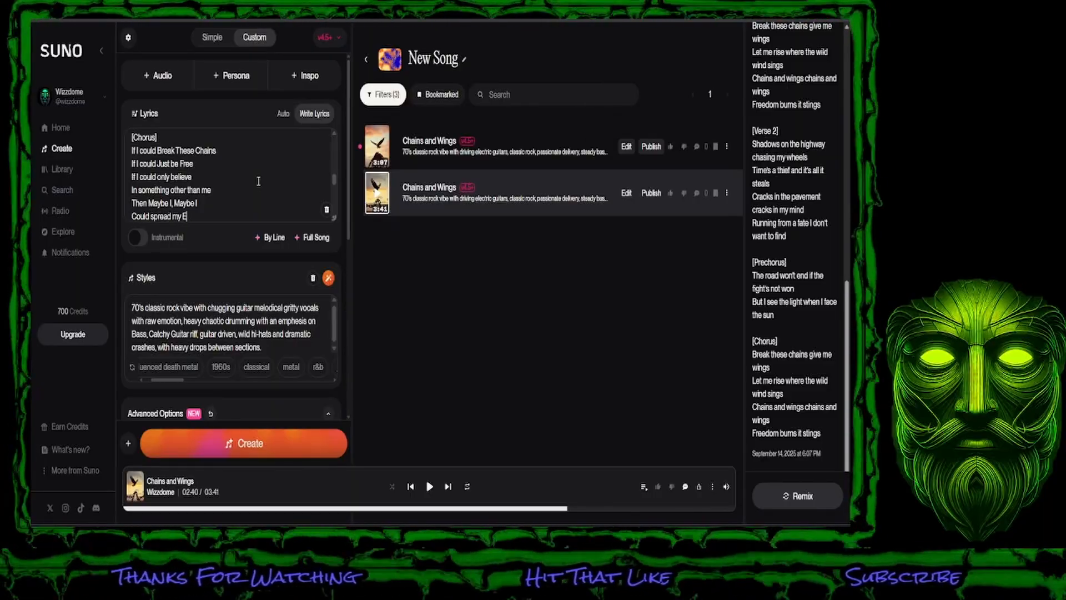
text( wi)
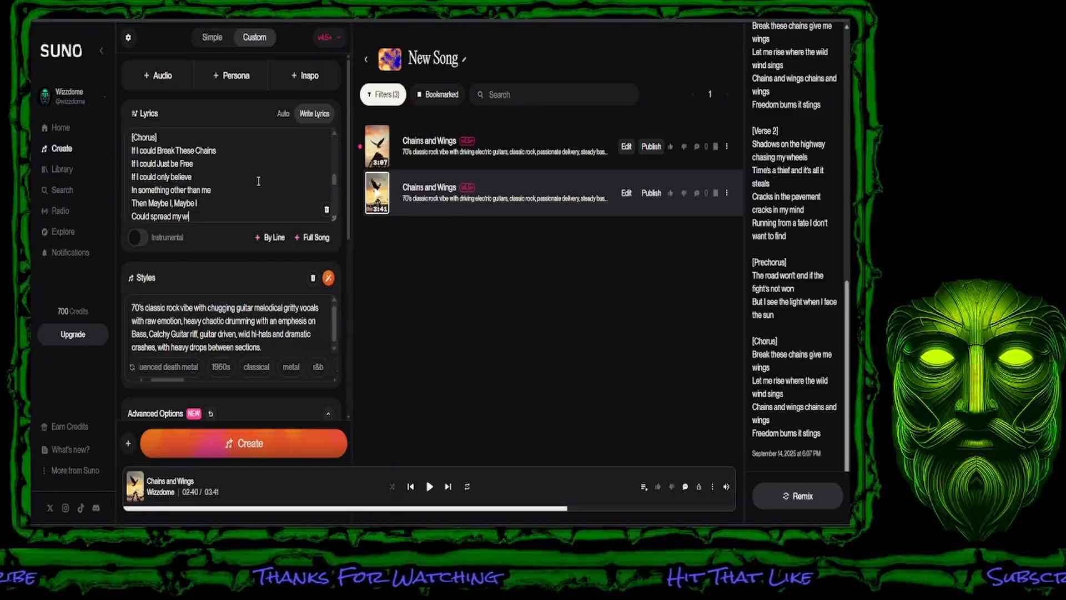
text(ngs and fly)
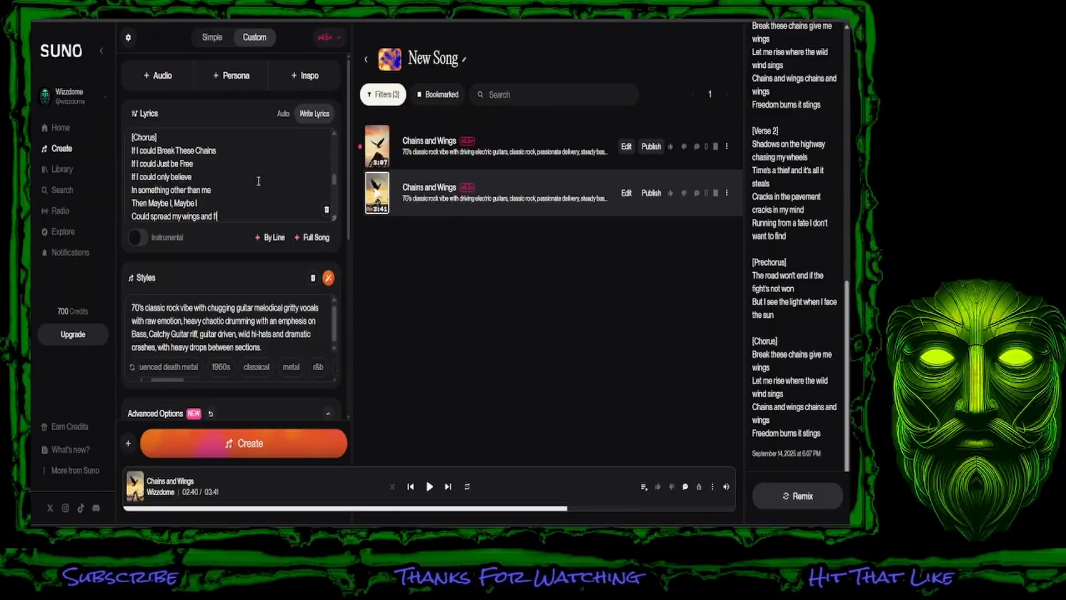
text(..)
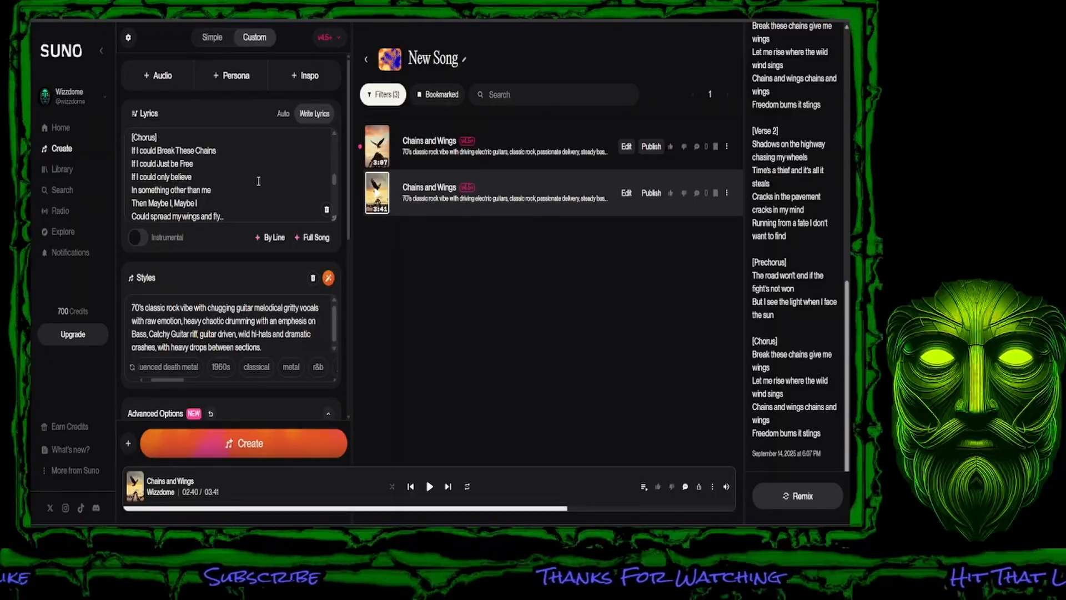
text(.  [Verse 2] Shadows on the highway chasing my wheels)
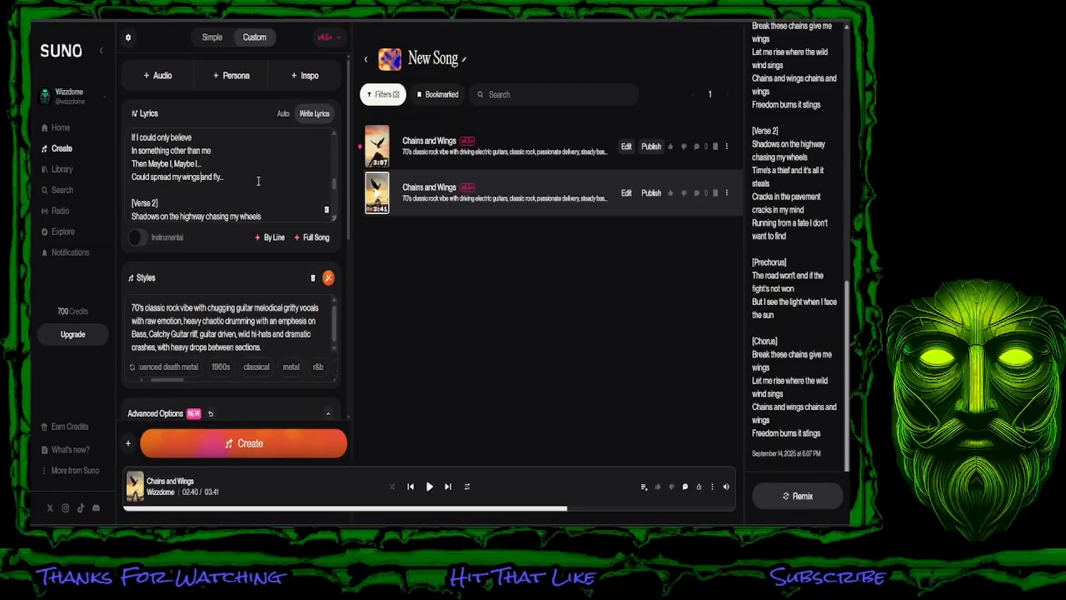
Step: End each of the first four Chorus lines with an ellipsis
key(Up)
key(Up)
key(Up)
key(Up)
key(Up)
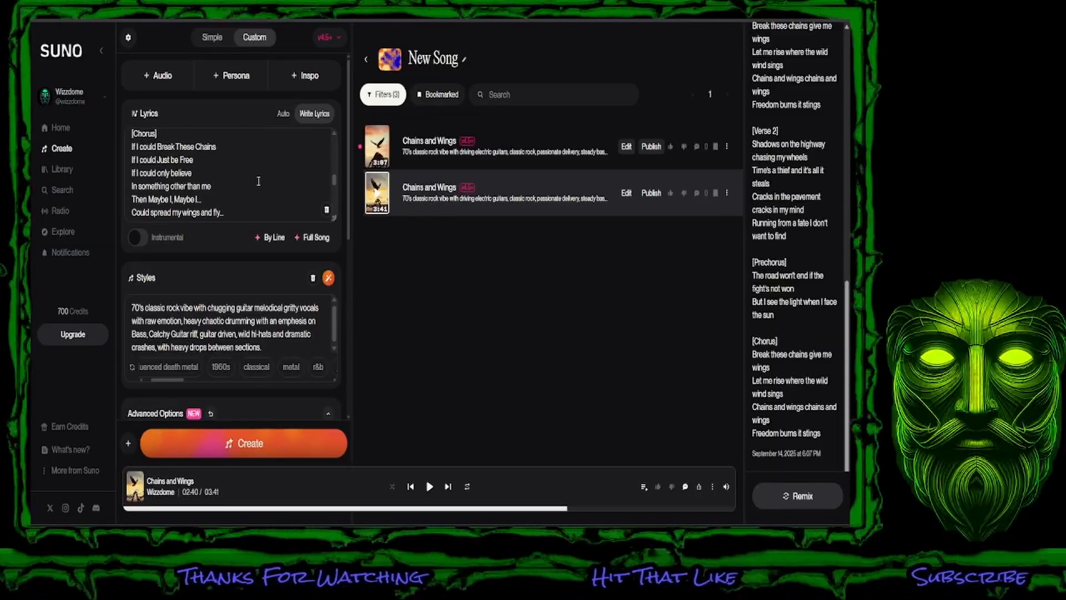
key(Right)
key(Right)
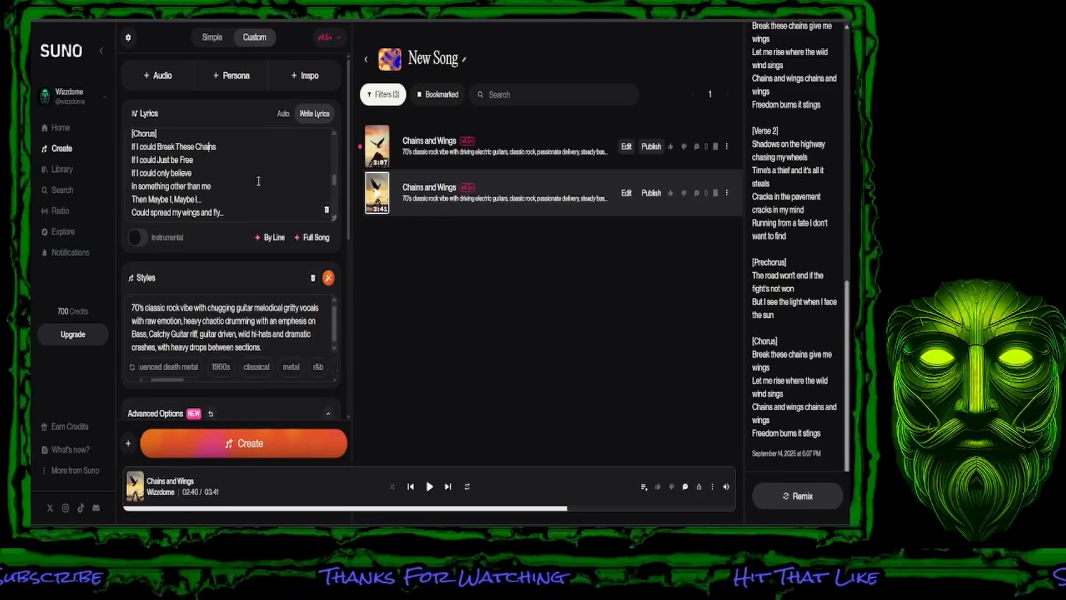
text(.)
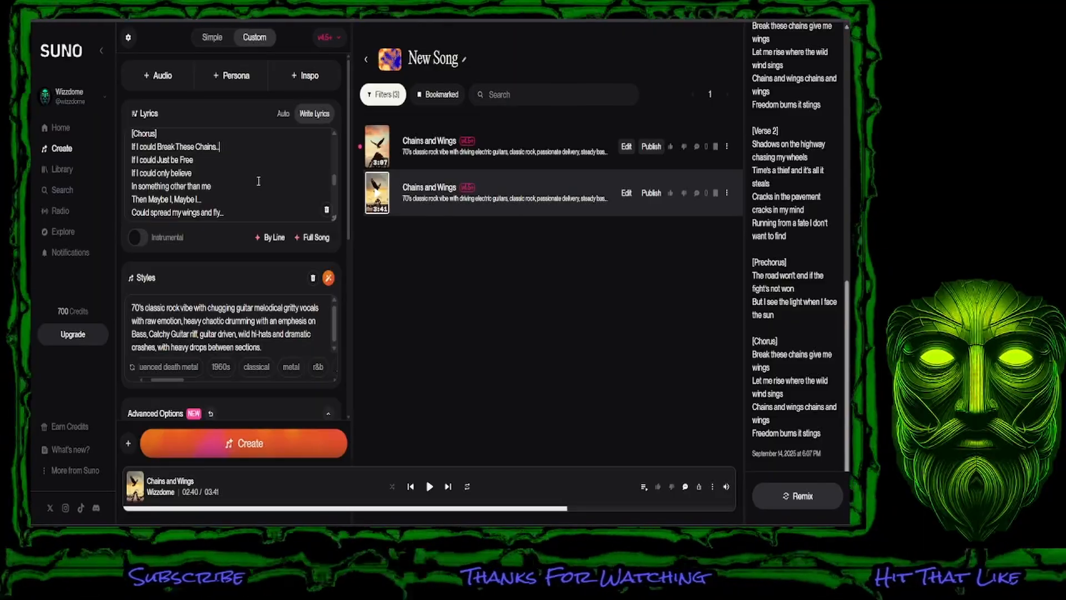
text(....)
key(Right)
key(Right)
key(Right)
key(Right)
key(Right)
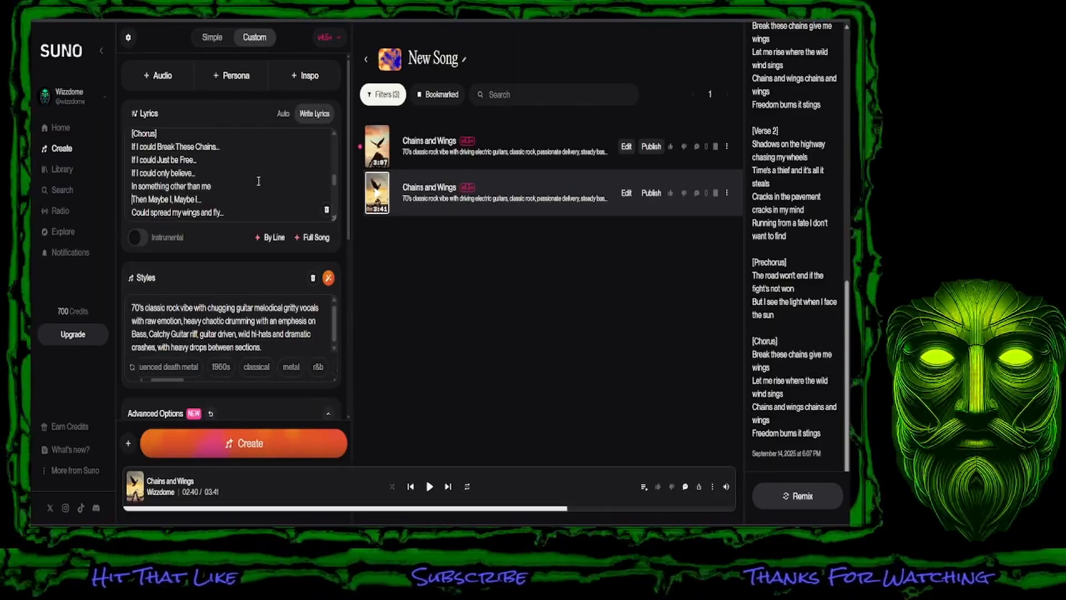
text(..)
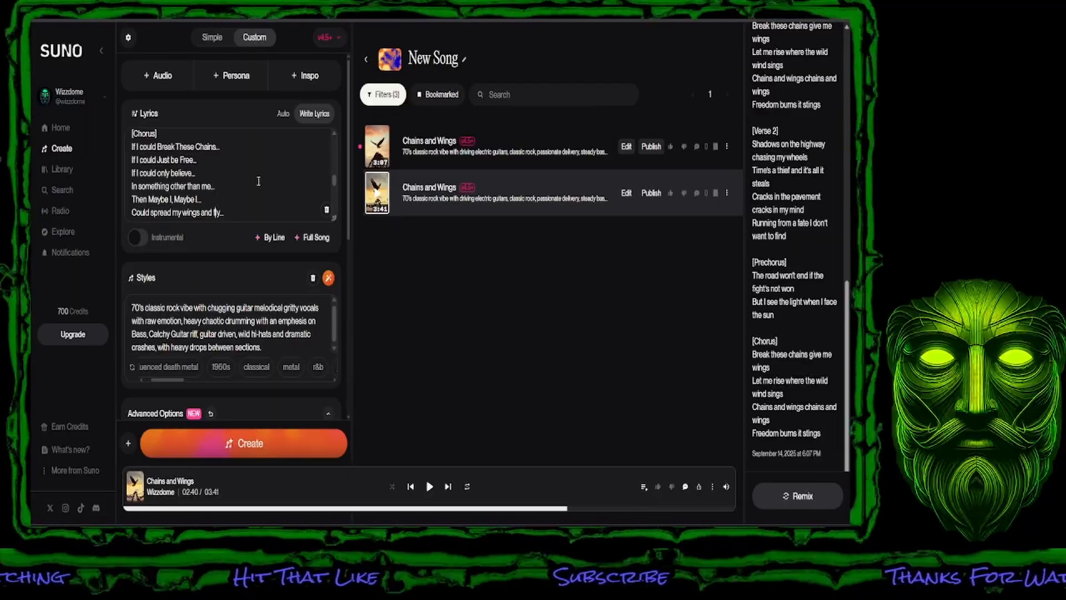
Step: Delete the four original lyric lines under [Verse 2], keeping the section heading and an empty line above [Prechorus]
key(Down)
key(Down)
key(Down)
key(Down)
key(Down)
key(Down)
key(Down)
key(Down)
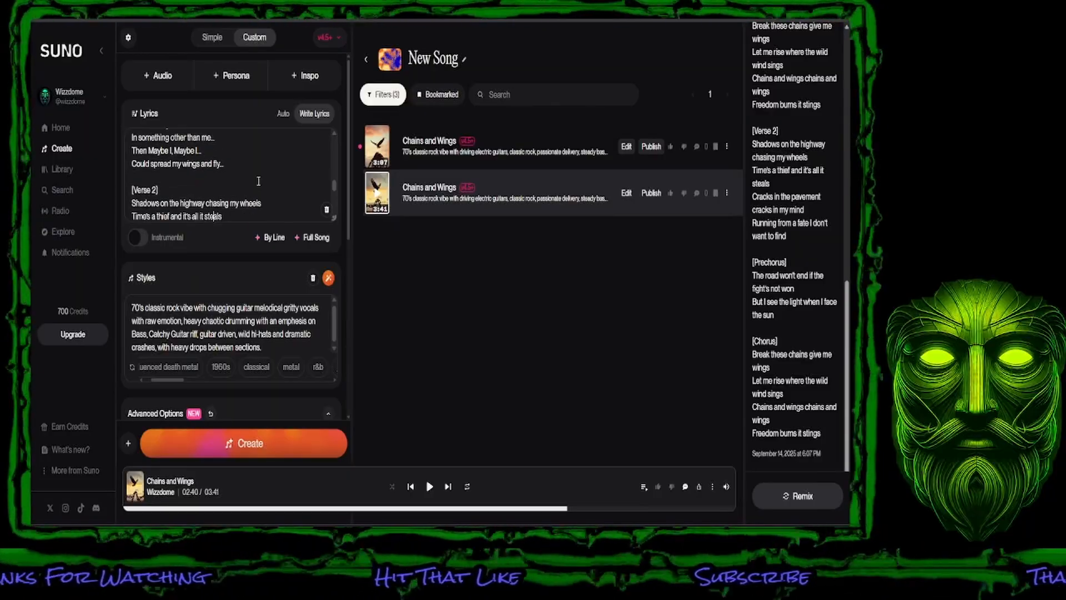
key(Up)
key(Up)
key(Up)
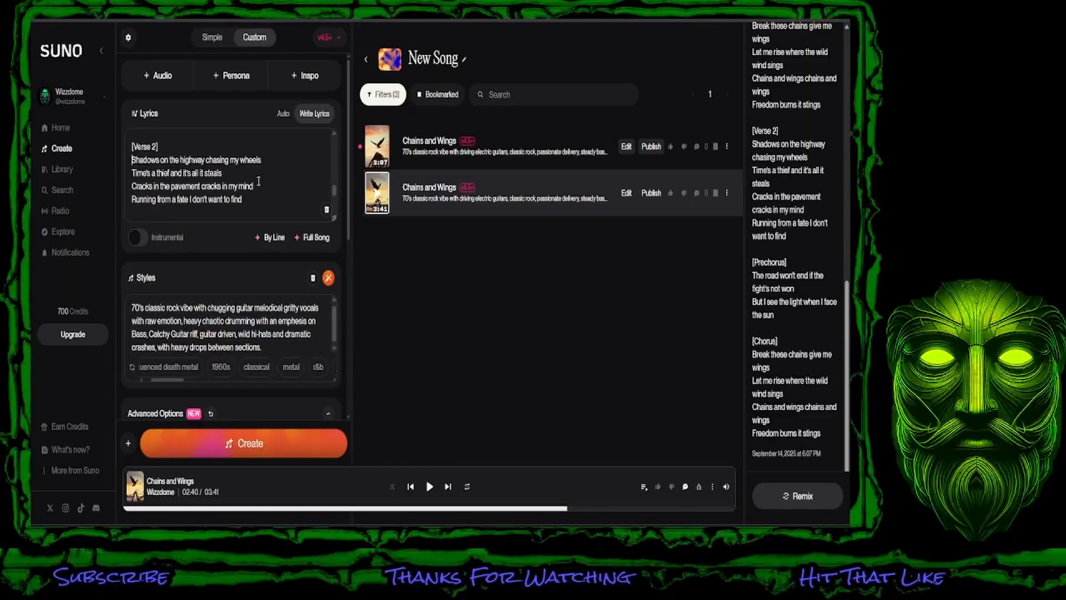
key(shift+Down)
key(shift+Down)
key(shift+Down)
key(shift+Down)
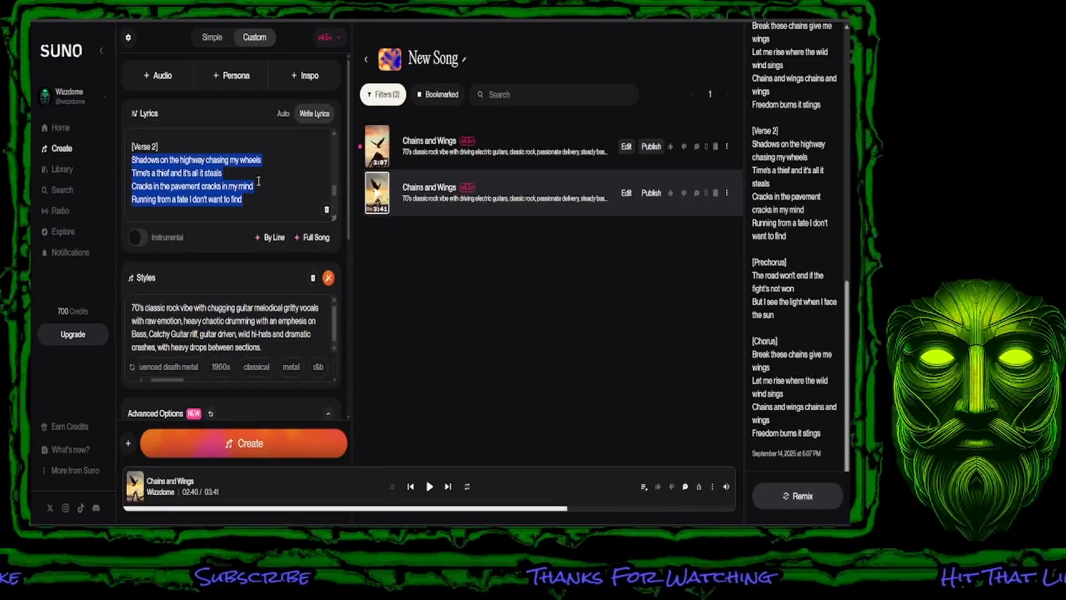
key(BackSpace)
key(Return)
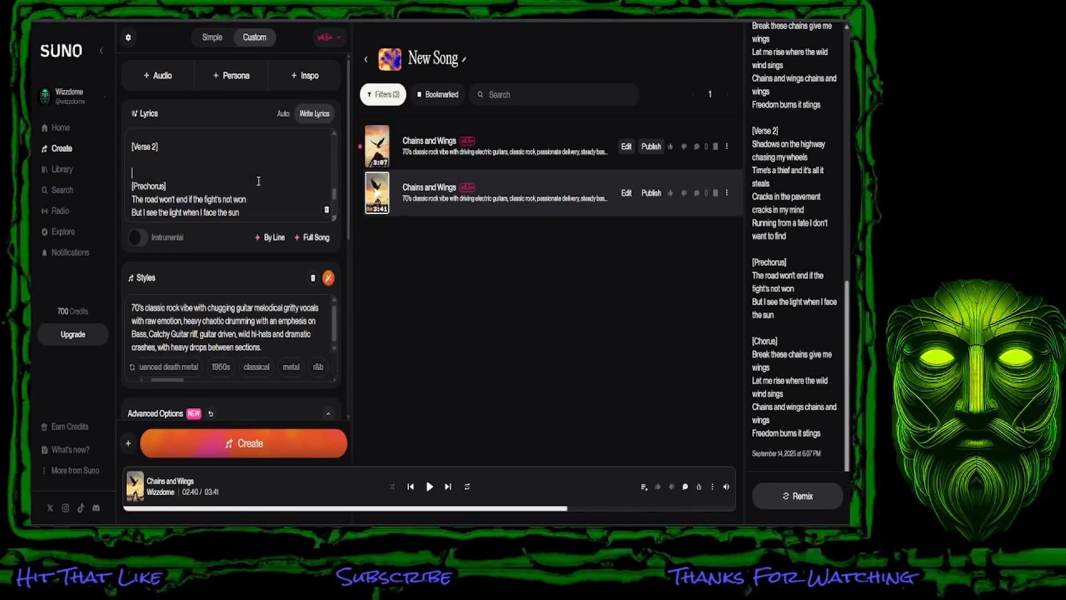
Step: Write the opening Verse 2 lyrics on two lines: "Shadows grow long" and "as the night draws near"
text(Shade)
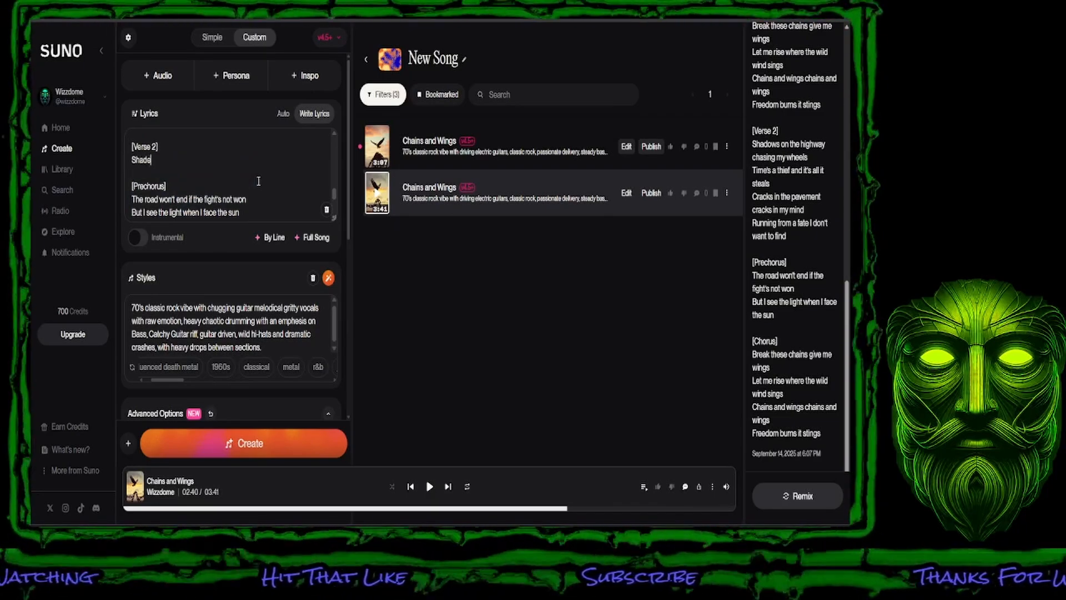
key(BackSpace)
text(o)
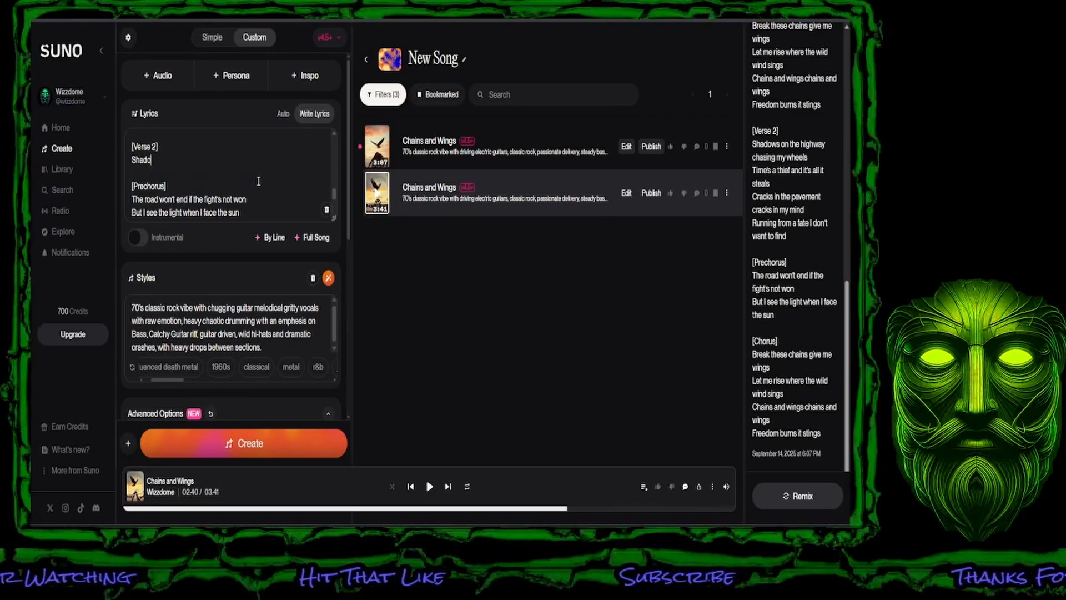
text(ws grow long)
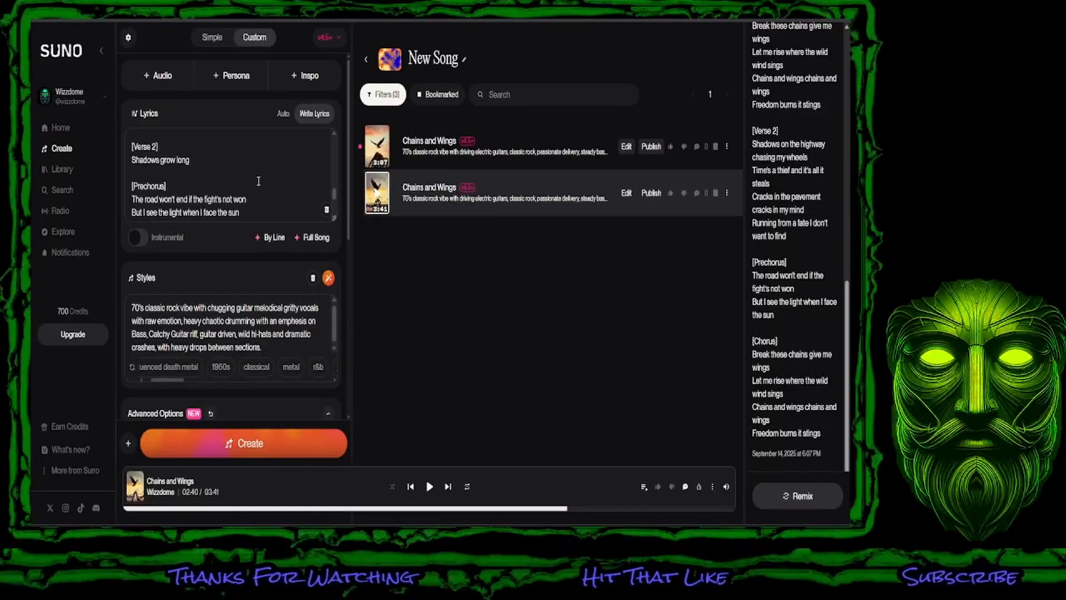
text( a)
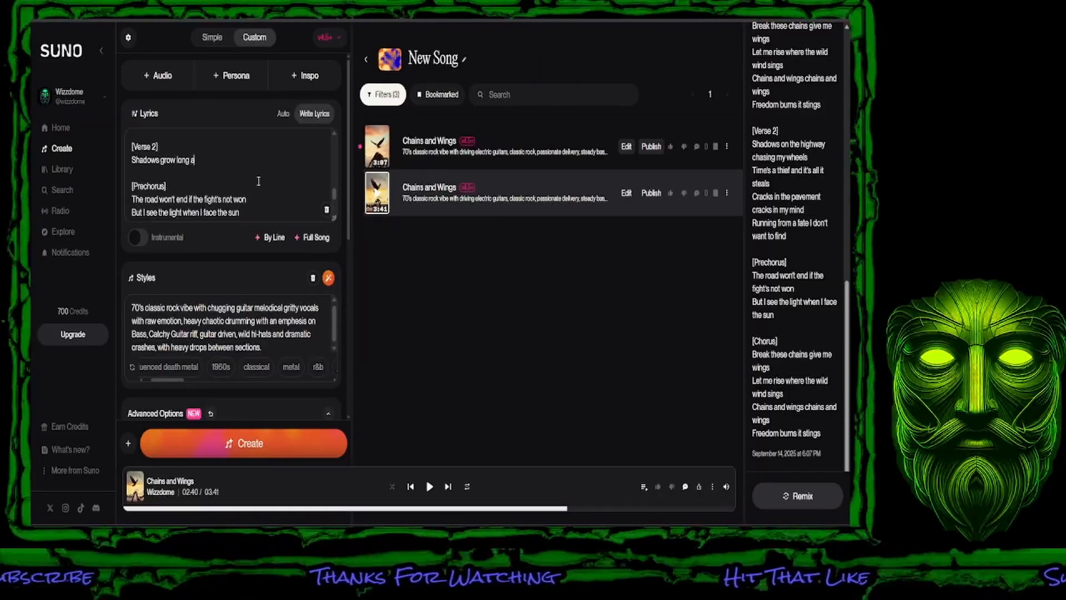
text(s the nigh)
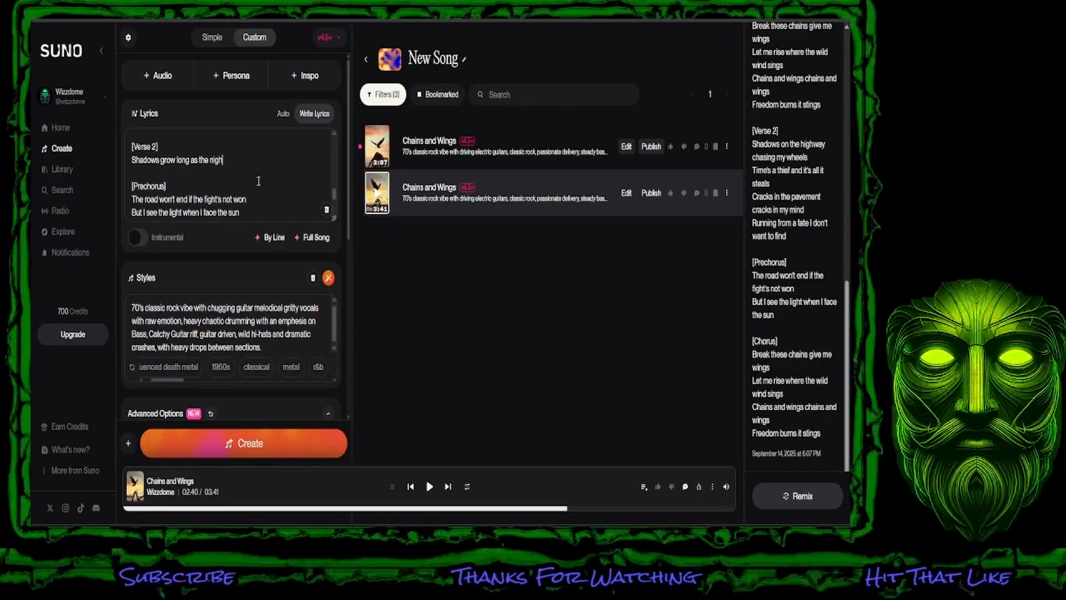
key(BackSpace)
key(BackSpace)
key(BackSpace)
key(BackSpace)
key(BackSpace)
key(BackSpace)
key(BackSpace)
key(BackSpace)
key(BackSpace)
key(BackSpace)
key(BackSpace)
key(BackSpace)
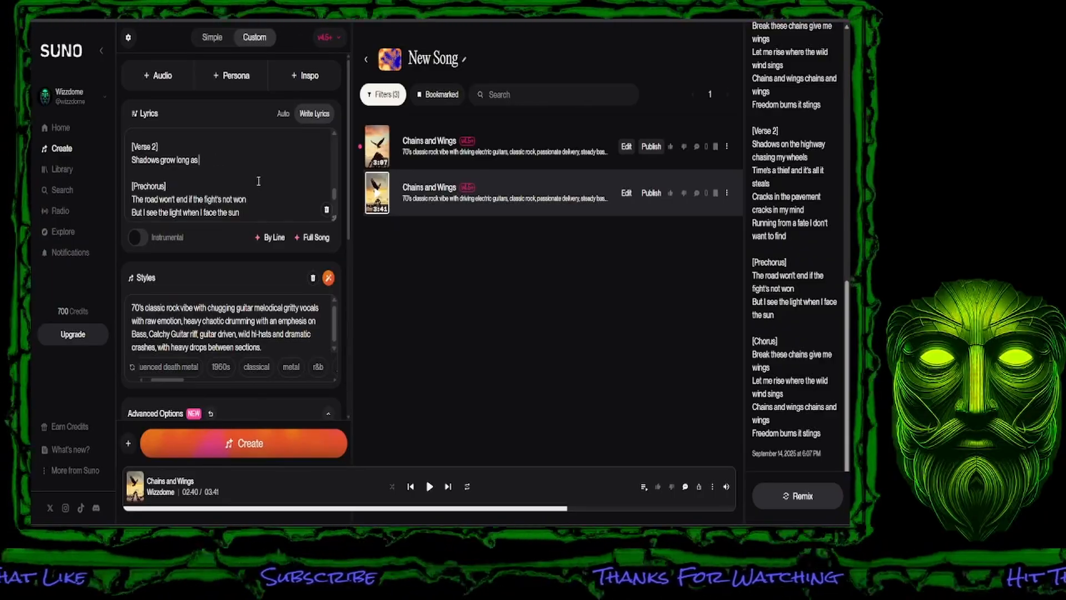
key(Return)
text(as the night )
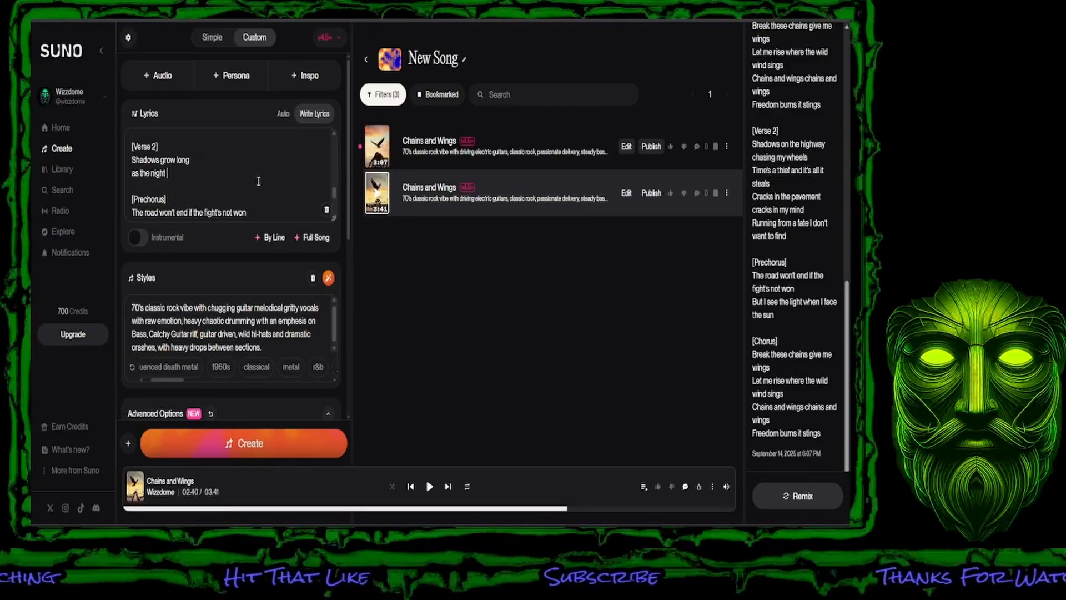
text(draws near)
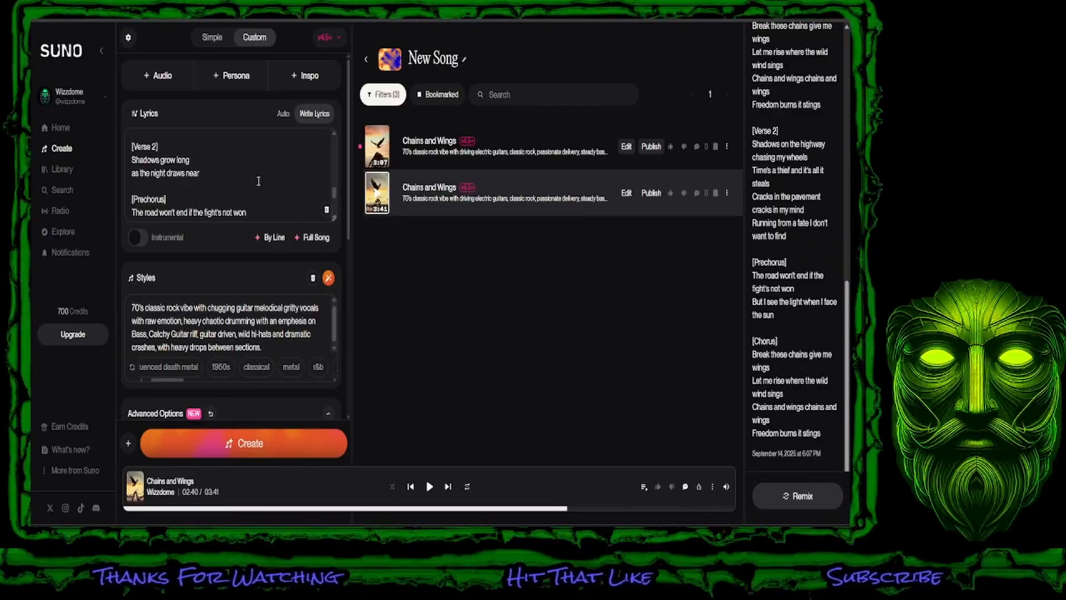
Step: Add the Verse 2 lines "The day it escapes" and "and it just leaves me here" below the opening pair
key(Return)
text(the d)
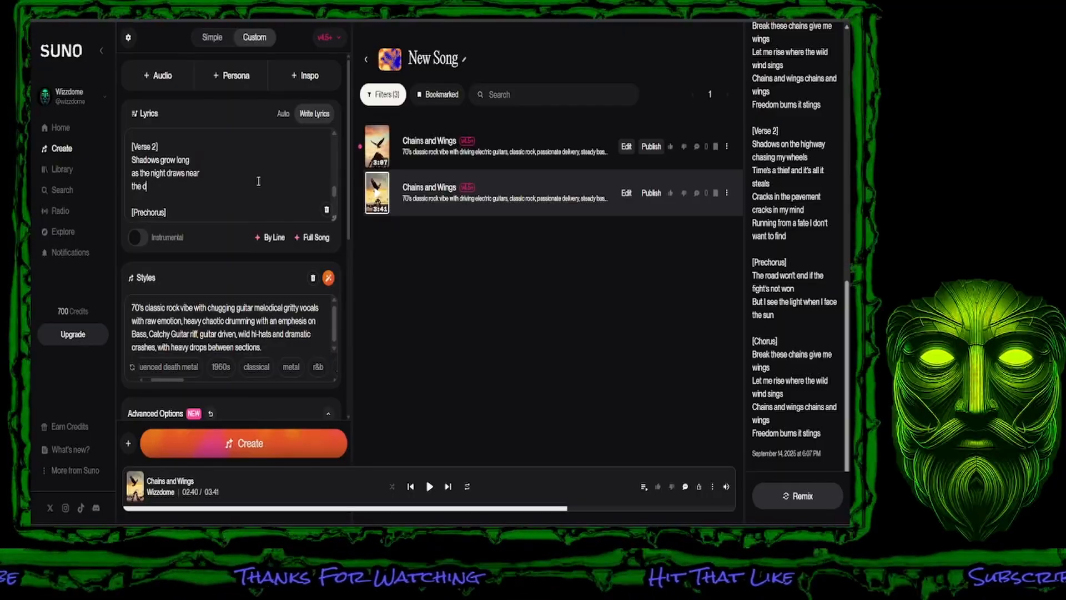
key(BackSpace)
key(BackSpace)
key(BackSpace)
key(BackSpace)
key(BackSpace)
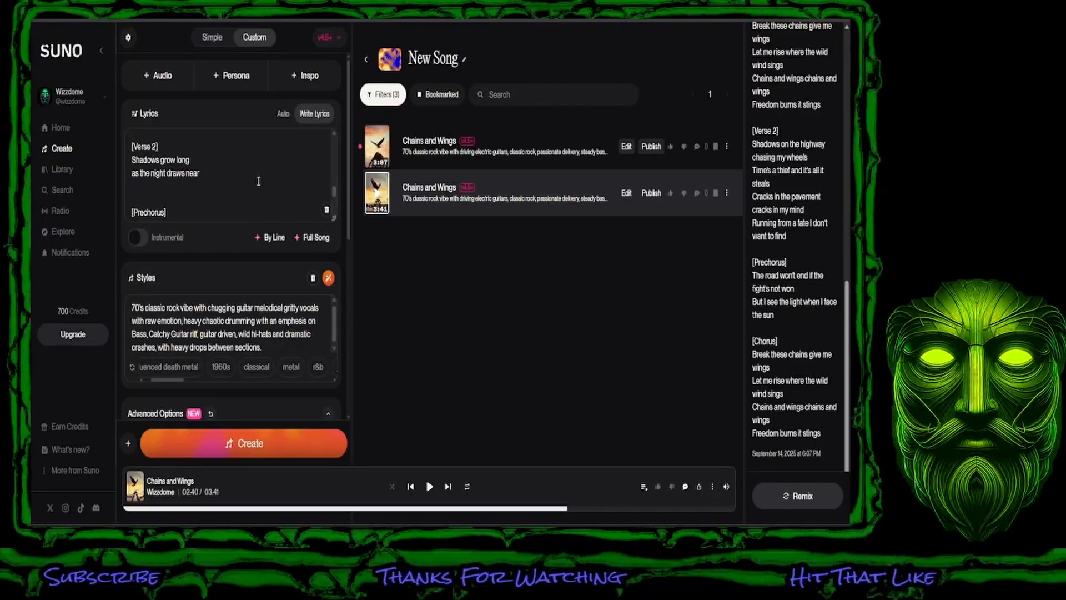
text(The day it escapes)
key(Return)
text(and it just le)
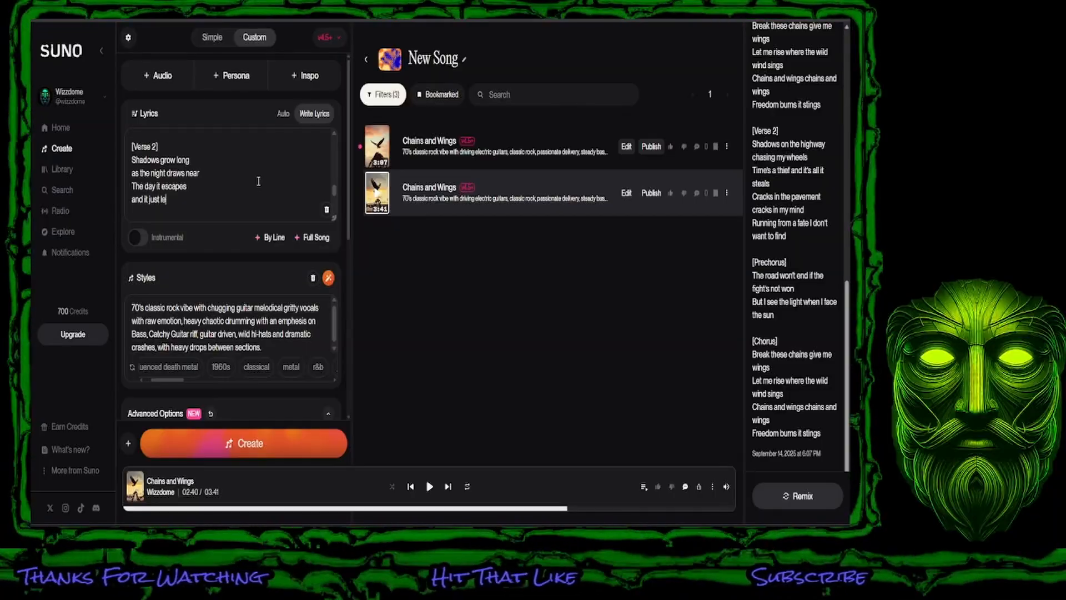
text(aves)
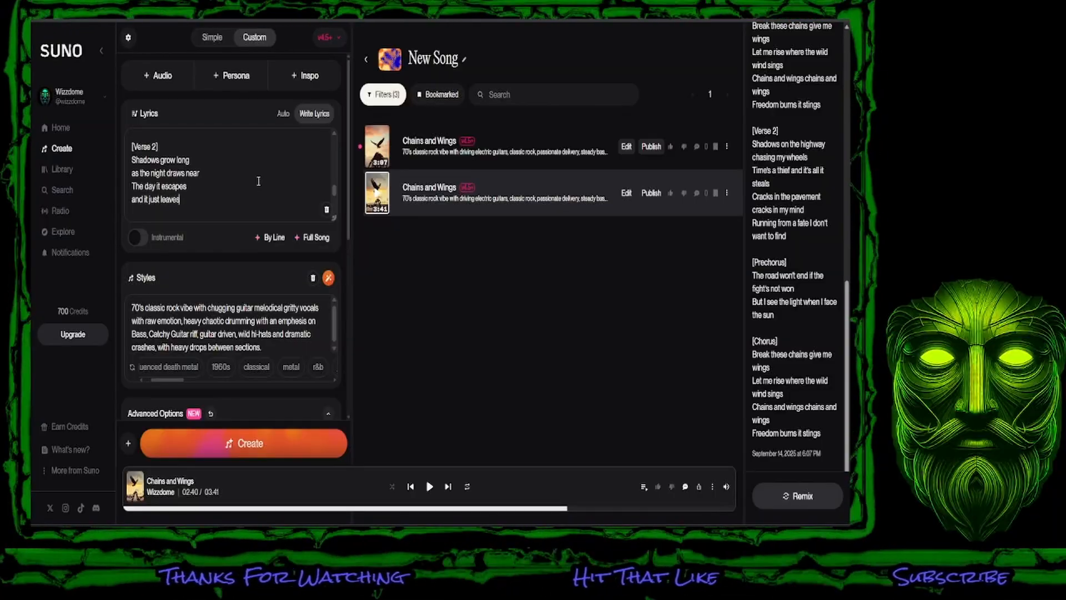
text( me here)
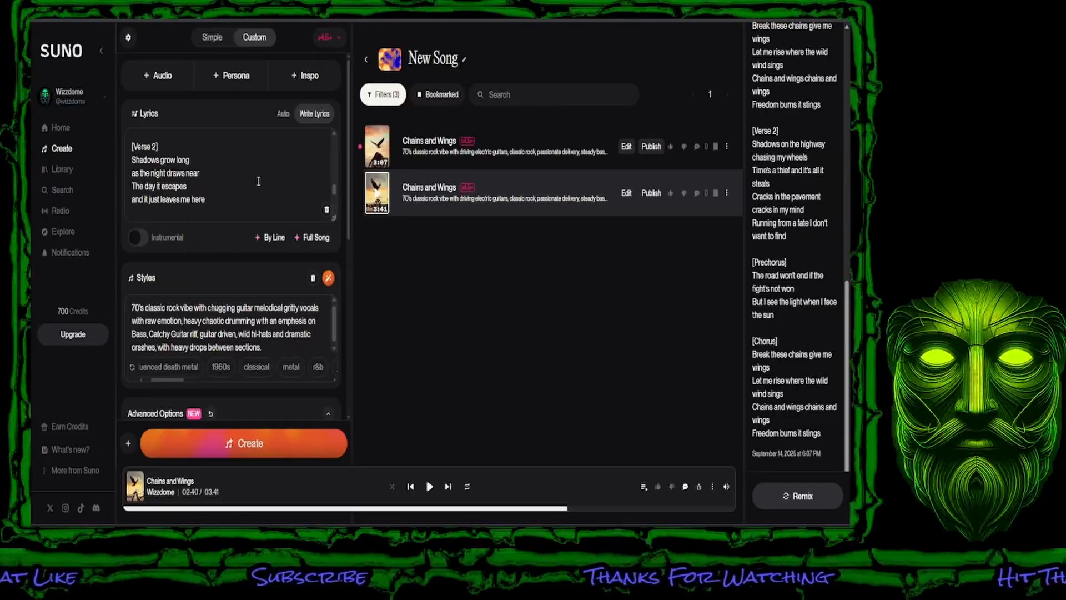
Step: Continue Verse 2 with "I try so hard" and "not to feel the pain" on separate lines
text(I)
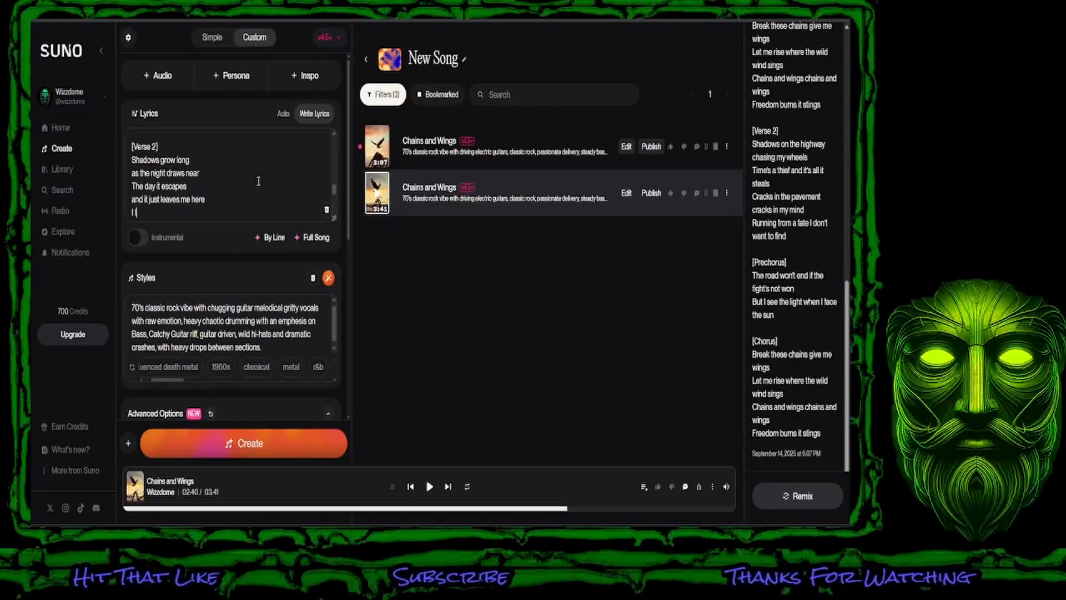
text( try so hard)
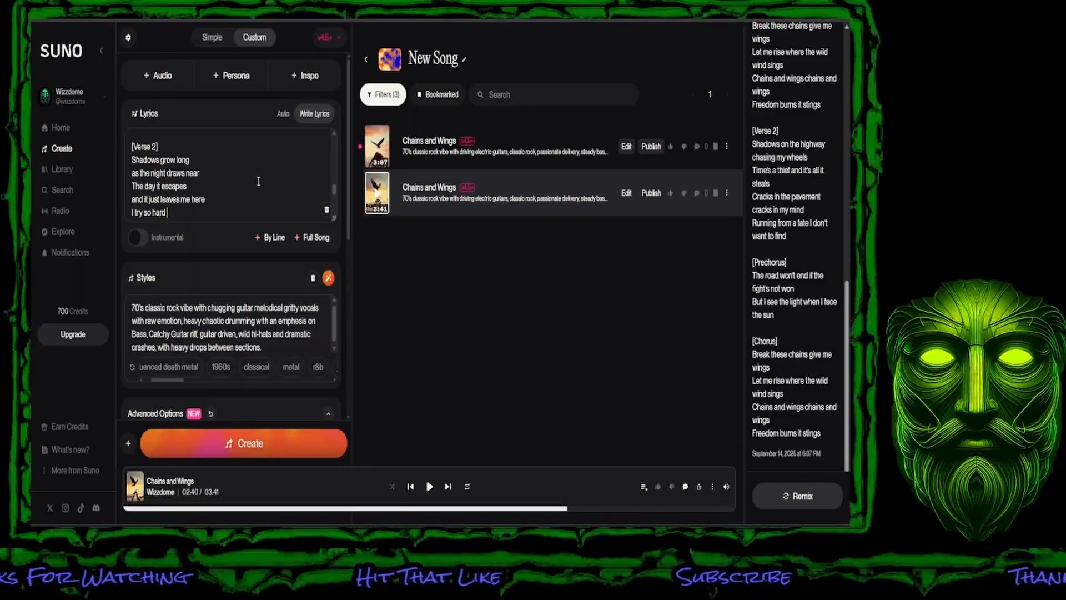
text( not to)
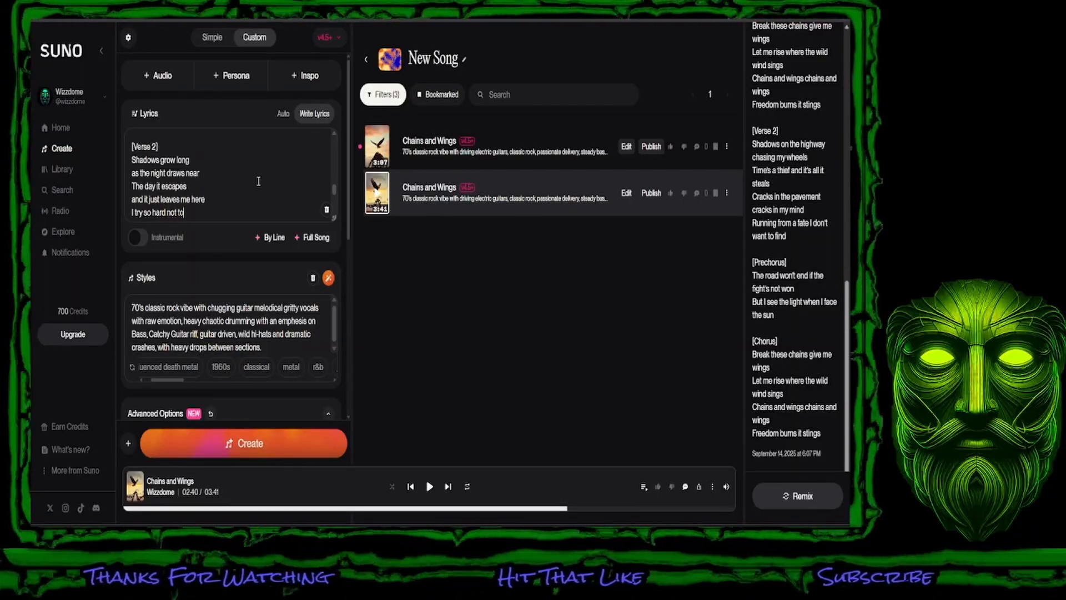
key(BackSpace)
key(BackSpace)
key(BackSpace)
key(BackSpace)
key(BackSpace)
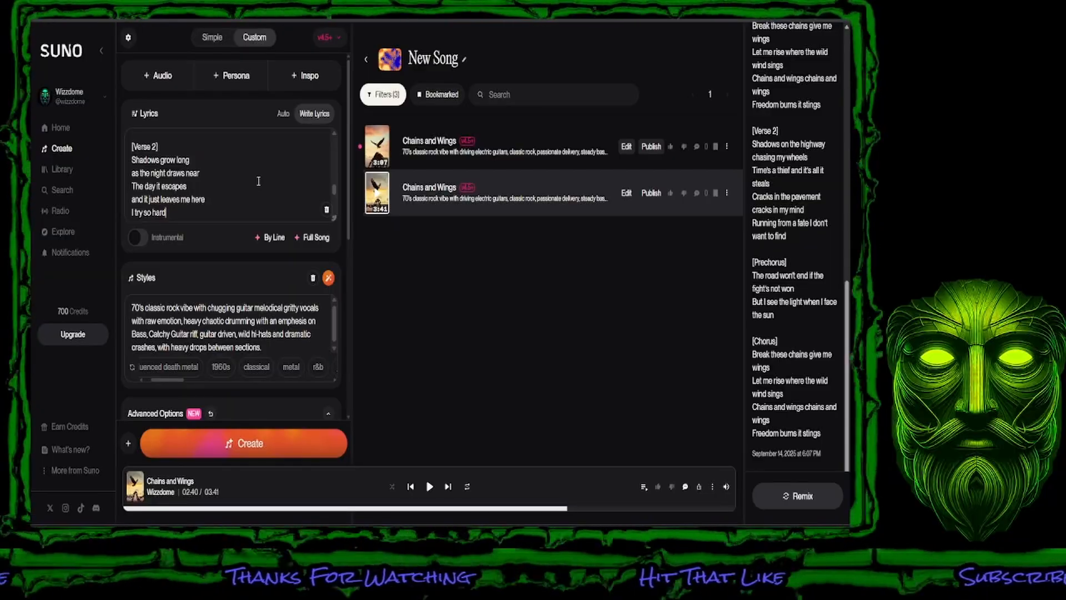
key(Return)
text(not)
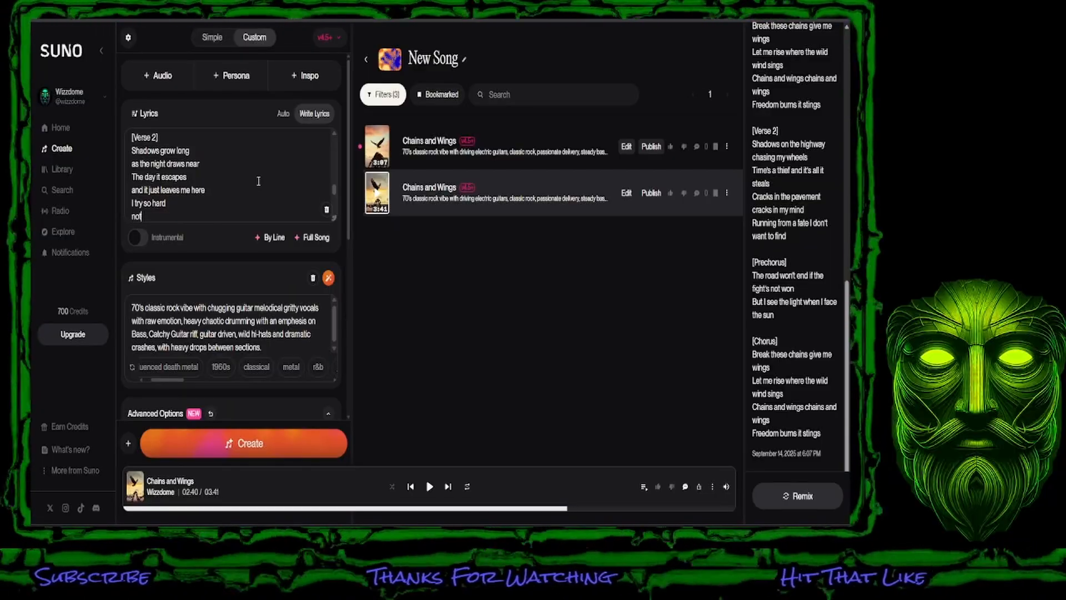
text( to feel the pain)
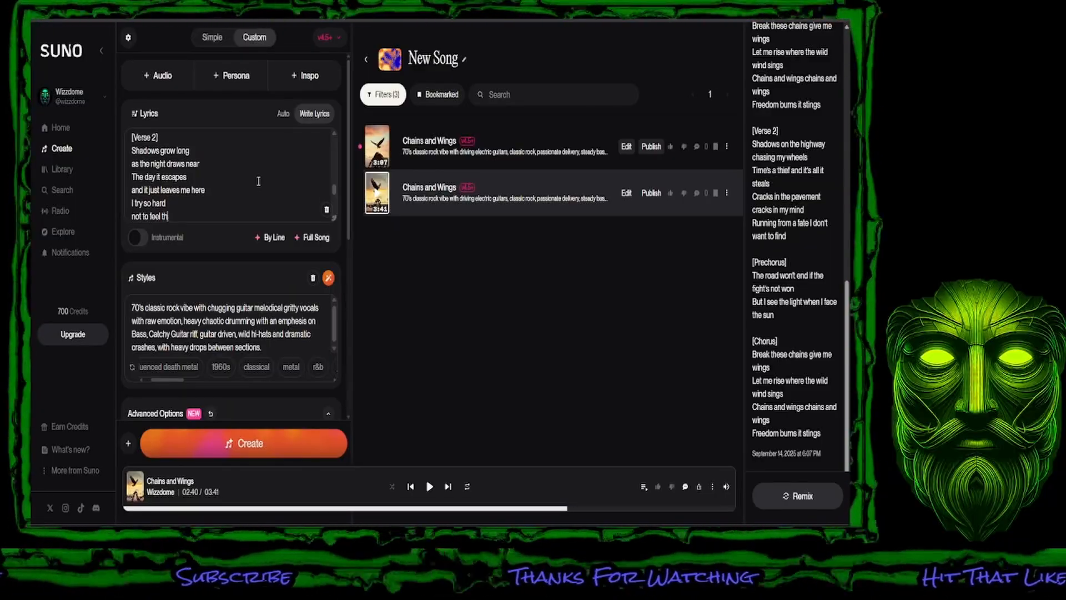
Step: Add the Verse 2 lines "But it cracks my skin" and "and it fills my veins"
key(Return)
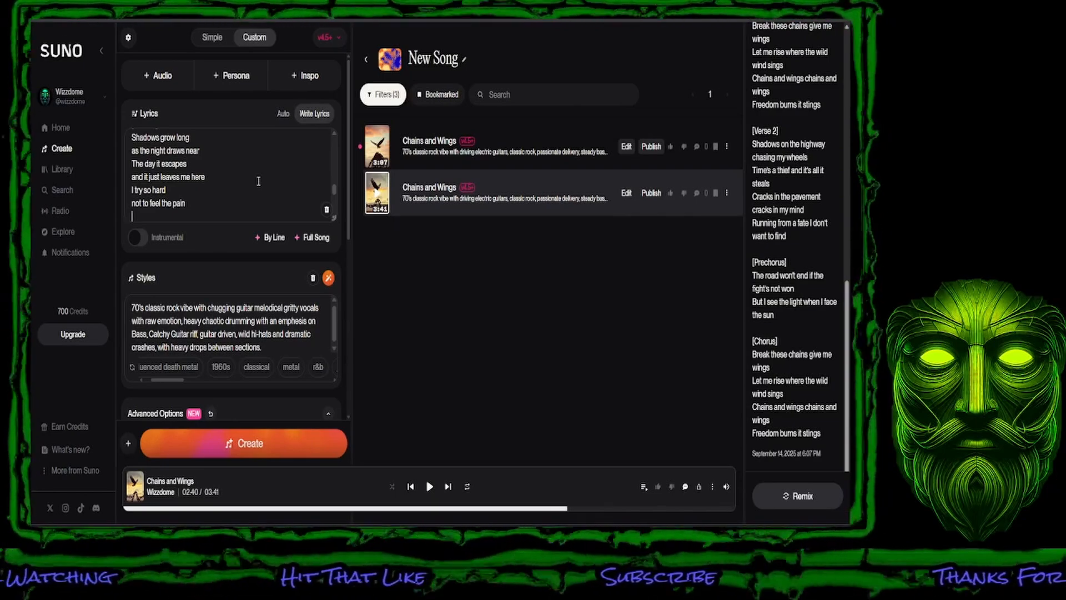
text(But it cracks my skin)
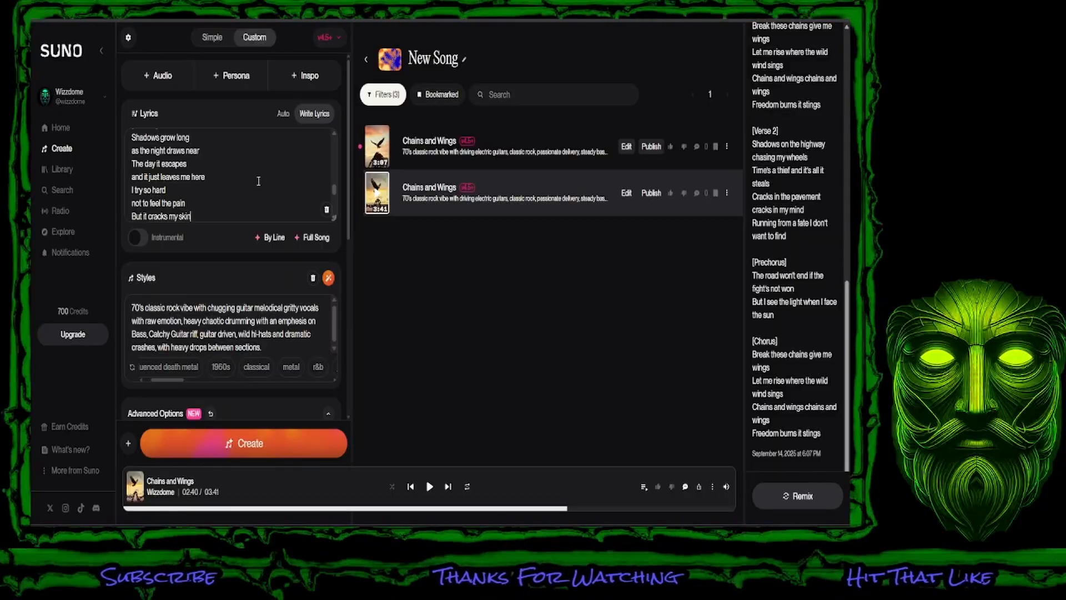
key(Return)
text(a)
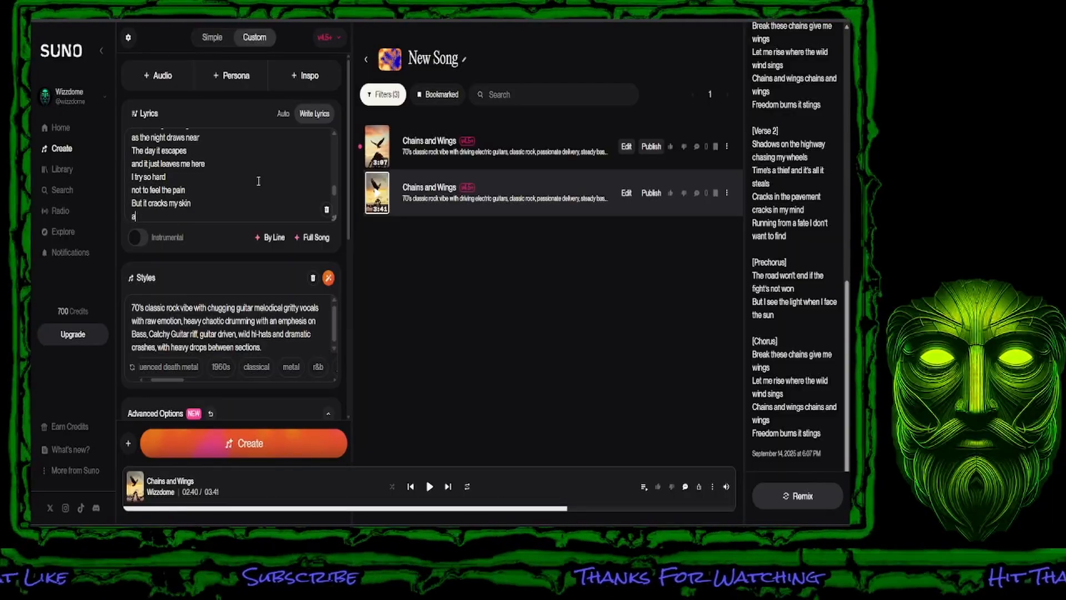
text(nd it)
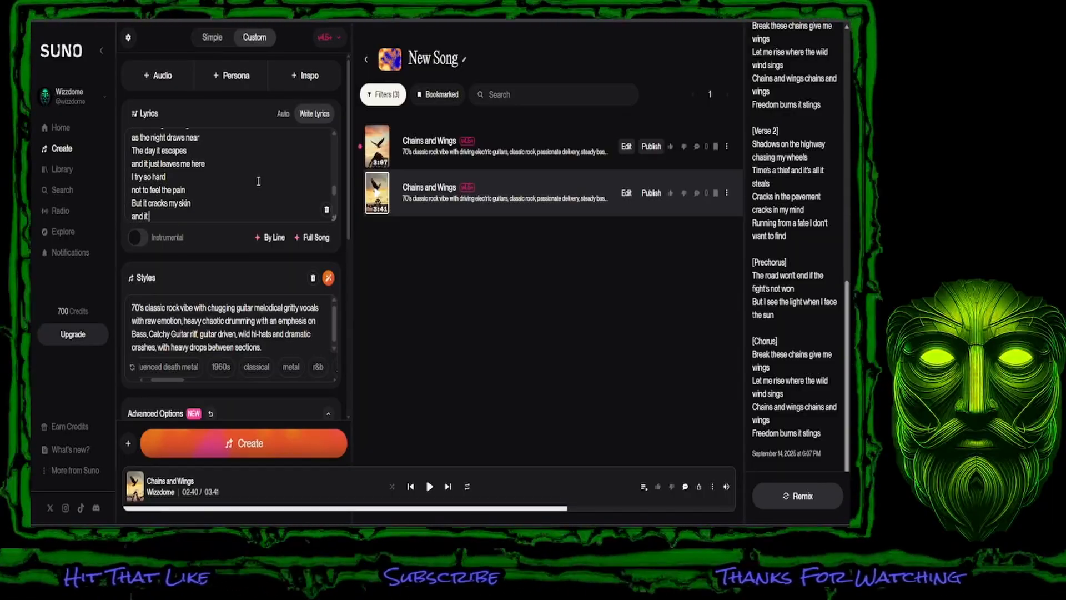
text( fills my)
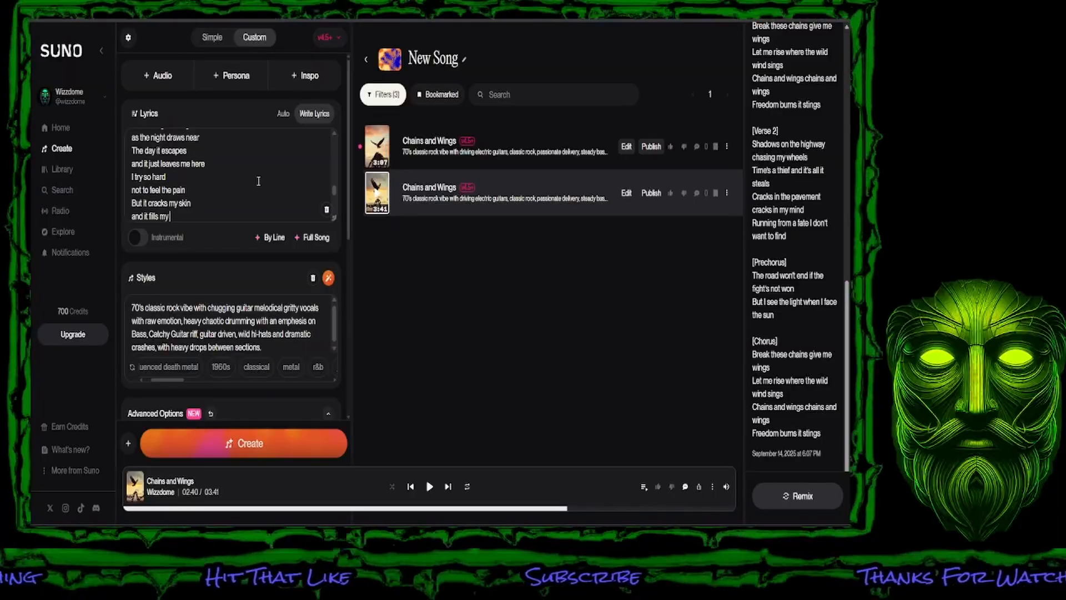
text( veins)
Step: Add the Verse 2 lines "my wings wont fold" and "they are just stuck" below "and it fills my veins"
key(Return)
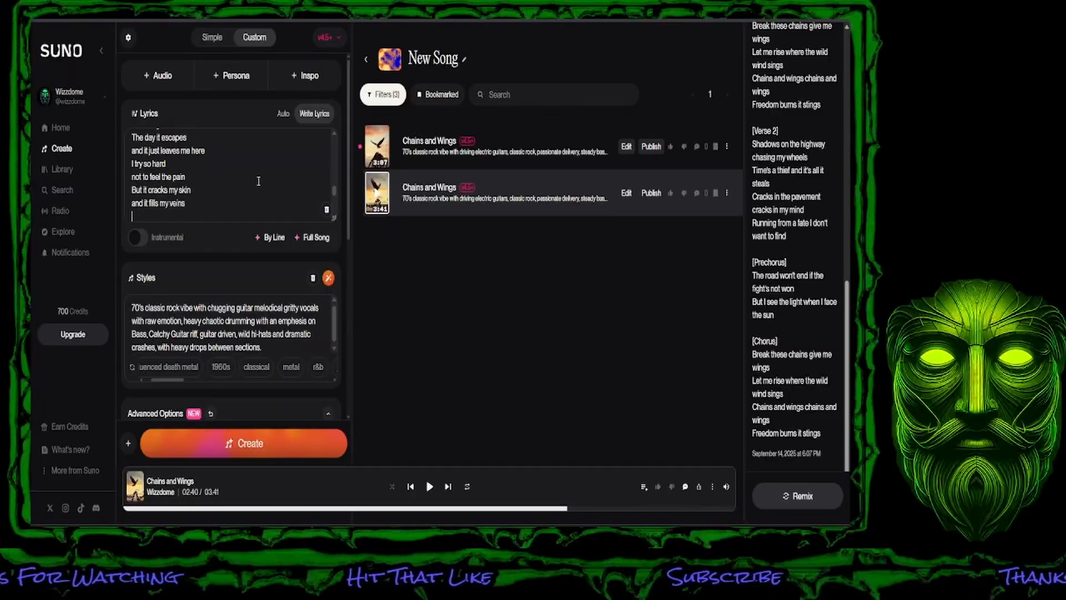
text(my)
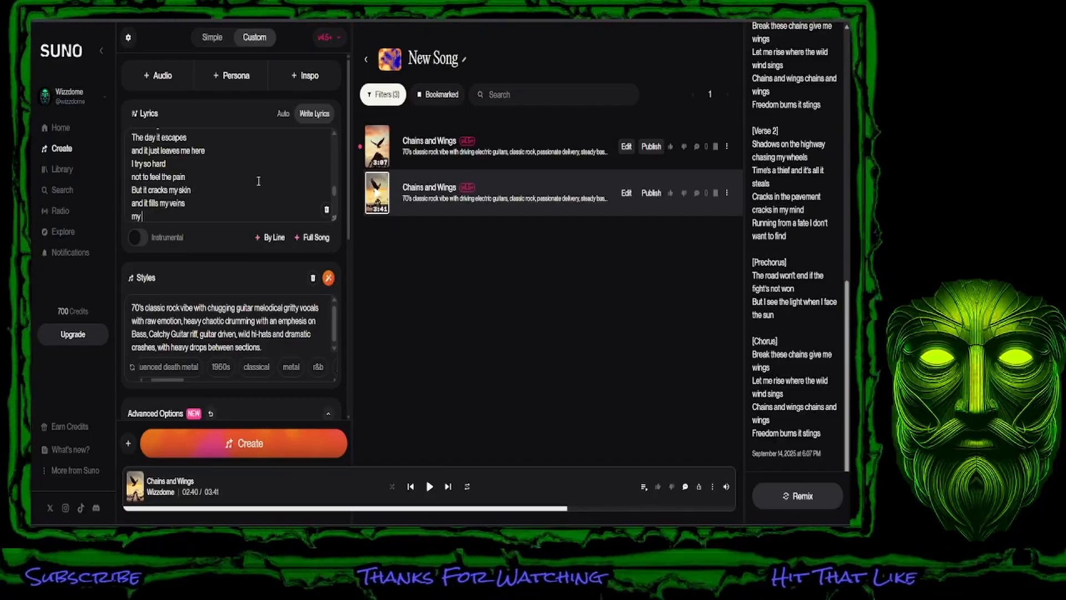
text( win)
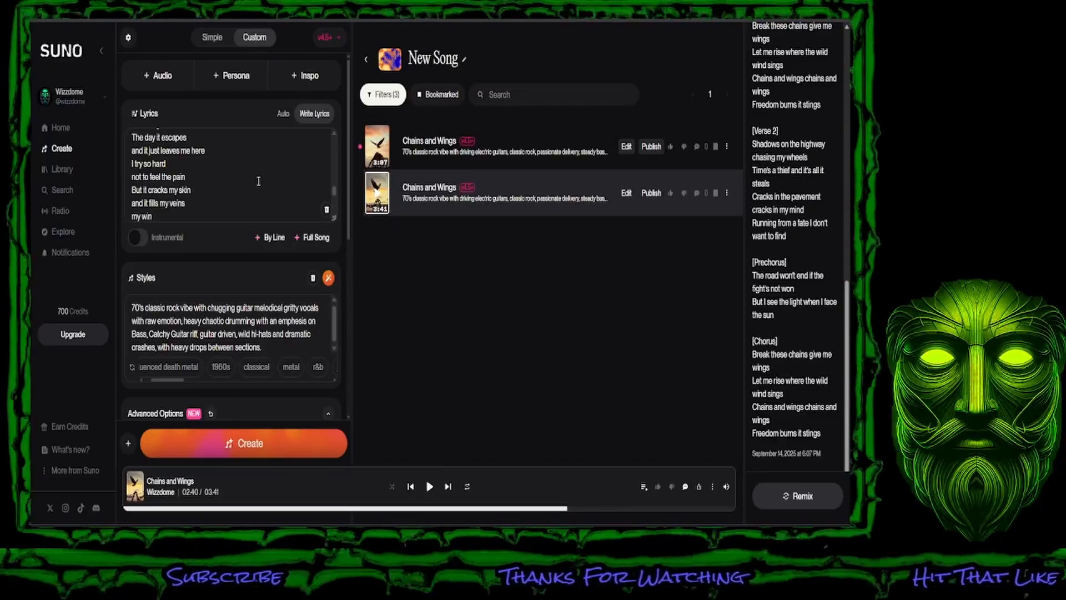
text(gs wo)
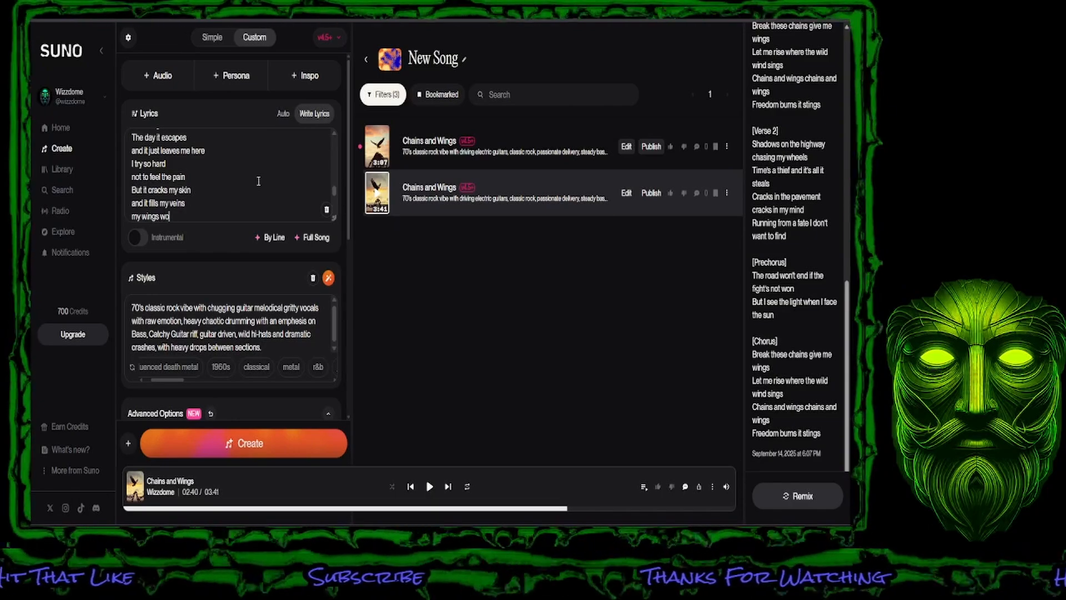
text(nt fold)
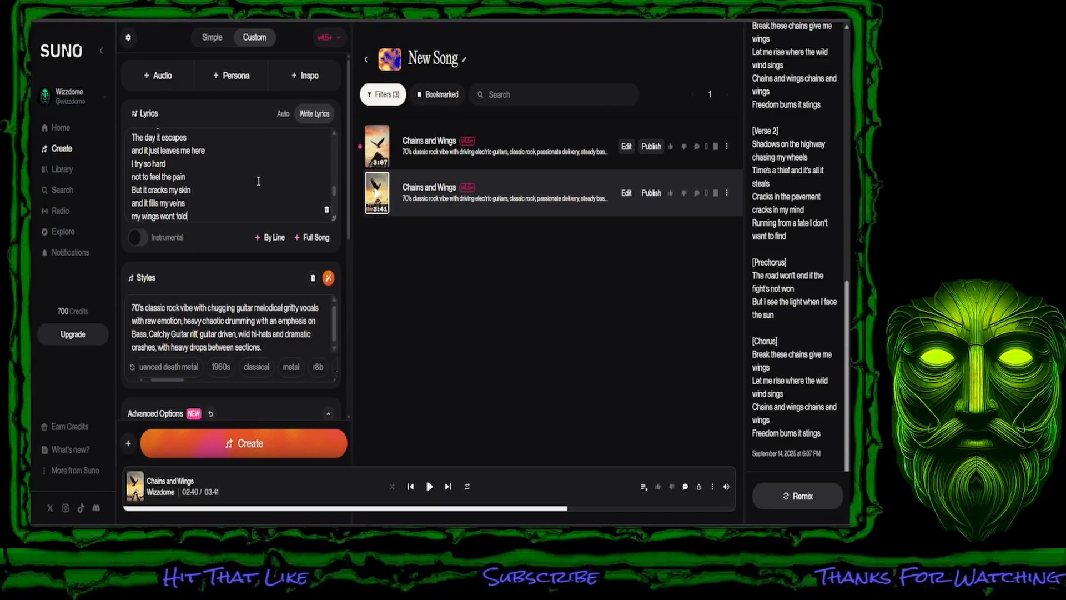
key(Return)
text(th)
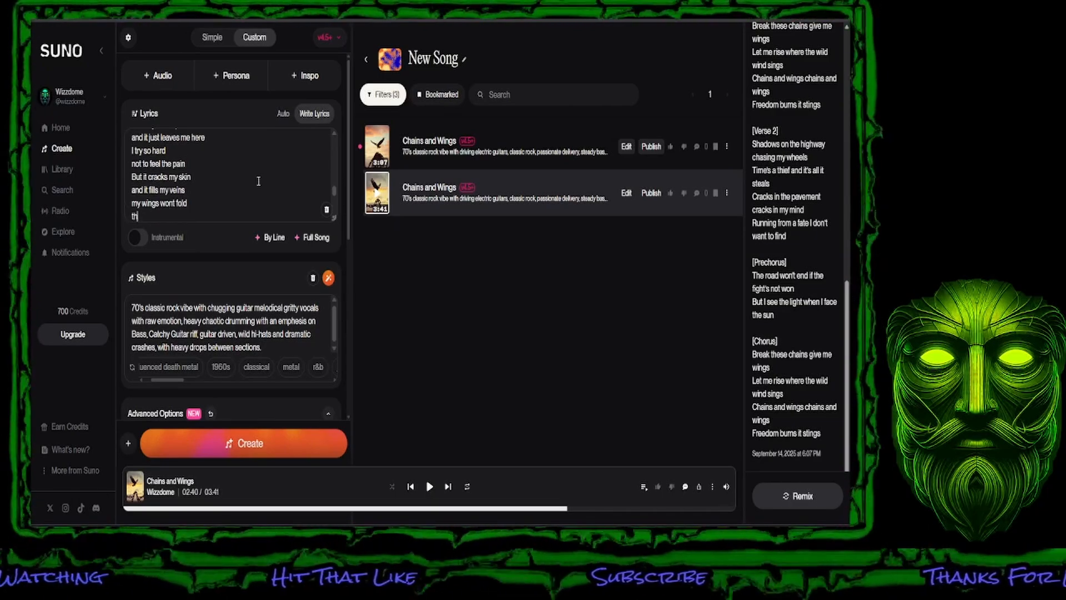
text(ey)
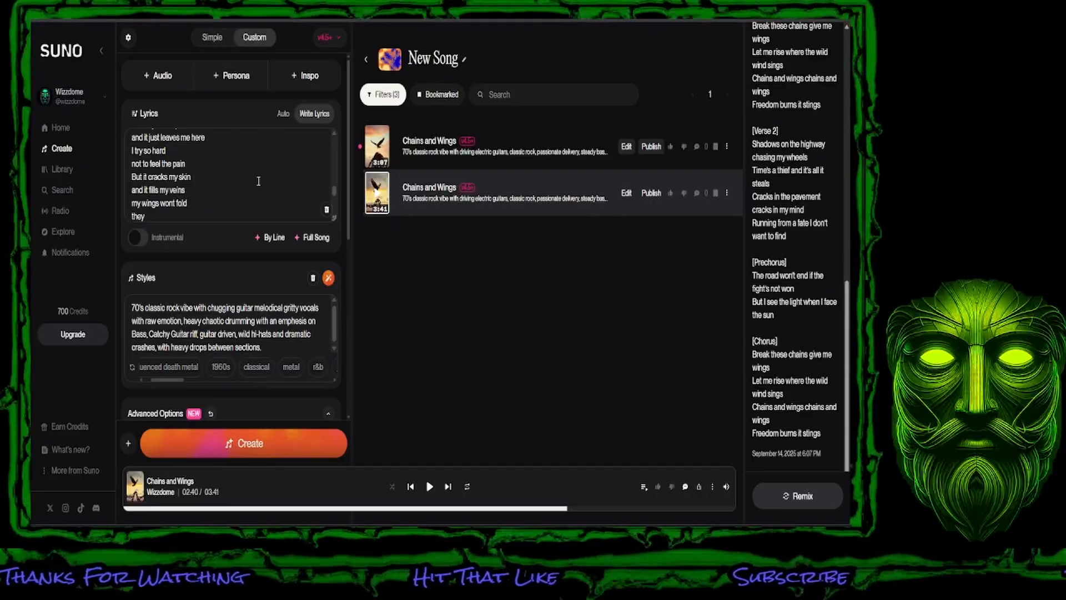
text( a)
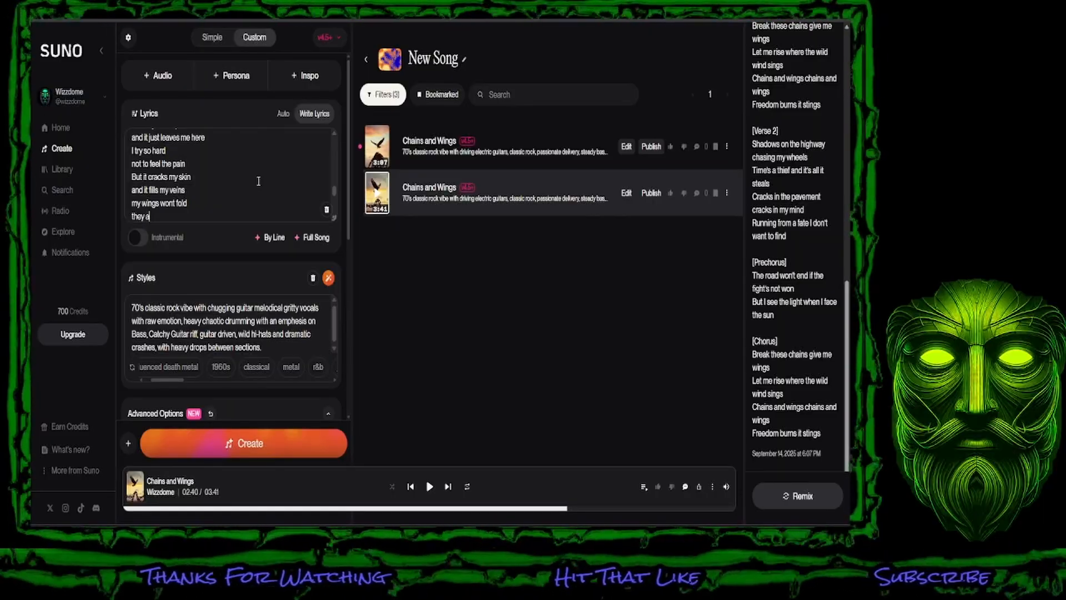
text(re just s)
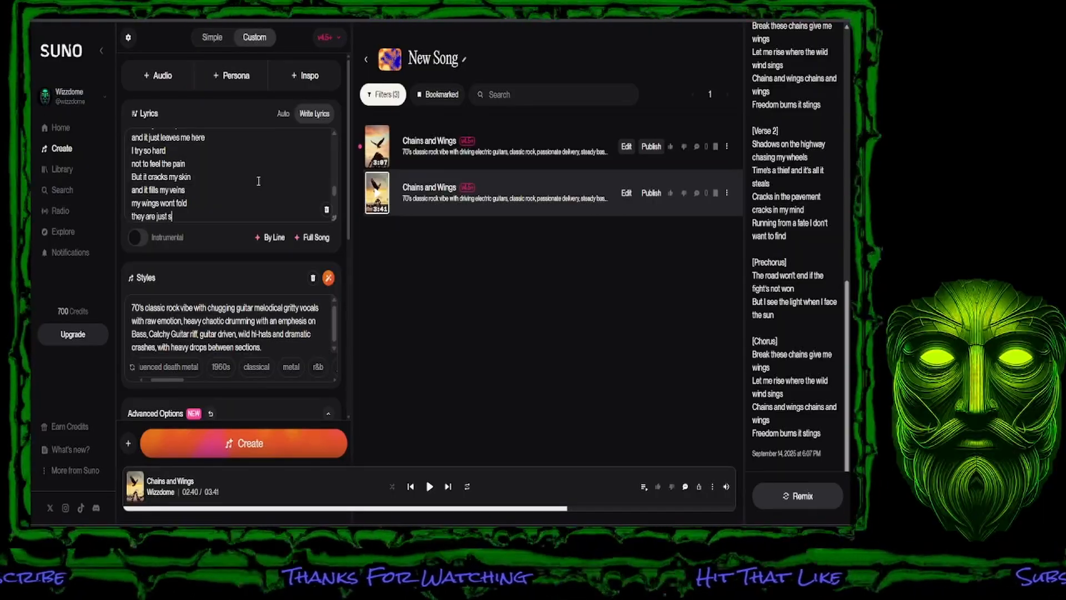
text(tuck)
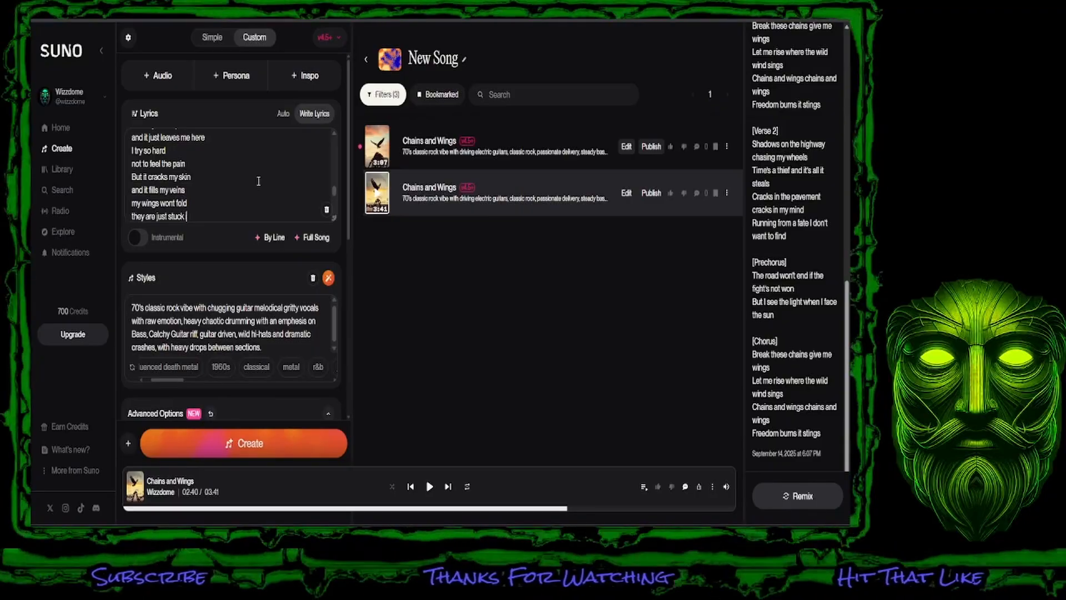
key(BackSpace)
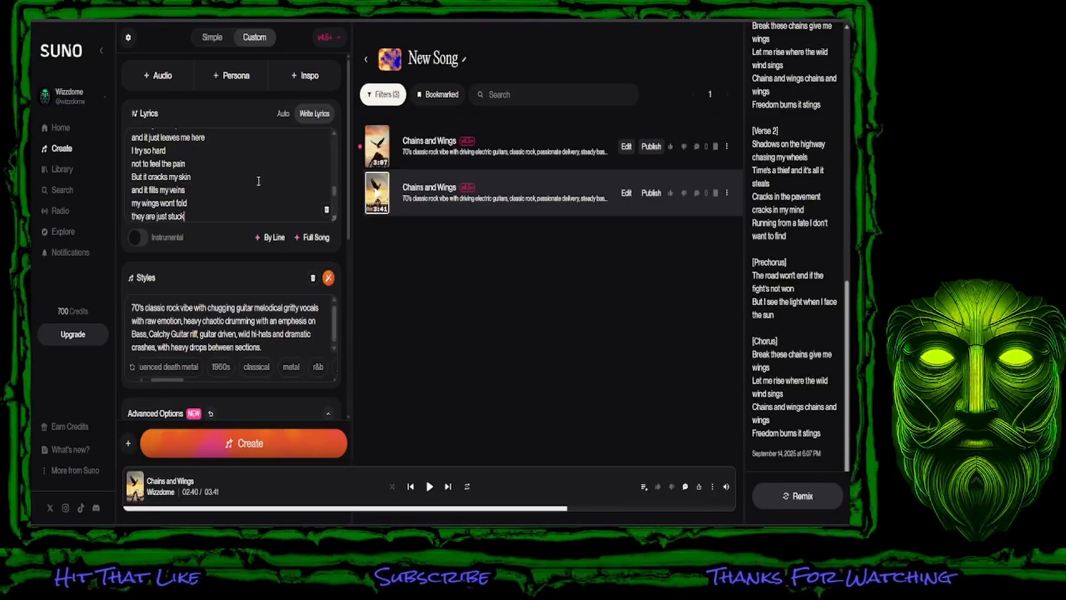
Step: Continue Verse 2 with "in the cold" and "waiting for the day" on separate lines
key(Return)
text(in)
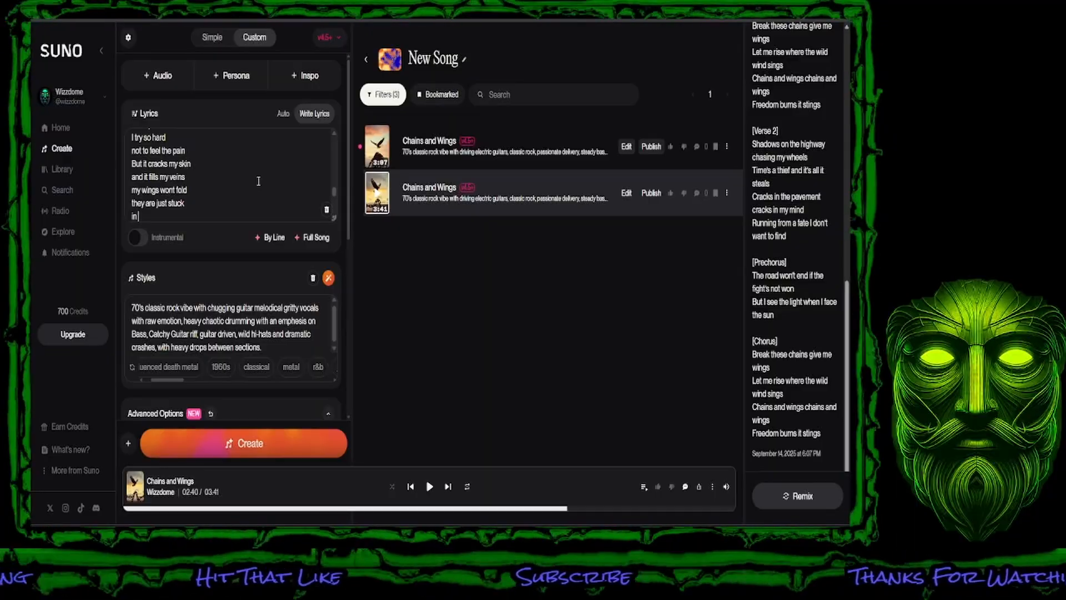
text( the c)
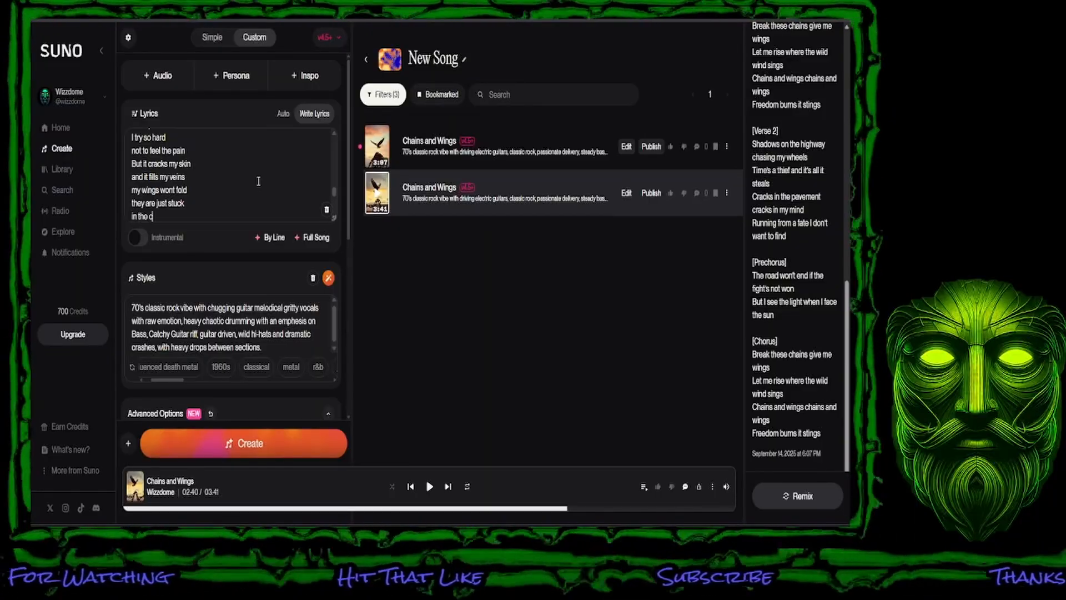
text(old)
key(Return)
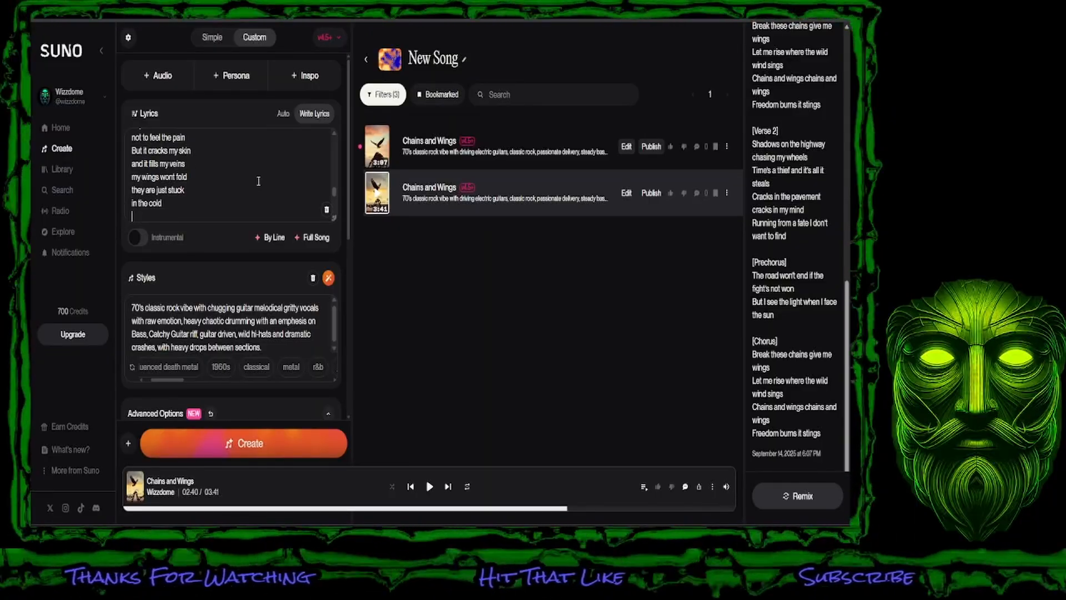
text(wai)
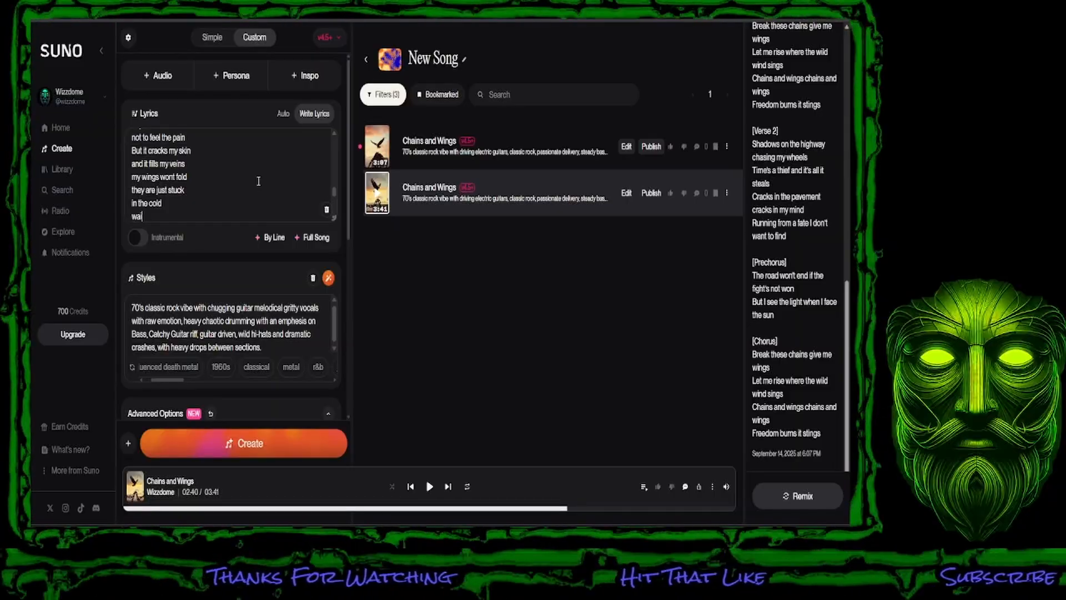
text(ting )
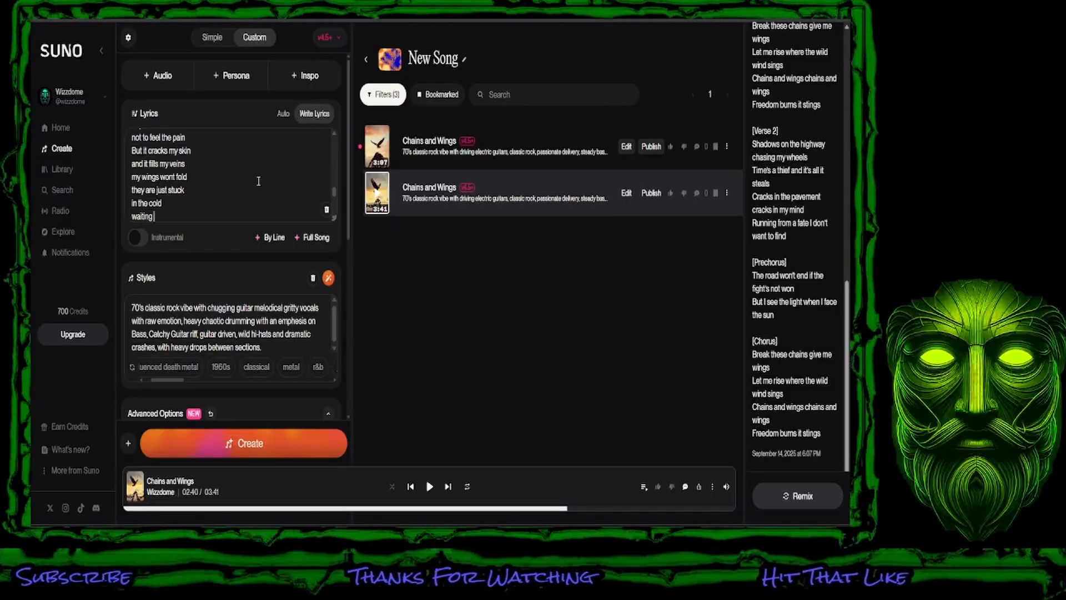
text(for)
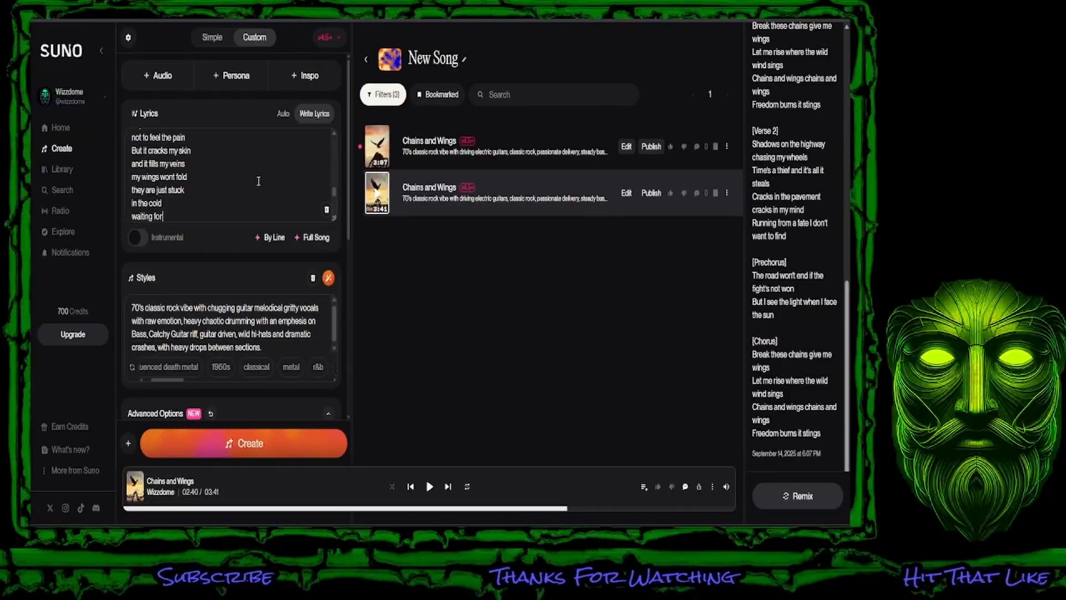
text( the day)
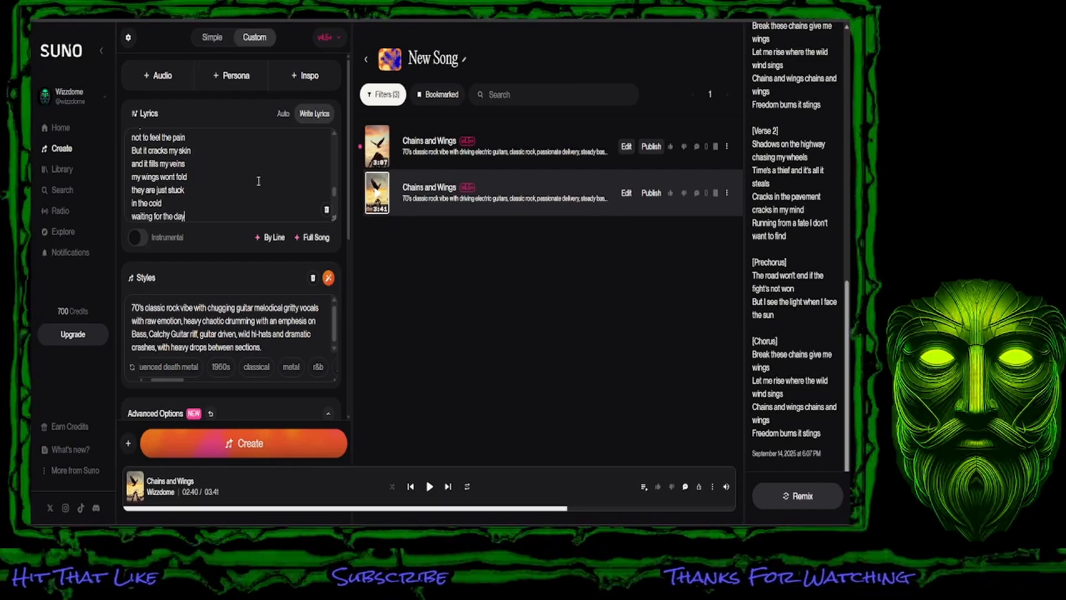
Step: Write the closing Verse 2 line "I can soar once more.." below "waiting for the day"
key(Return)
text(I)
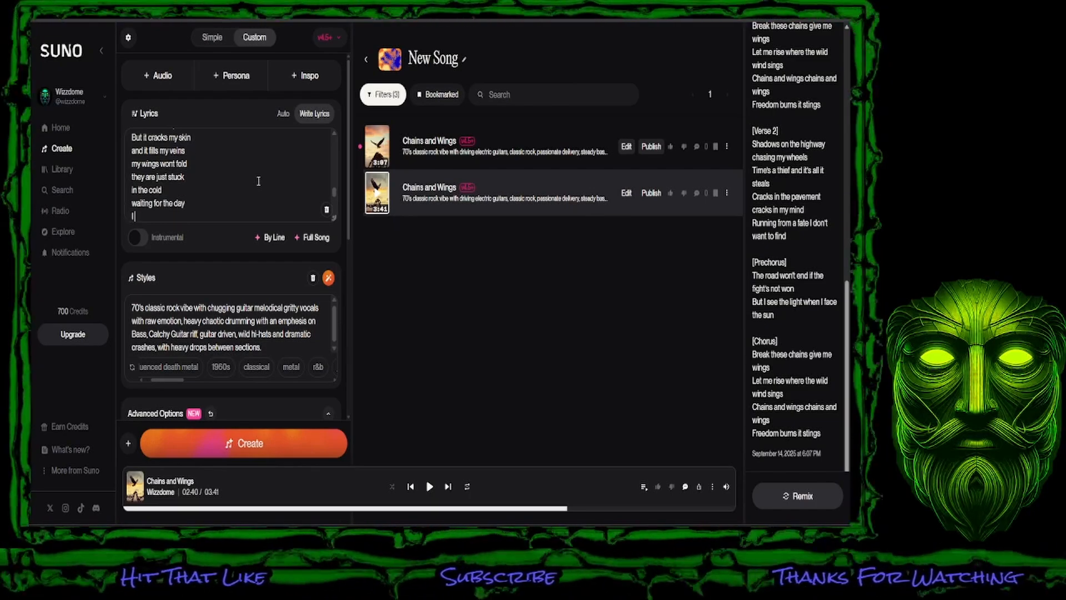
text( can s)
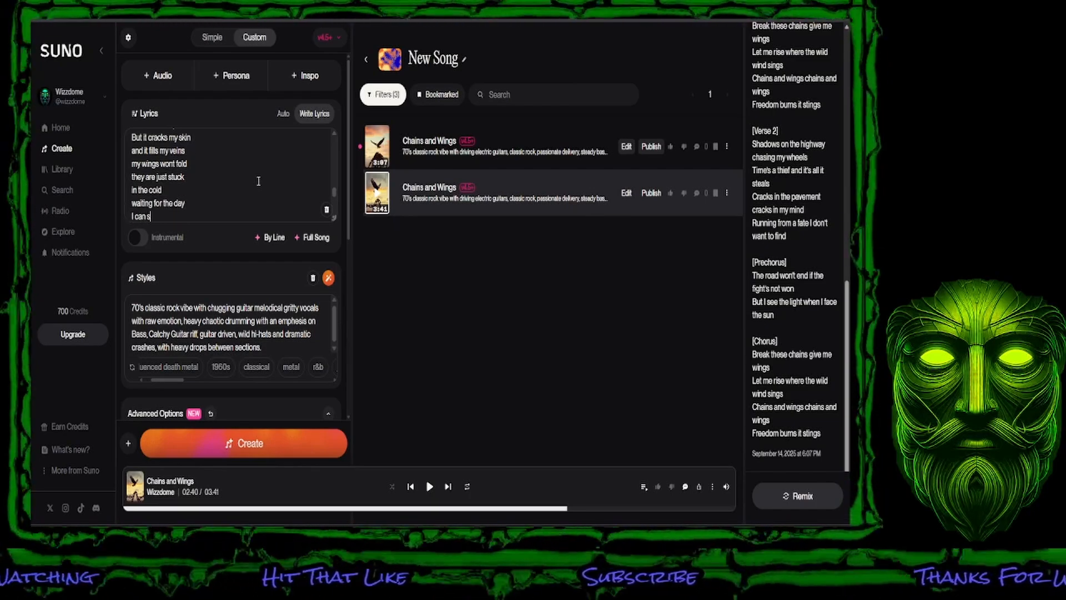
text(oar once more)
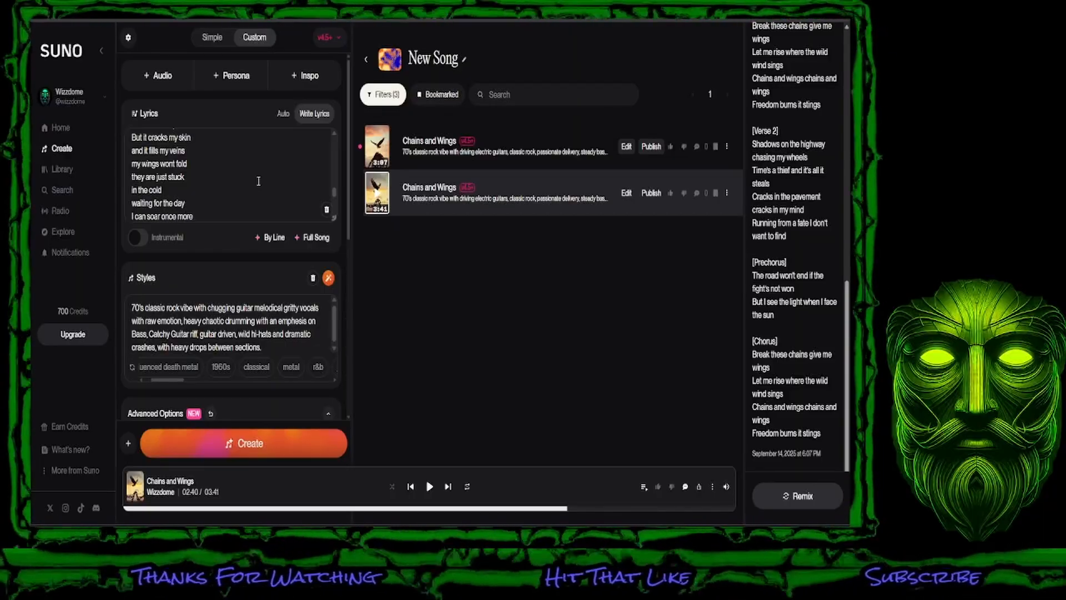
text(..)
Step: Add a "[dramatic pause]" cue on its own line at the end of Verse 2, above the second prechorus
key(Return)
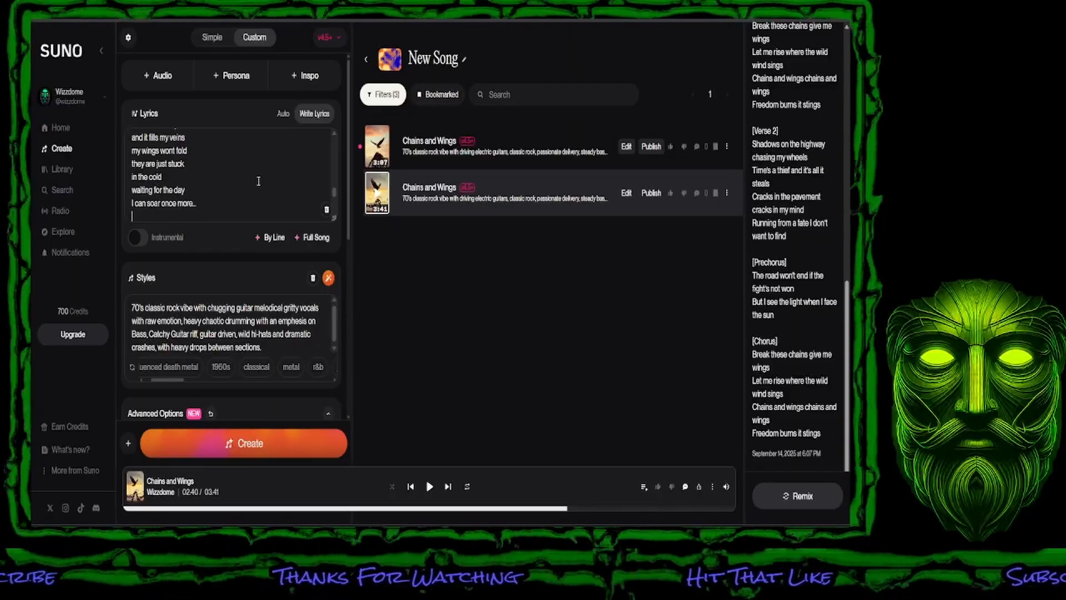
text([d)
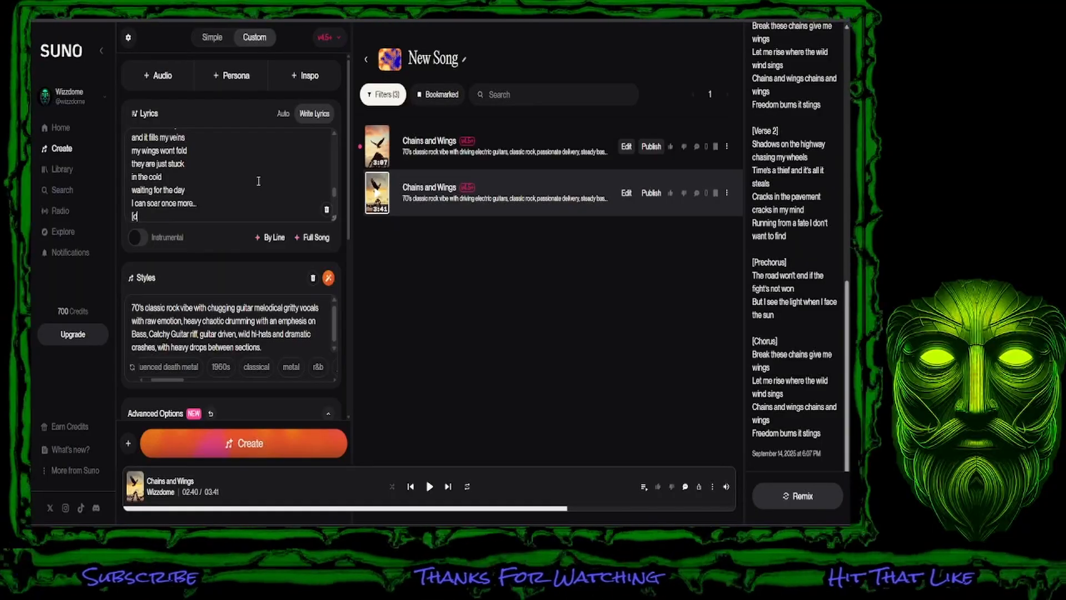
text(ramatic)
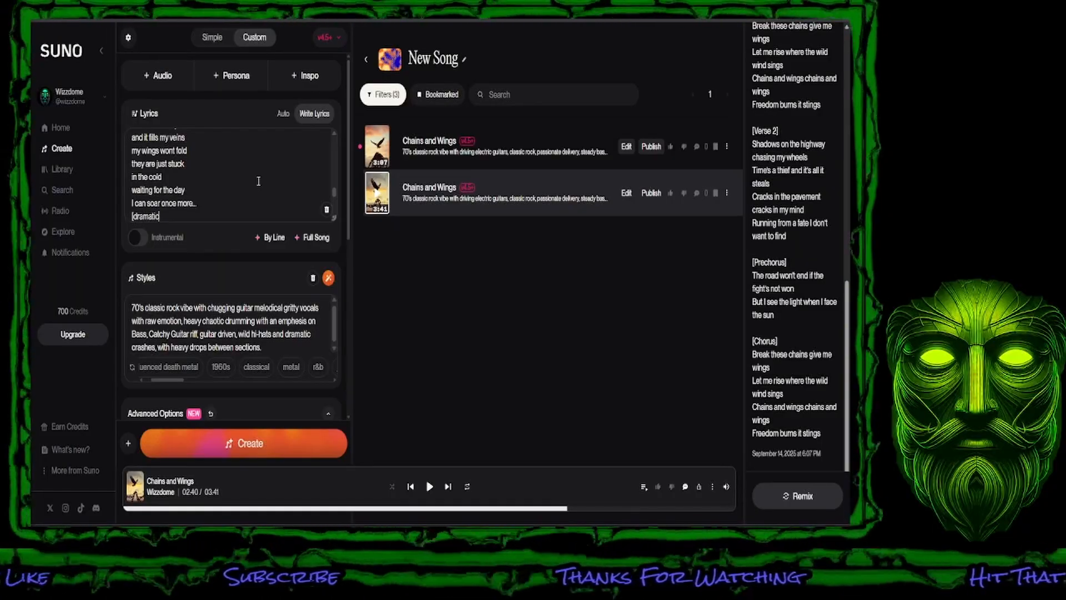
text( pause])
key(Return)
key(Return)
text([Prechorus])
key(Return)
text(The road won't end if the fight's not won)
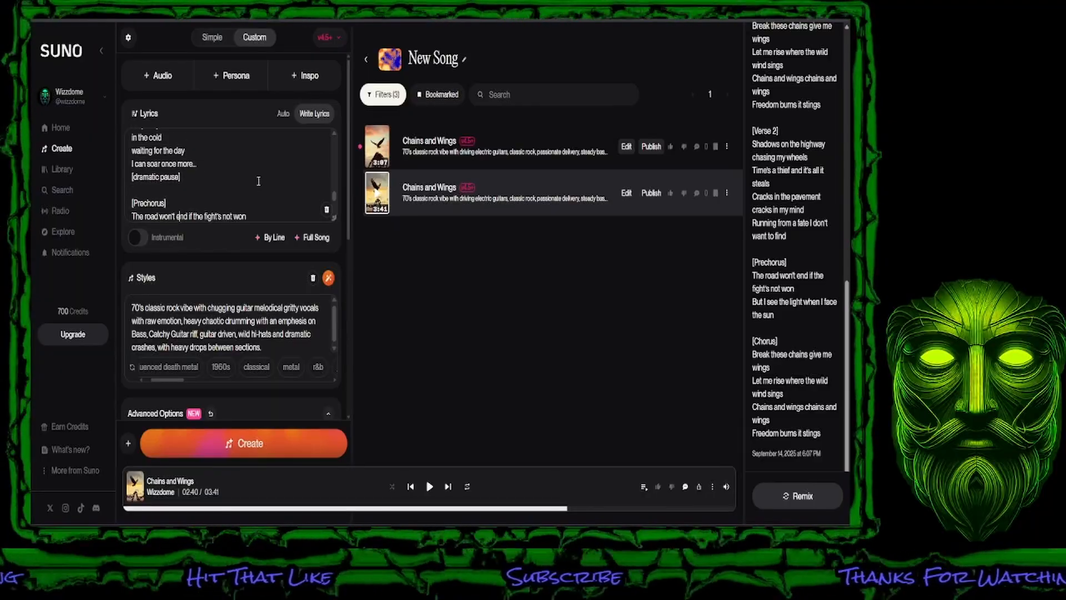
Step: In the first verse, add trailing dots to "At the end of the day" and a "[Dramatic pause]" cue below, with a blank line before the prechorus
scroll(258, 181, up, 10)
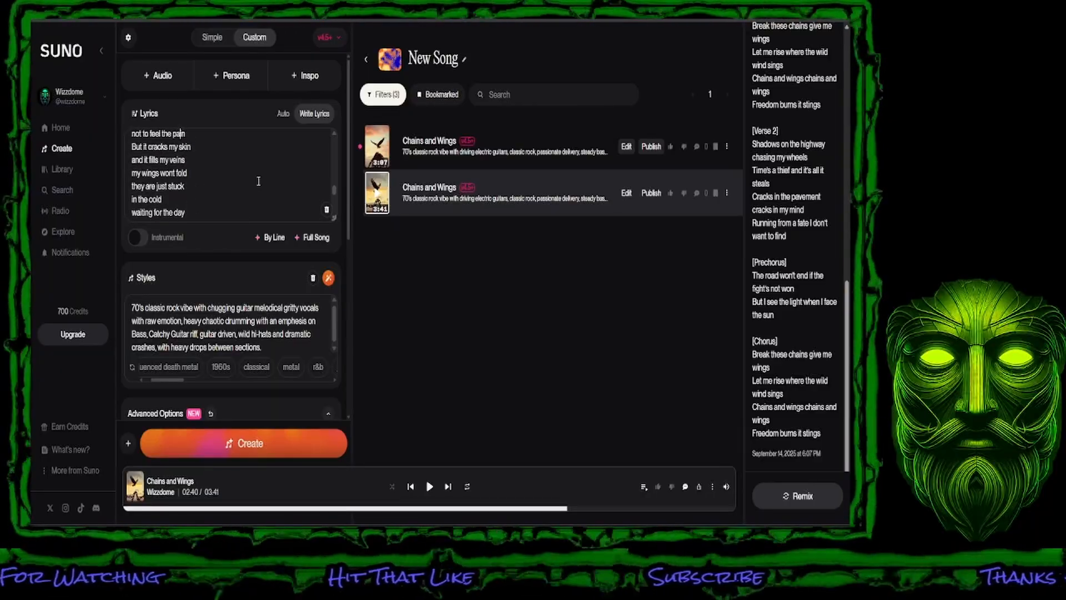
scroll(258, 181, up, 8)
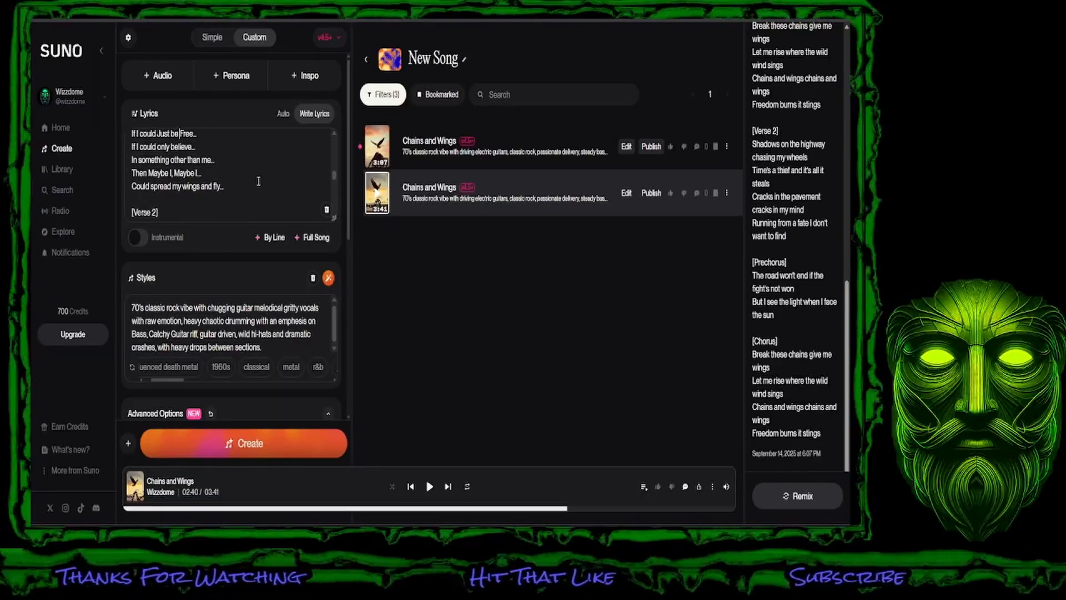
scroll(258, 181, up, 5)
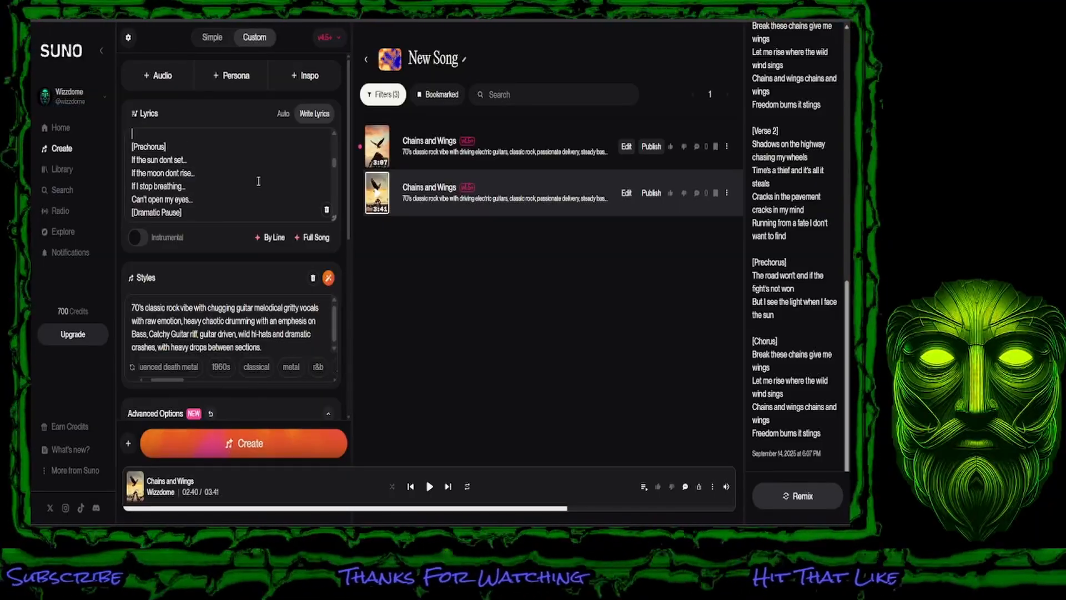
scroll(258, 181, up, 2)
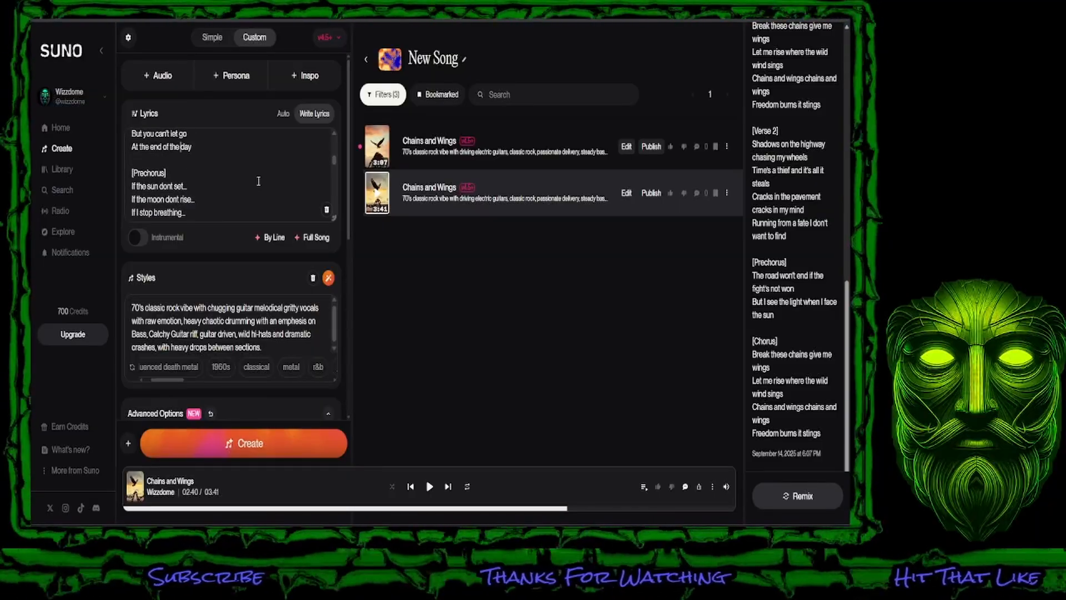
scroll(259, 181, up, 2)
scroll(258, 181, up, 4)
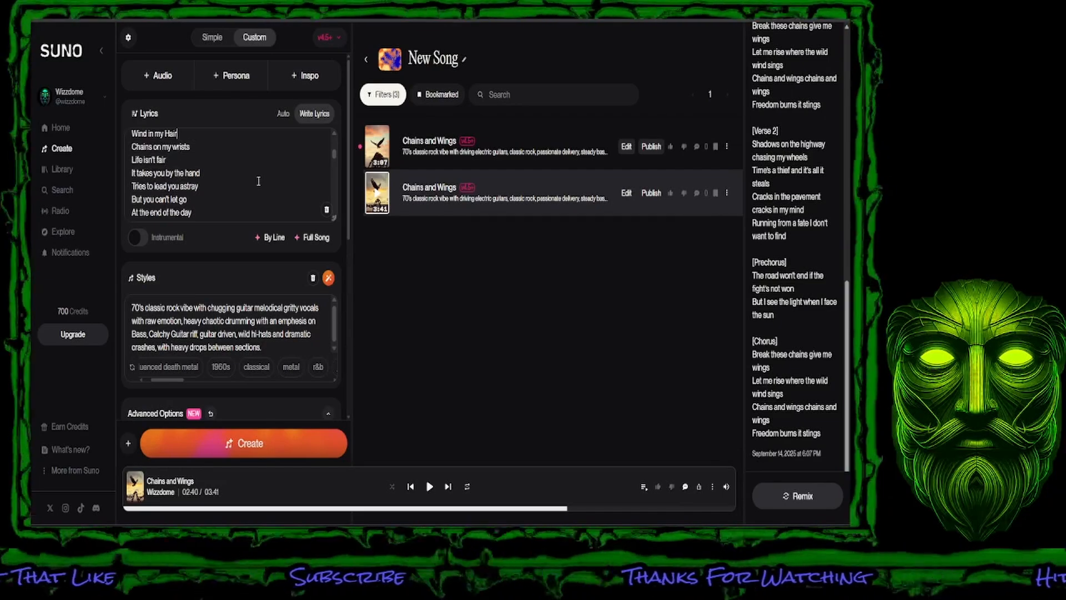
scroll(258, 181, down, 4)
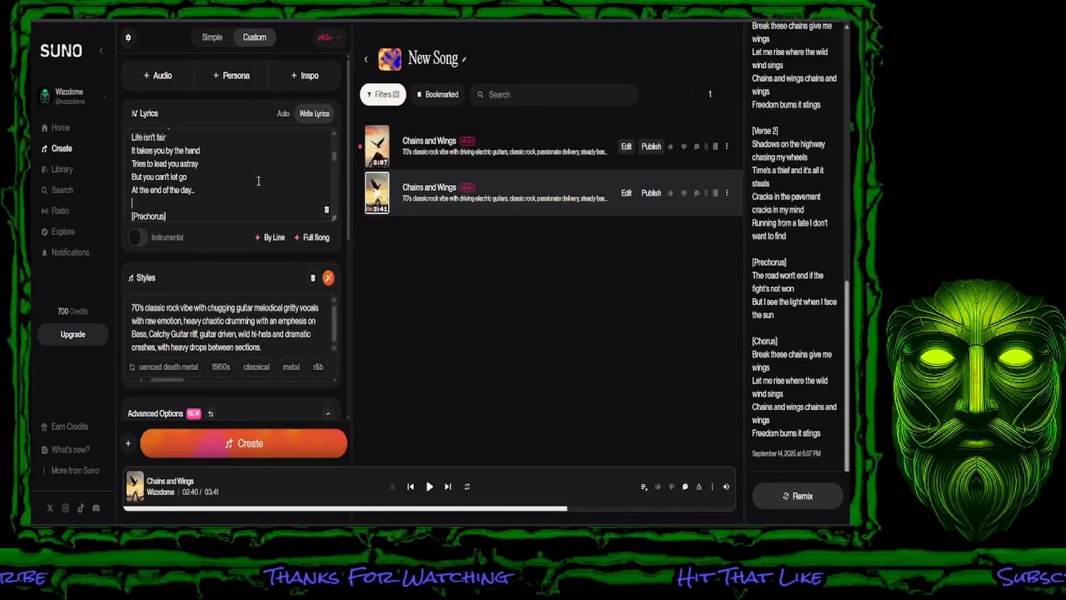
text(Dramatic)
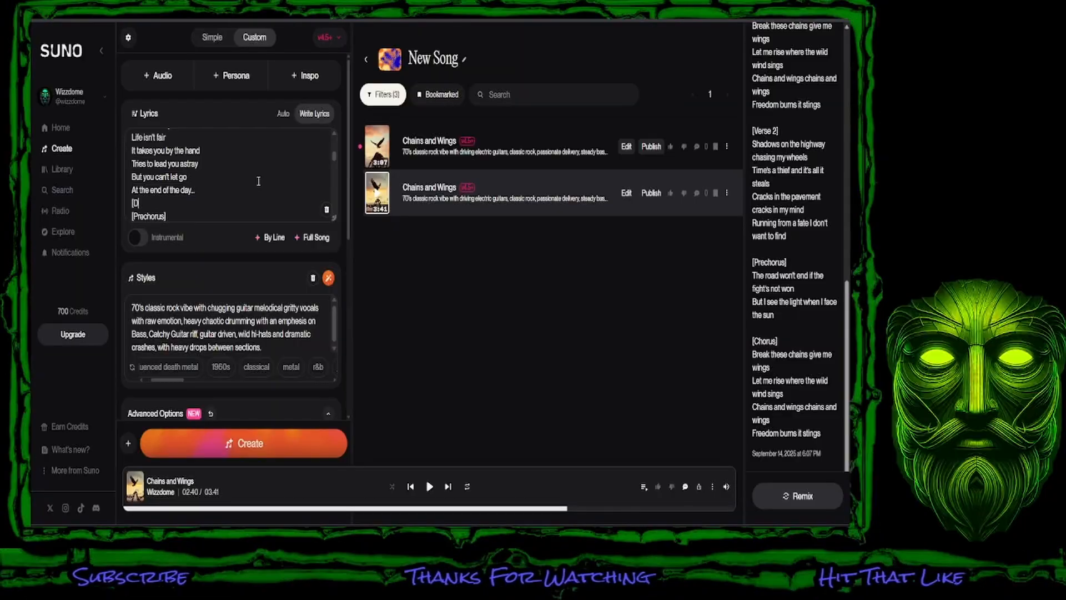
text( pause)
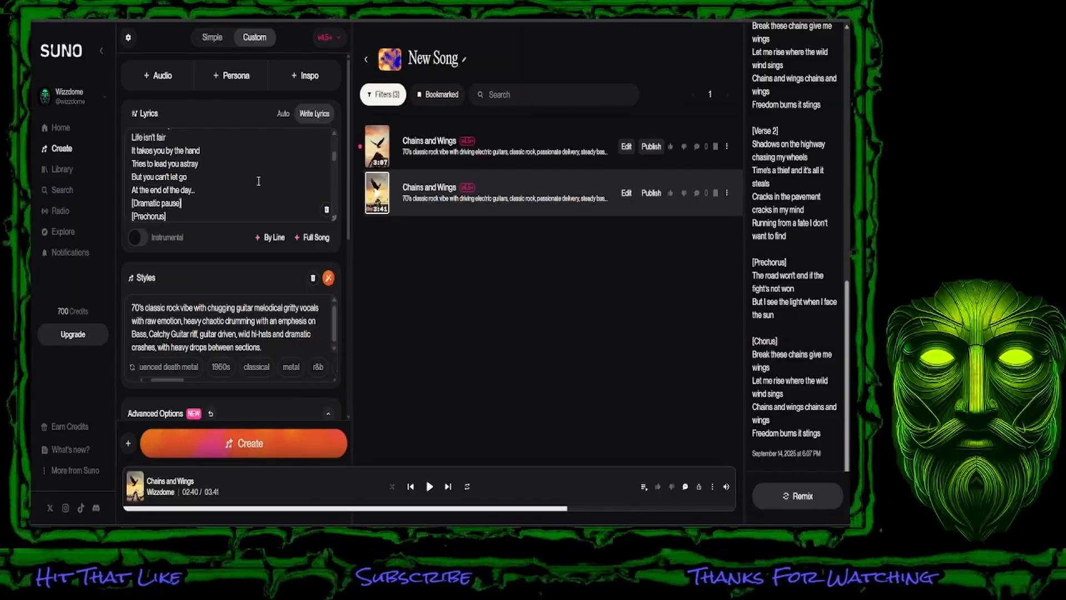
key(Return)
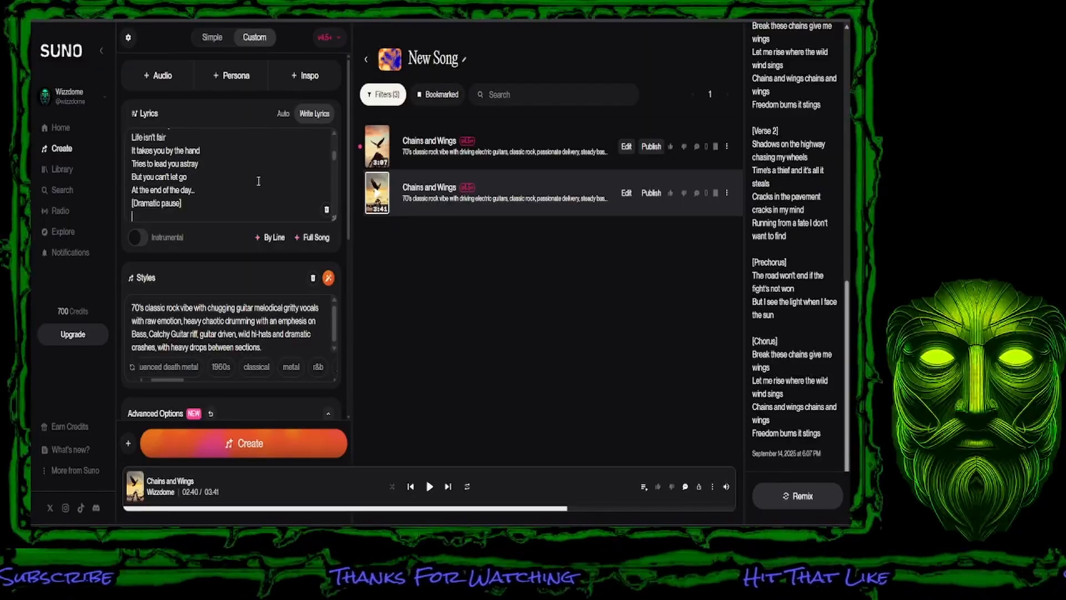
key(Down)
key(Down)
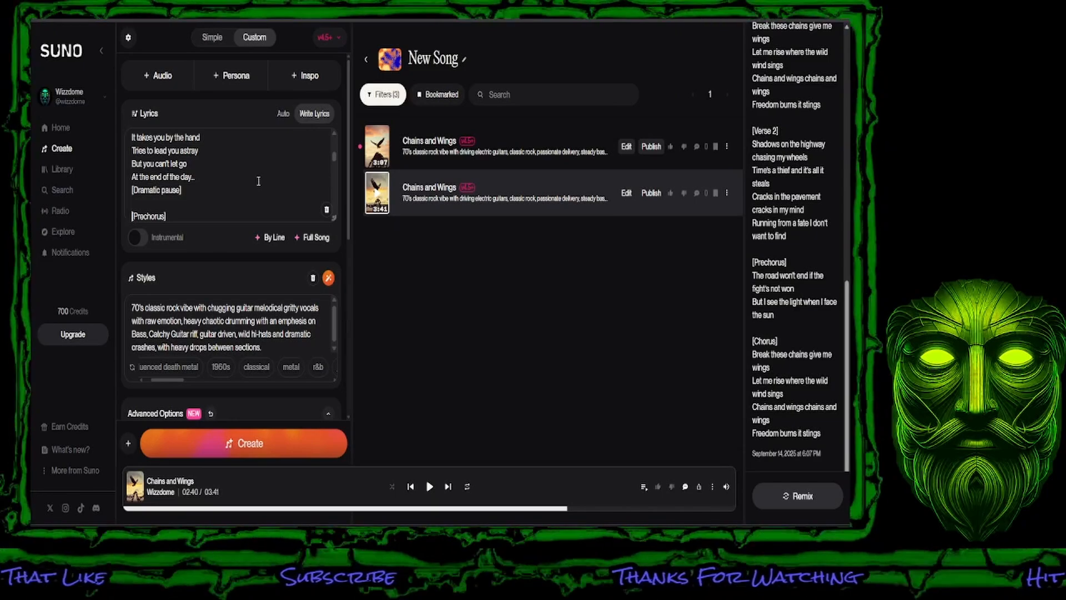
Step: Reword the third line of the first prechorus to "If I lose my breath..."
key(Down)
key(Down)
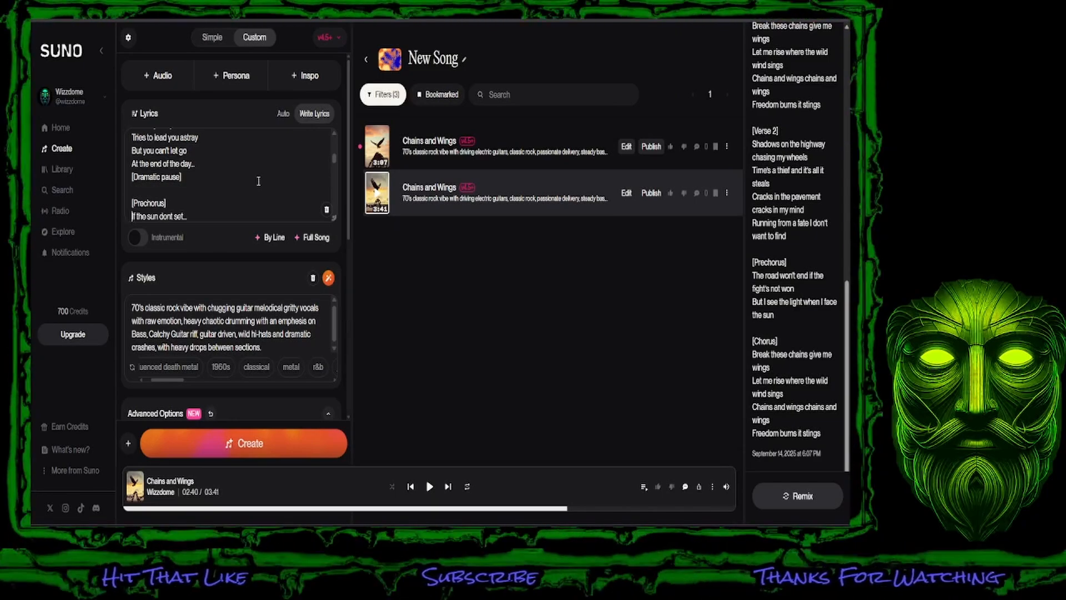
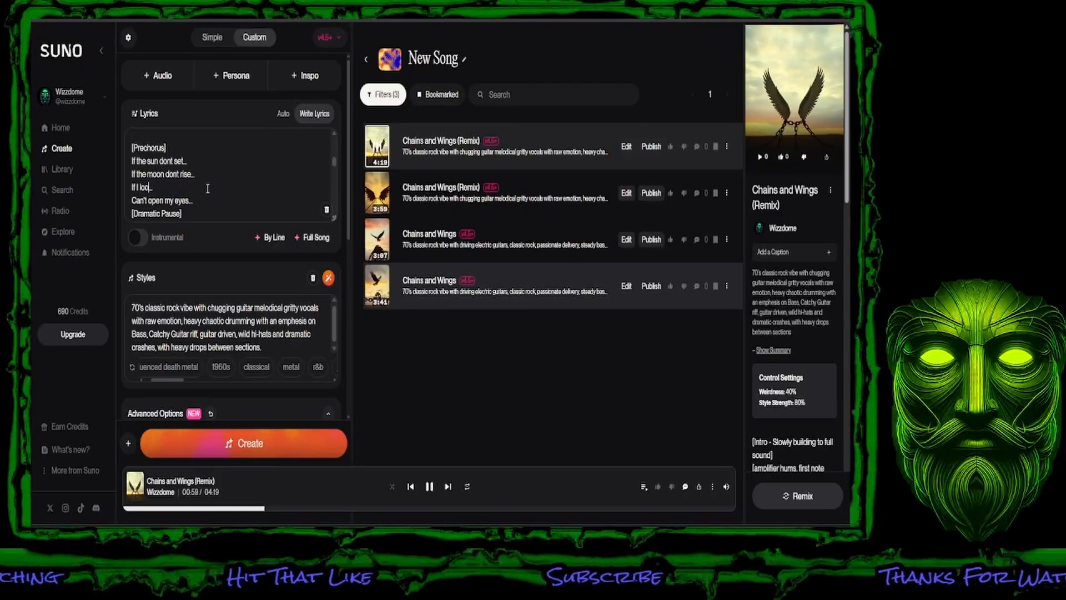
key(BackSpace)
text(se my b)
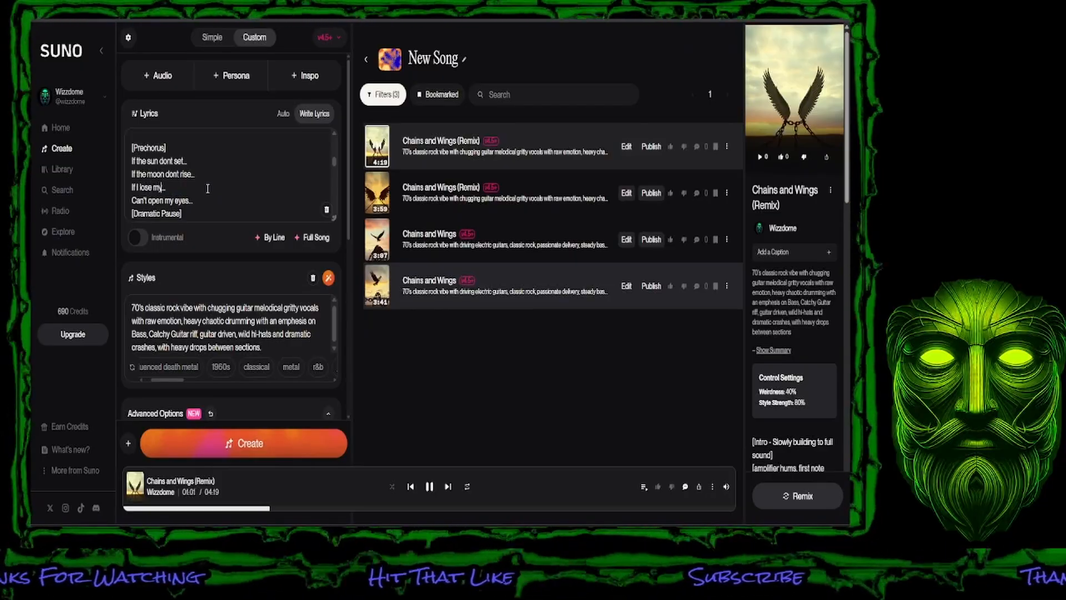
text(reath)
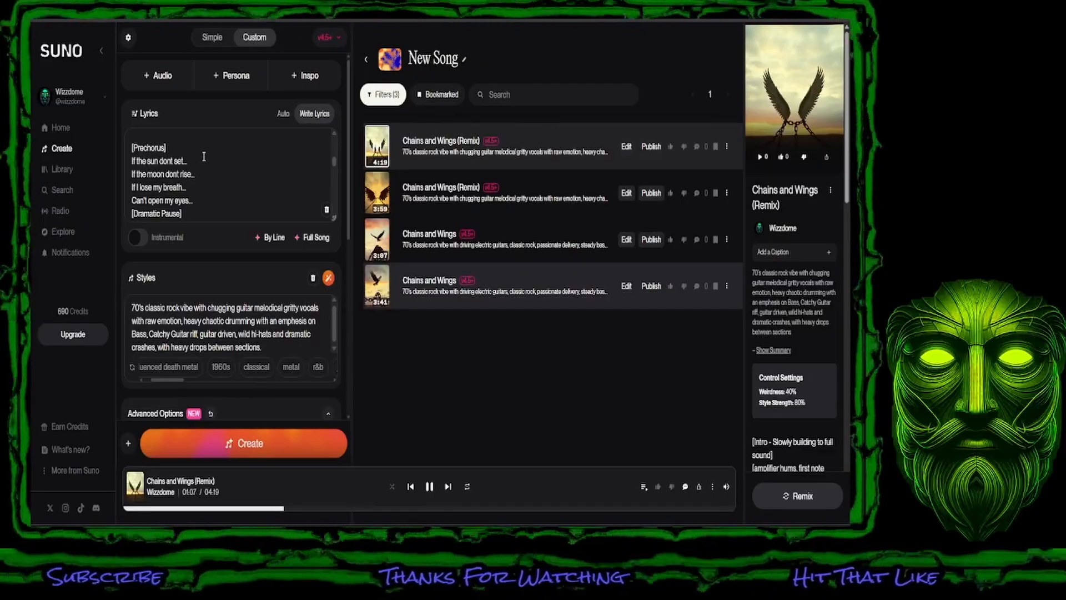
Step: In the second prechorus, replace "stop breathing" with "lose my breath" in the third line
scroll(203, 156, down, 1)
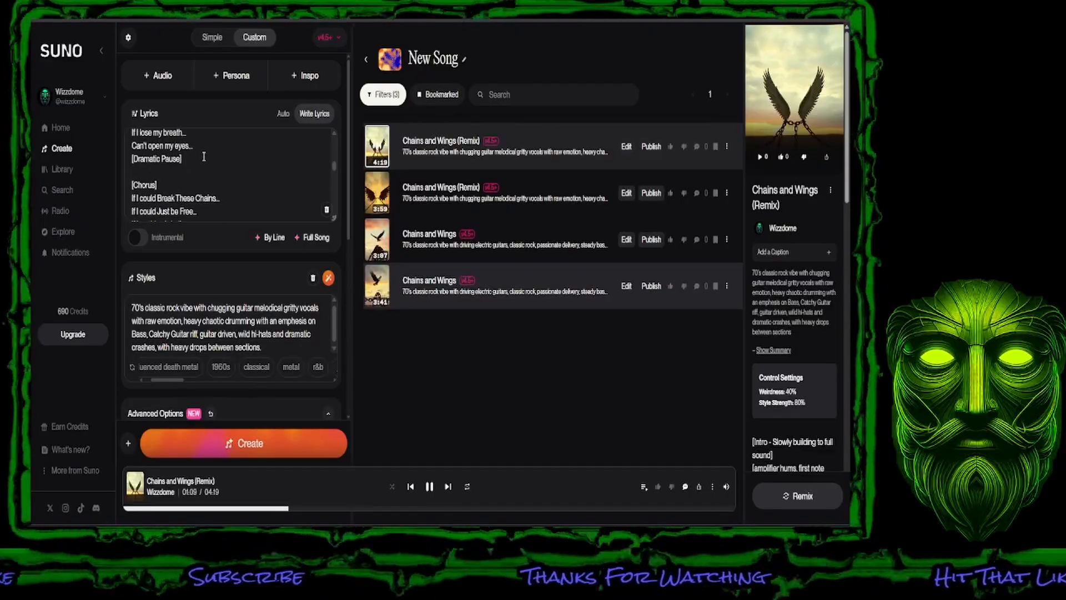
scroll(207, 161, down, 3)
scroll(211, 165, up, 2)
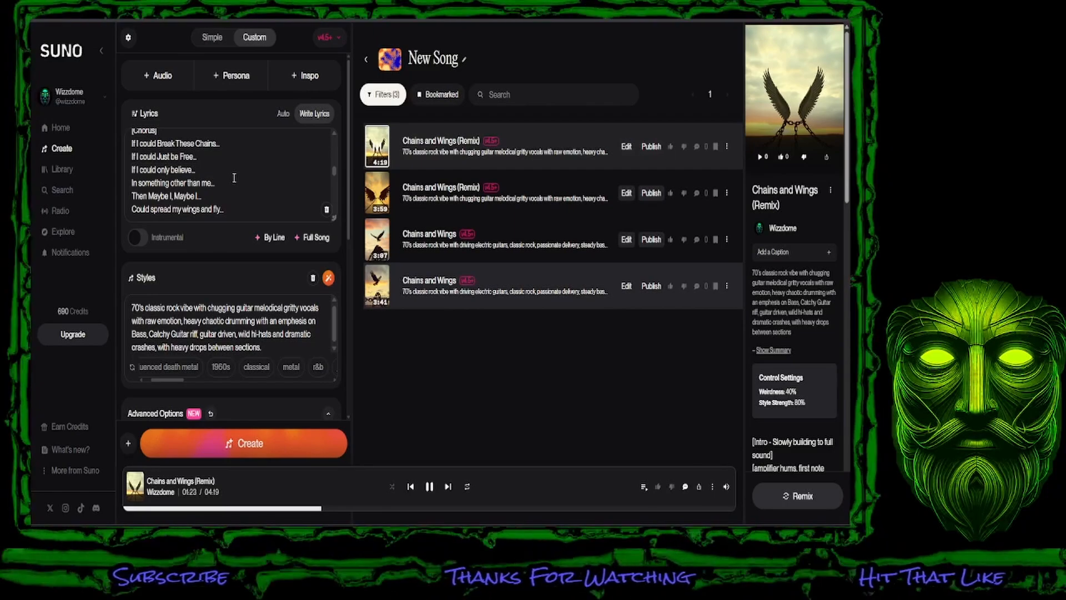
scroll(234, 178, down, 5)
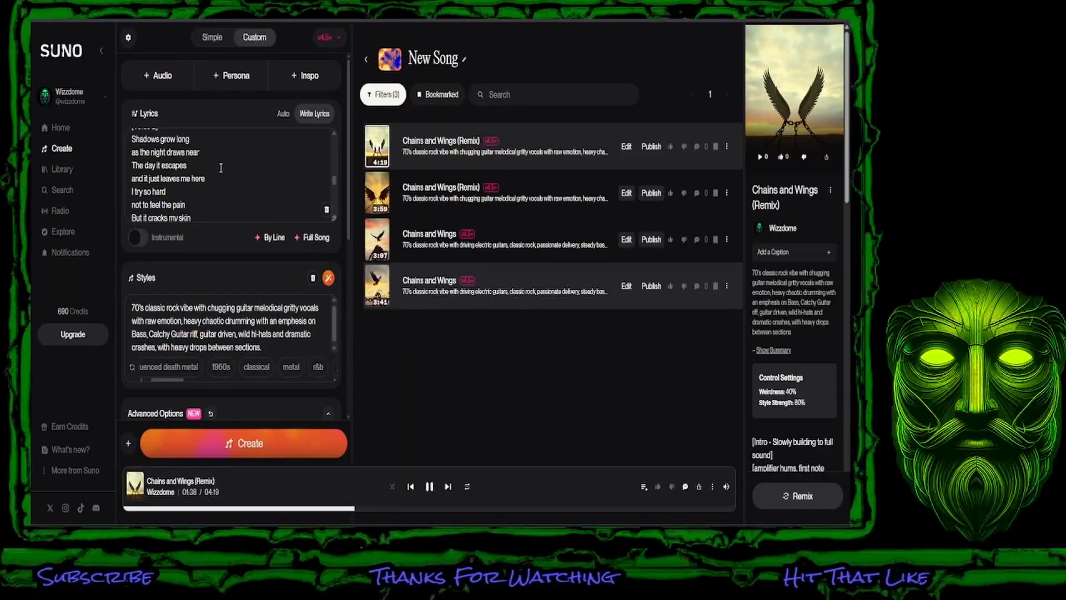
scroll(220, 168, down, 2)
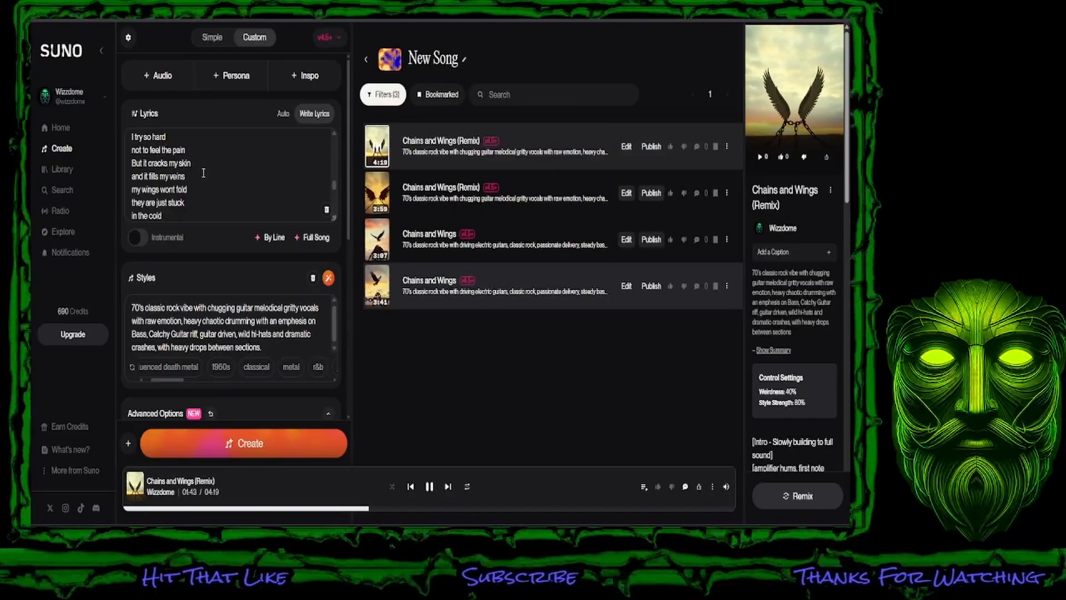
scroll(200, 177, down, 2)
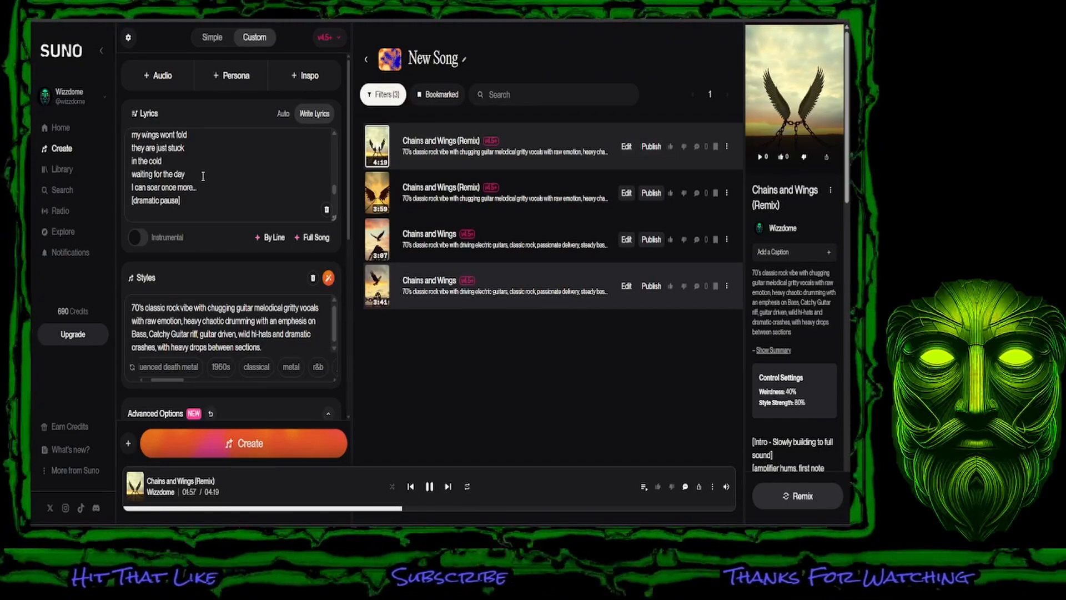
scroll(203, 176, down, 3)
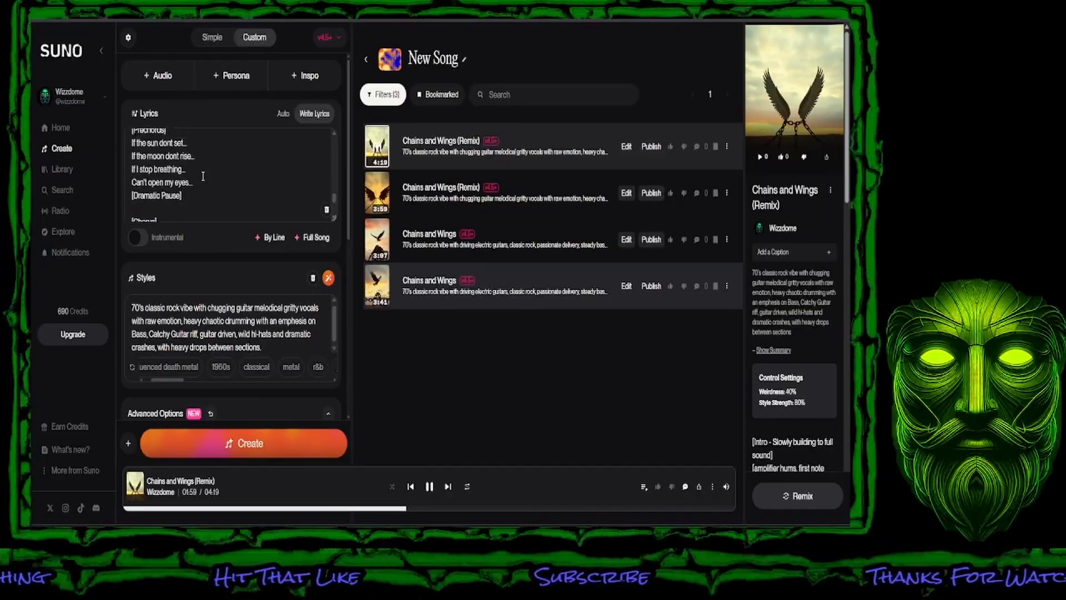
scroll(202, 178, up, 2)
scroll(203, 178, down, 2)
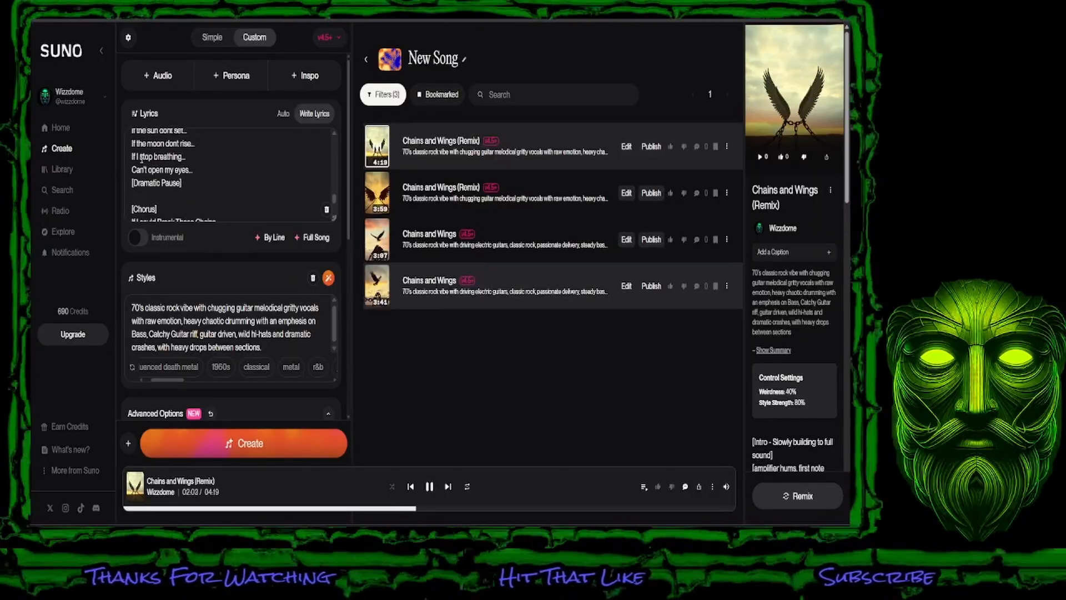
drag(139, 156, 184, 157)
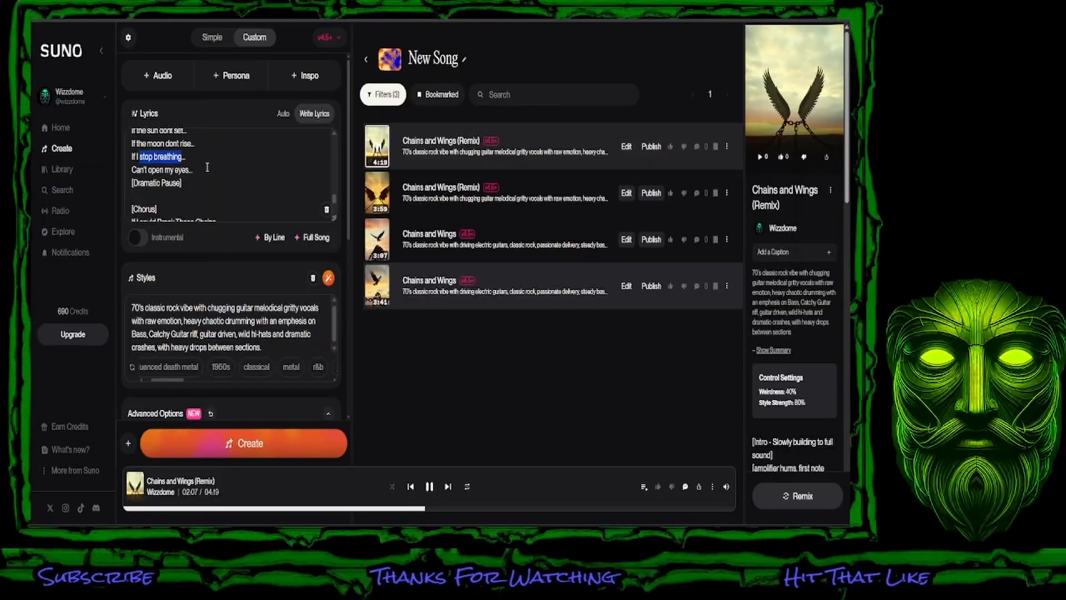
text(lose my)
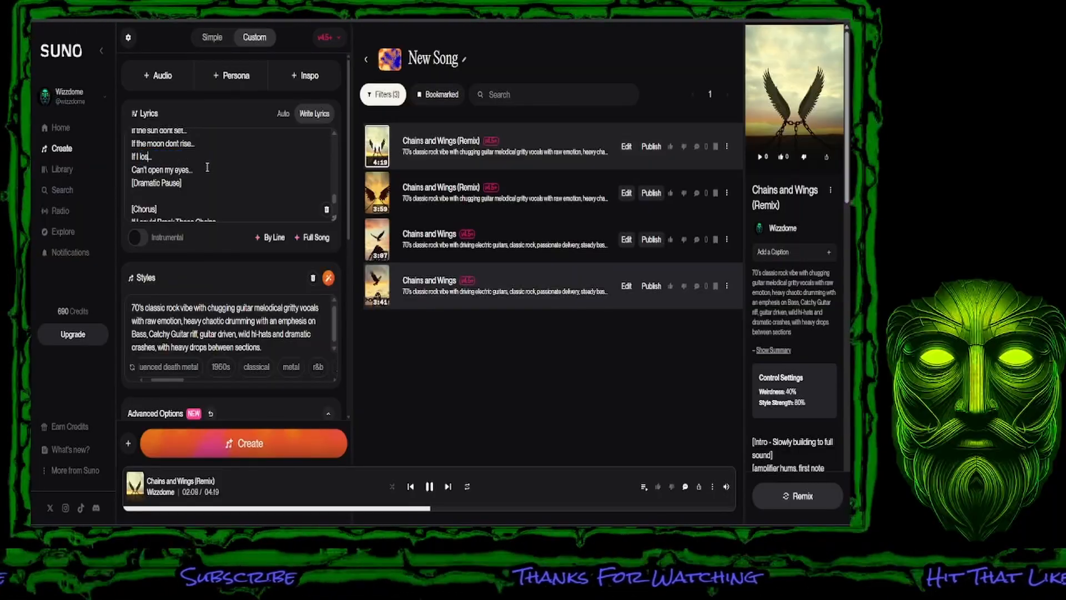
text( breat)
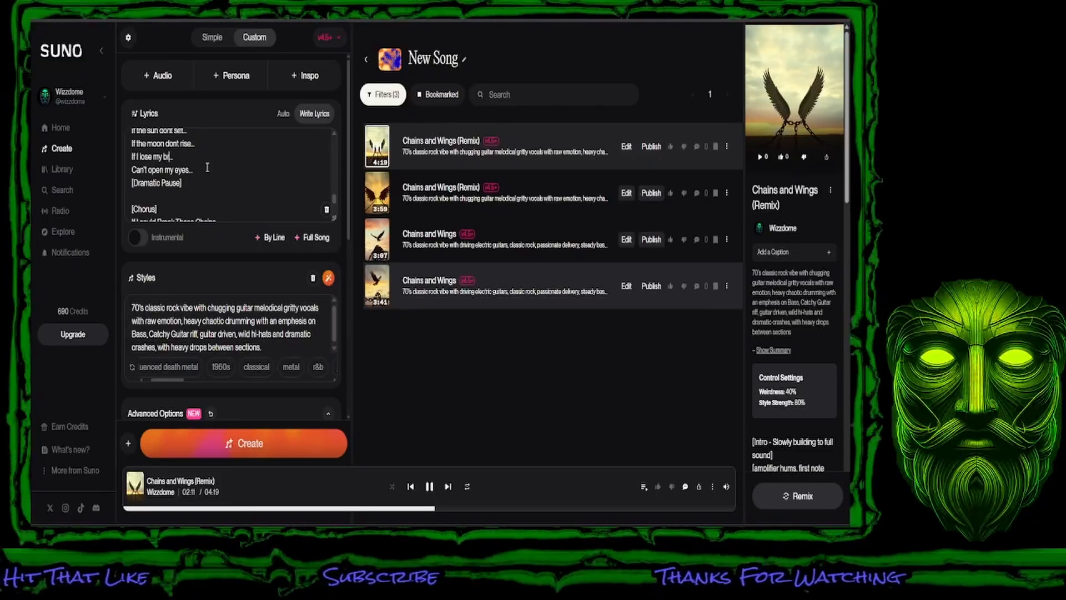
text(h)
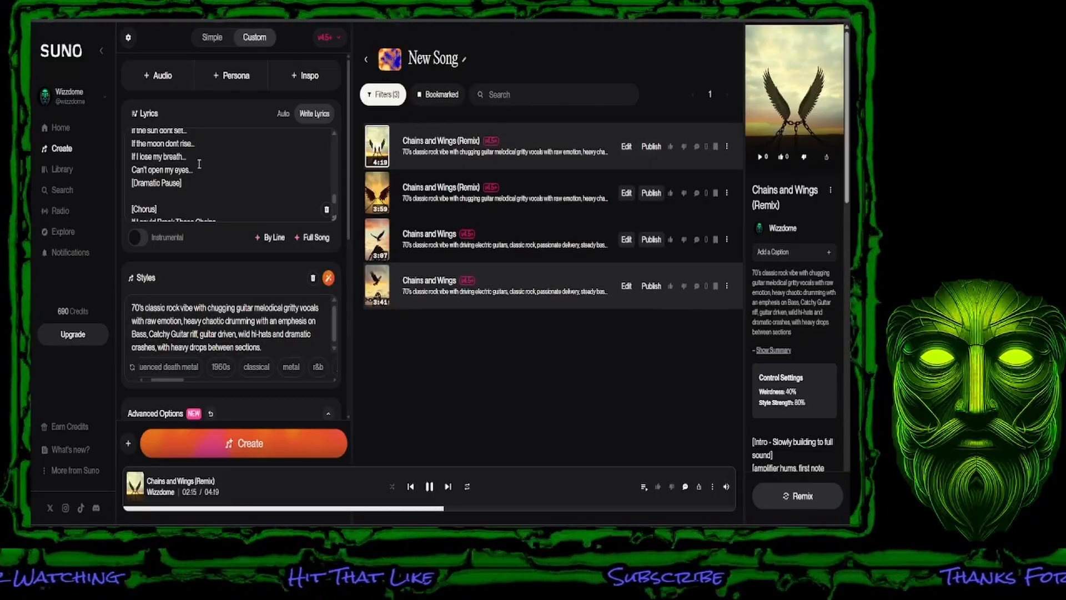
Step: Follow the last chorus to the end of the lyrics and pause the playing remix
scroll(199, 164, down, 1)
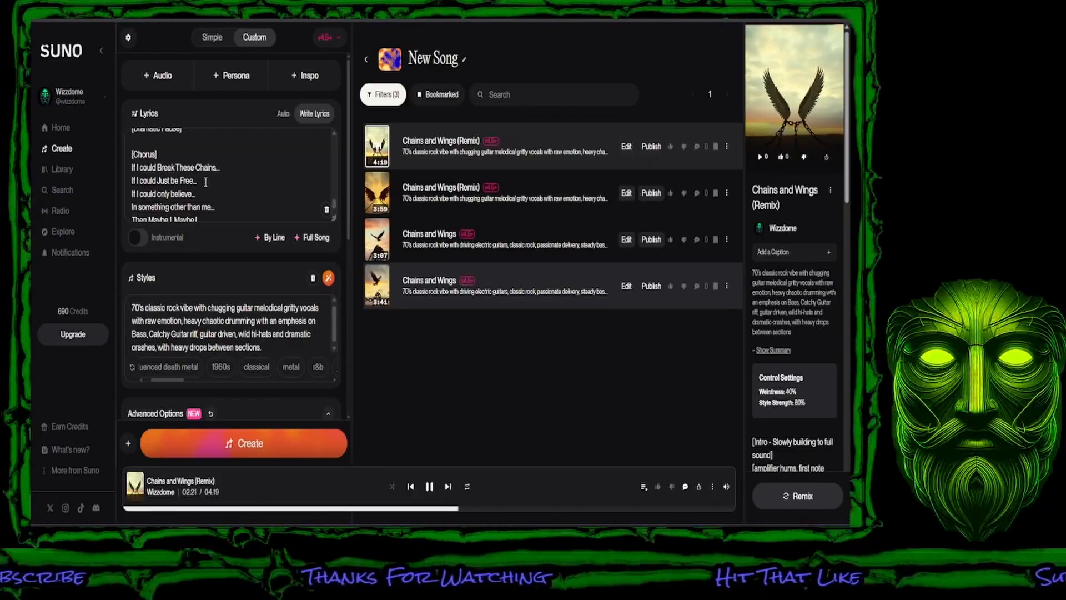
scroll(205, 182, down, 3)
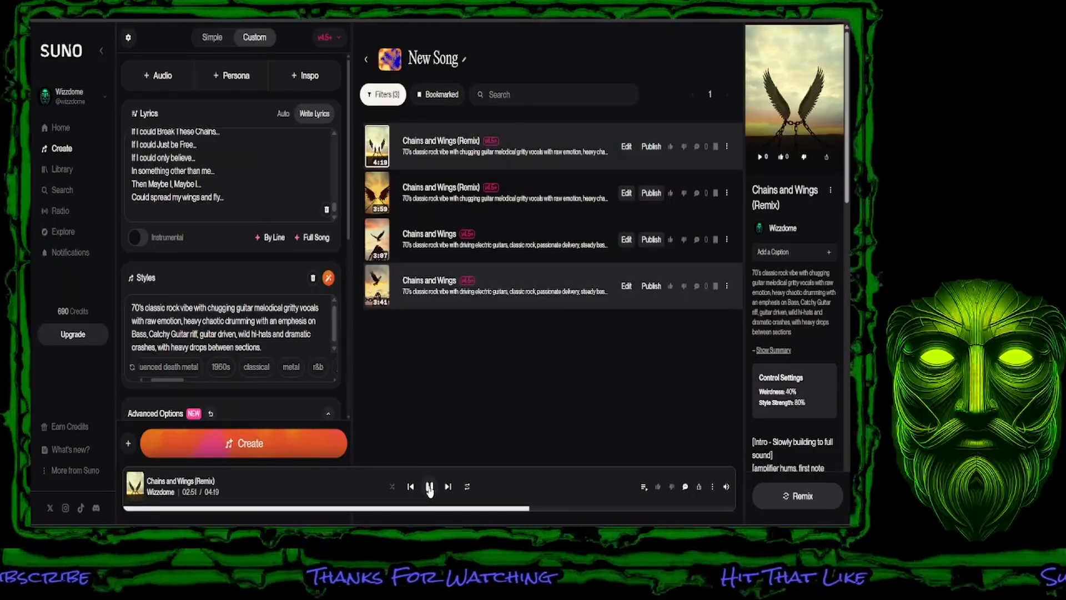
click(430, 487)
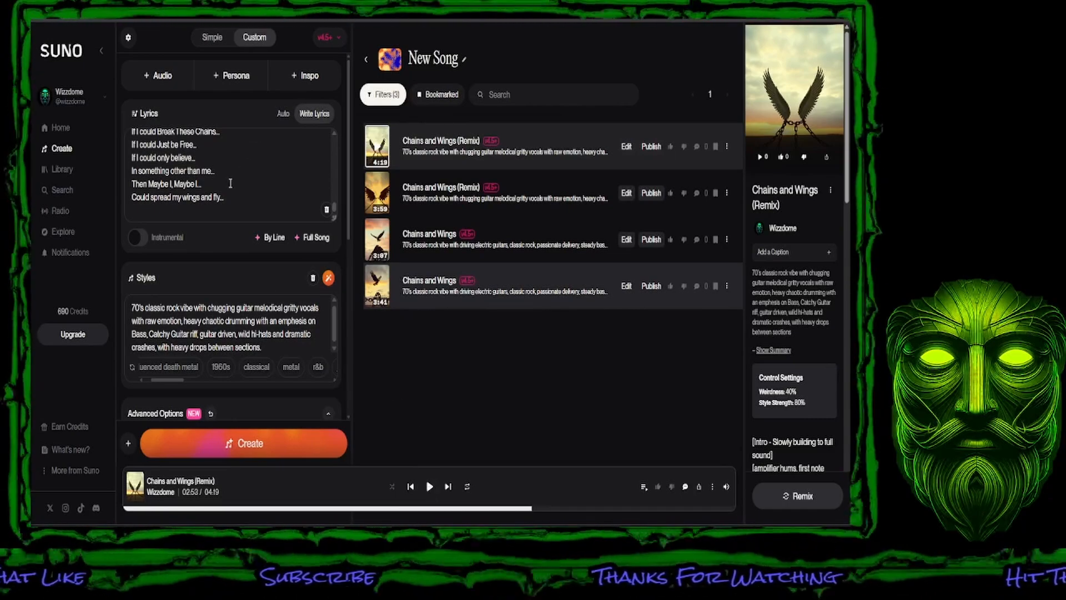
Step: Review the full lyrics, checking the "If I lose my breath..." line in both prechoruses
scroll(244, 189, down, 5)
scroll(244, 189, up, 10)
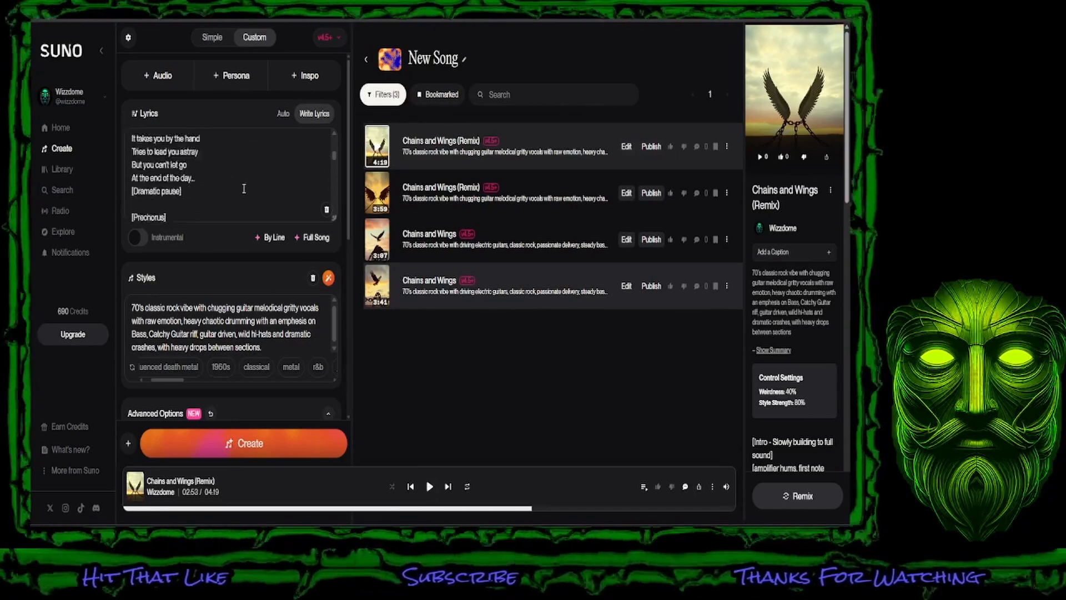
scroll(229, 172, down, 4)
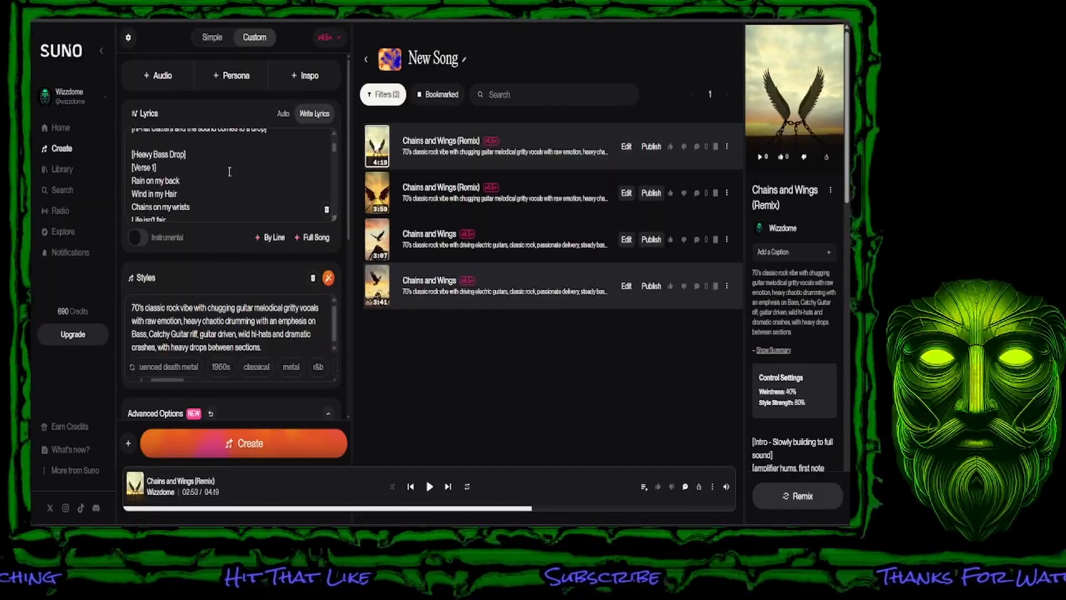
scroll(229, 171, down, 2)
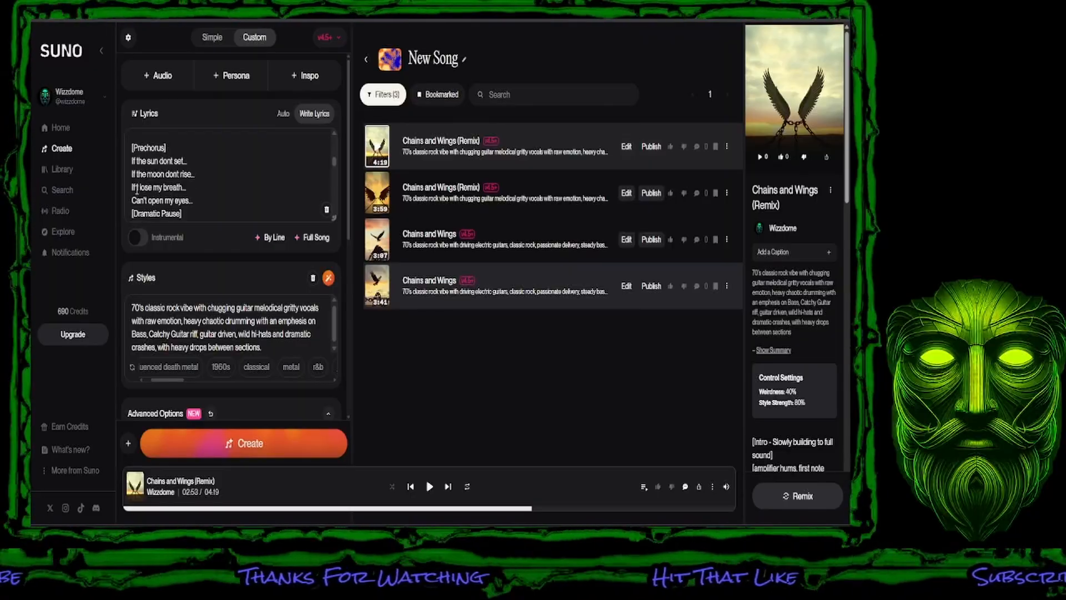
drag(131, 187, 204, 190)
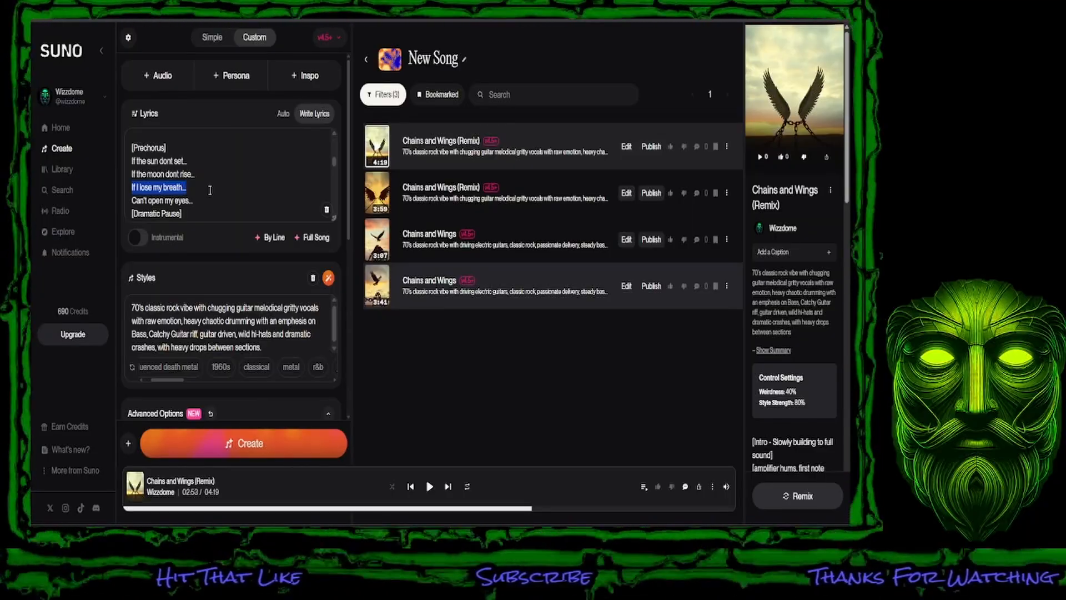
scroll(210, 190, down, 3)
scroll(210, 190, down, 3)
scroll(210, 190, up, 5)
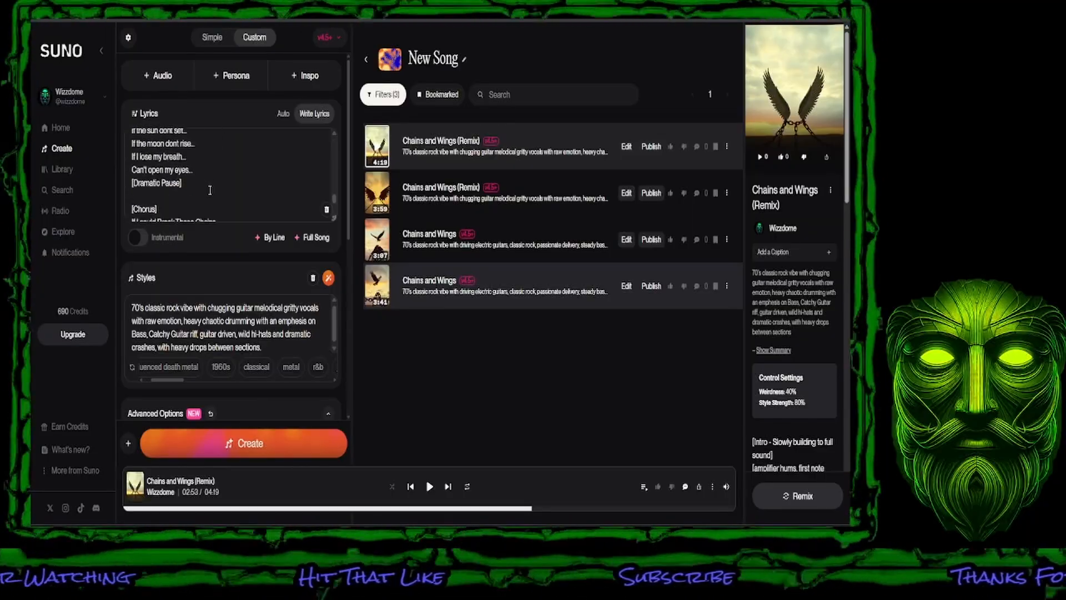
Step: Copy the complete lyrics, from the intro cues through the final chorus line
scroll(210, 190, down, 3)
drag(231, 198, 130, 129)
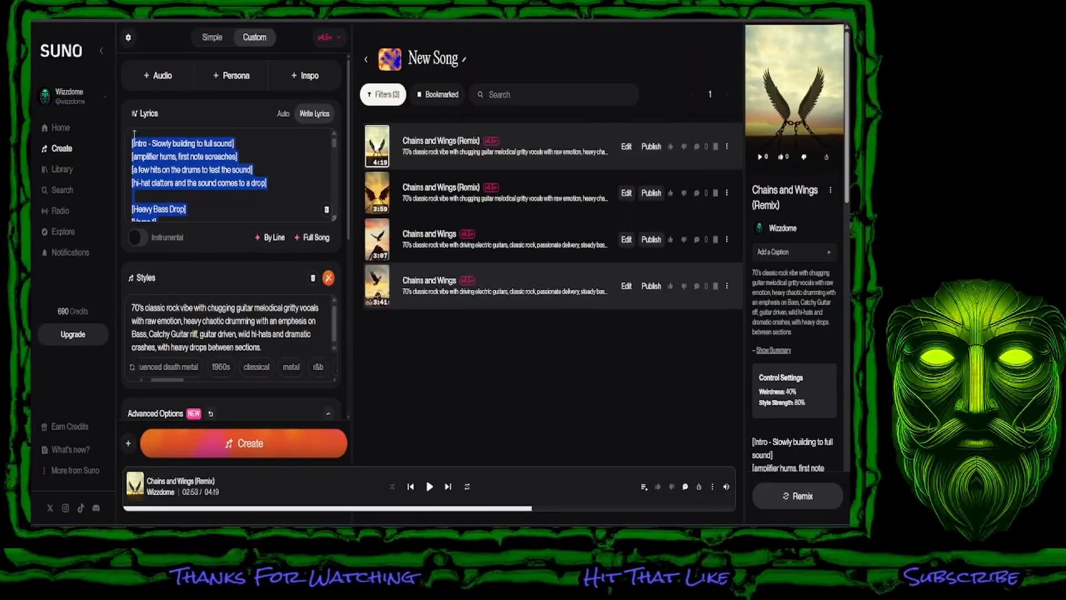
right_click(162, 165)
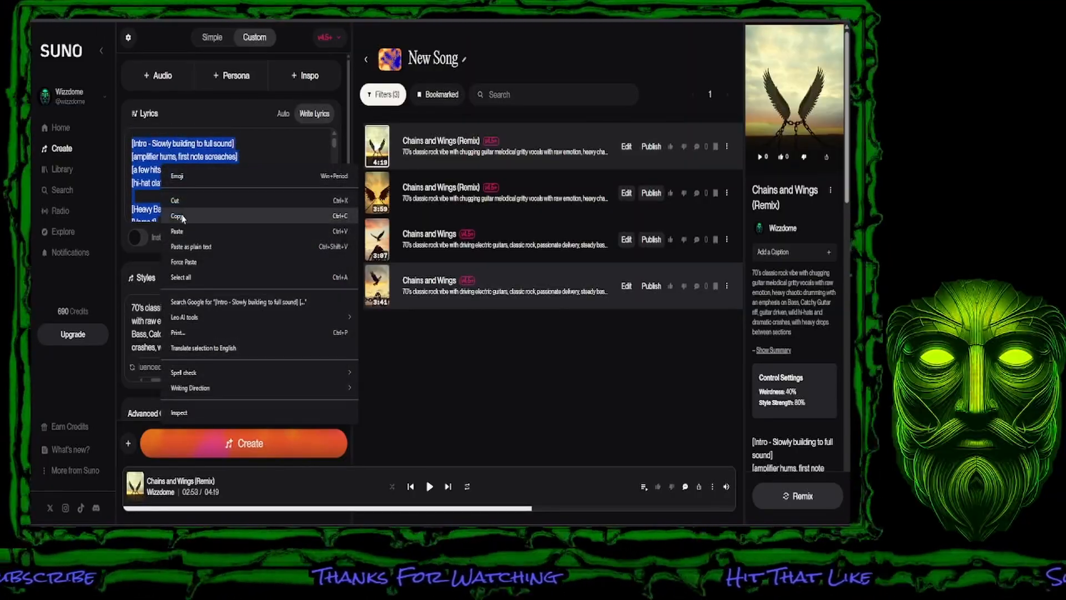
click(183, 217)
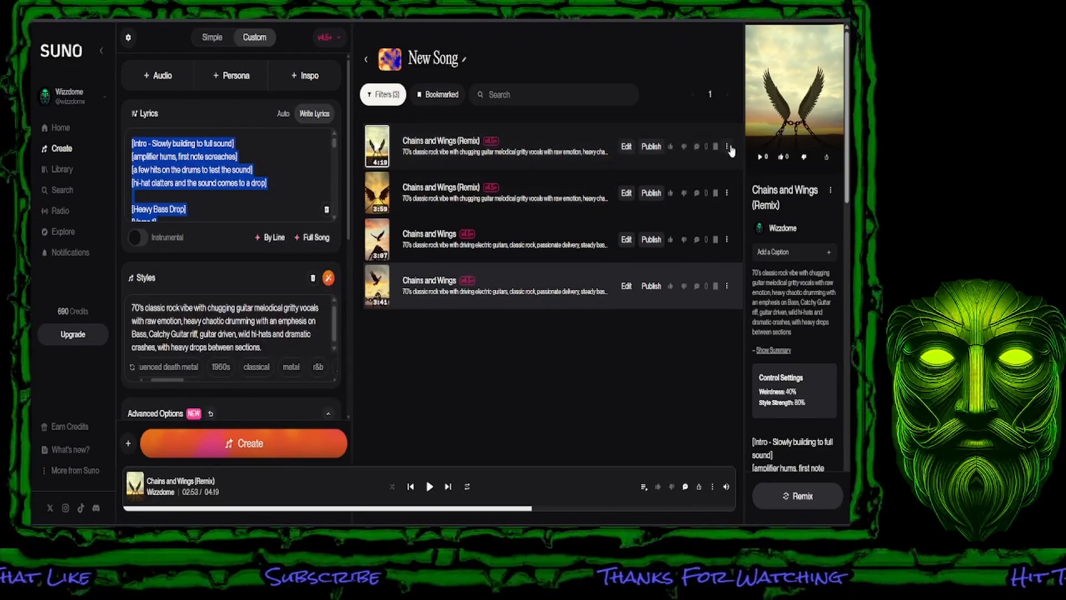
Step: Start a Cover remix of the 4:19 version of "Chains and Wings (Remix)"
click(727, 147)
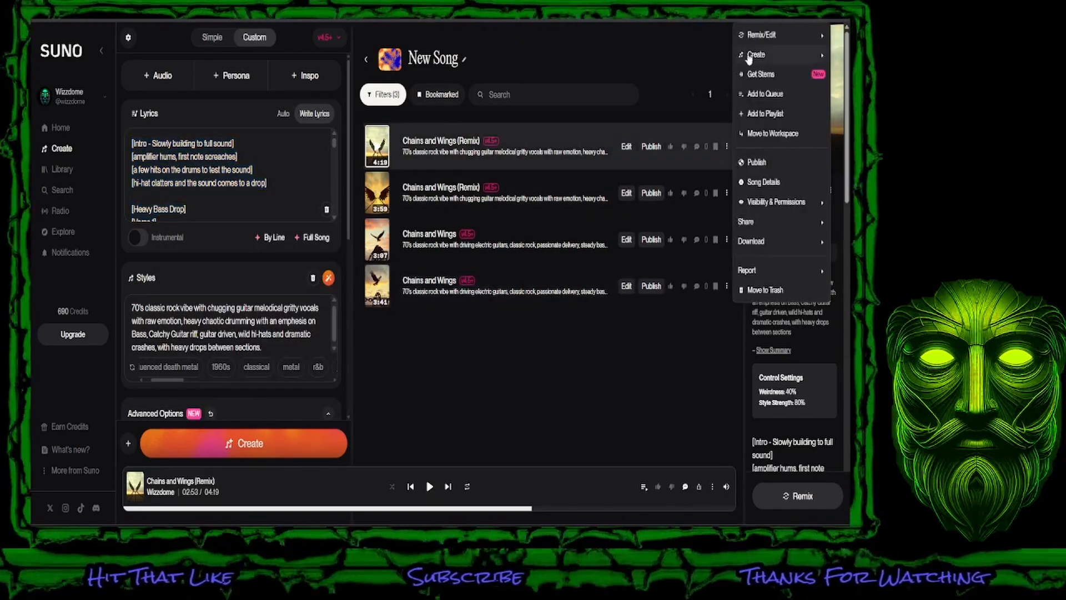
mouse_move(763, 37)
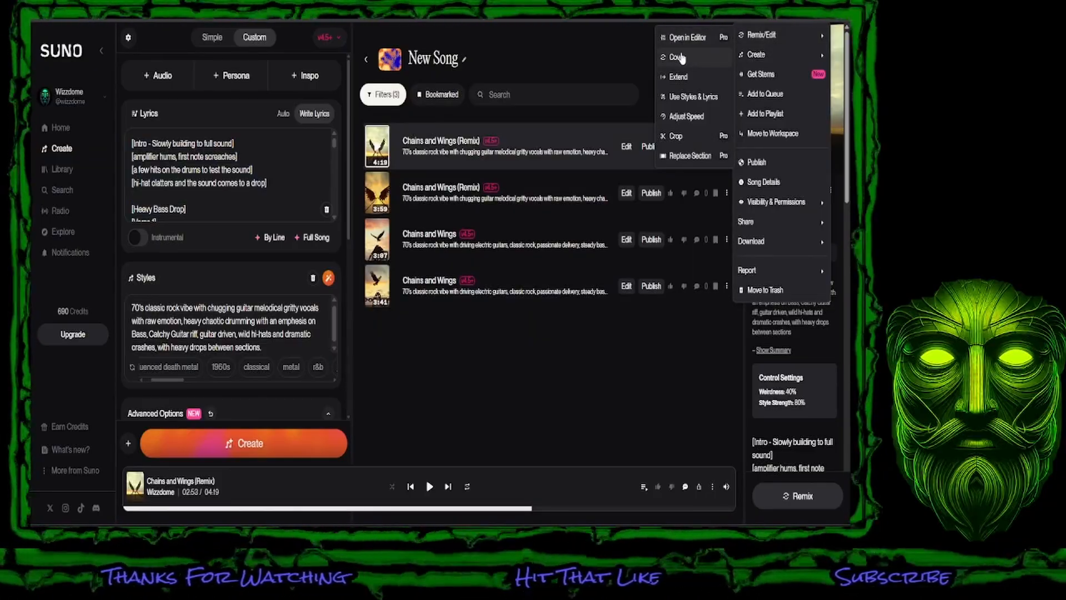
mouse_move(769, 232)
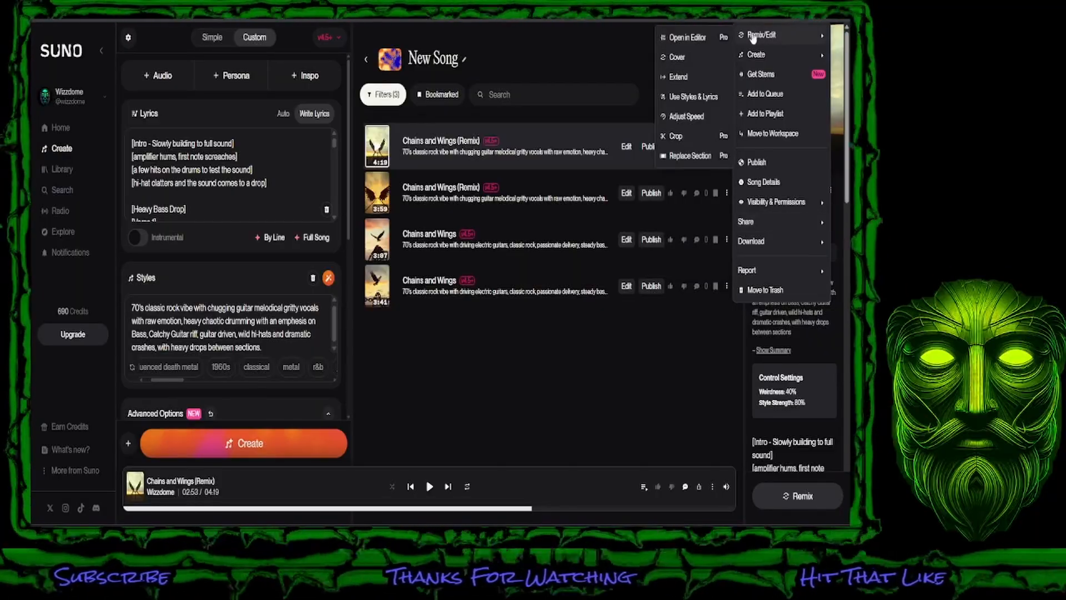
click(679, 59)
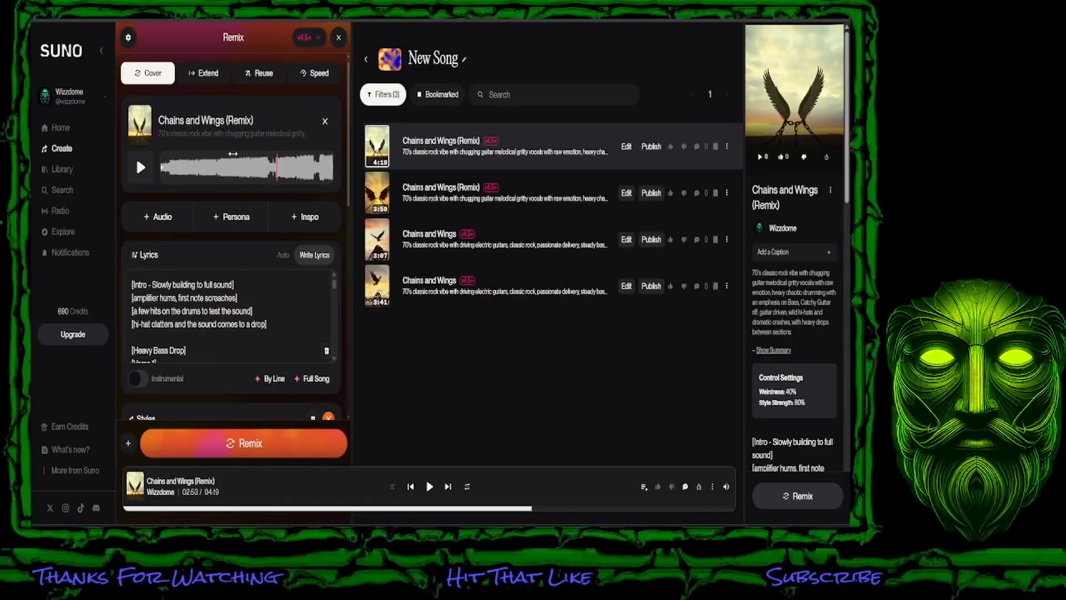
Step: Set the cover's Audio Influence to 50%
scroll(233, 222, down, 8)
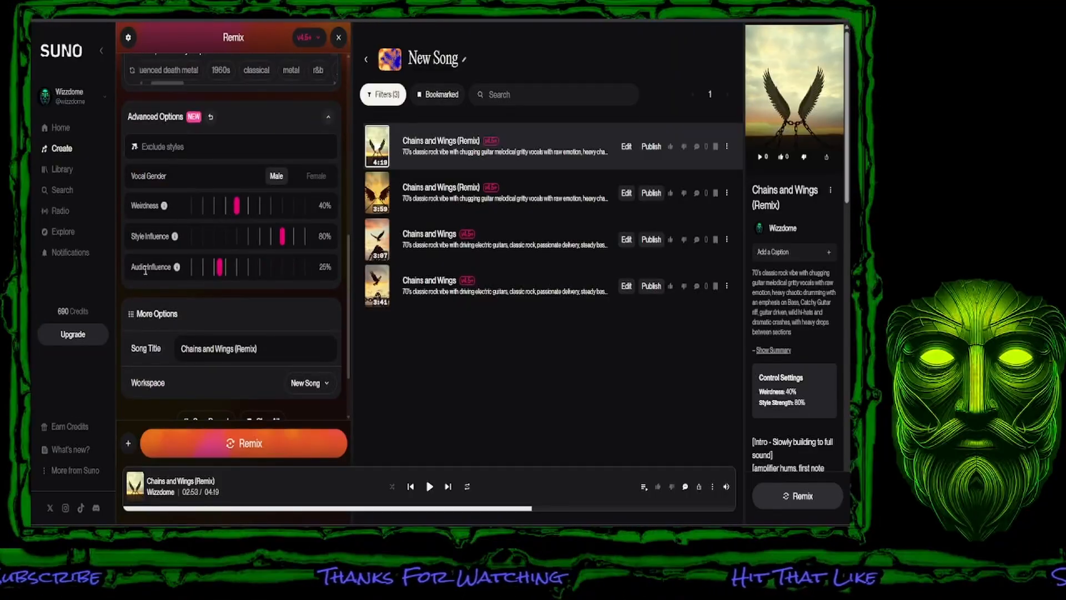
mouse_move(219, 269)
drag(220, 269, 249, 272)
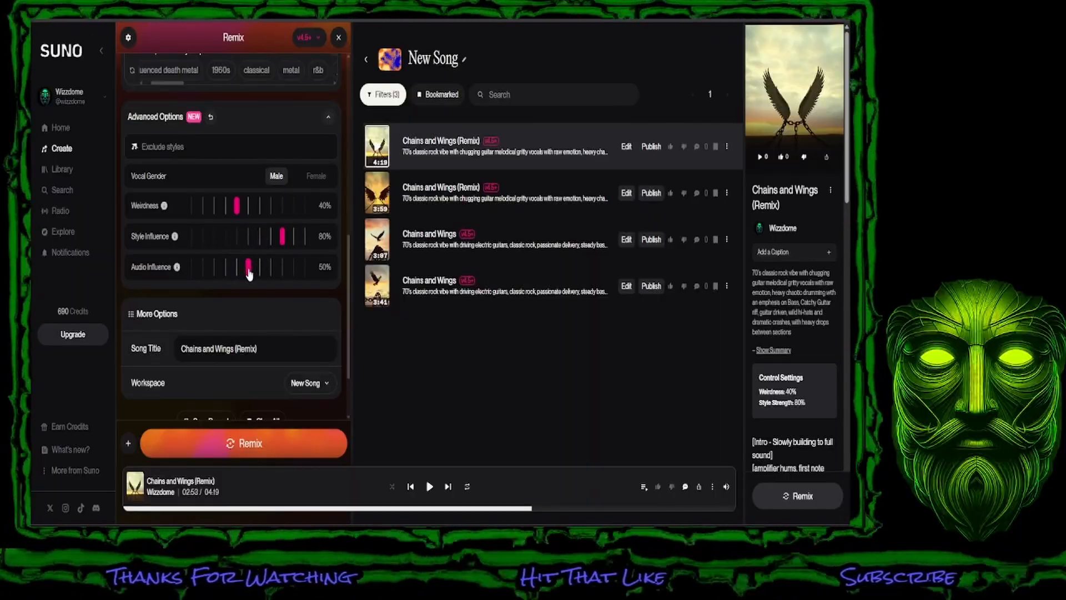
Step: Replace the cover's style description with "Dark Industrial Trap Metal Ballad"
scroll(215, 281, up, 2)
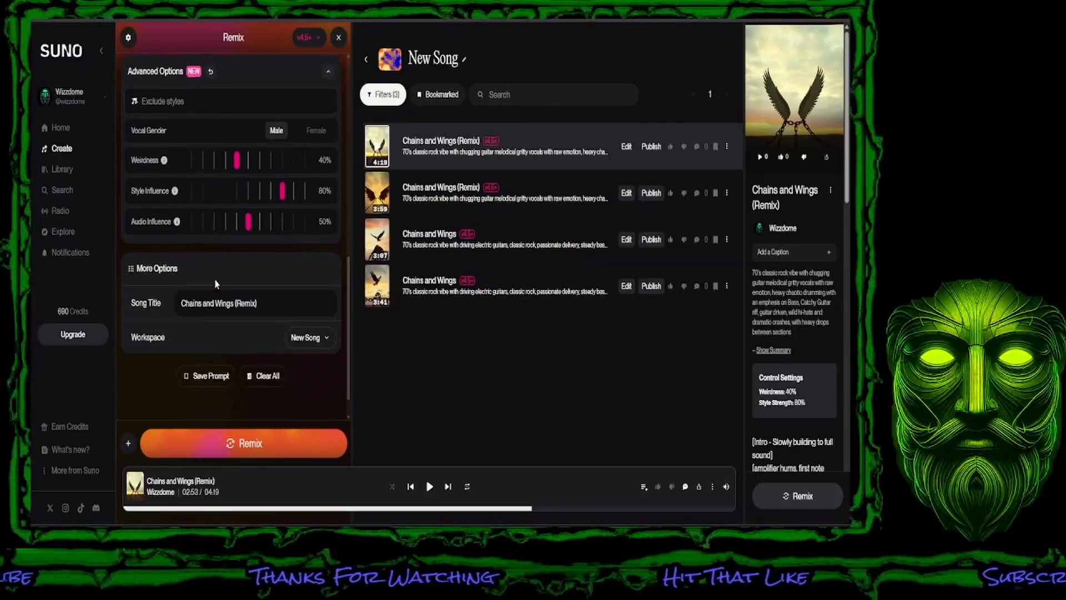
scroll(213, 275, up, 4)
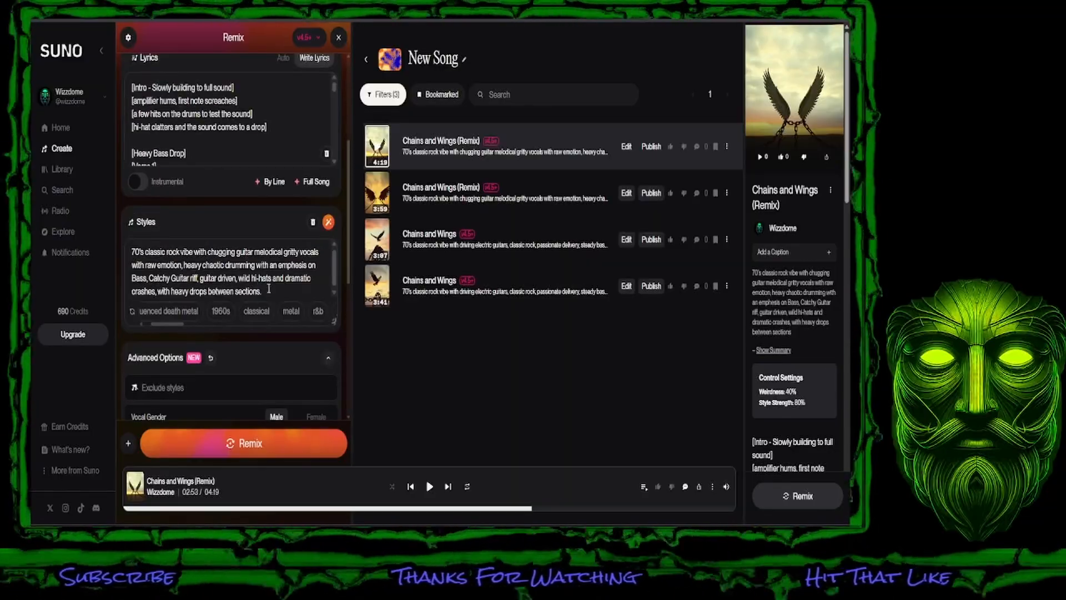
drag(269, 291, 125, 250)
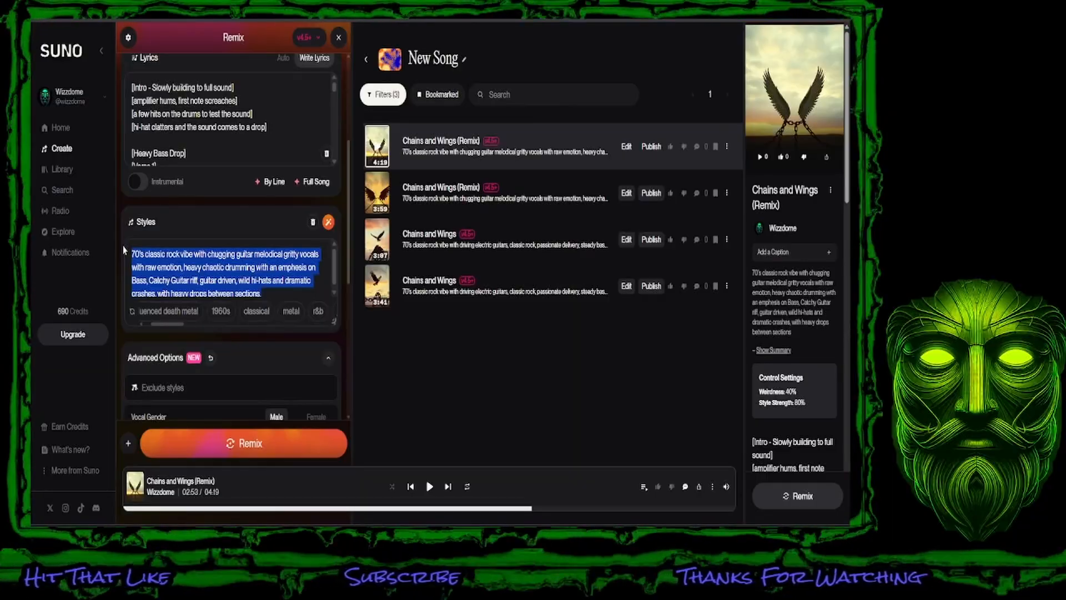
text(D)
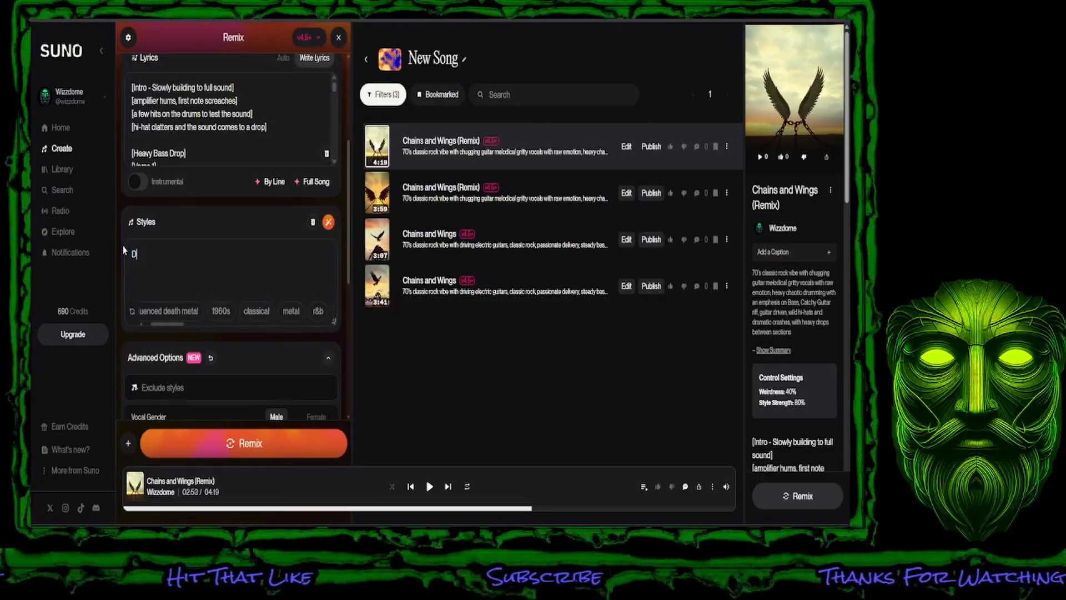
text(ark (Industrial)
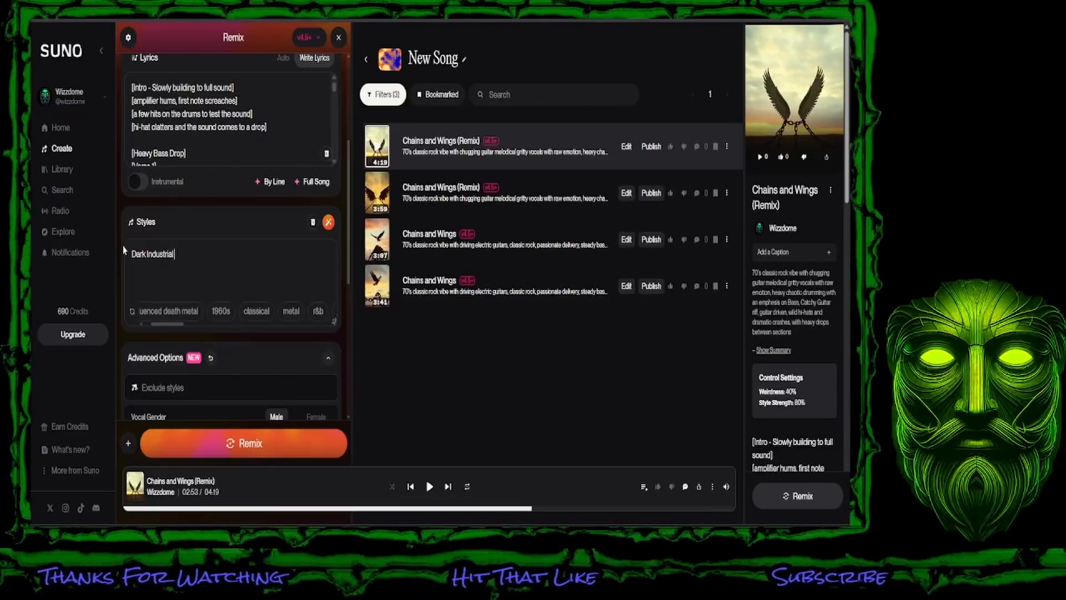
text( Tr)
text(M)
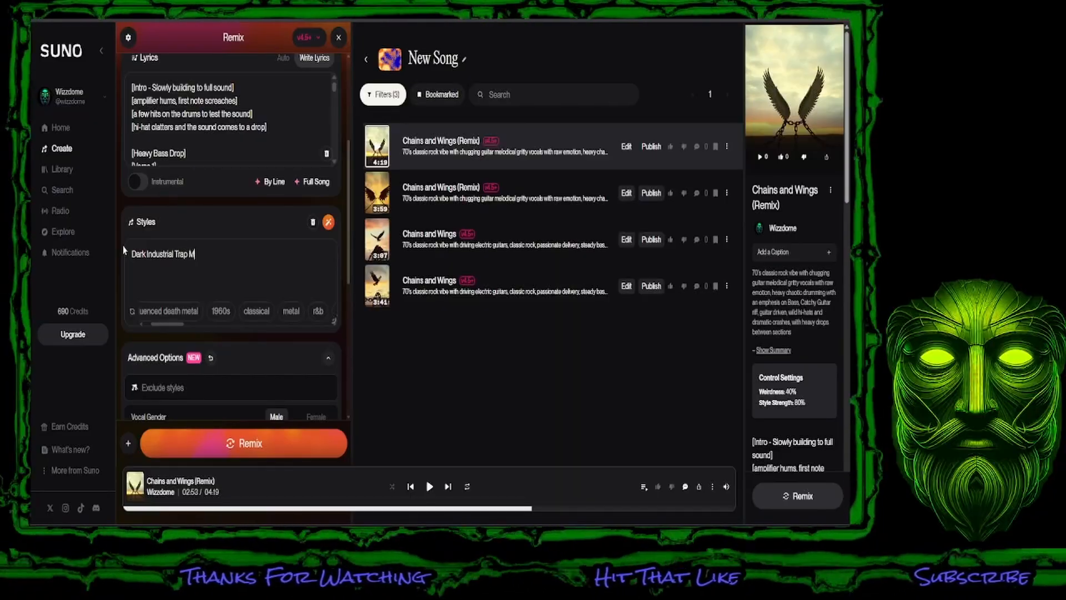
text(etal Ballad)
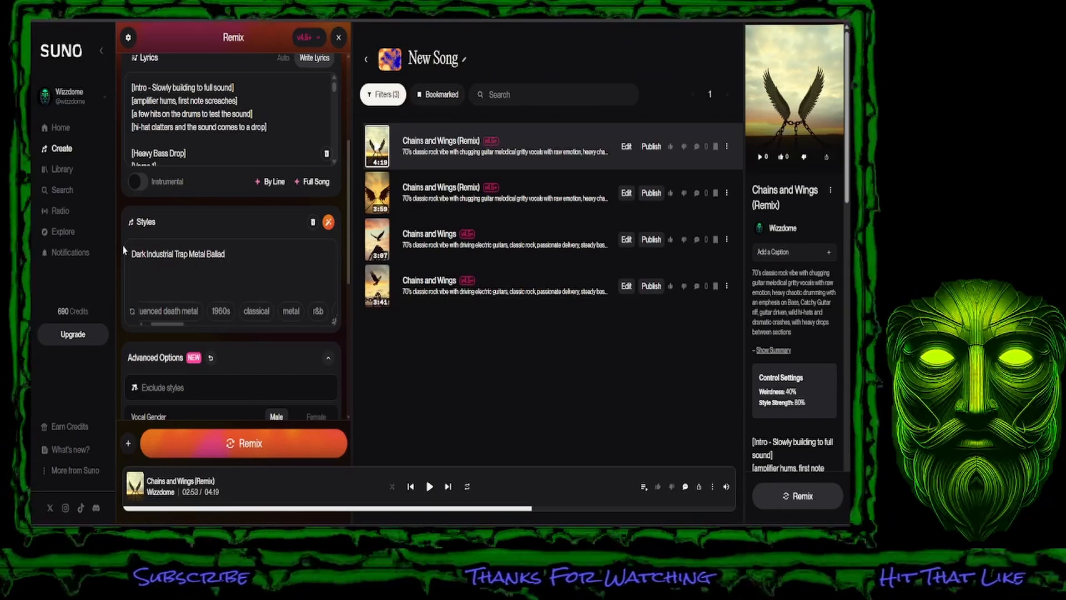
Step: Extend the style description with ", heavy 808's that thunder with Sub-bass quakes,"
text(, he)
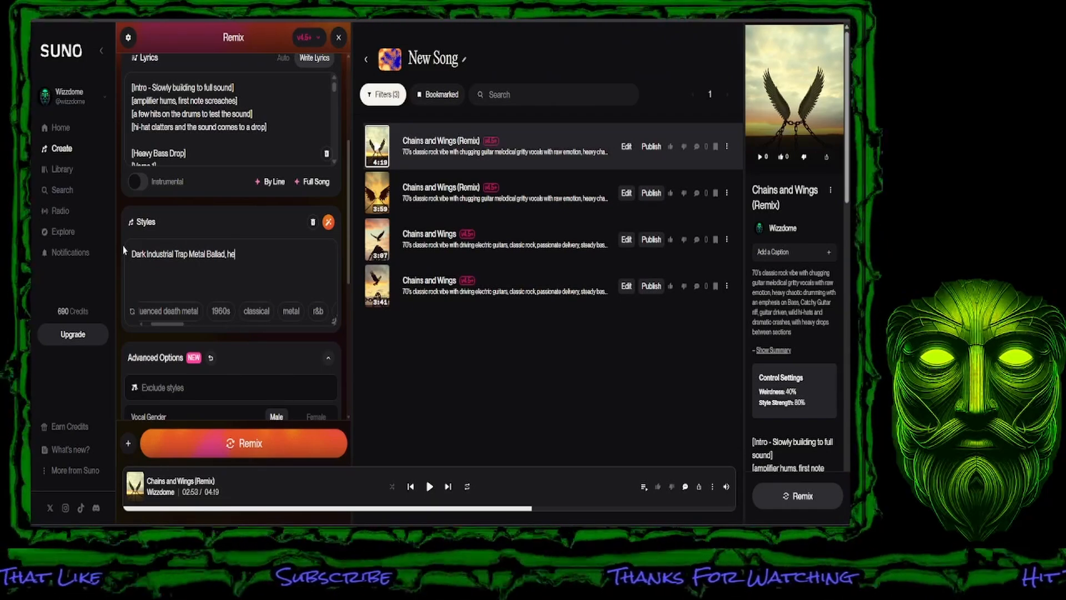
text(avy 80)
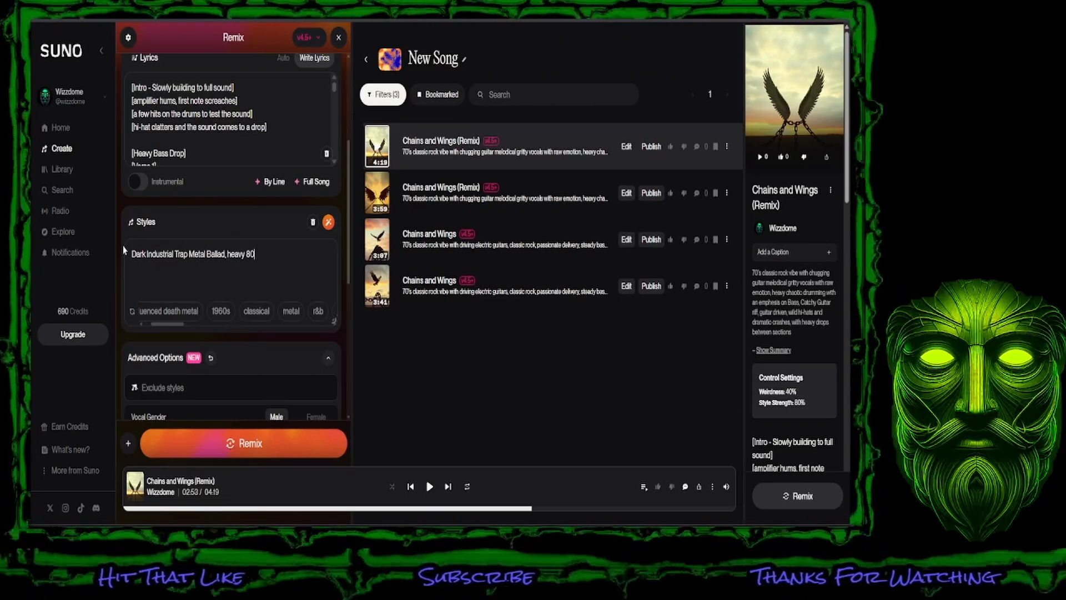
text(8's)
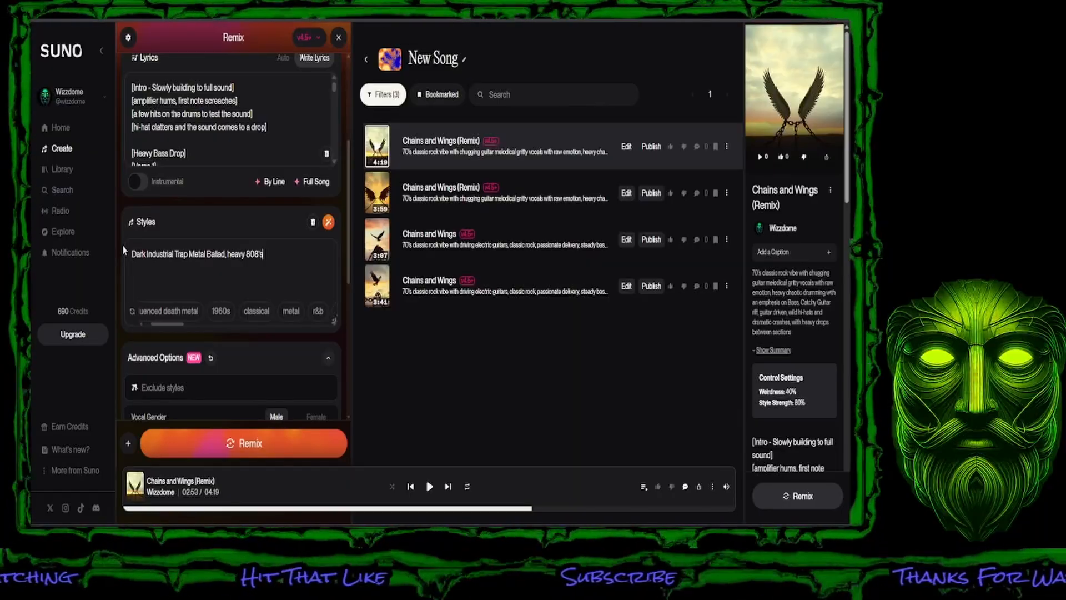
text( that thund)
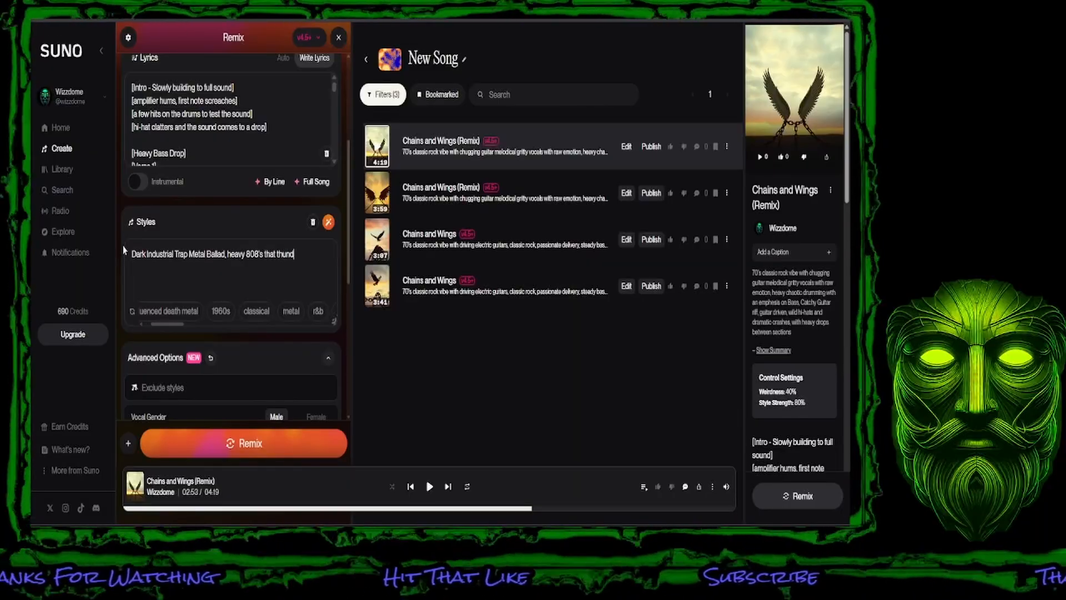
text(er with)
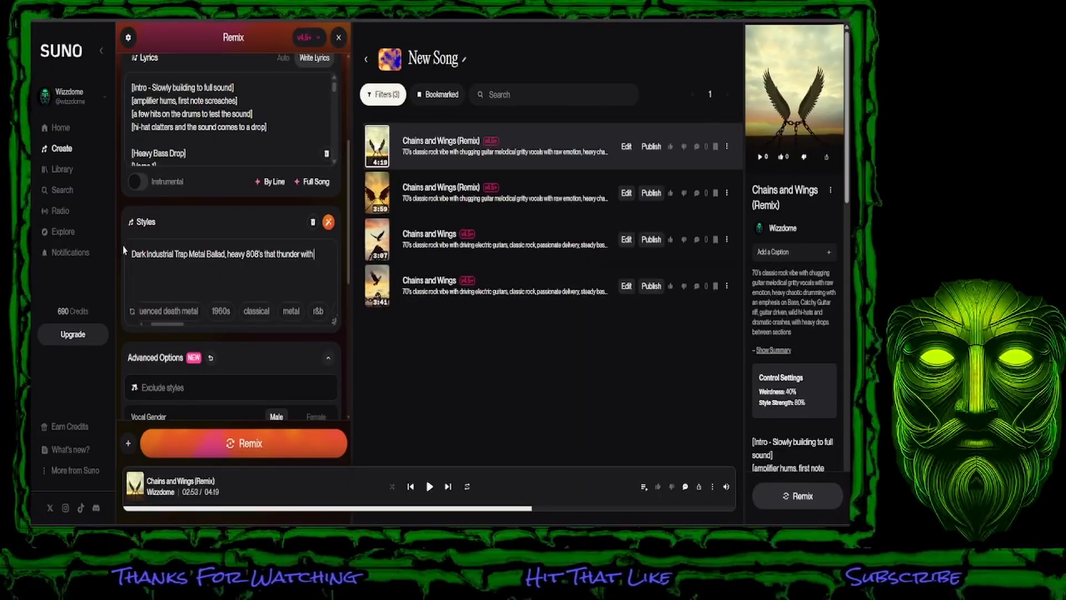
text( Sub)
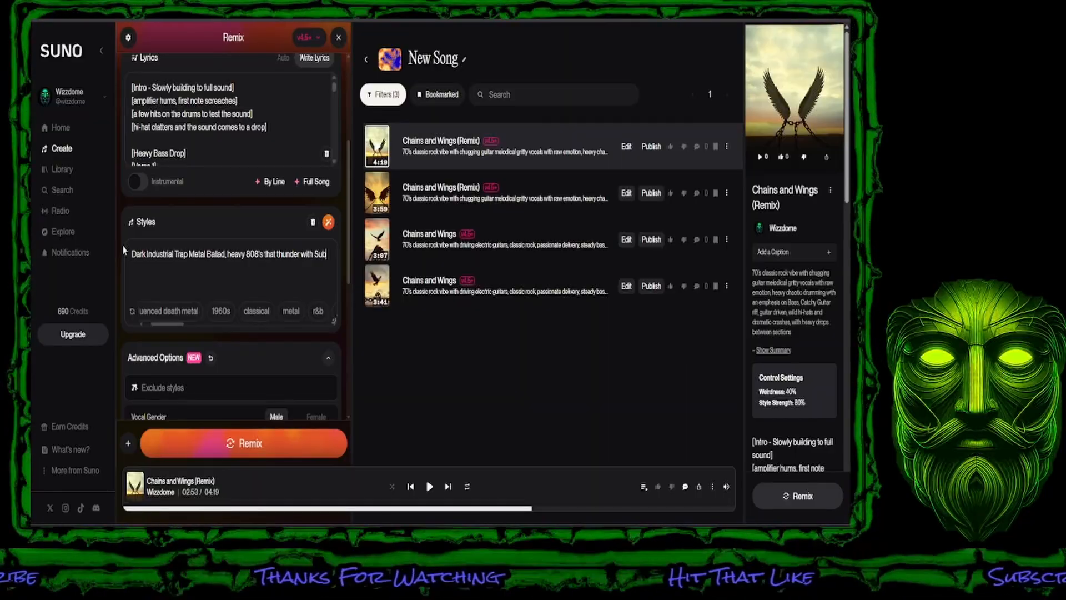
text(-)
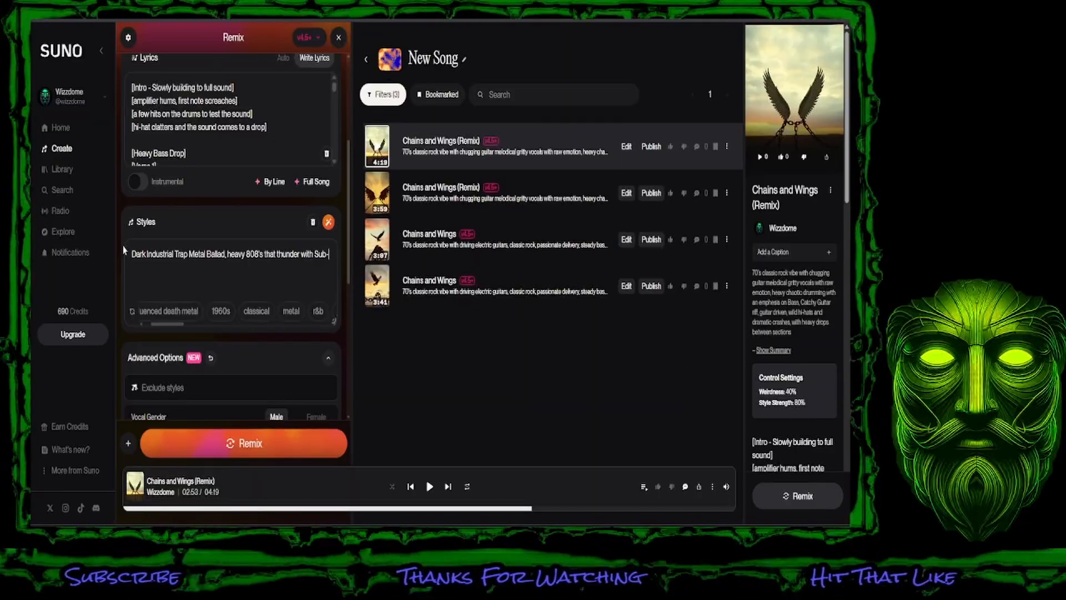
text(bass cua)
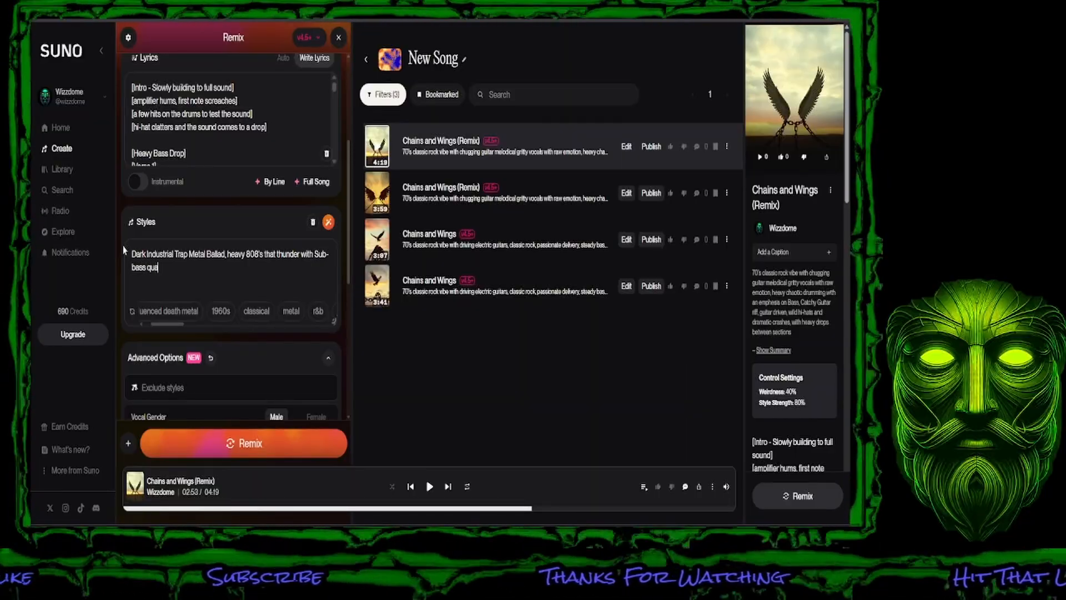
text(kes, ch)
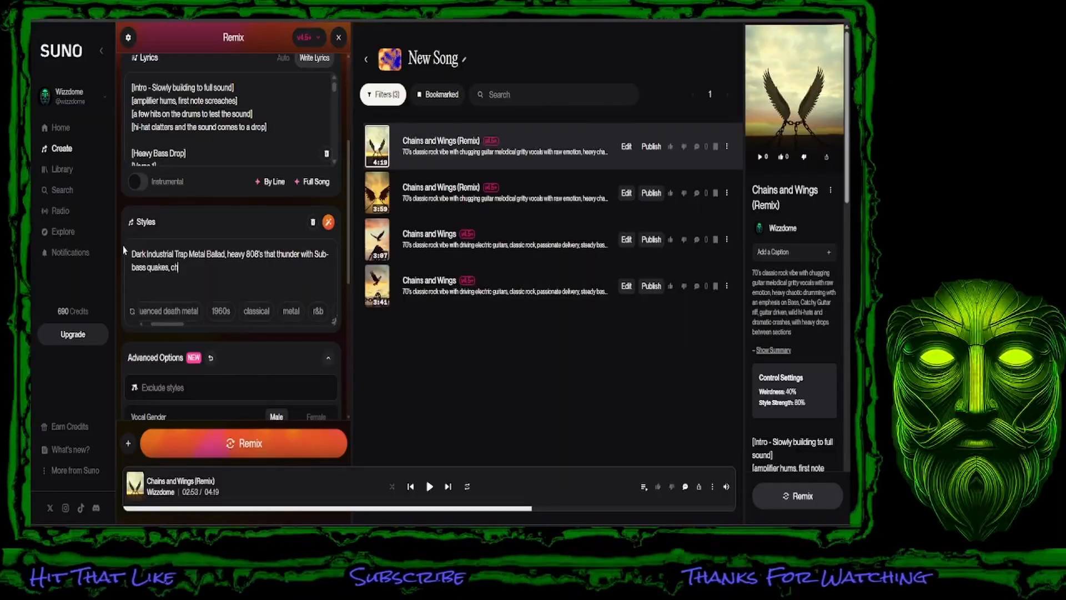
Step: Continue the style description with "chugging electric guitar riffs that draw you in like a"
text(ugging ele)
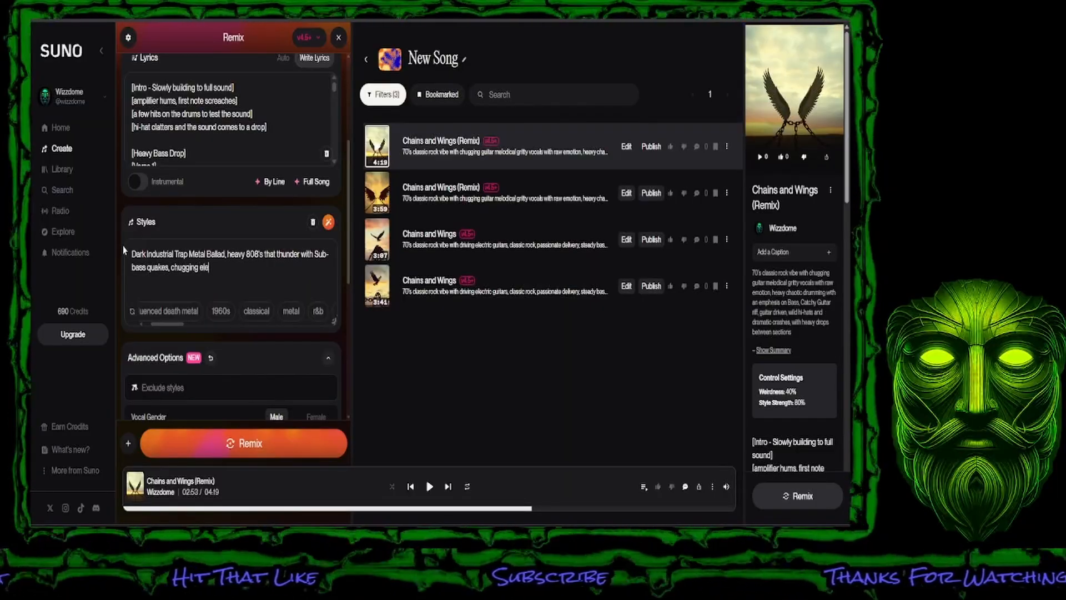
text(ctricgu)
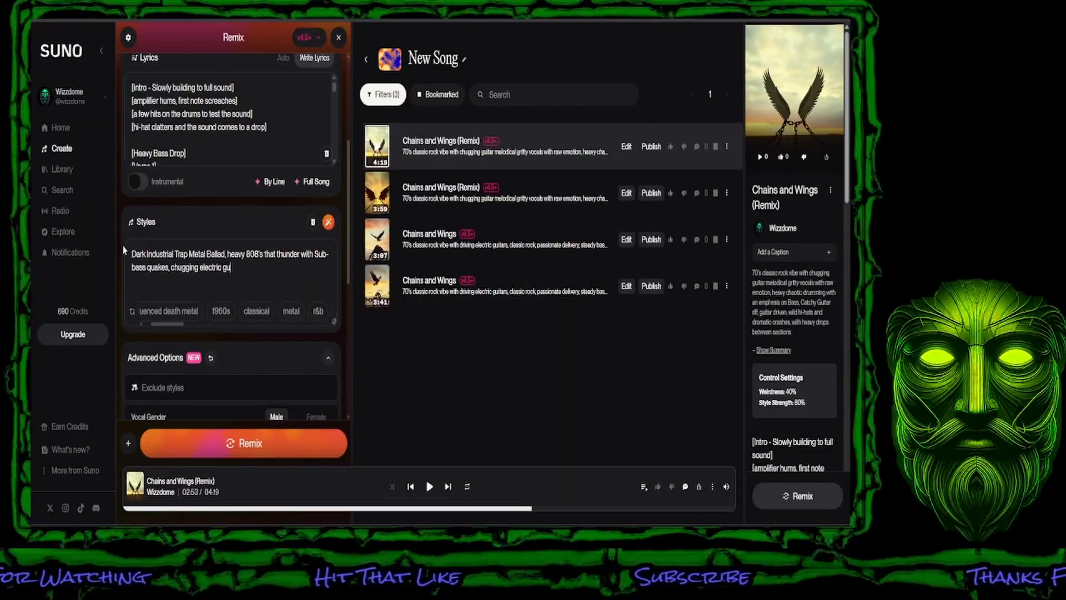
text(itar r)
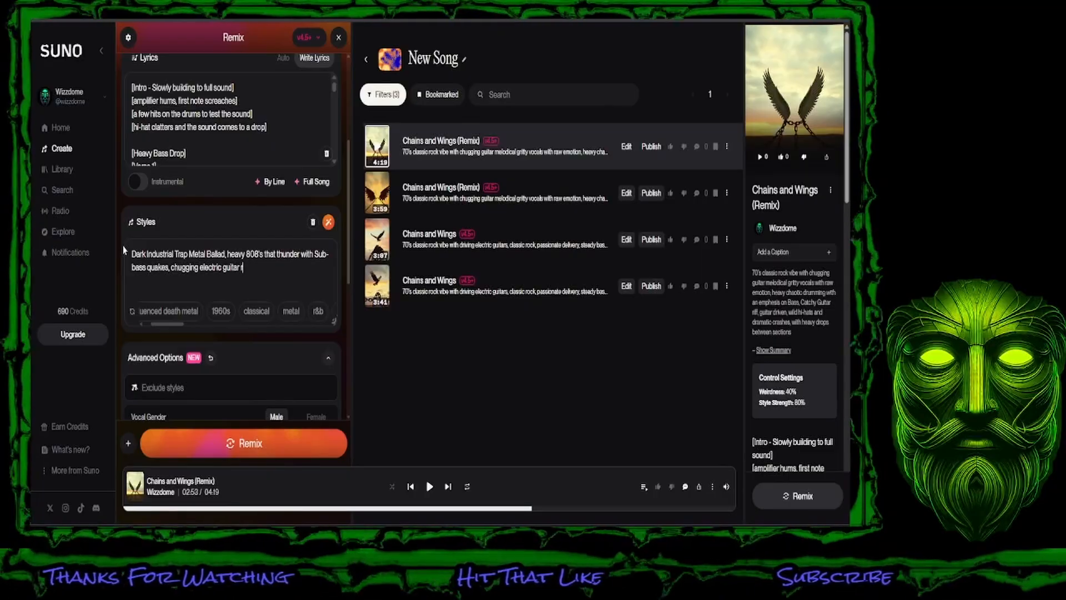
text(igffs that )
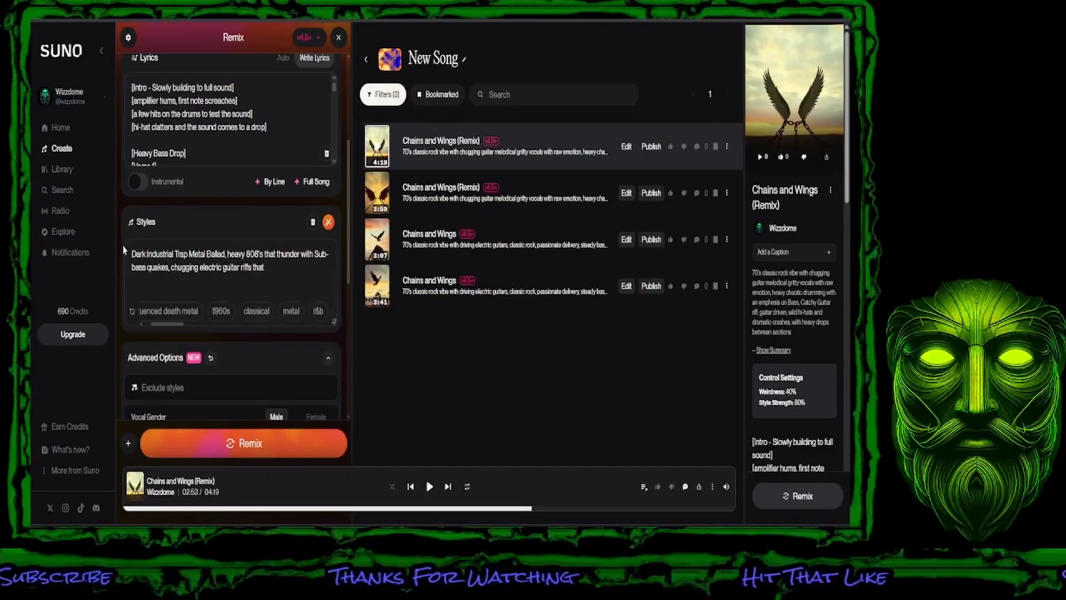
text(draw)
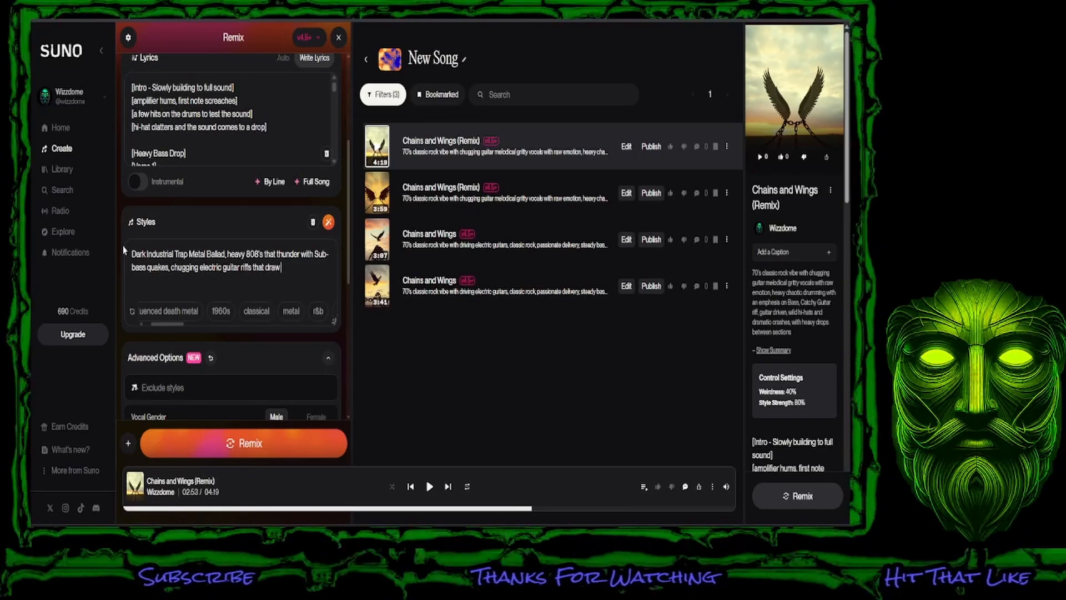
text( you in lik)
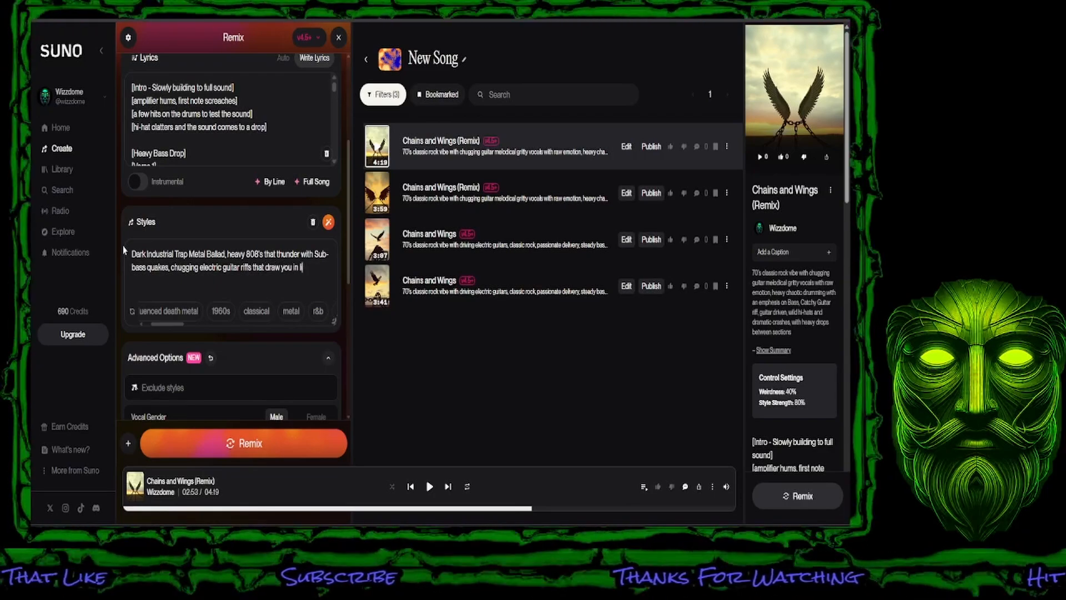
text(e a)
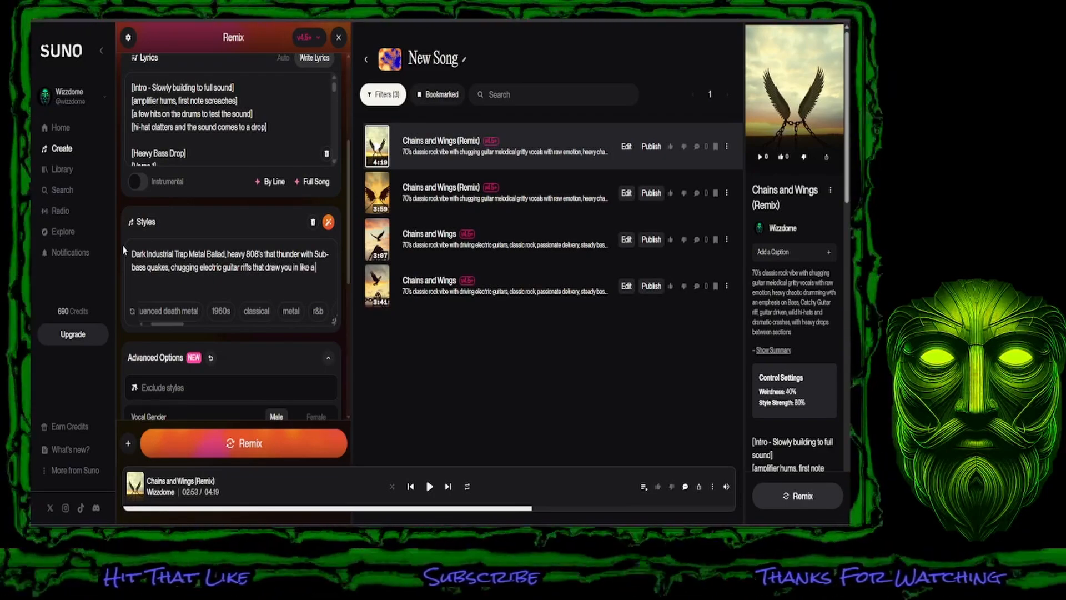
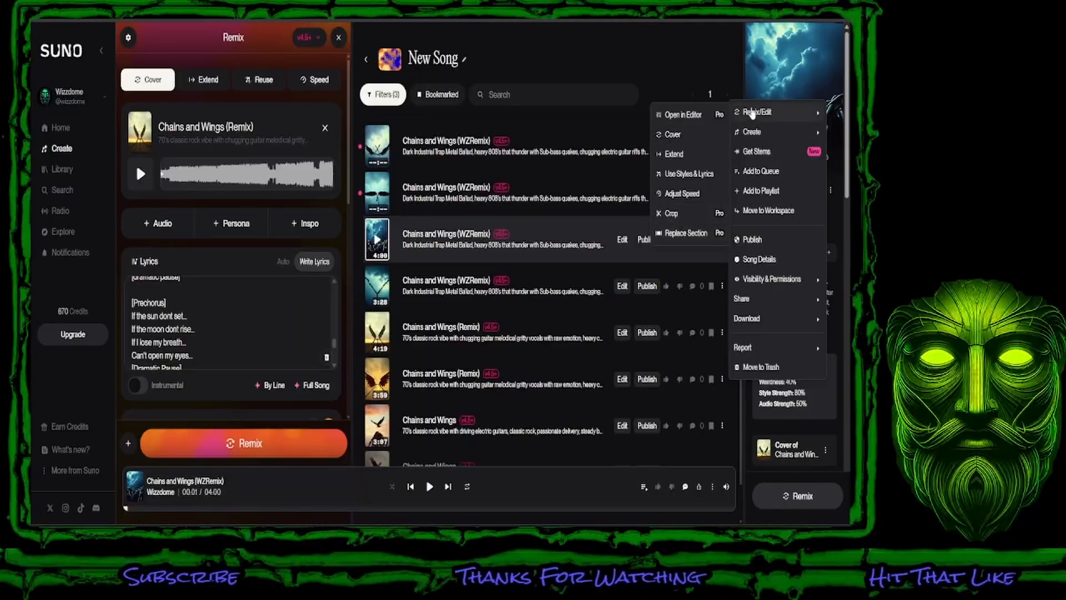
Step: Turn off Allow Remixes in the visibility and permissions of the 4:00 version of "Chains and Wings (WZRemix)"
mouse_move(776, 135)
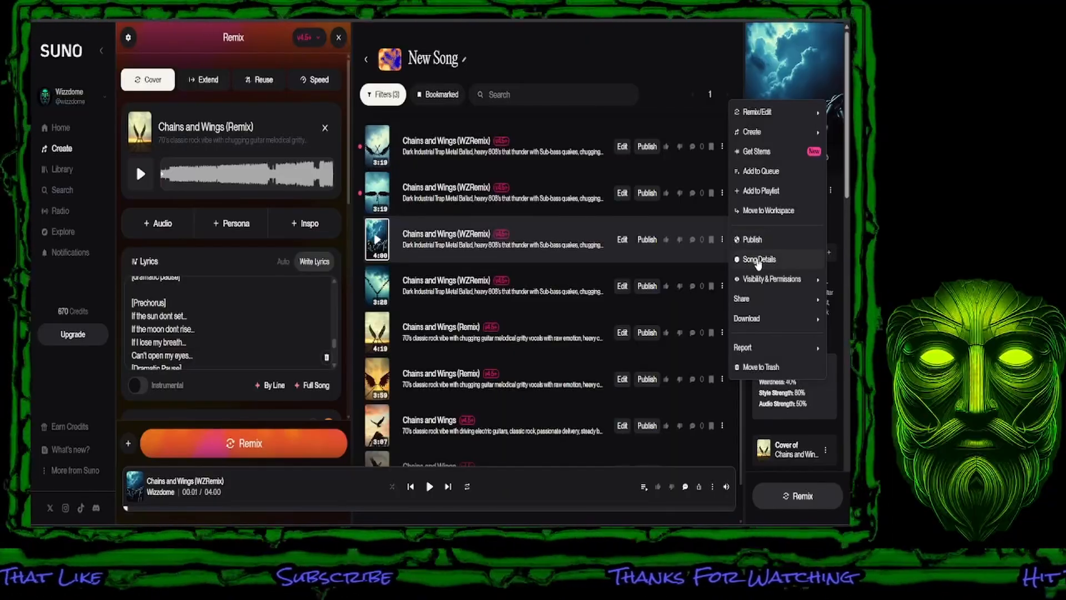
mouse_move(765, 286)
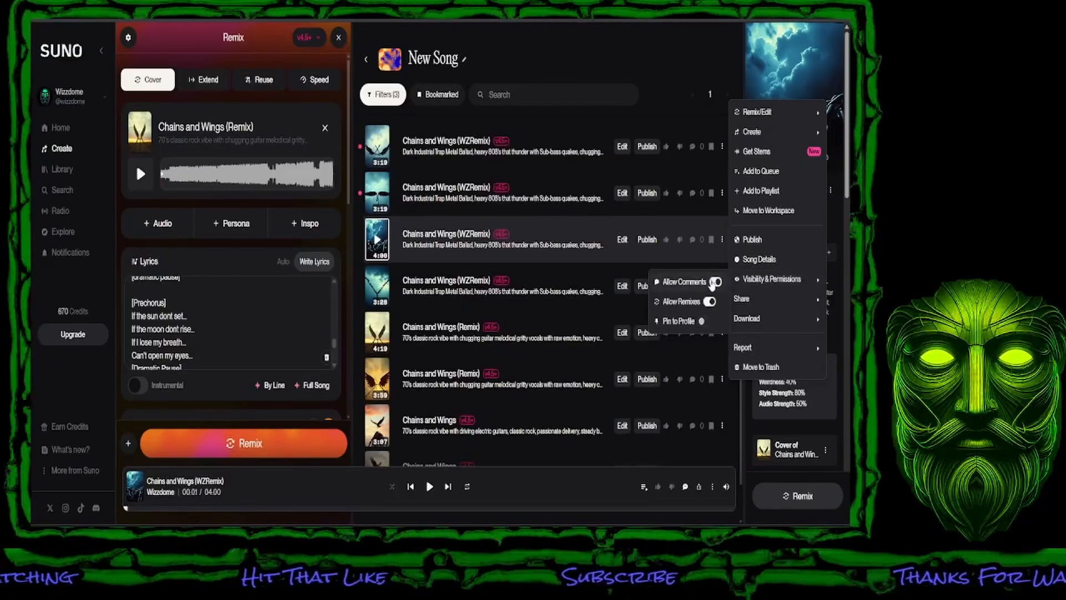
mouse_move(714, 305)
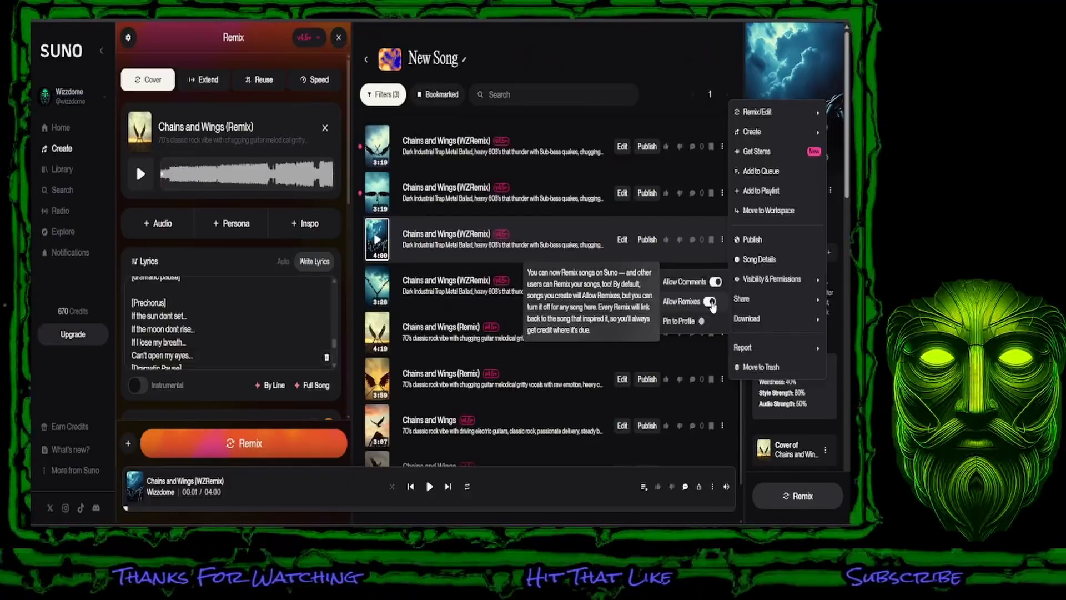
click(711, 302)
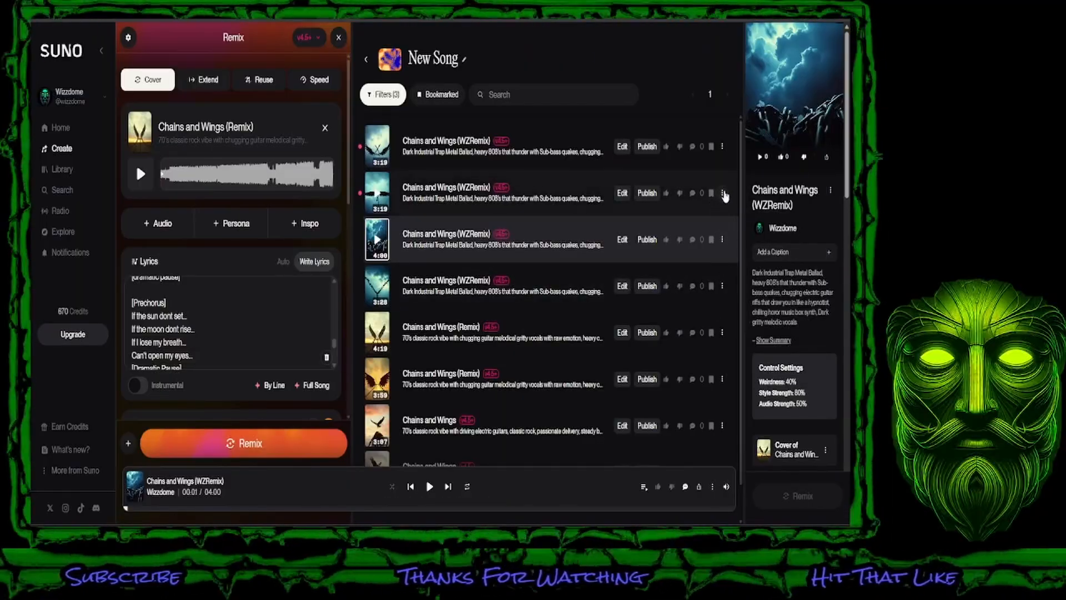
Step: Turn off Allow Remixes for the lower of the two 3:19 versions of "Chains and Wings (WZRemix)"
click(723, 193)
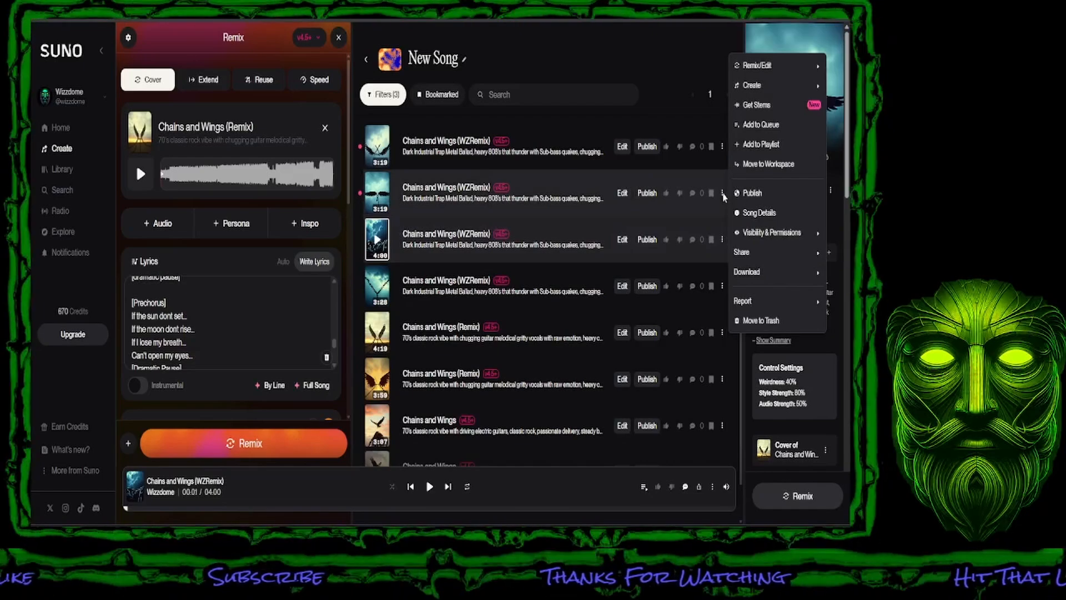
mouse_move(765, 261)
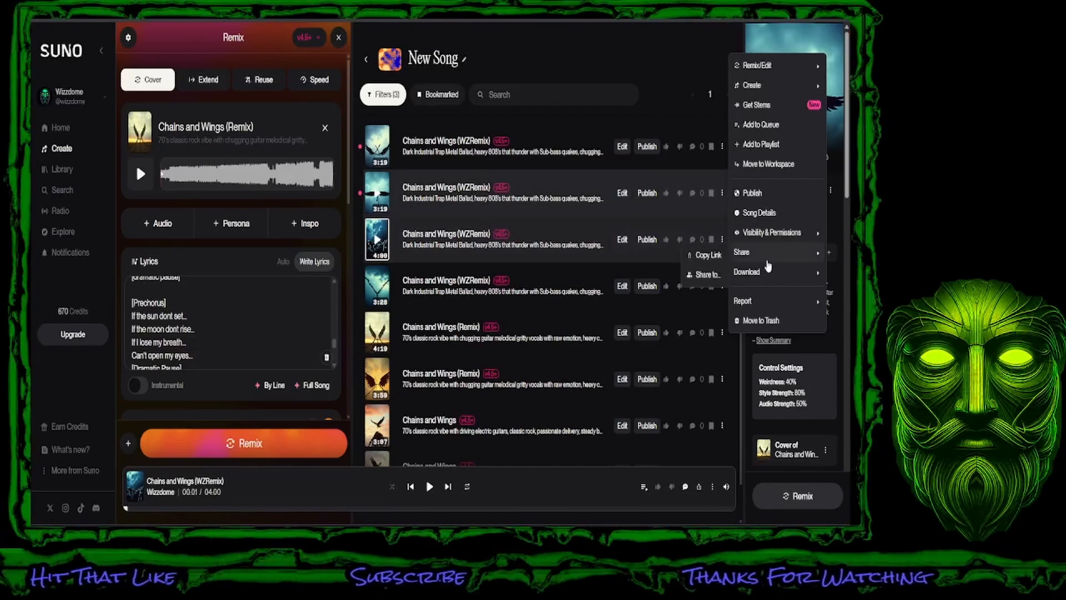
mouse_move(772, 236)
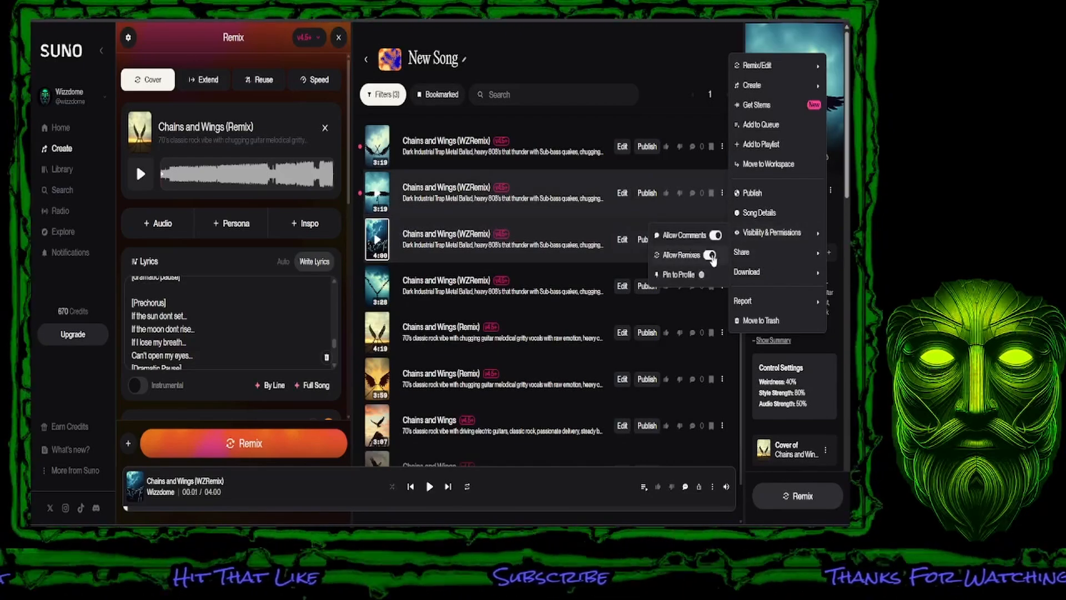
click(711, 258)
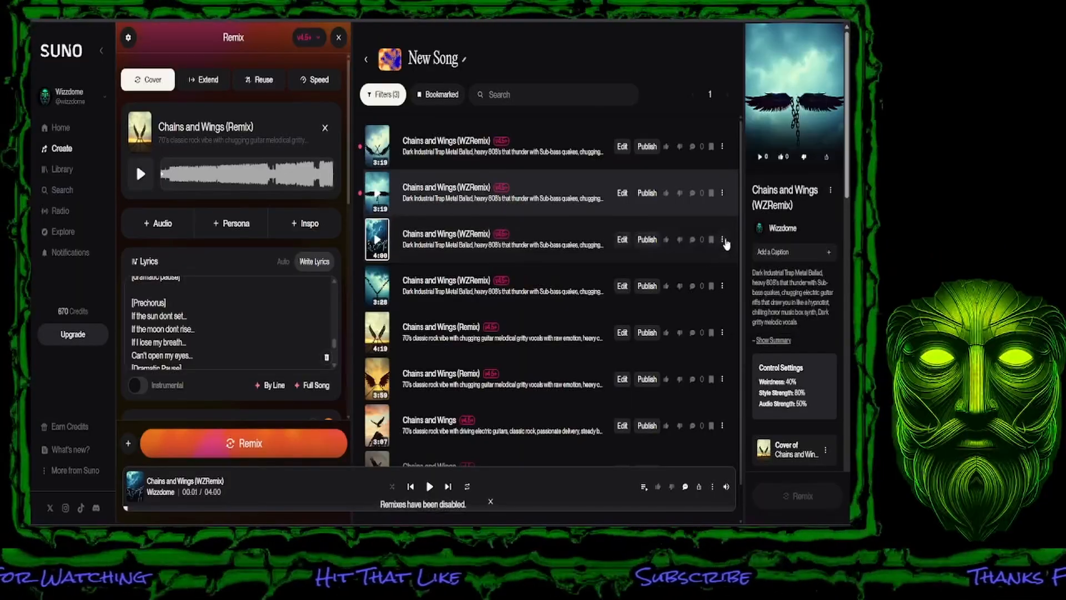
Step: Examine the visibility permissions and download formats for the lower 3:19 version of "Chains and Wings (WZRemix)"
click(723, 193)
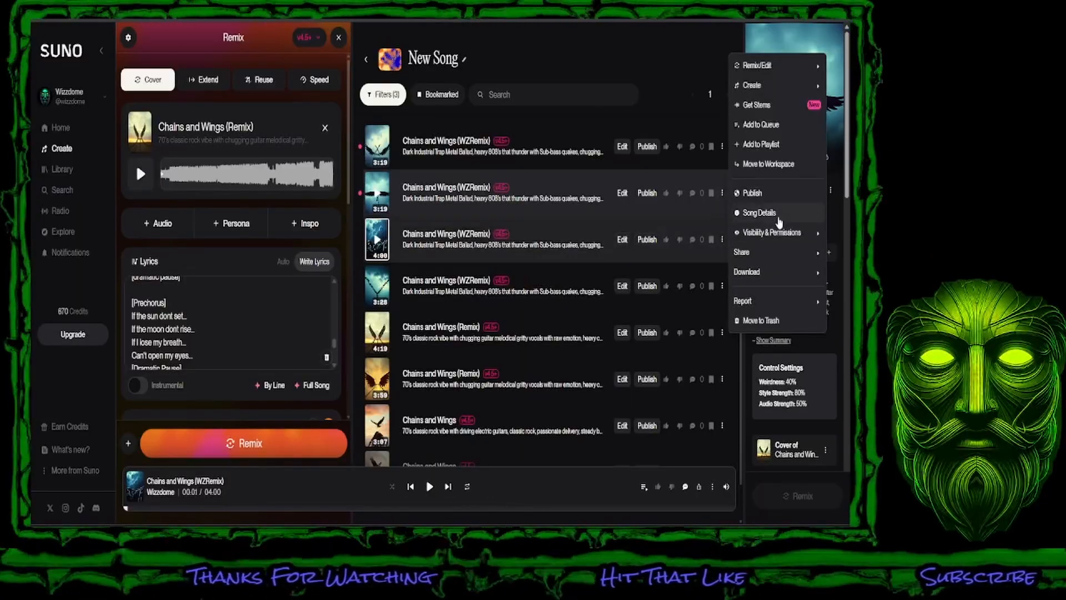
mouse_move(781, 235)
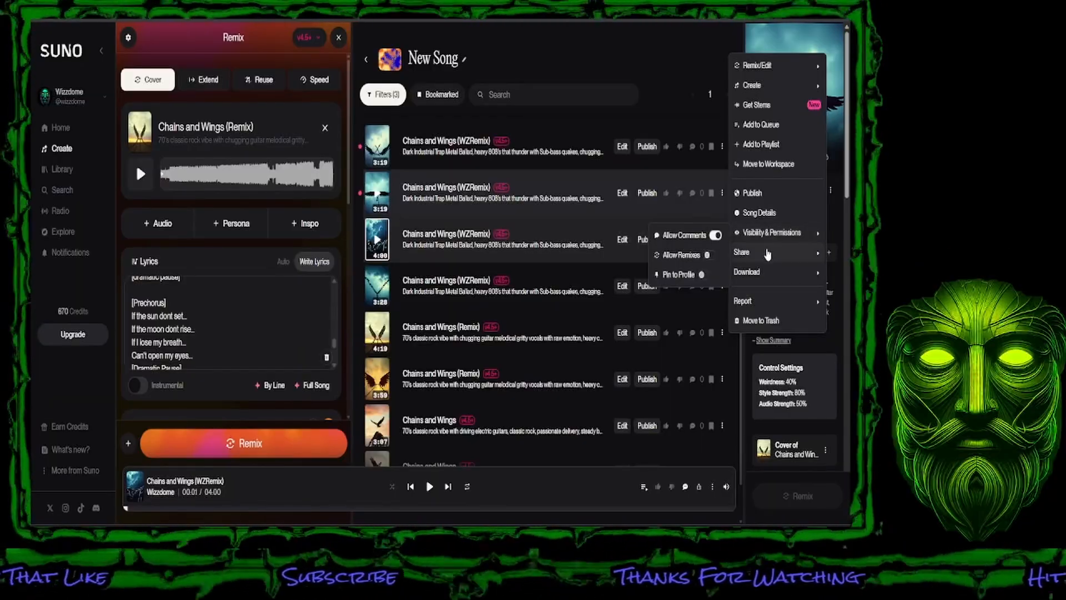
mouse_move(766, 257)
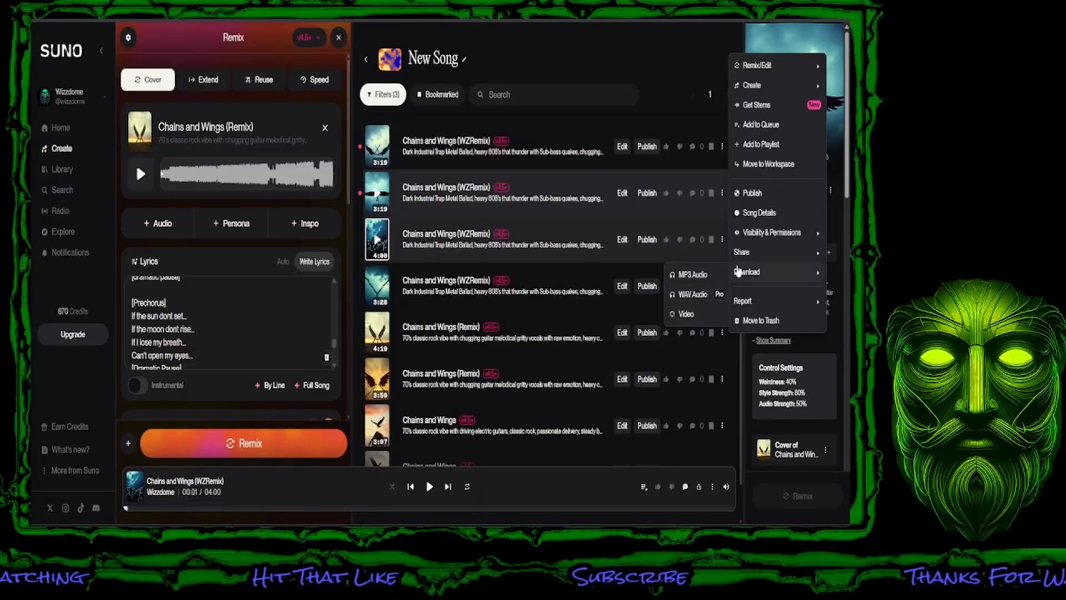
Step: Cycle the player's repeat setting through its off, repeat and repeat-one modes
mouse_move(764, 303)
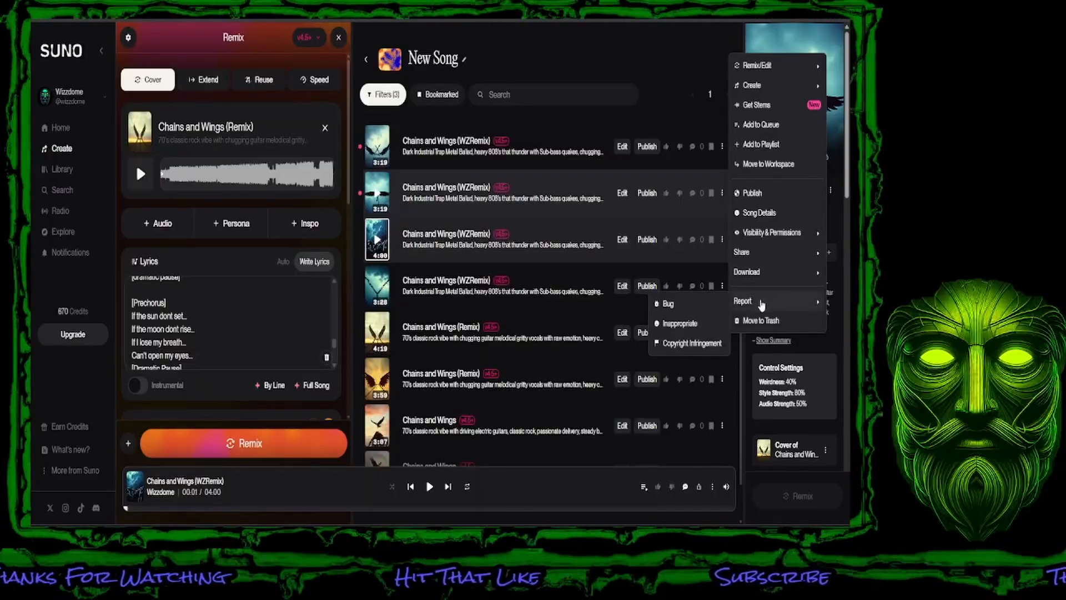
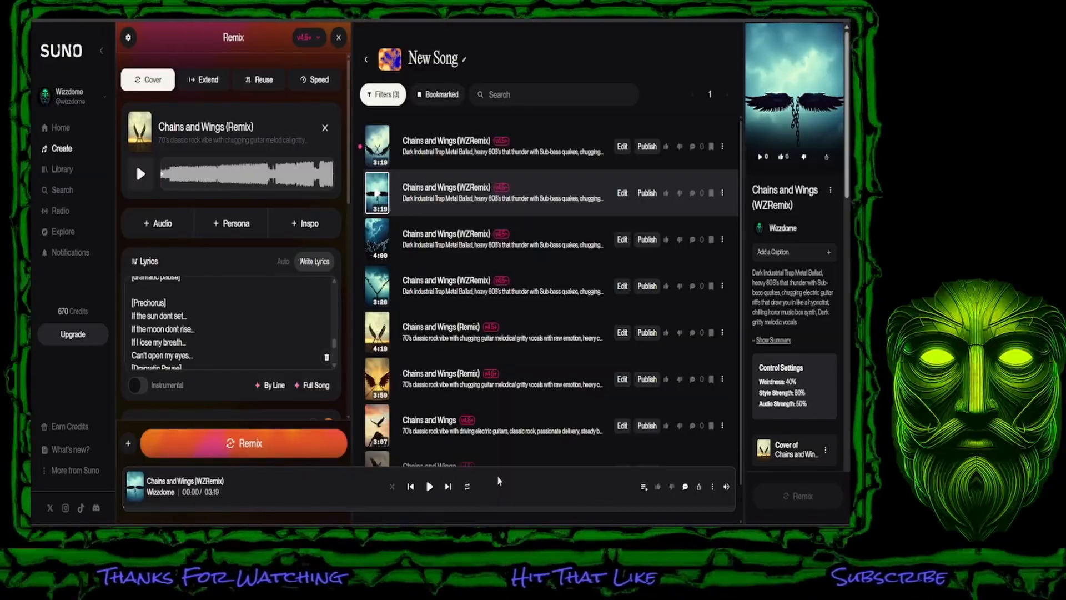
click(468, 487)
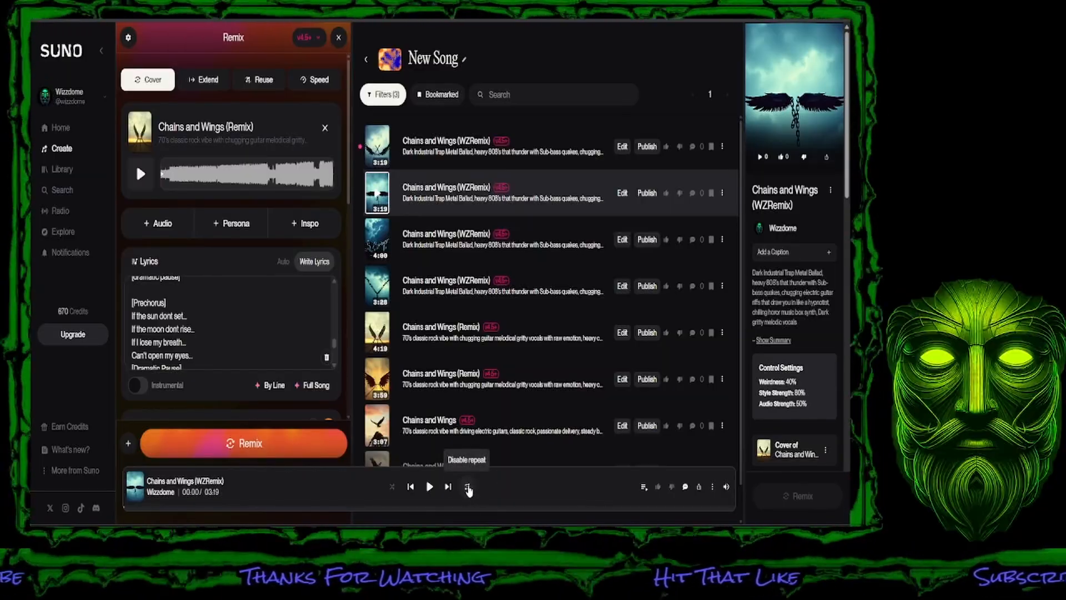
click(468, 488)
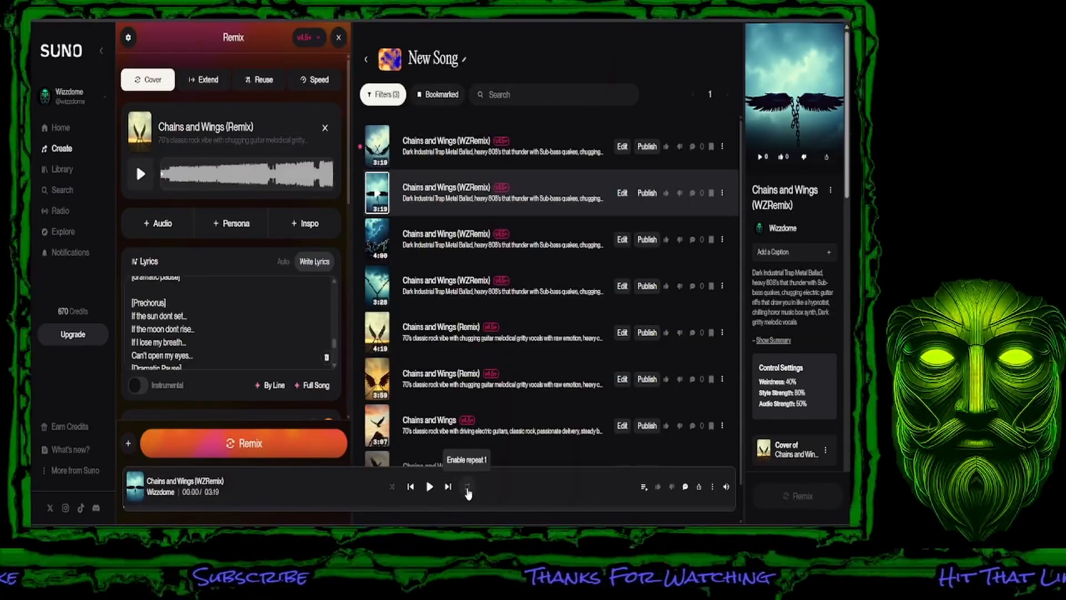
click(468, 487)
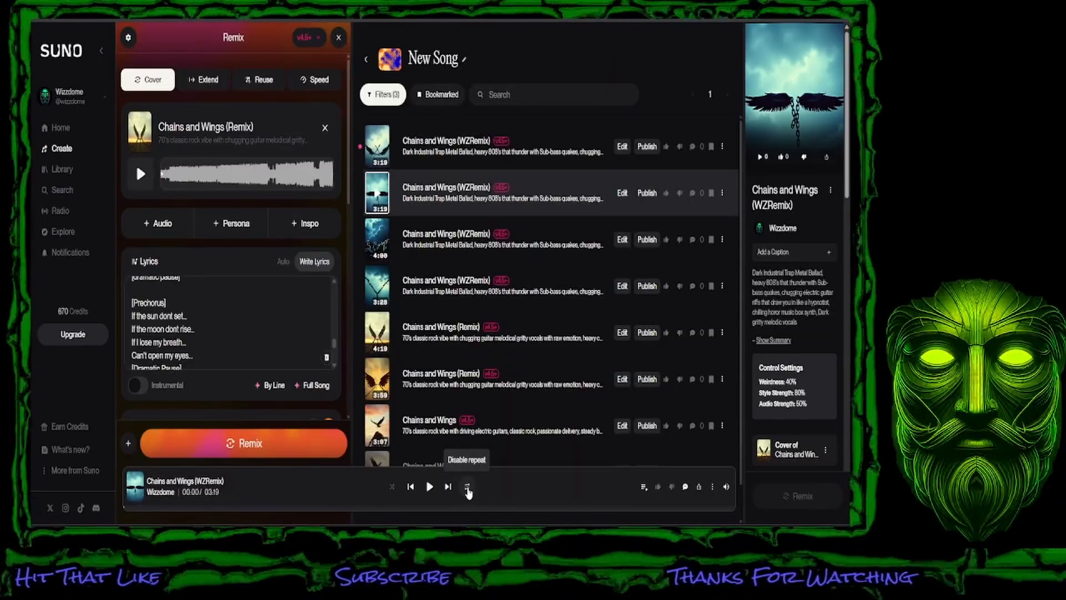
click(468, 488)
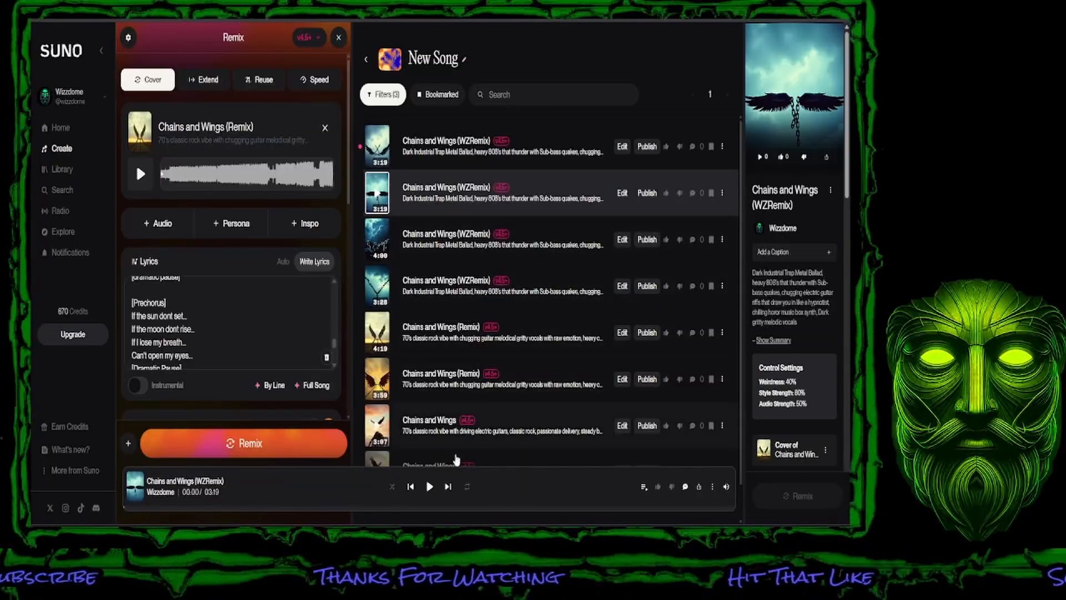
click(468, 488)
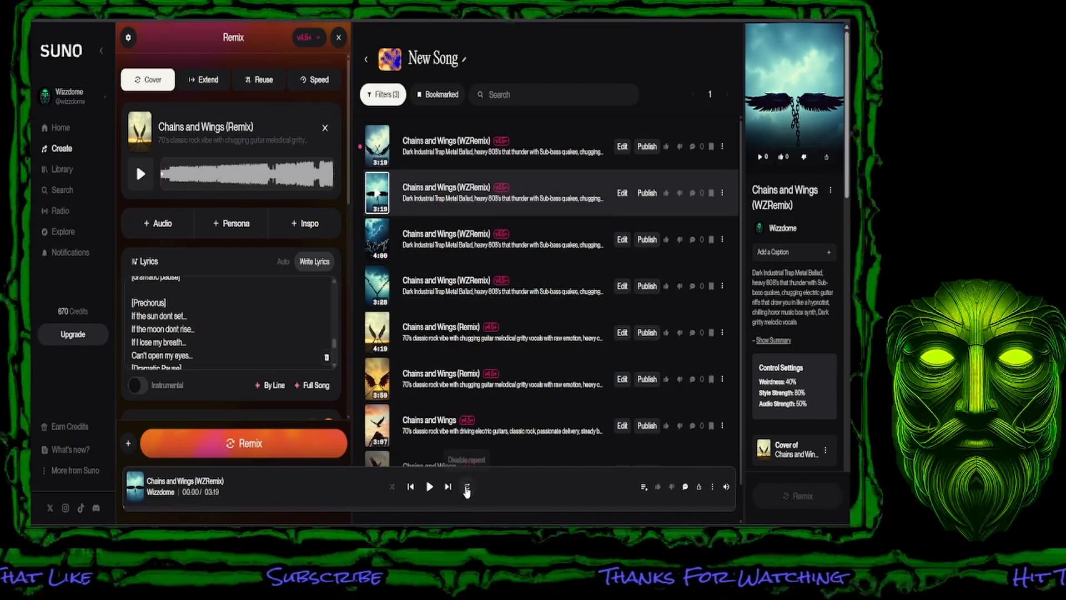
click(468, 488)
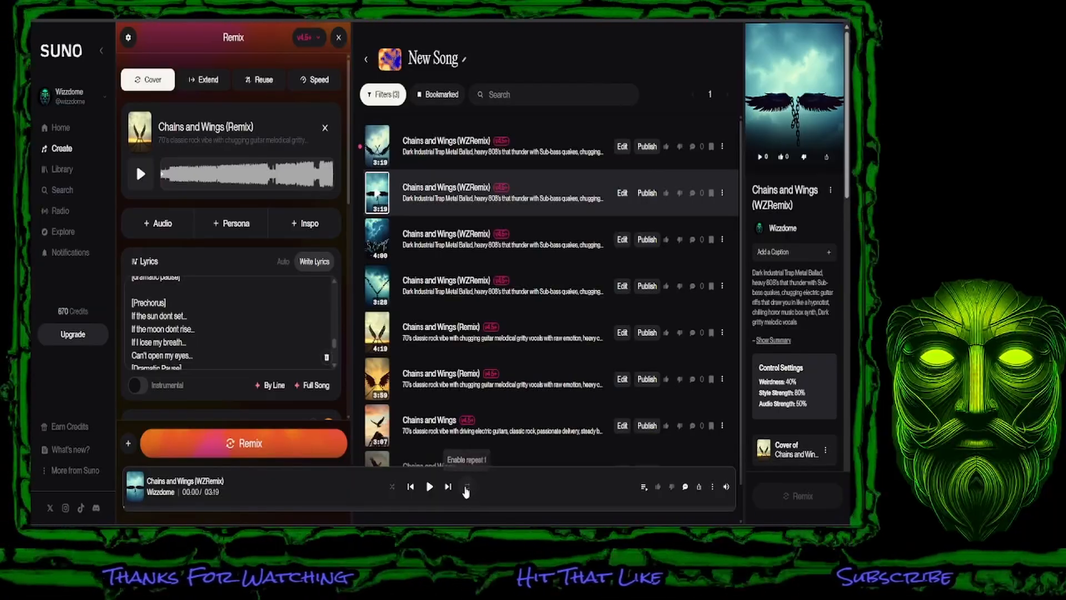
click(468, 489)
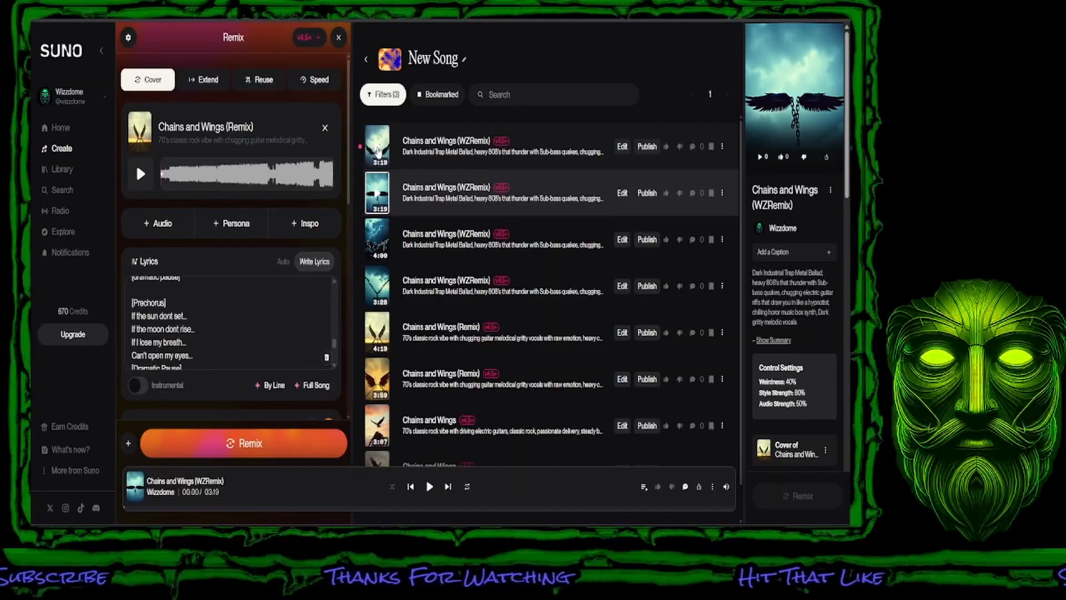
Step: Play the upper 3:19 version of "Chains and Wings (WZRemix)" and like the lower 3:19 version
click(378, 150)
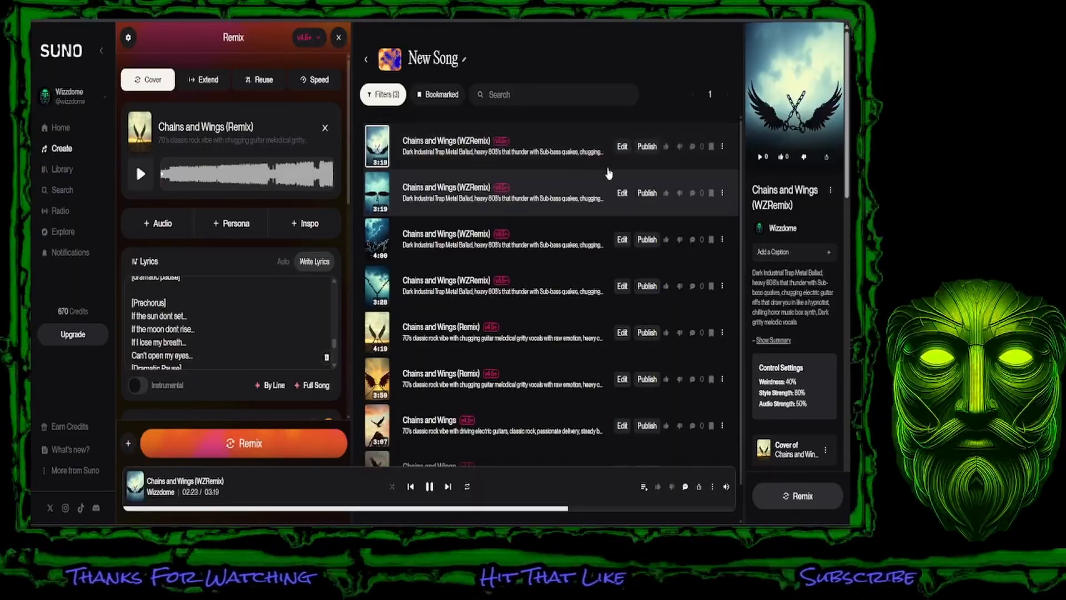
click(667, 194)
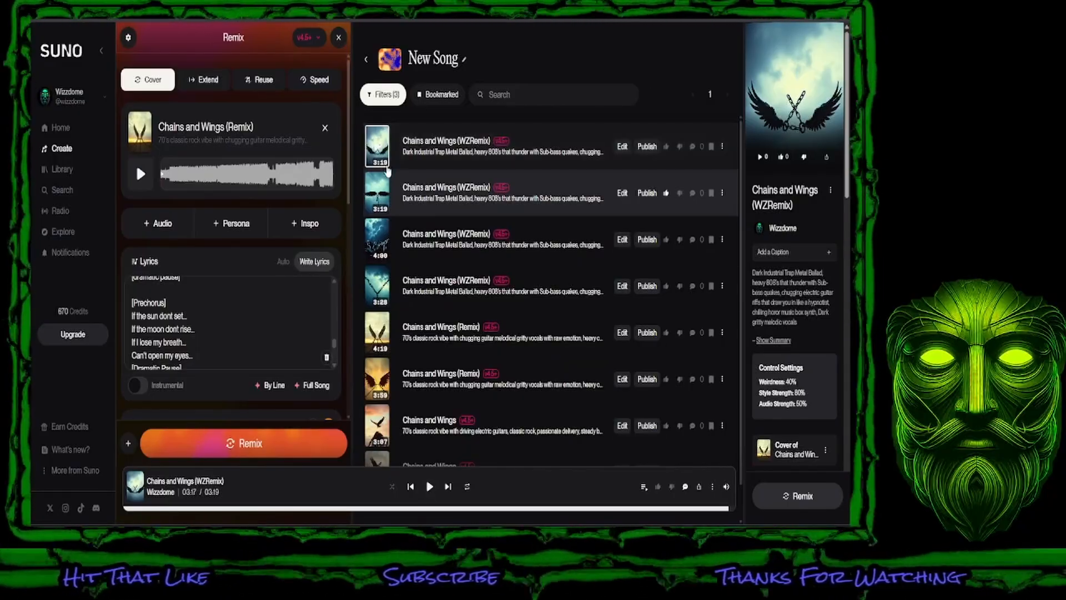
click(664, 193)
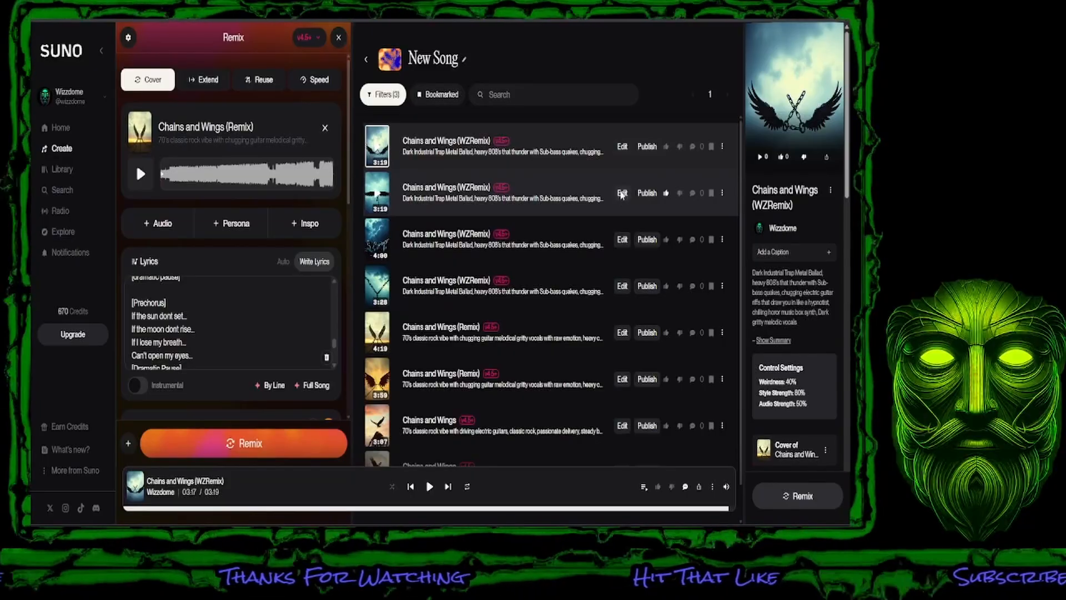
Step: Open the lower 3:19 version in the Song Editor and play it through the end of Verse 1, following the lyrics
click(622, 193)
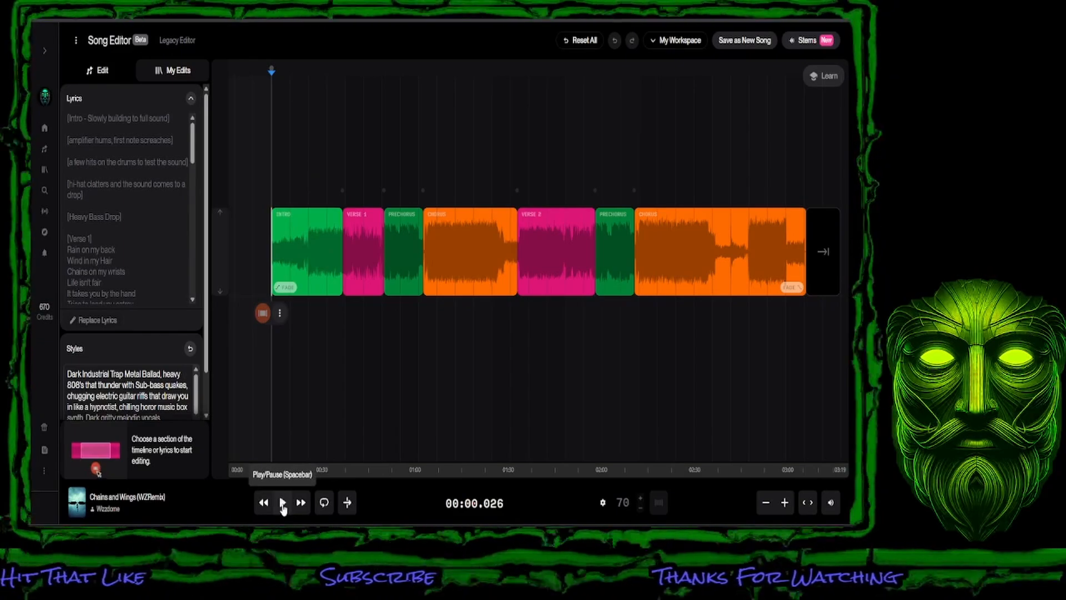
click(283, 503)
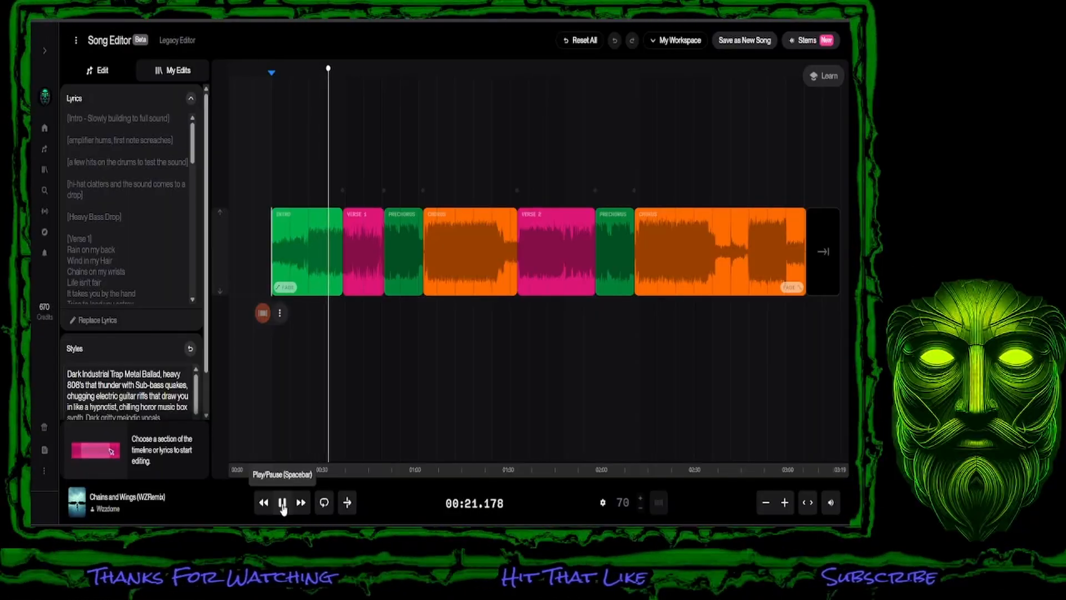
mouse_move(109, 216)
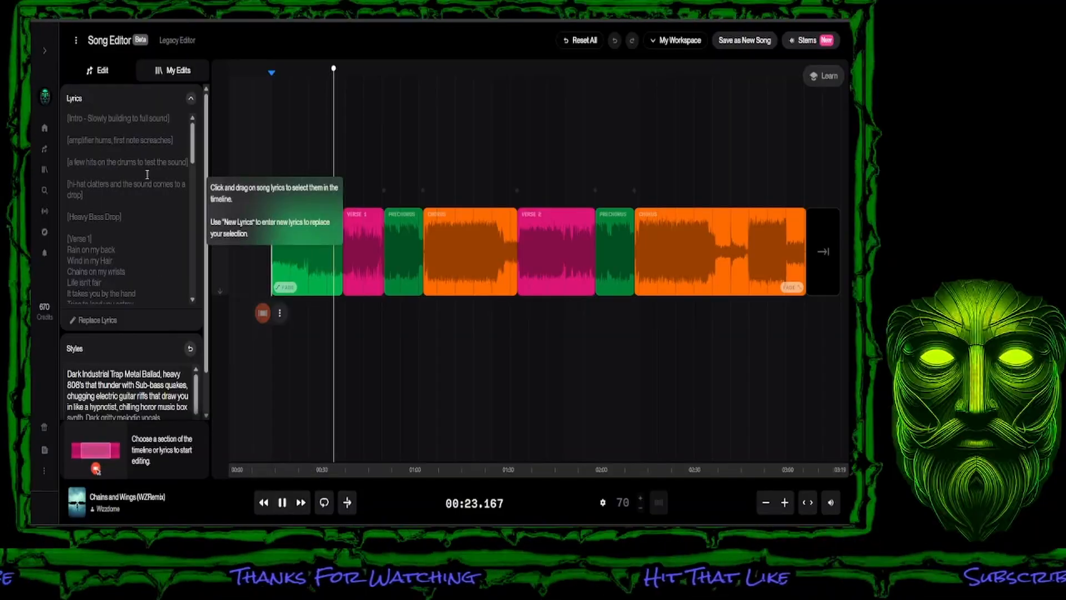
scroll(110, 216, down, 1)
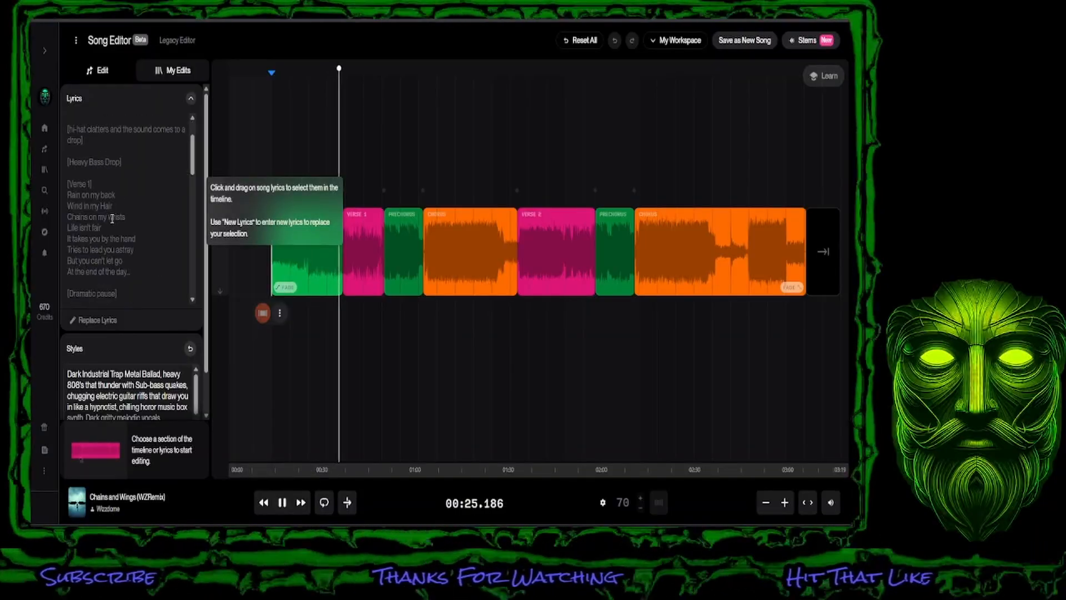
scroll(111, 218, down, 1)
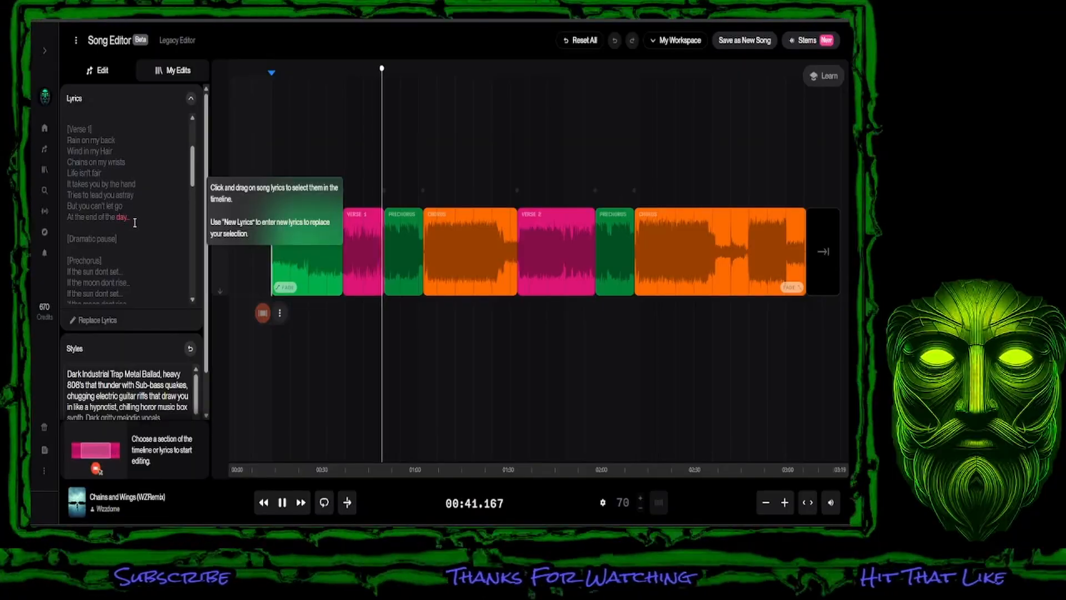
click(281, 503)
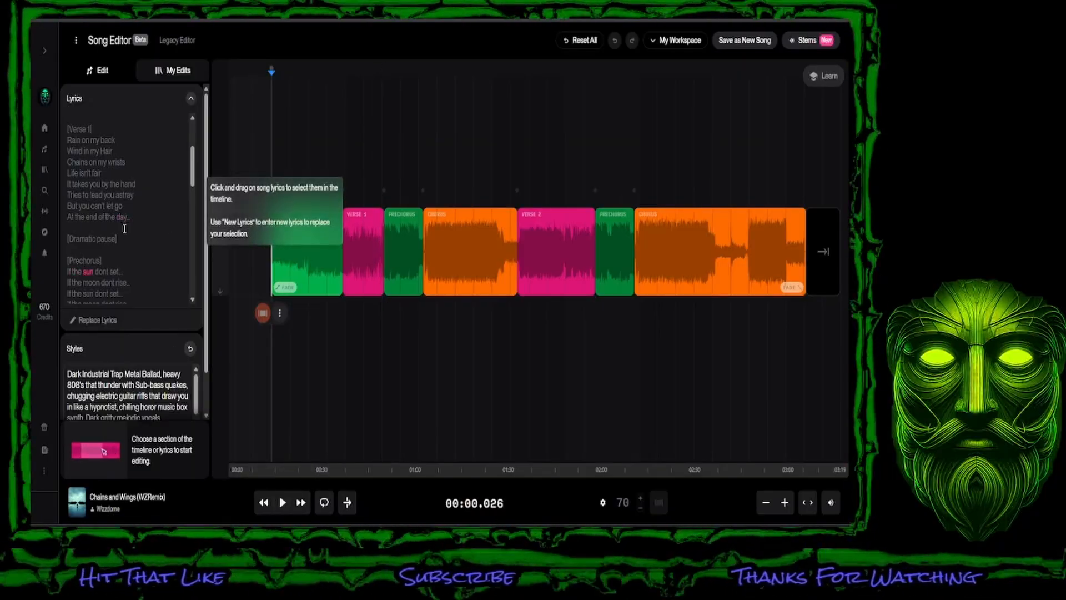
Step: Regenerate the Verse 1 lines "But you can't let go / At the end of the day..." with unchanged lyrics and commit the first alternate
drag(139, 221, 69, 210)
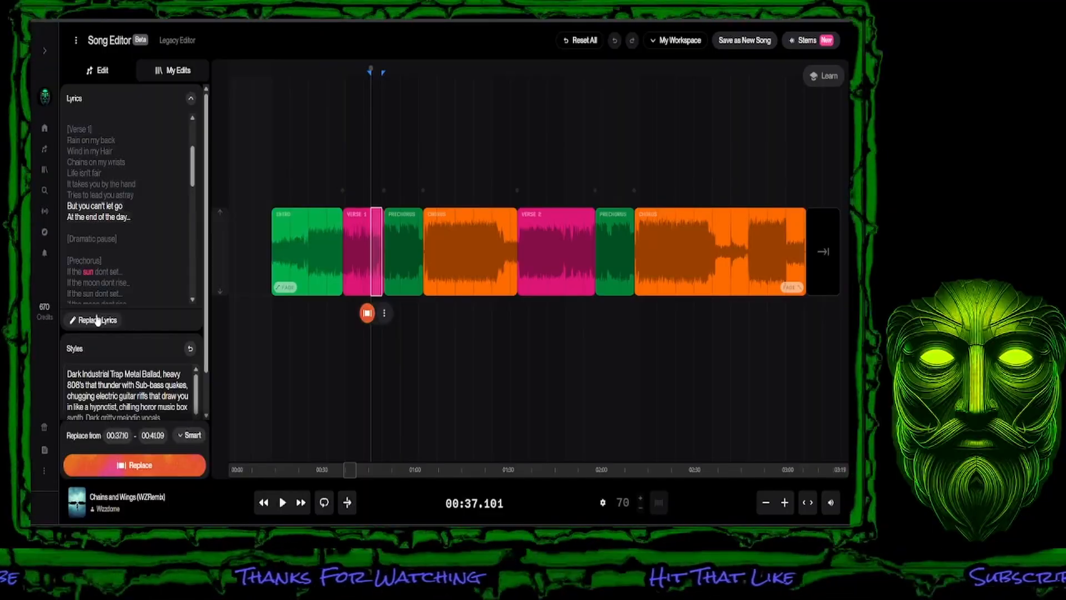
click(95, 322)
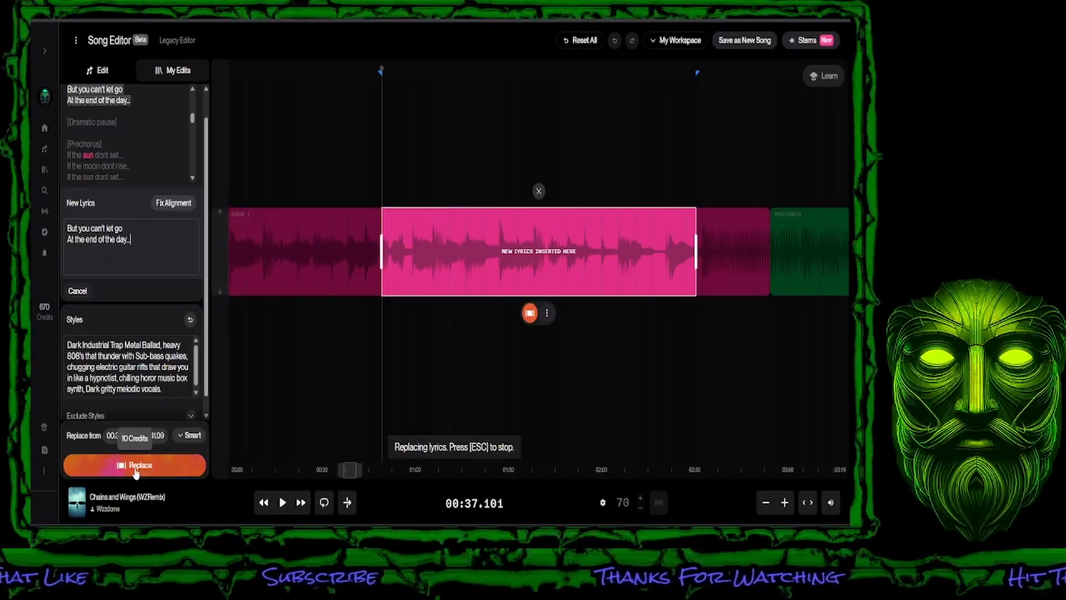
click(137, 467)
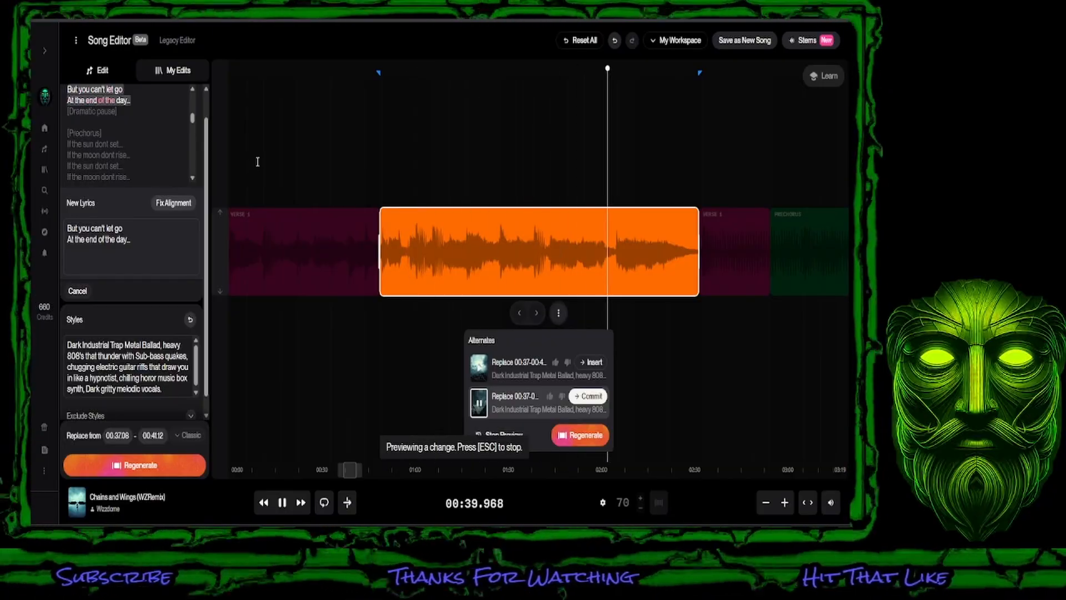
click(480, 371)
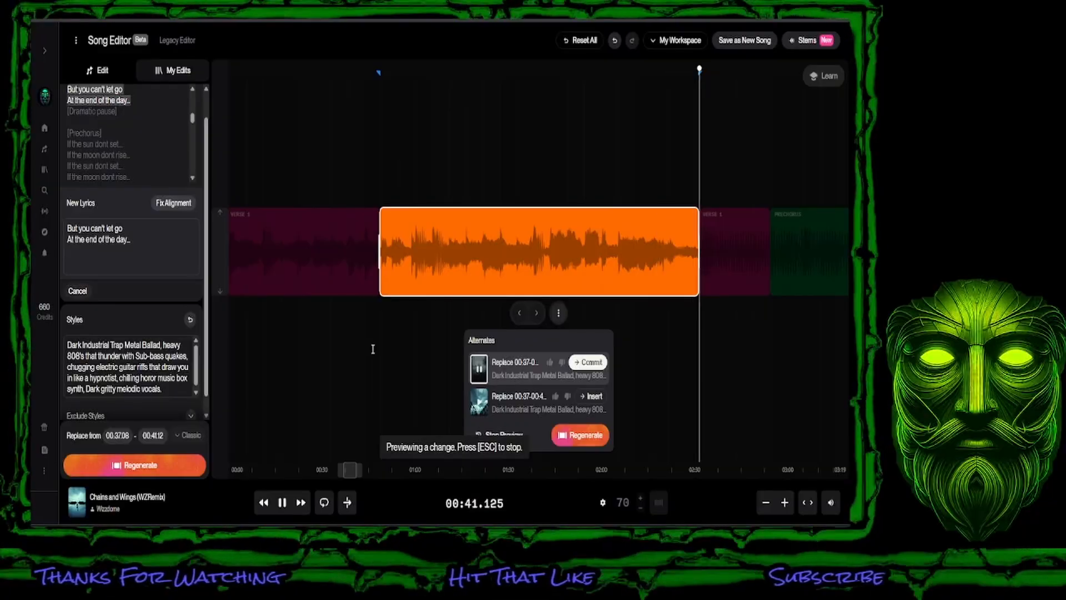
click(592, 364)
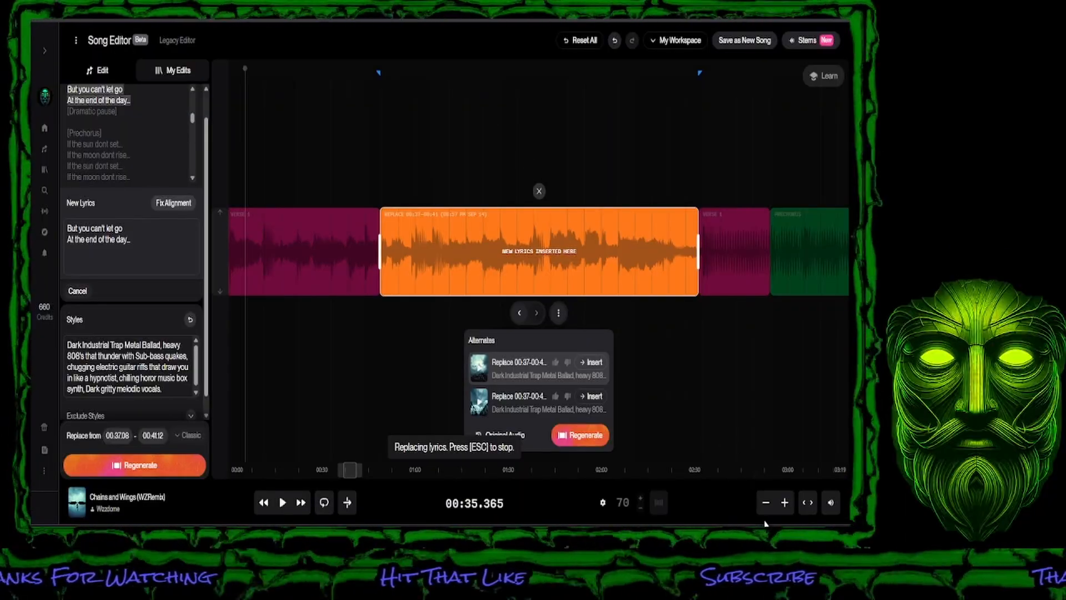
Step: Select the part of the replaced section from 00:37.89 to 00:40.10 on the timeline, covering "let go / At the end of the"
click(766, 503)
click(765, 502)
click(765, 503)
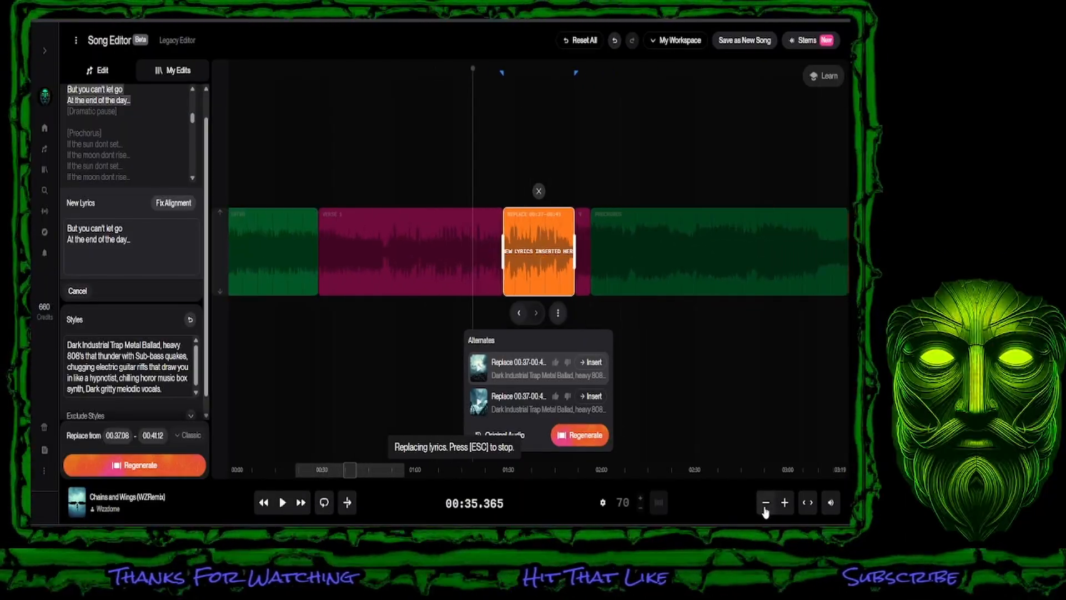
click(766, 505)
click(786, 504)
click(785, 503)
click(785, 503)
click(786, 503)
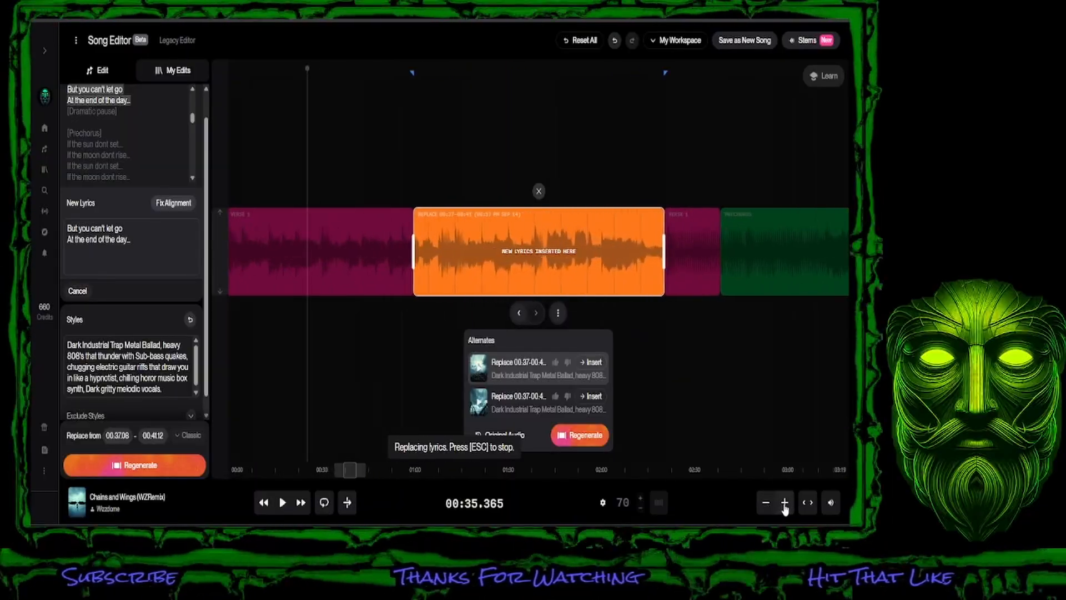
click(785, 503)
click(785, 504)
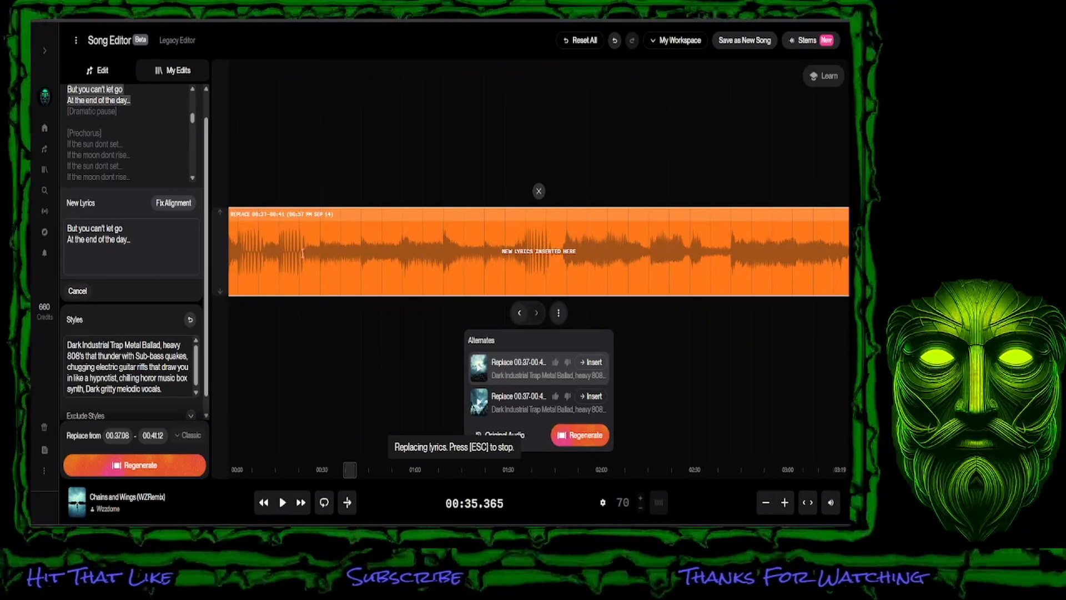
drag(306, 254, 729, 258)
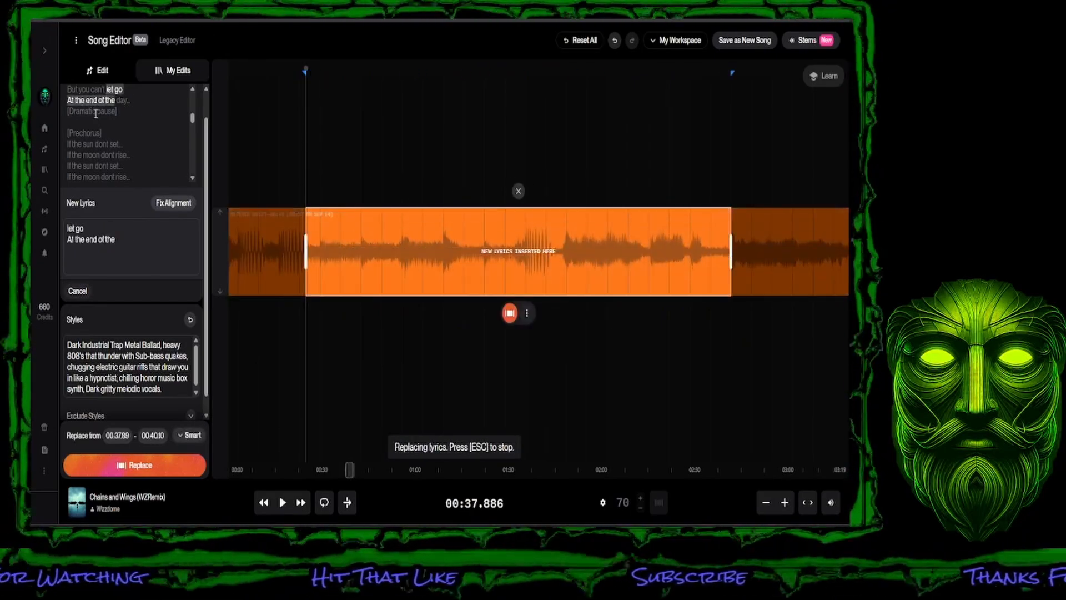
scroll(92, 144, up, 3)
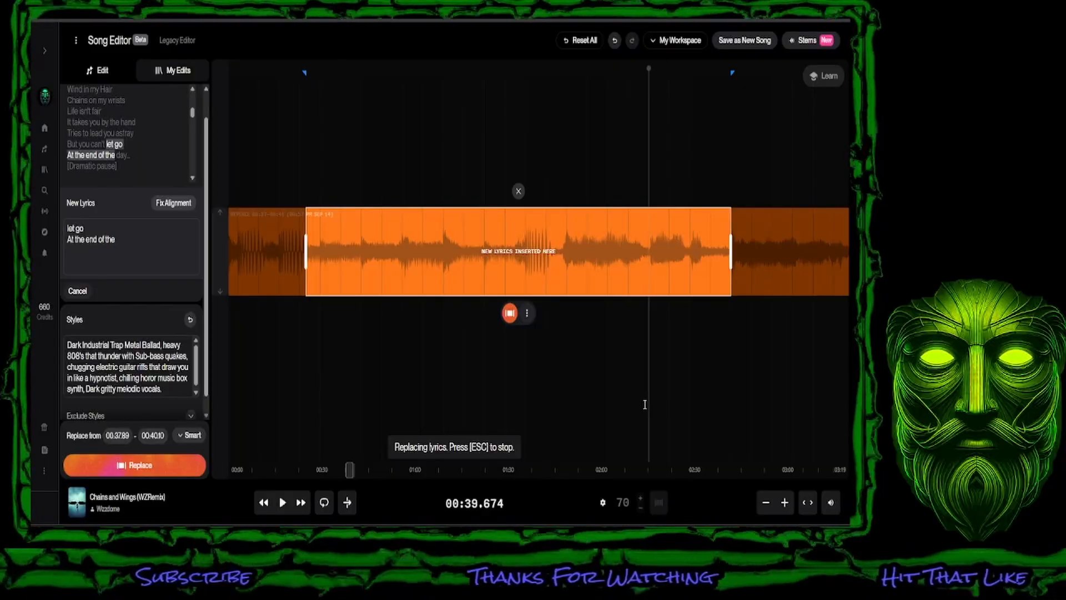
Step: Show the whole song on the timeline and save the edited version as a new song
click(766, 505)
click(767, 504)
click(766, 504)
click(766, 504)
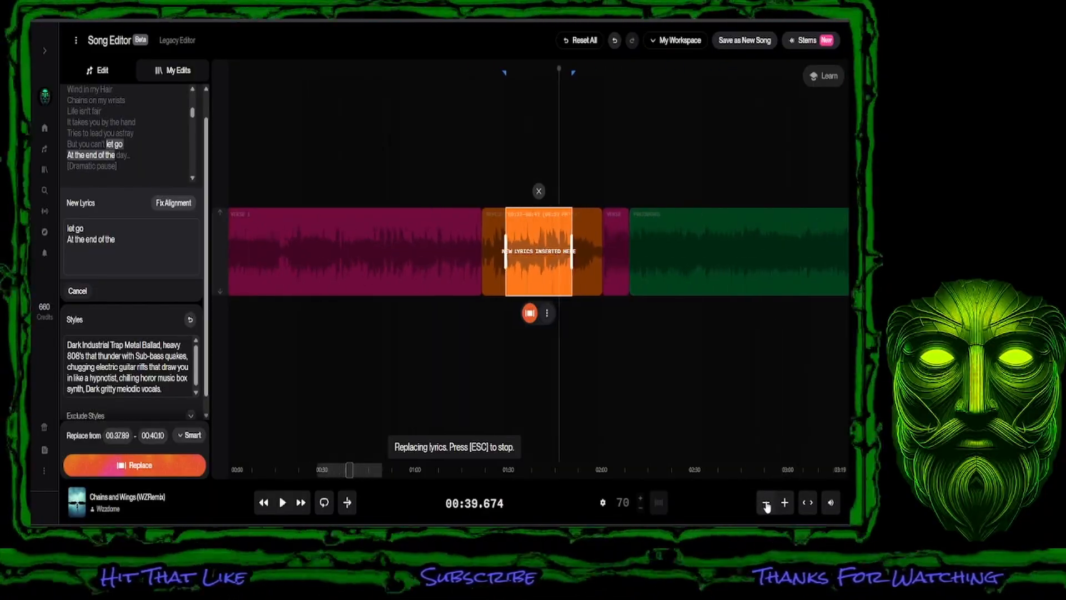
click(767, 505)
click(766, 504)
click(766, 504)
click(767, 504)
click(766, 504)
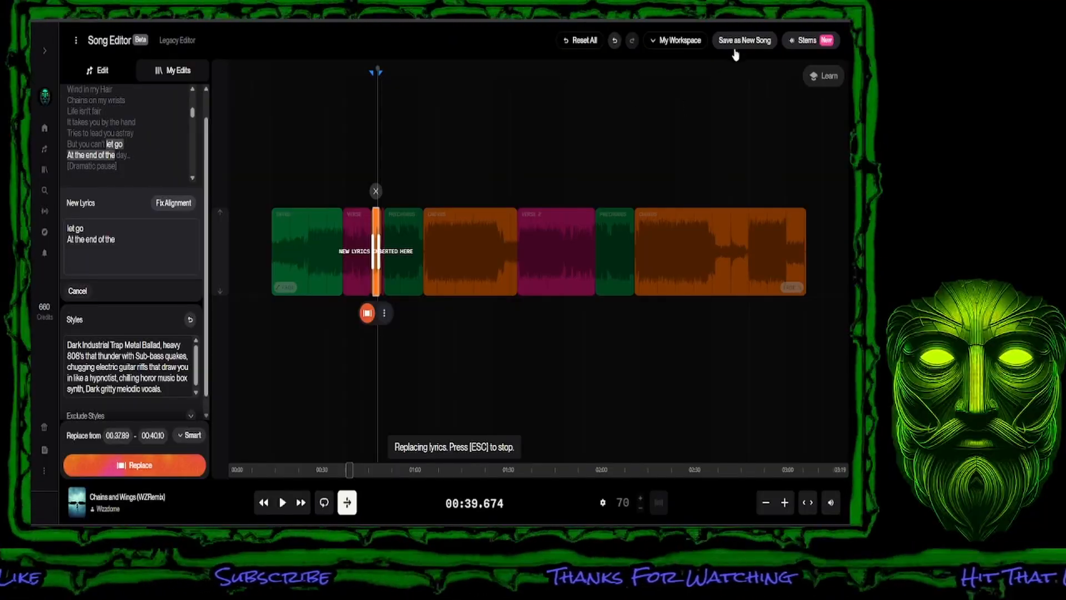
click(742, 38)
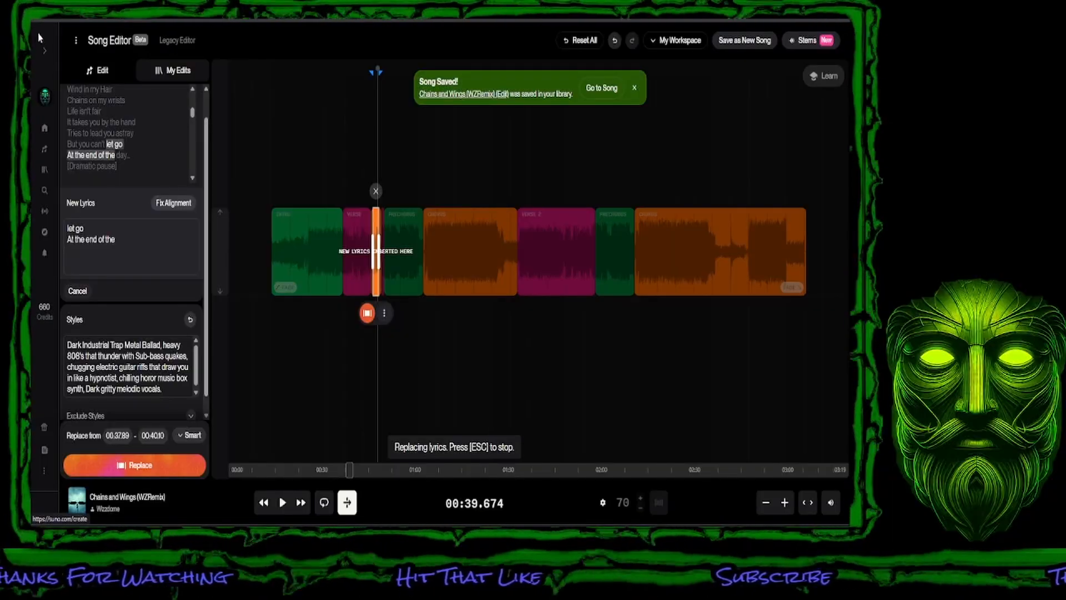
Step: Find "Chains and Wings (WZRemix) (Edit)" in the library and move it to the New Song workspace
click(45, 50)
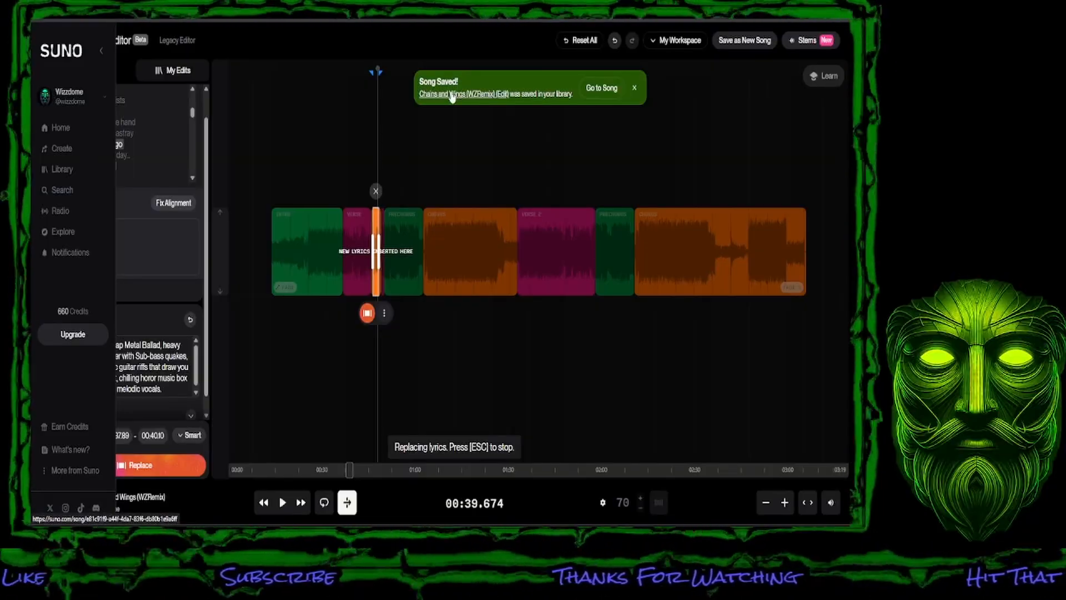
click(57, 172)
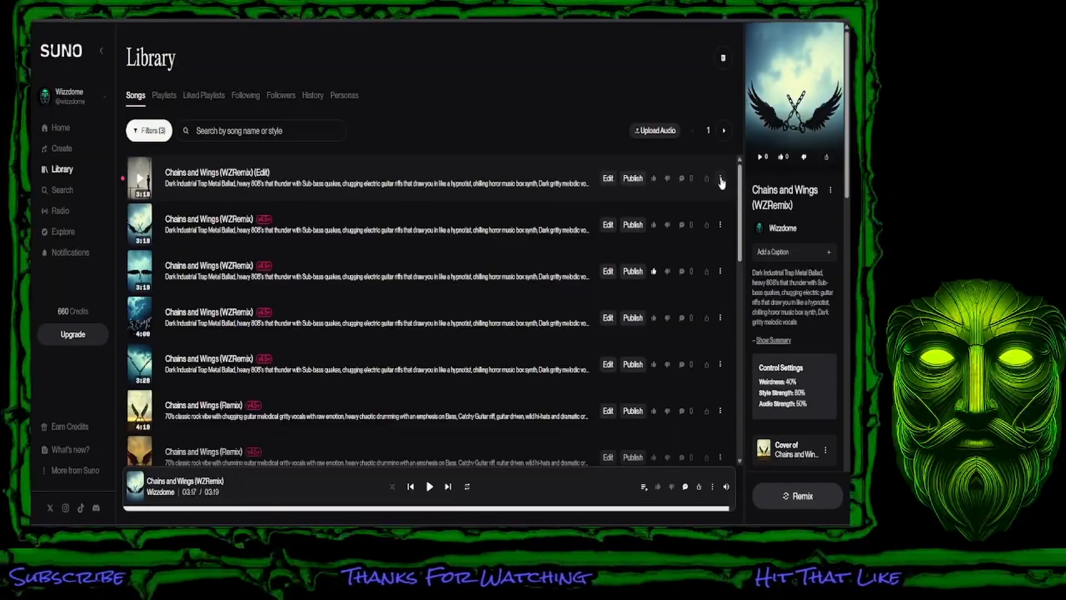
click(721, 180)
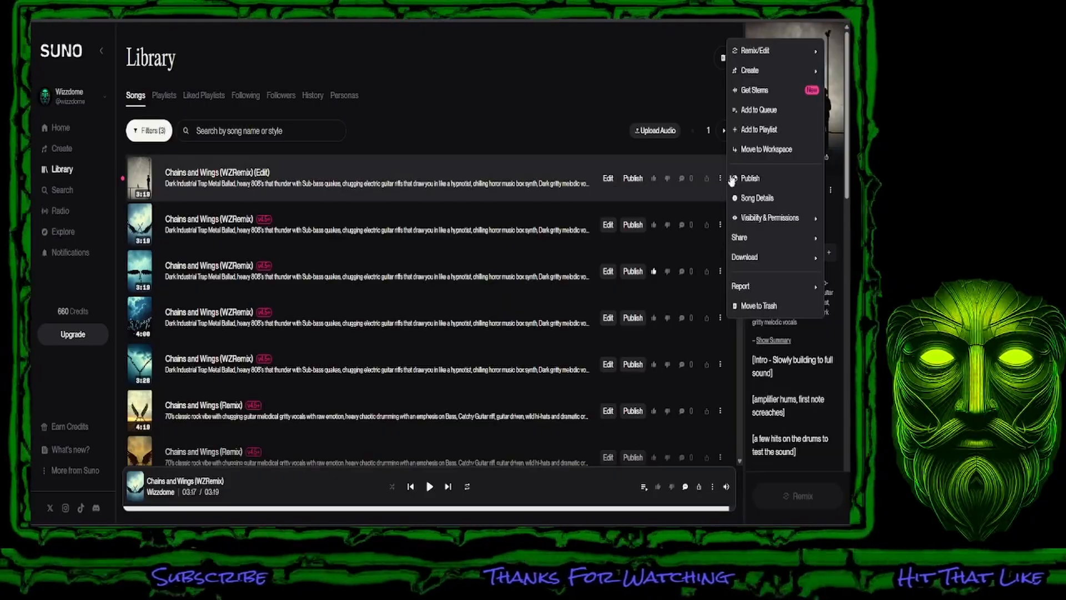
click(755, 154)
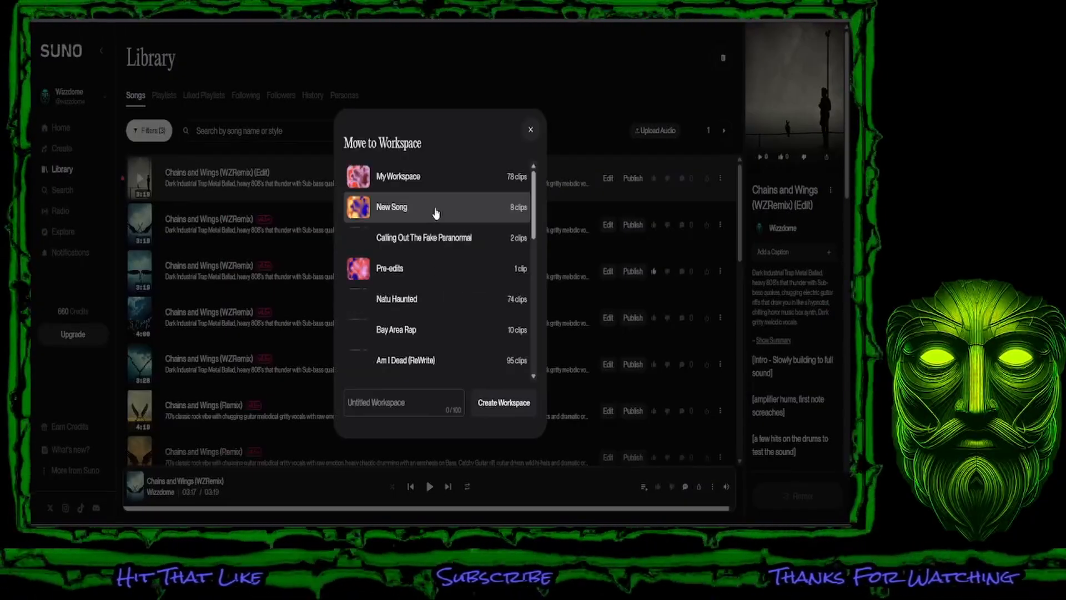
click(391, 210)
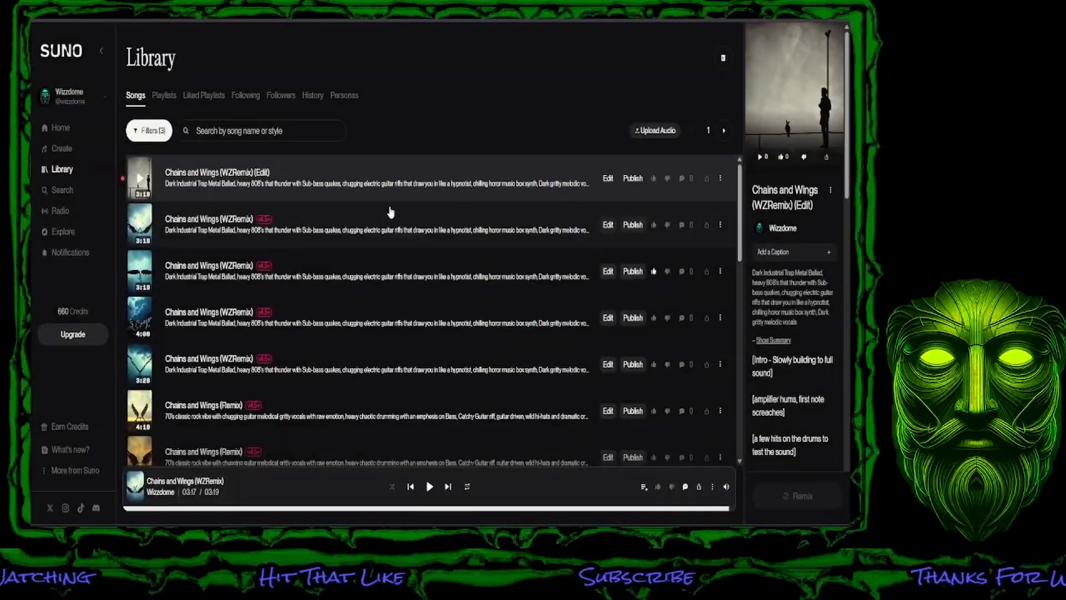
Step: Return to the New Song workspace and play "Chains and Wings (WZRemix) (Edit)"
click(45, 150)
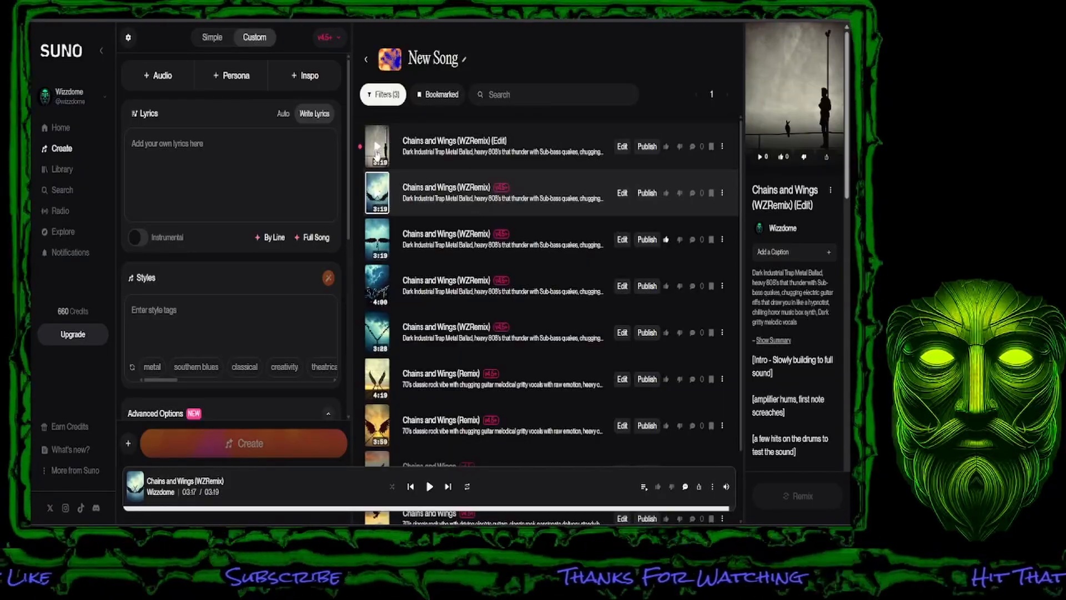
click(377, 149)
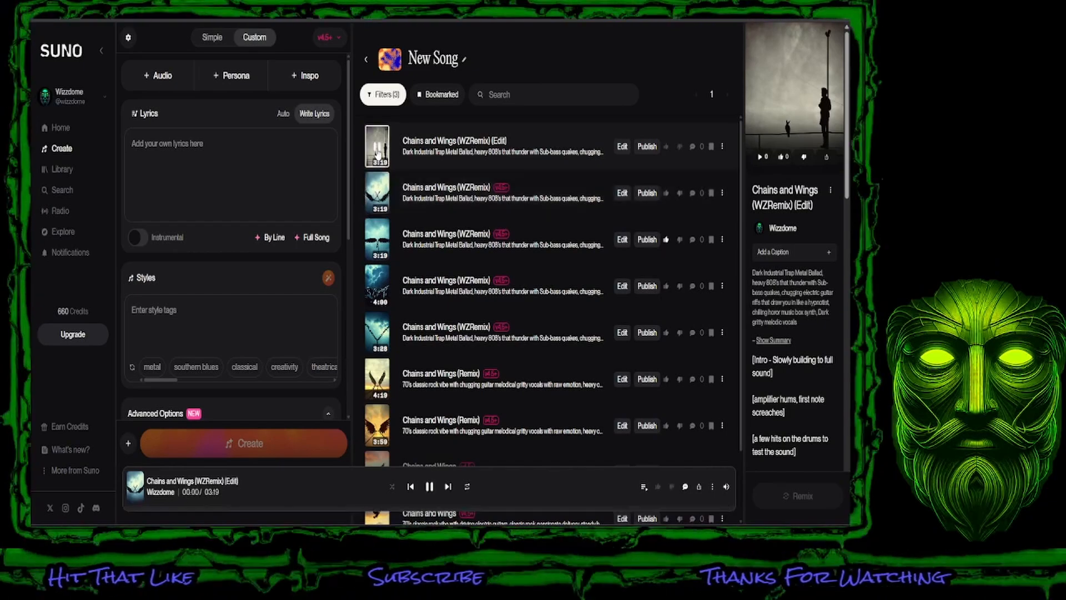